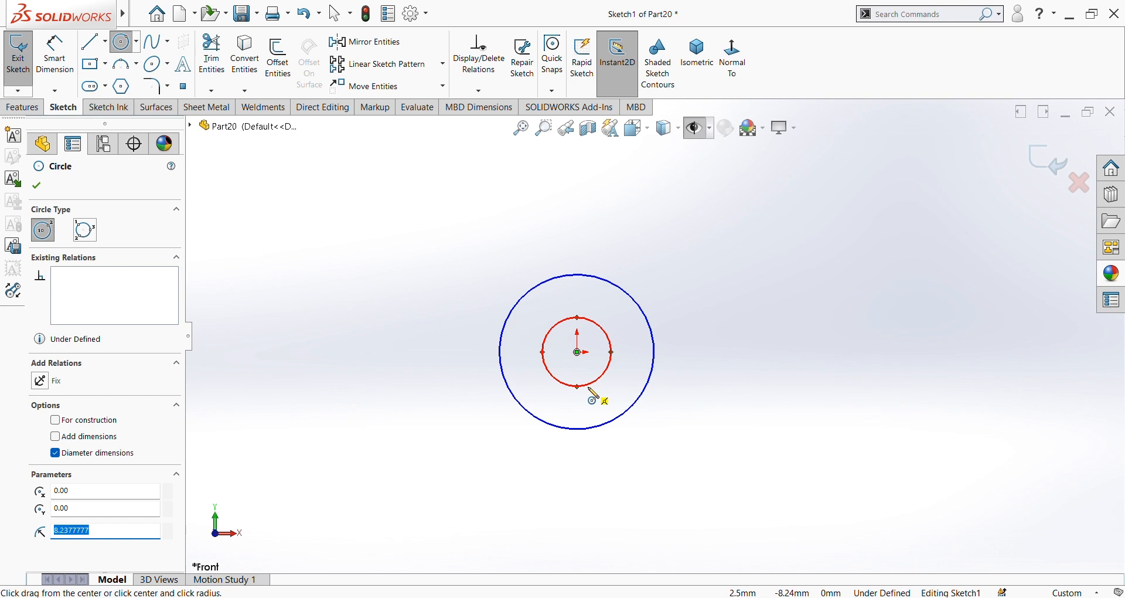
# Dimension the outer circle with a diameter of 30 mm
pyautogui.click(55, 53)
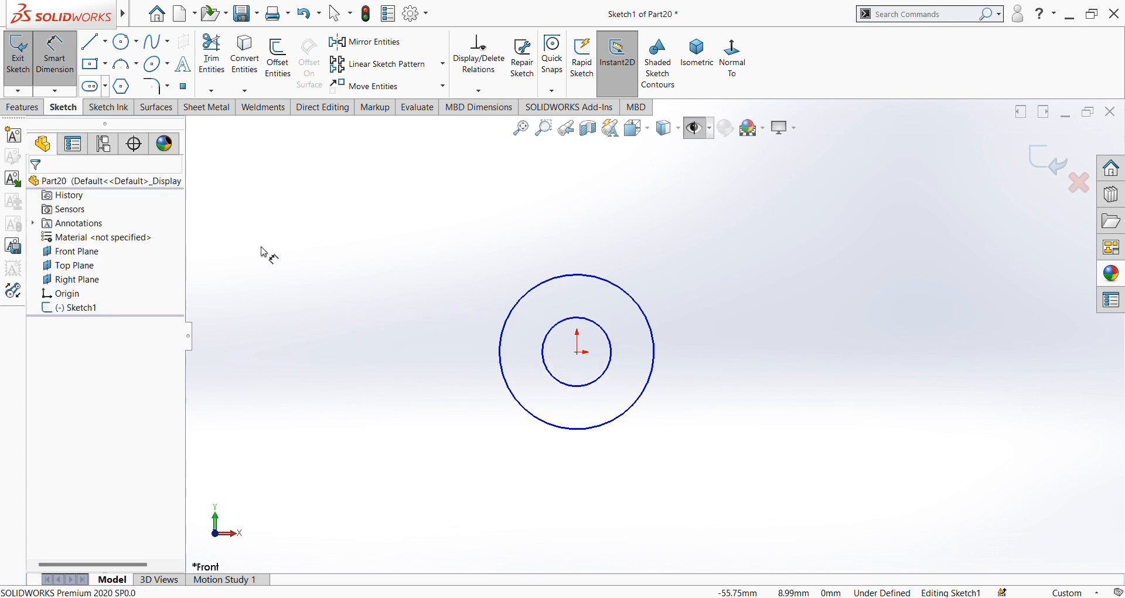
pyautogui.click(500, 352)
pyautogui.click(426, 359)
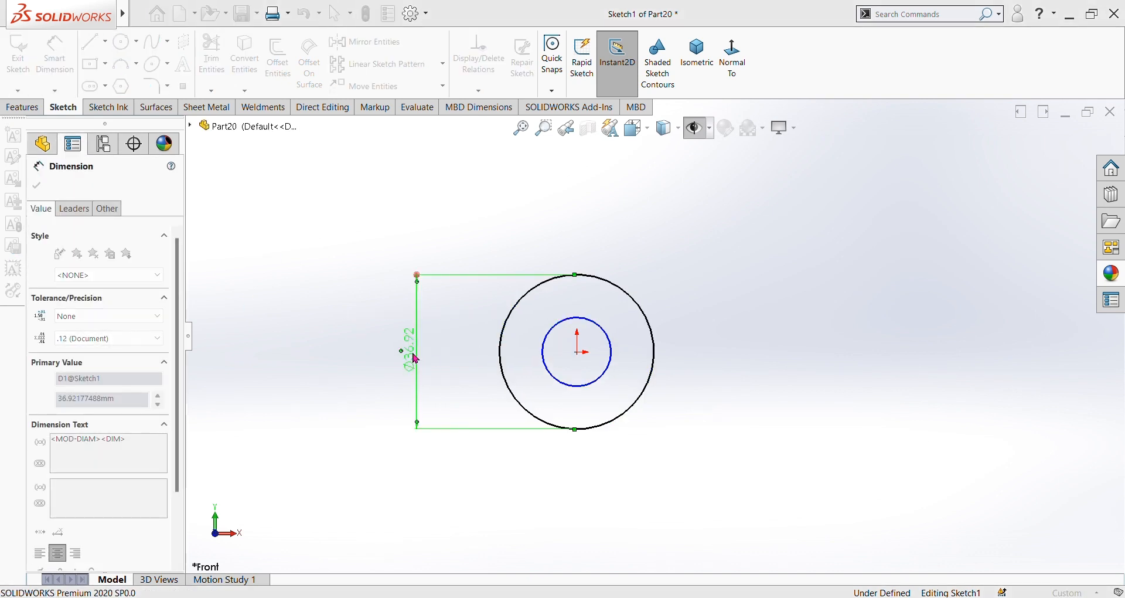
pyautogui.write('30')
pyautogui.press('Return')
# Dimension the inner concentric circle with a diameter of 10 mm
pyautogui.click(554, 378)
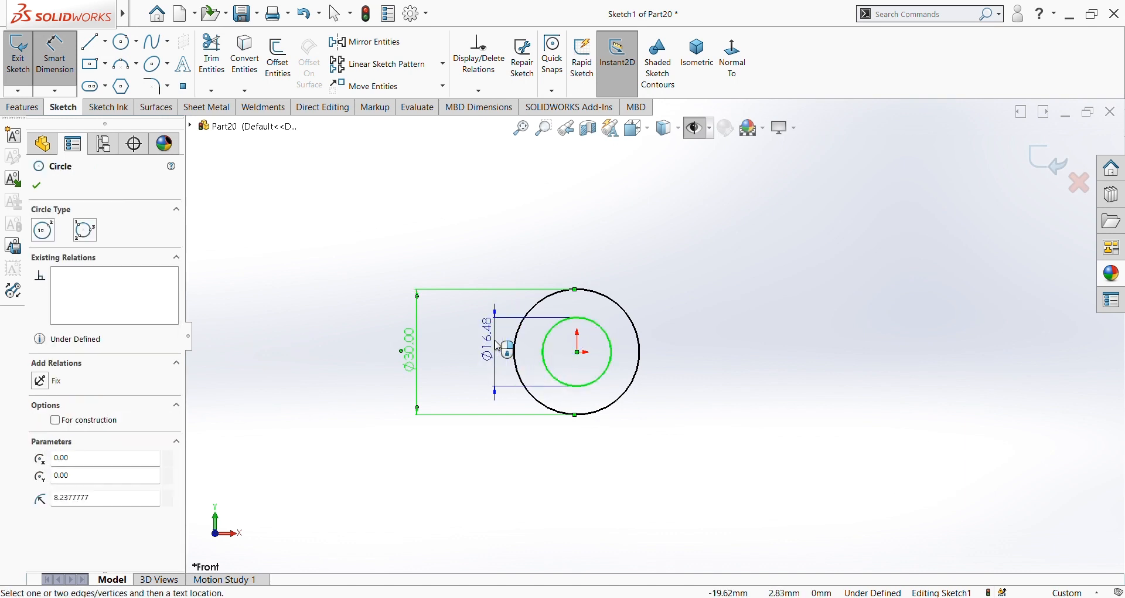
pyautogui.click(498, 348)
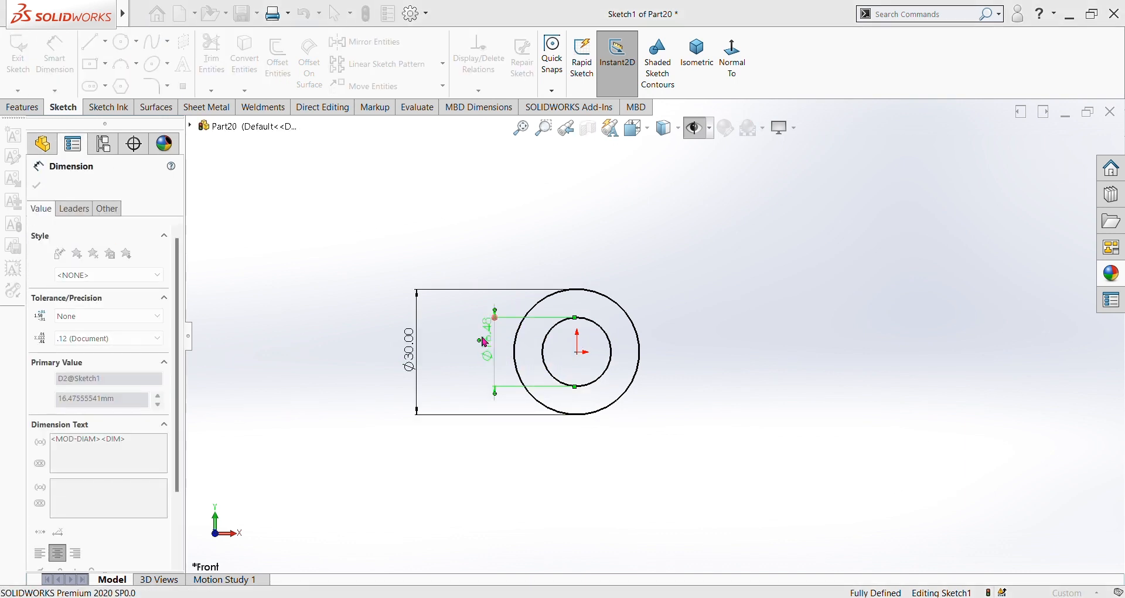
pyautogui.write('10')
pyautogui.press('Return')
pyautogui.click(37, 185)
# Try a blind 10 mm boss extrusion of the two-circle profile and undo it
pyautogui.click(19, 109)
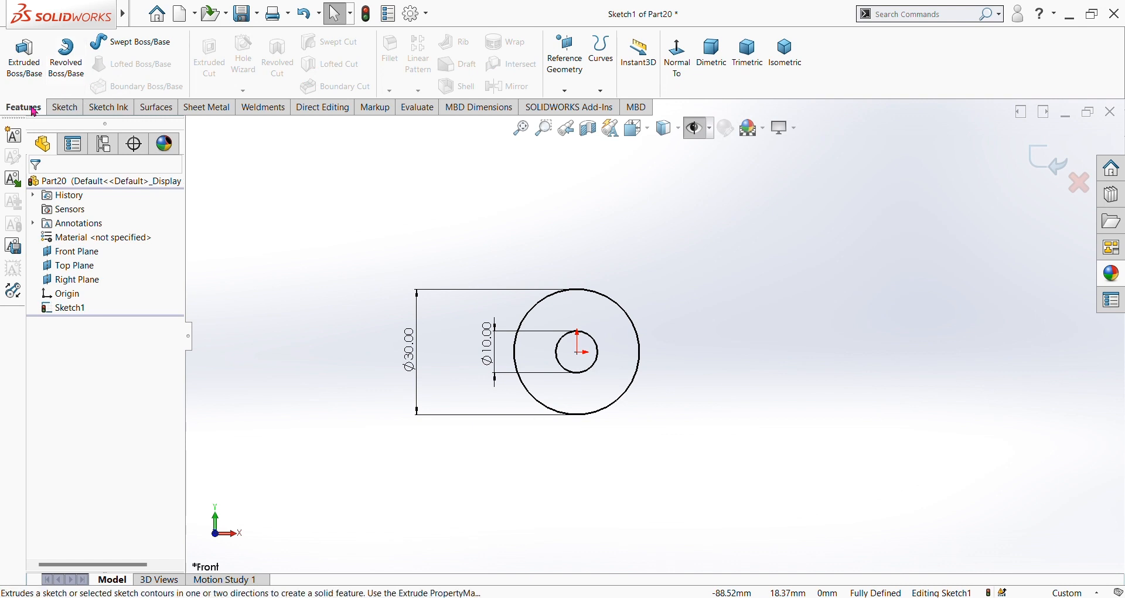
pyautogui.click(24, 64)
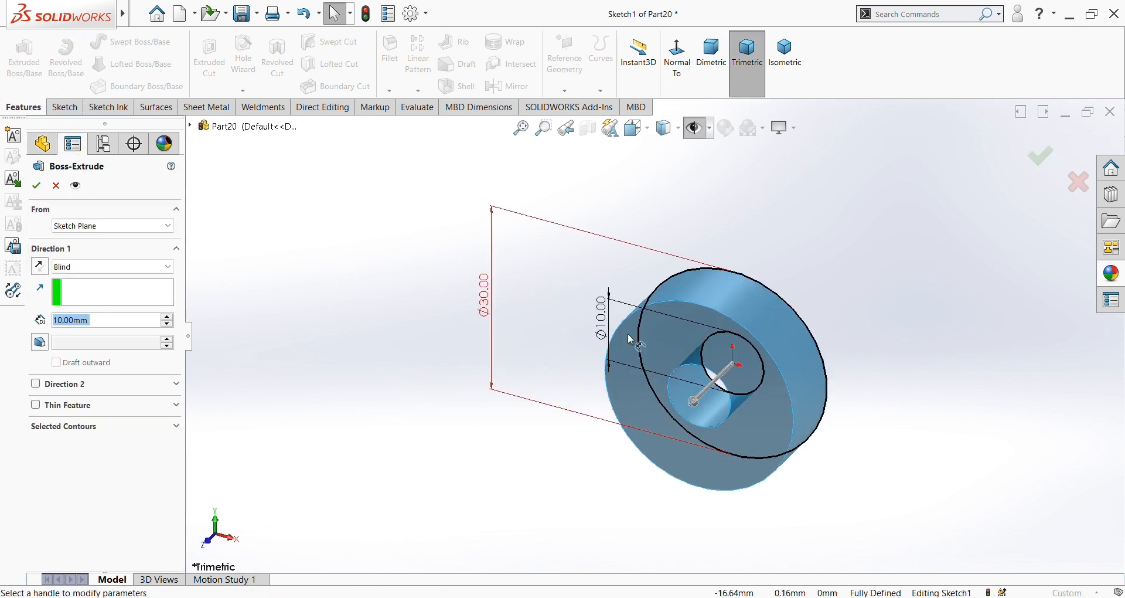
pyautogui.click(36, 185)
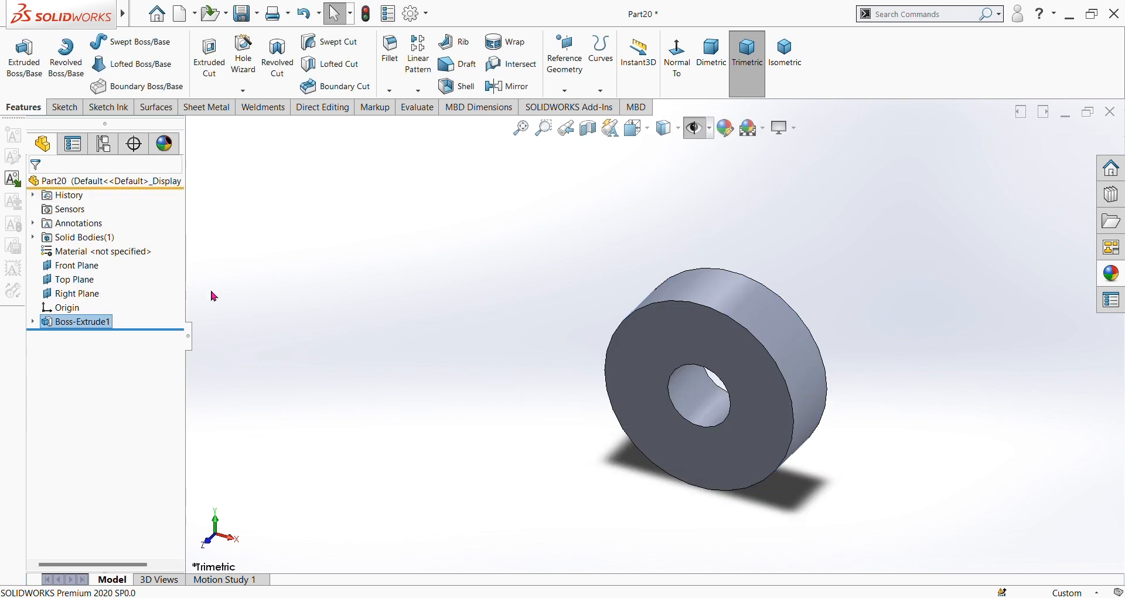
pyautogui.click(303, 13)
# Extrude the two-circle profile 10 mm into a ring using the Mid Plane end condition
pyautogui.click(22, 107)
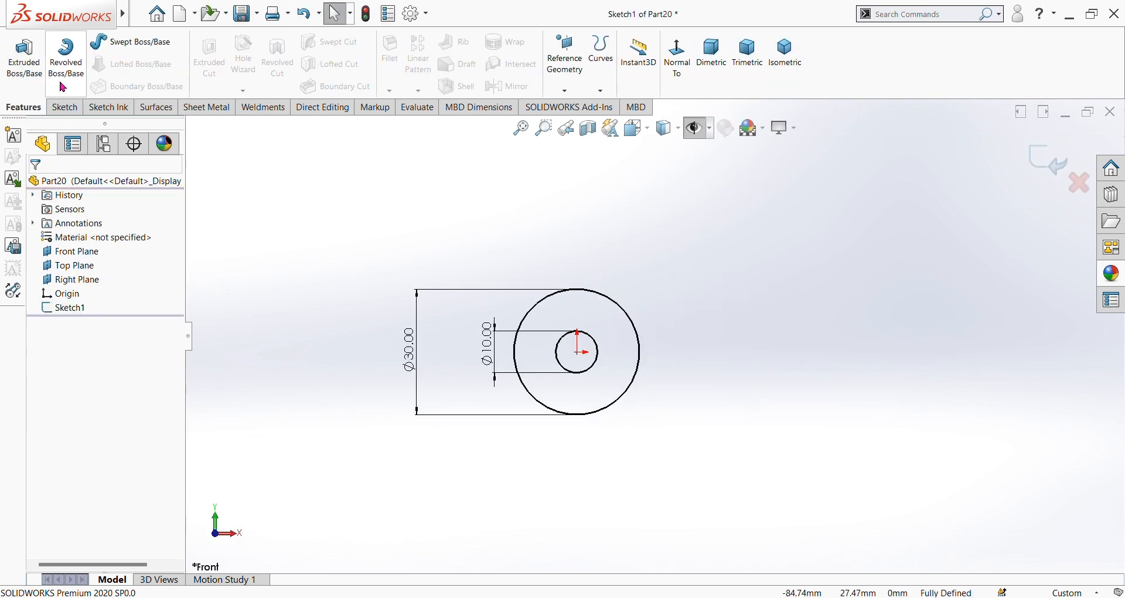
pyautogui.click(24, 65)
pyautogui.click(111, 267)
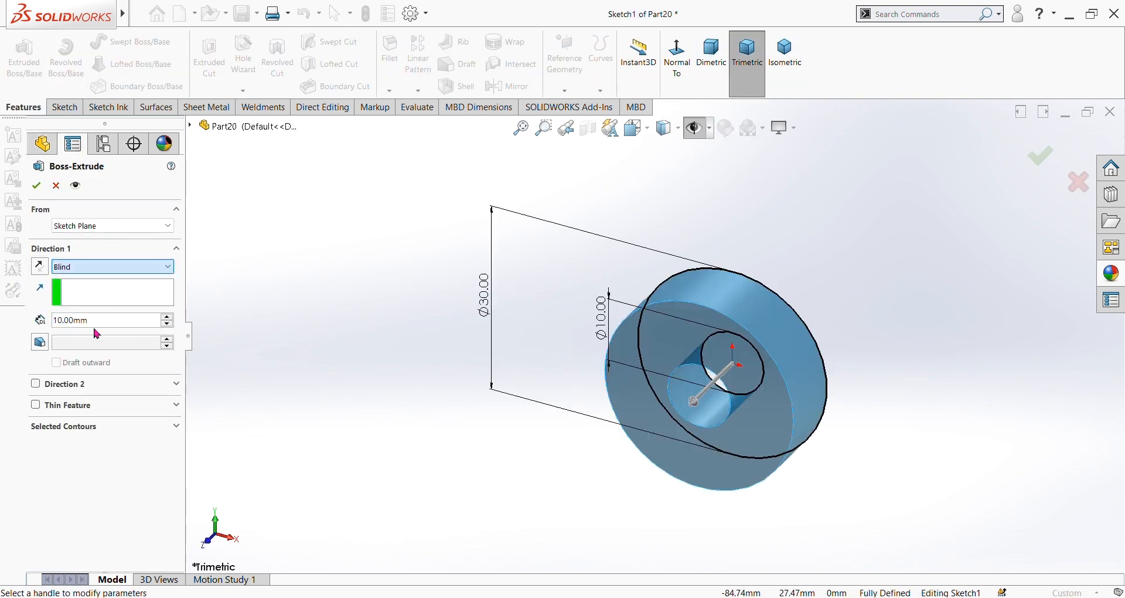
pyautogui.click(97, 331)
pyautogui.click(36, 185)
pyautogui.scroll(-2, 915, 331)
pyautogui.scroll(3, 896, 333)
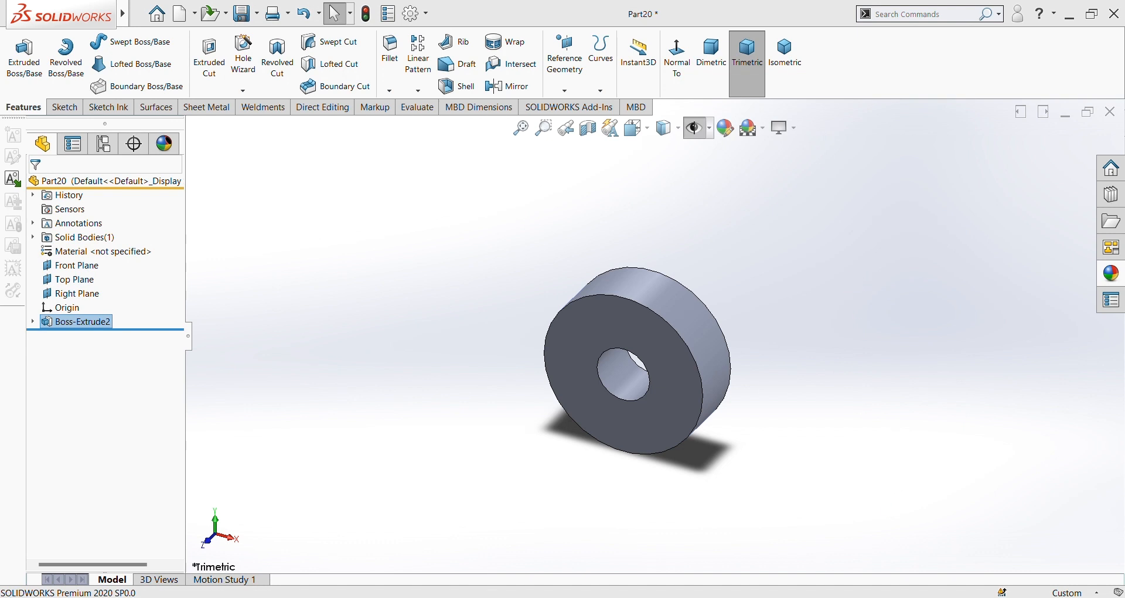
# Apply the polished steel metal appearance to the whole part
pyautogui.click(1116, 281)
pyautogui.doubleClick(1009, 328)
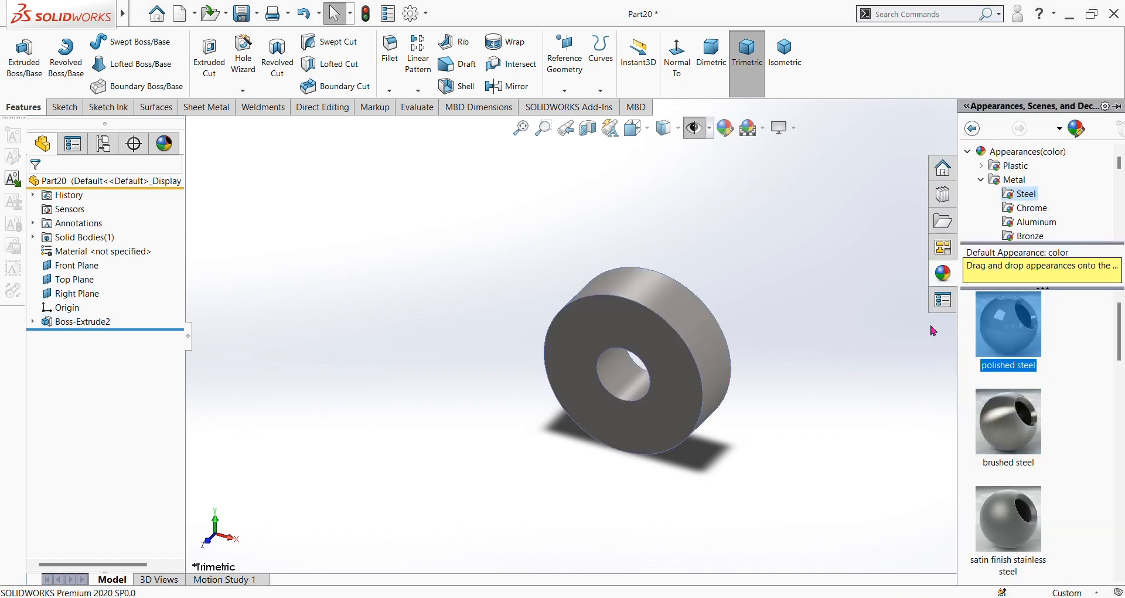
pyautogui.click(725, 128)
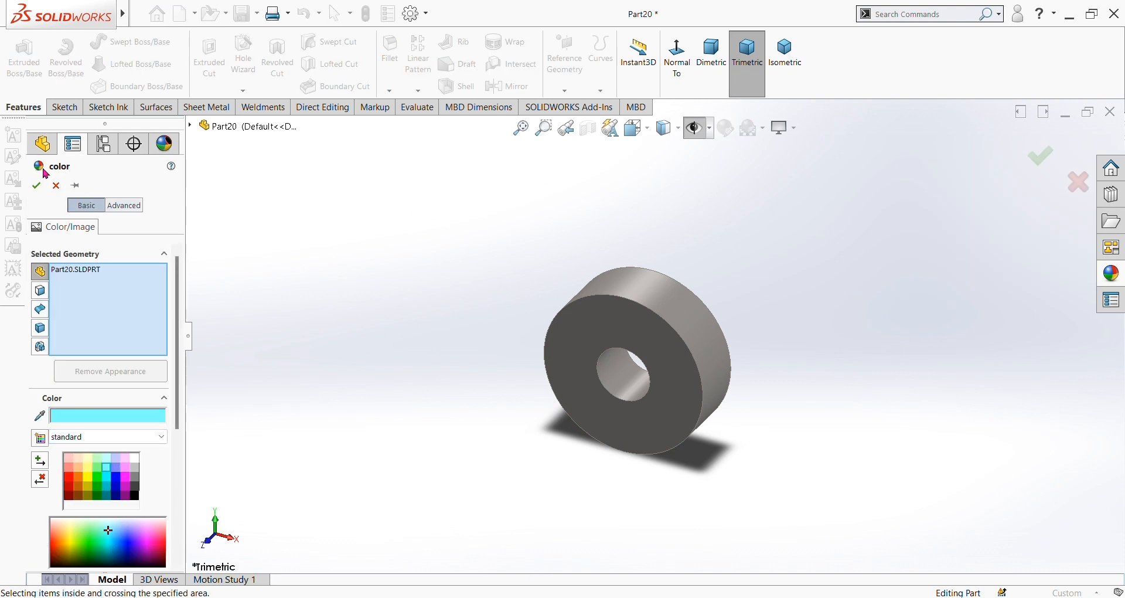
pyautogui.press('Return')
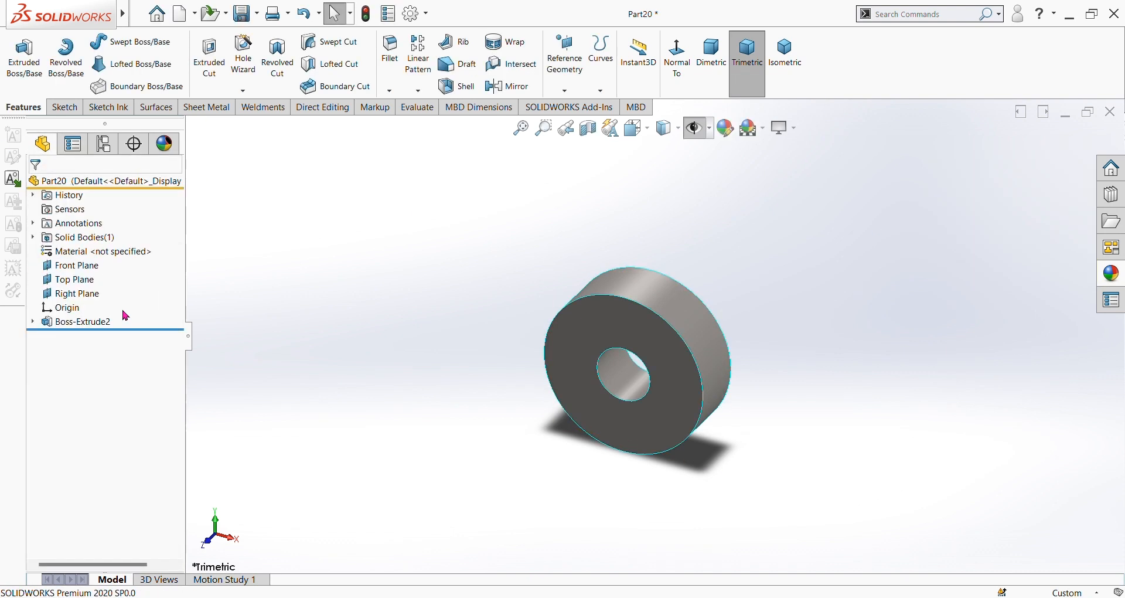
pyautogui.click(1117, 273)
pyautogui.click(1014, 179)
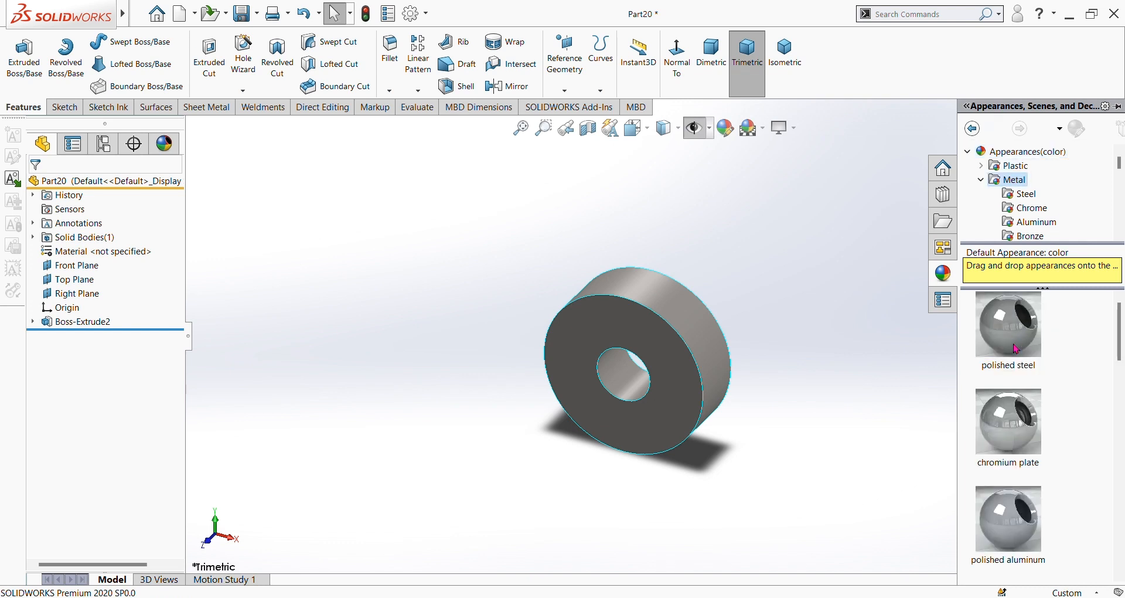
pyautogui.scroll(-2, 720, 307)
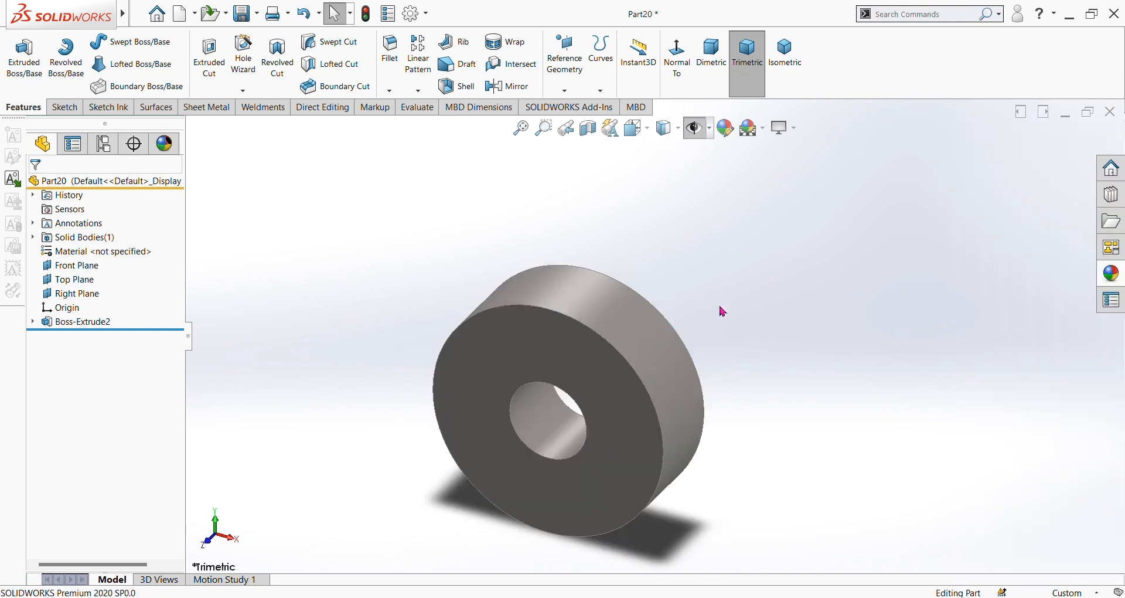
# Try to change the part's appearance to brushed steel with a cyan colour
pyautogui.click(725, 129)
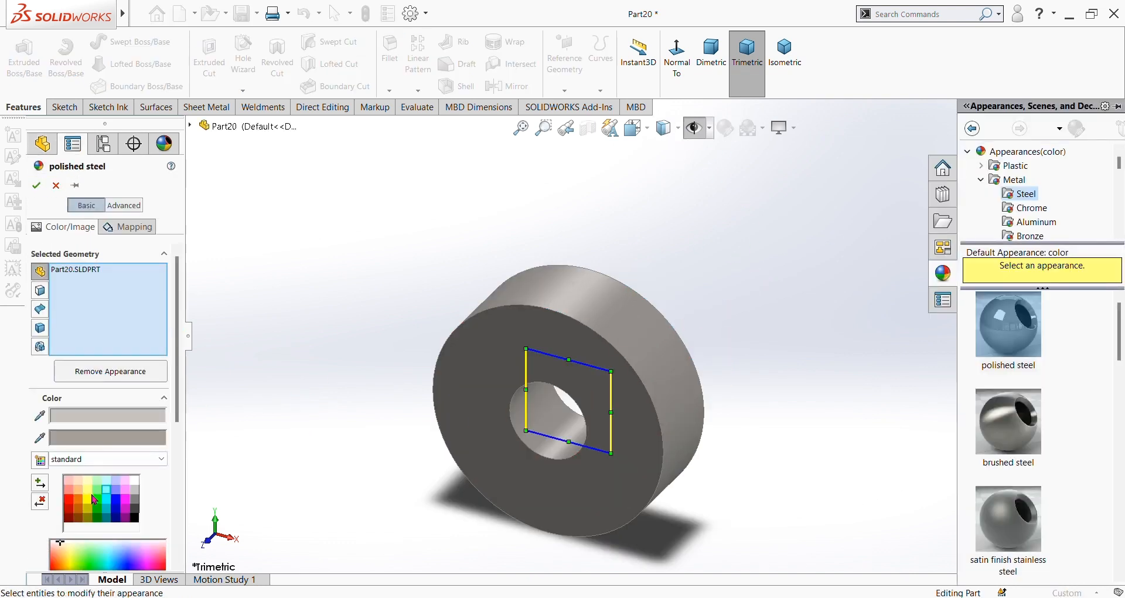
pyautogui.click(99, 499)
pyautogui.click(1008, 422)
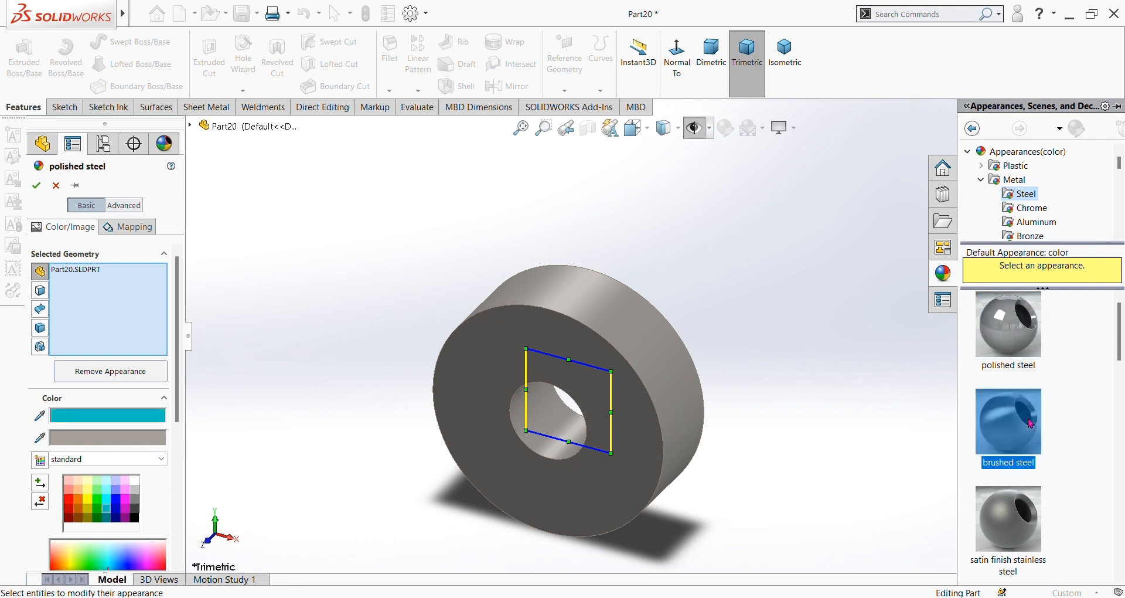
pyautogui.click(106, 553)
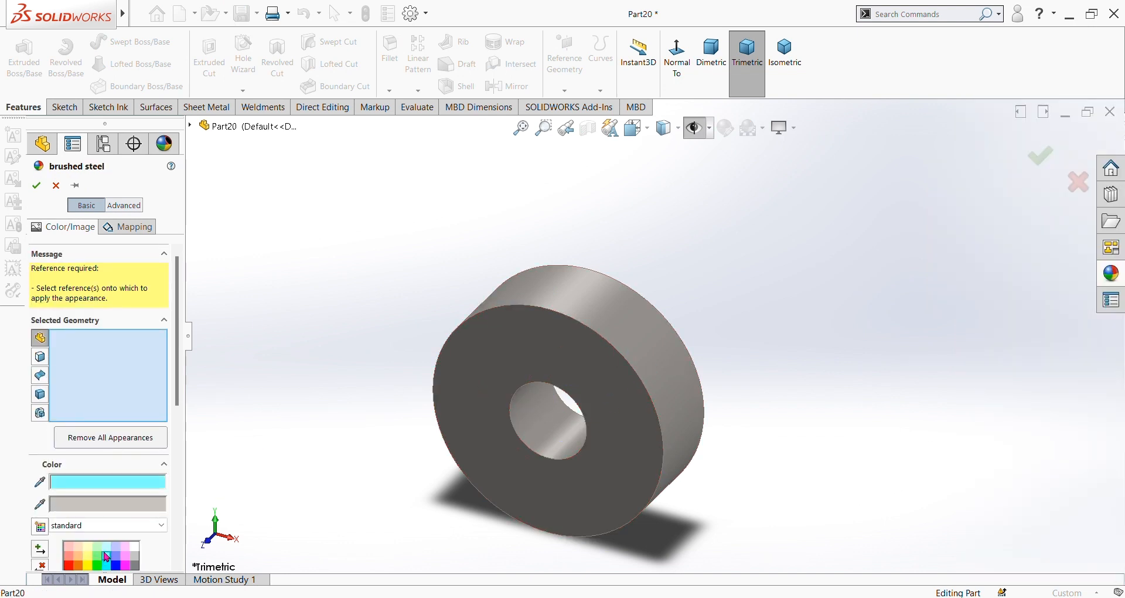
pyautogui.click(36, 185)
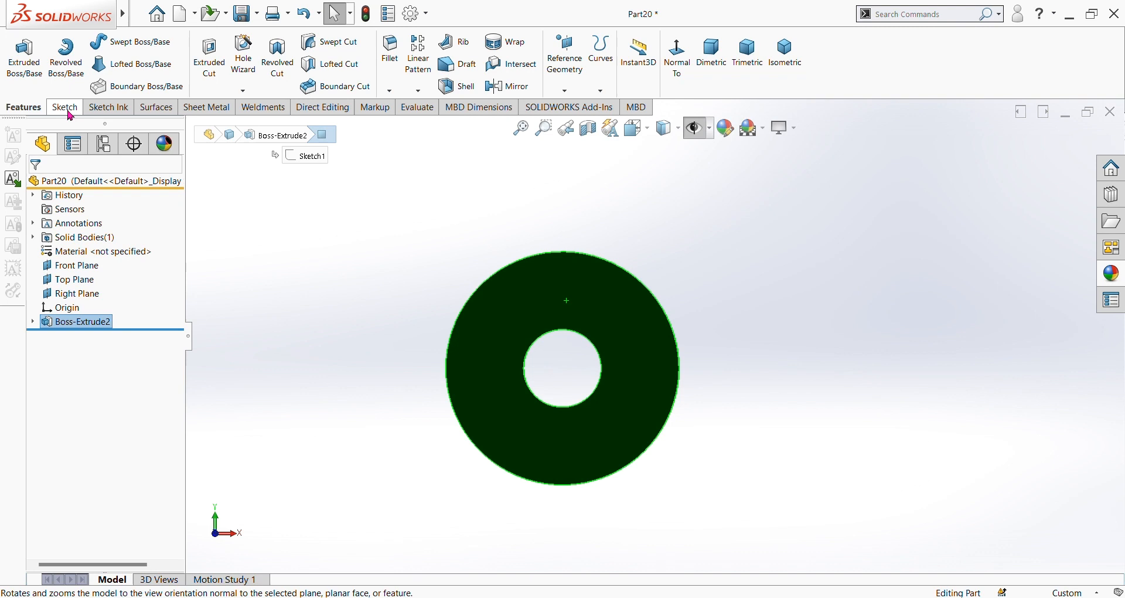
# On the ring's front face, sketch a vertical construction line from the origin up past the outer edge
pyautogui.click(66, 109)
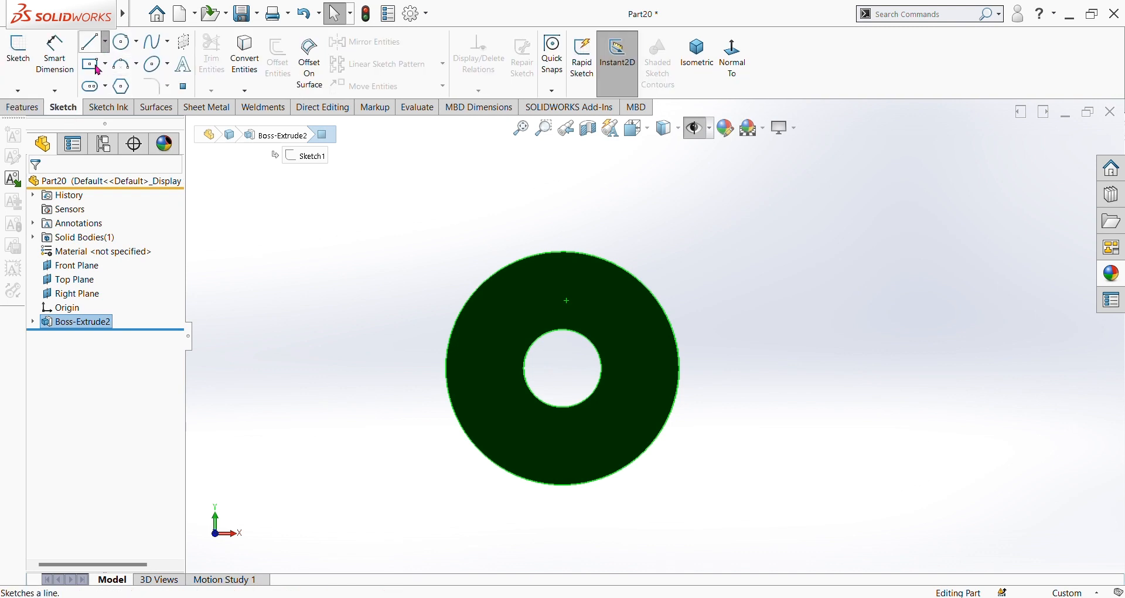
pyautogui.click(96, 65)
pyautogui.click(563, 368)
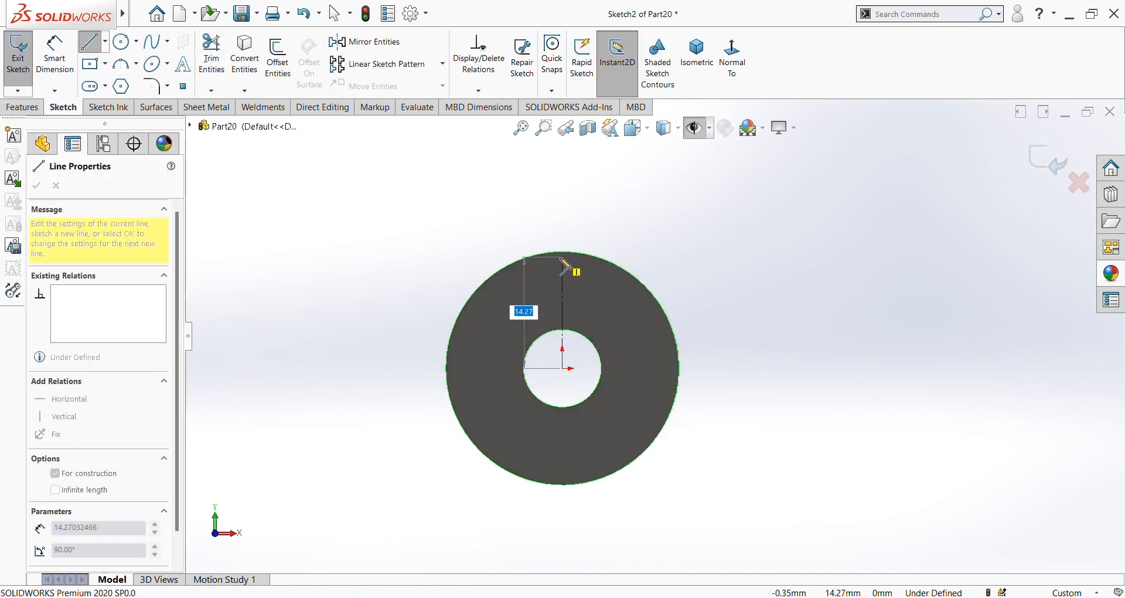
pyautogui.click(563, 235)
pyautogui.press('Escape')
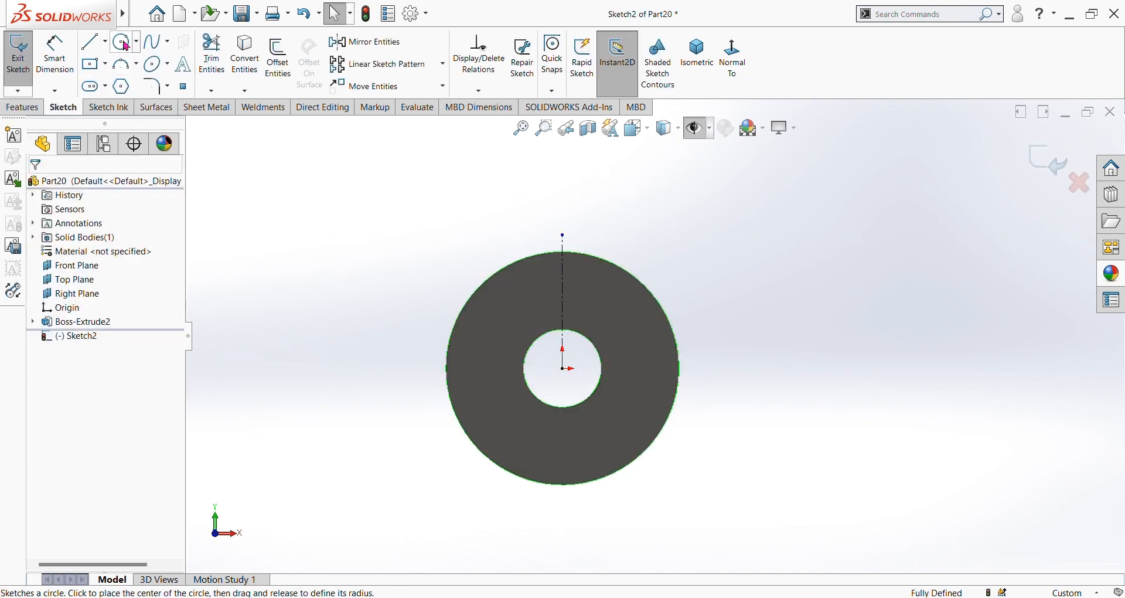
# Sketch a circle of about 1.96 mm radius centred on the construction line, about 10.5 mm above the origin
pyautogui.click(122, 41)
pyautogui.click(562, 287)
pyautogui.click(554, 302)
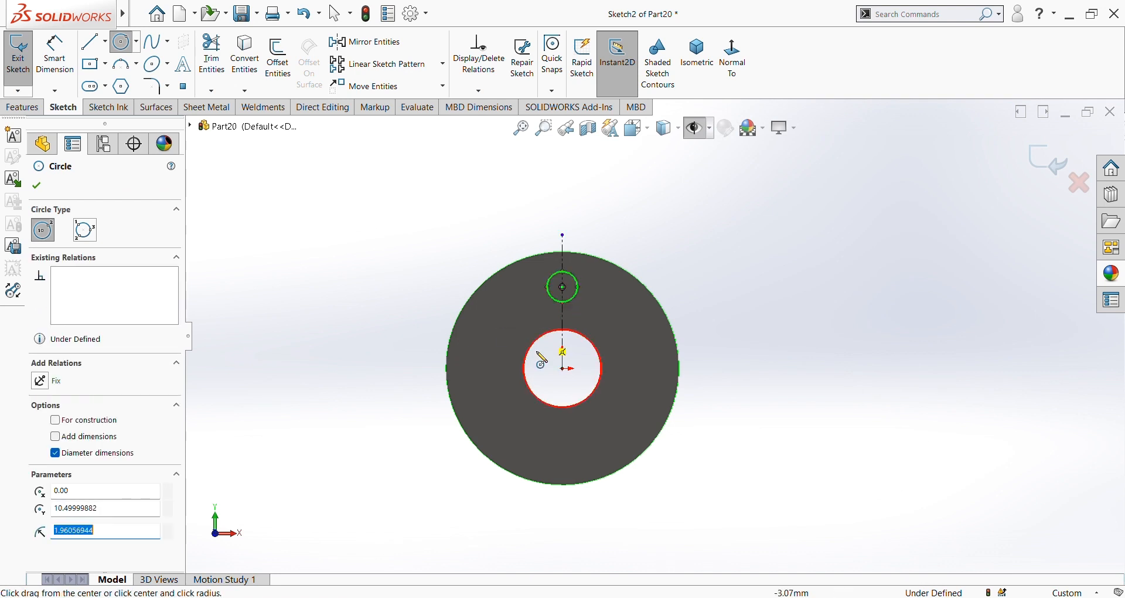
pyautogui.click(29, 111)
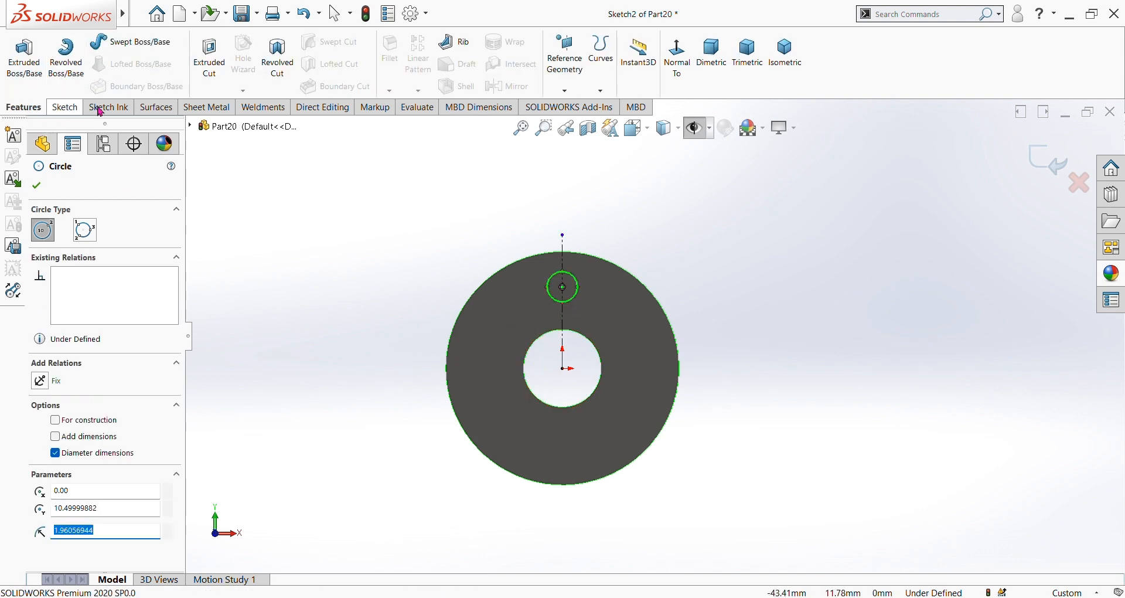
pyautogui.click(63, 107)
# Dimension the small circle on the construction line with a diameter of 5 mm
pyautogui.click(54, 55)
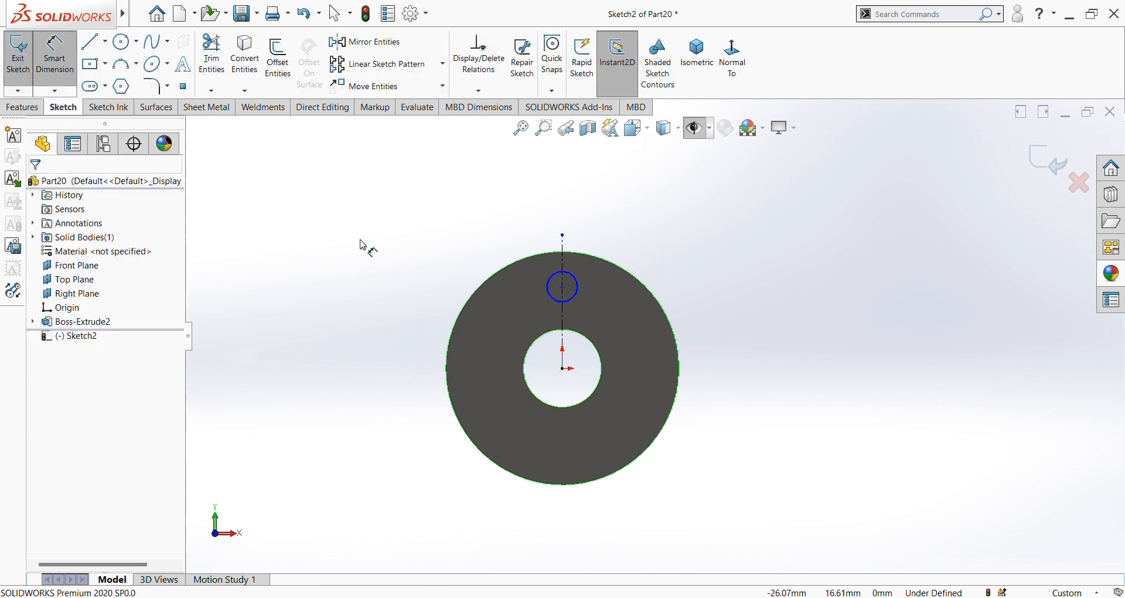
pyautogui.click(574, 298)
pyautogui.click(696, 295)
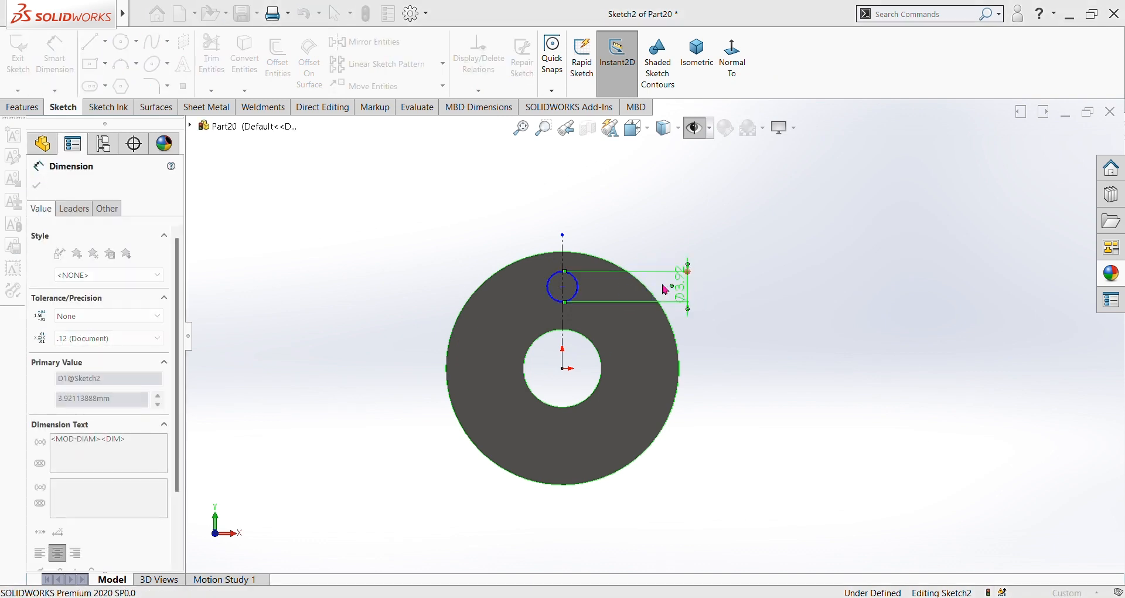
pyautogui.write('5')
pyautogui.click(617, 264)
pyautogui.click(66, 61)
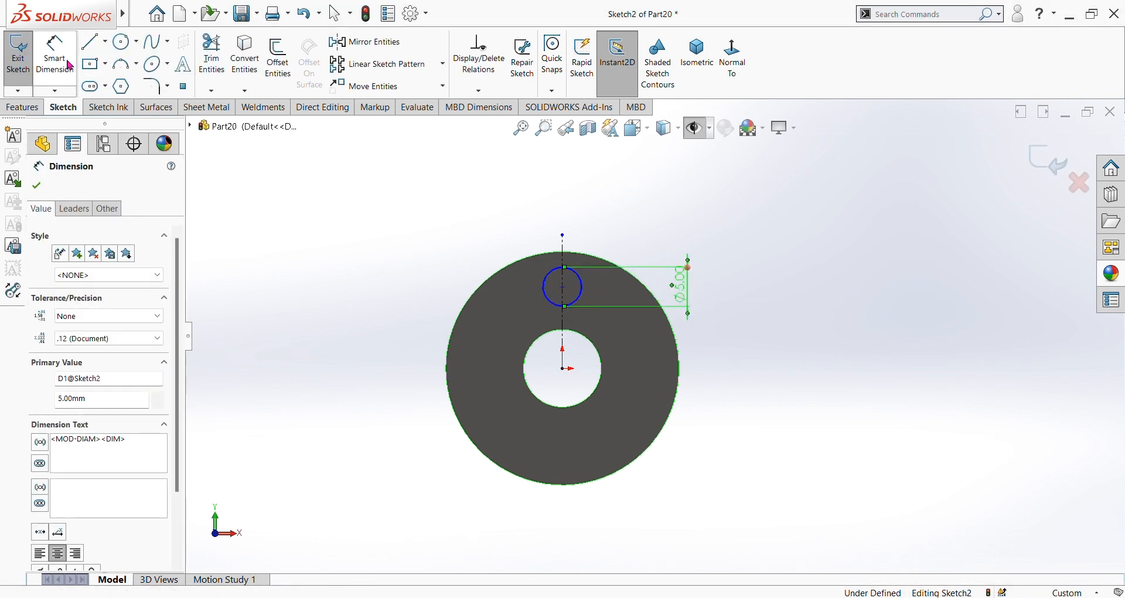
pyautogui.click(562, 368)
pyautogui.click(563, 286)
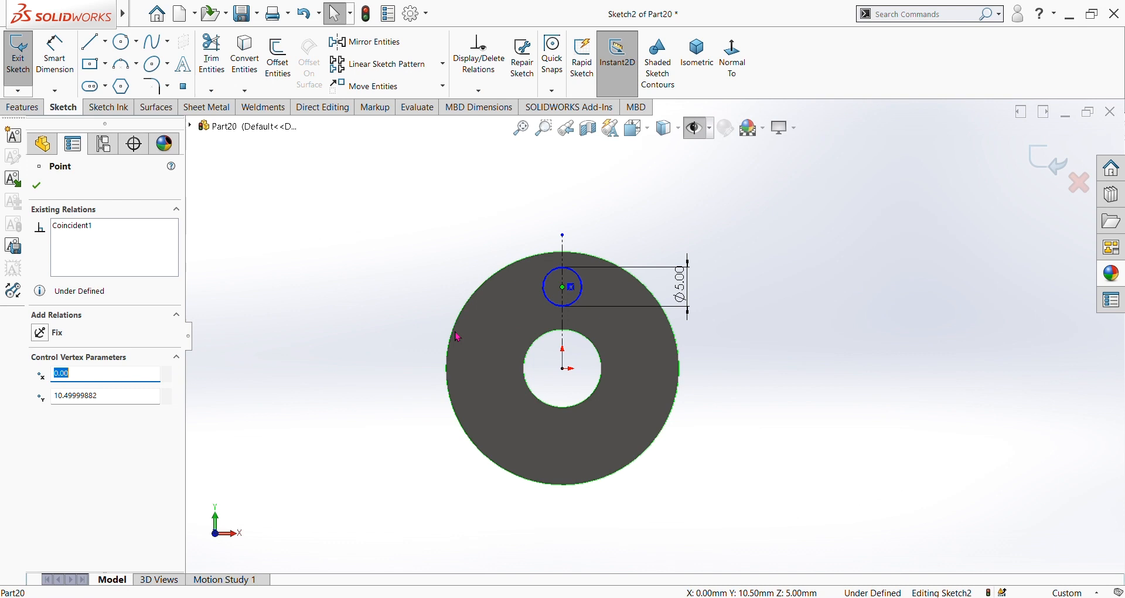
# Dimension the vertical distance from the origin to the small circle's centre as 10 mm
pyautogui.click(54, 61)
pyautogui.click(562, 287)
pyautogui.click(562, 369)
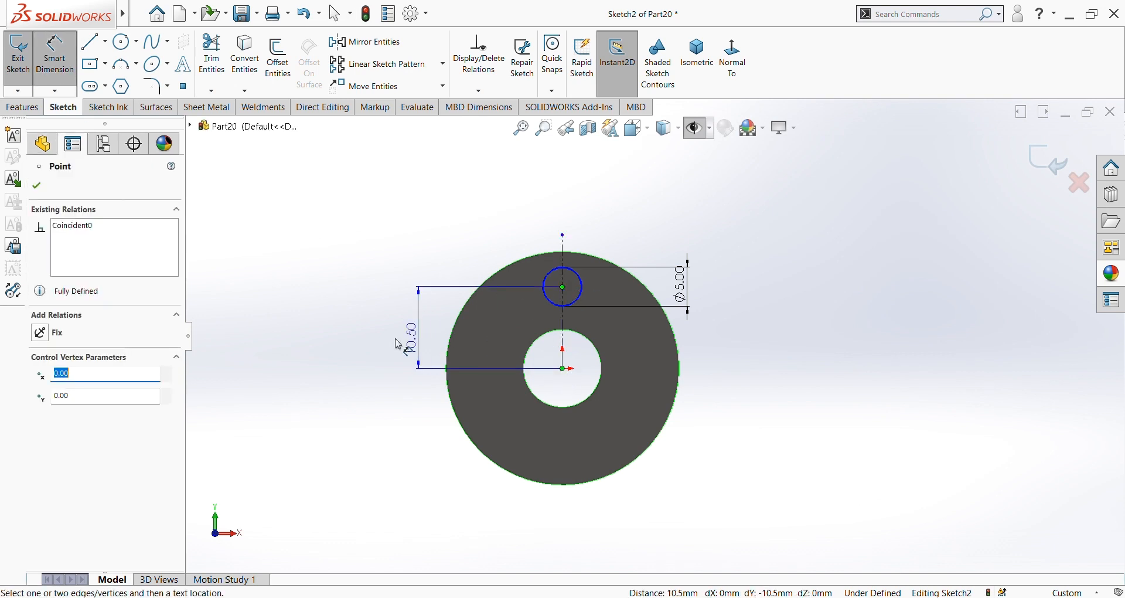
pyautogui.click(384, 343)
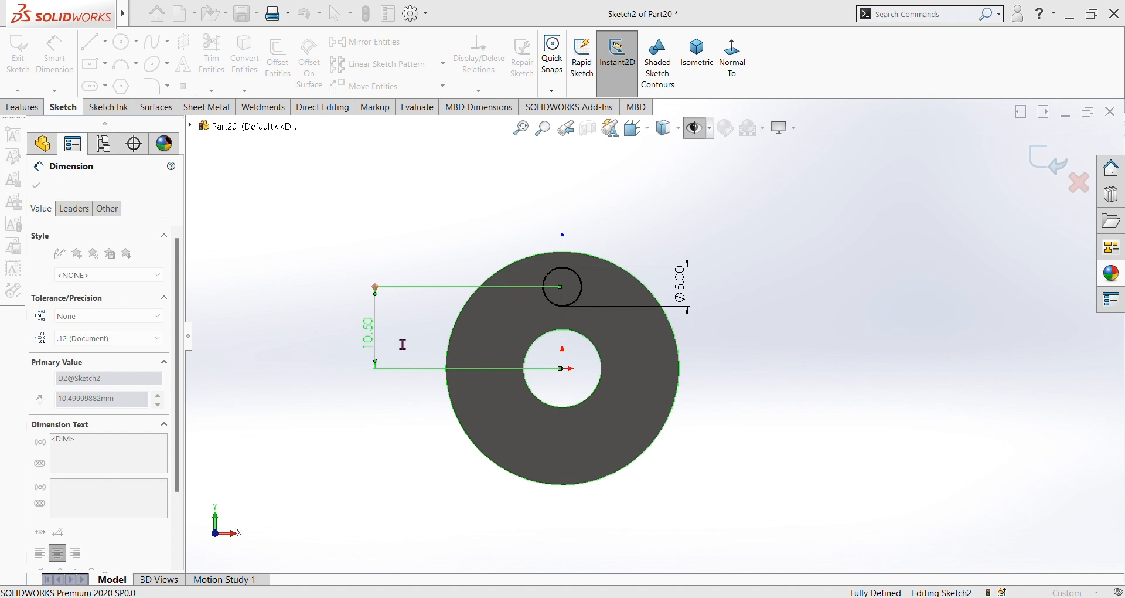
pyautogui.write('10')
pyautogui.press('Return')
pyautogui.click(37, 187)
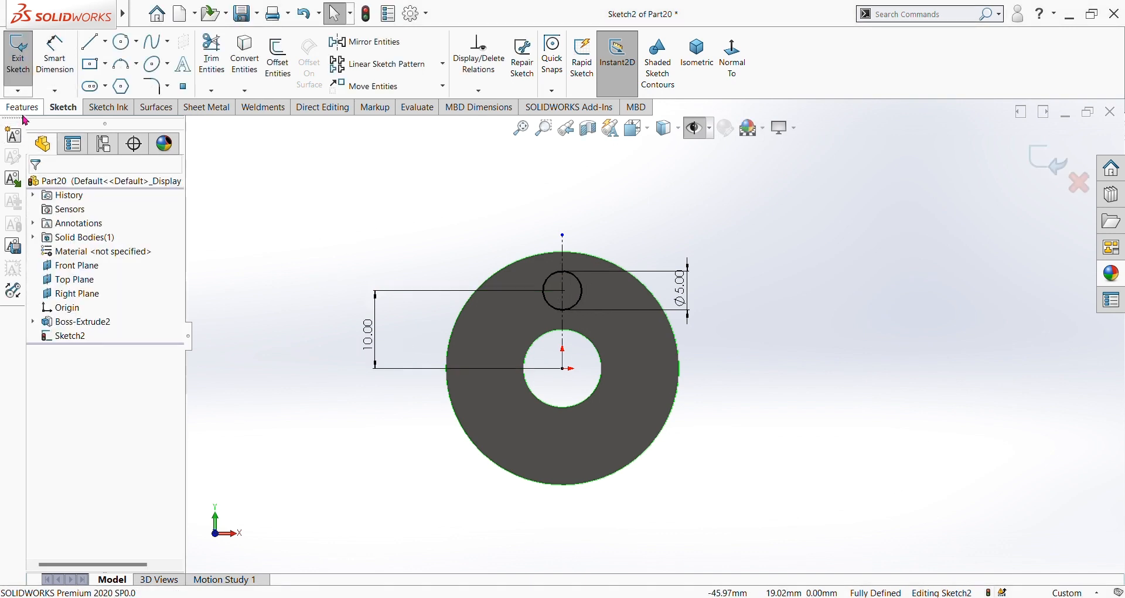
# Cut-extrude the small circle 10 mm deep through the ring
pyautogui.click(23, 107)
pyautogui.click(209, 56)
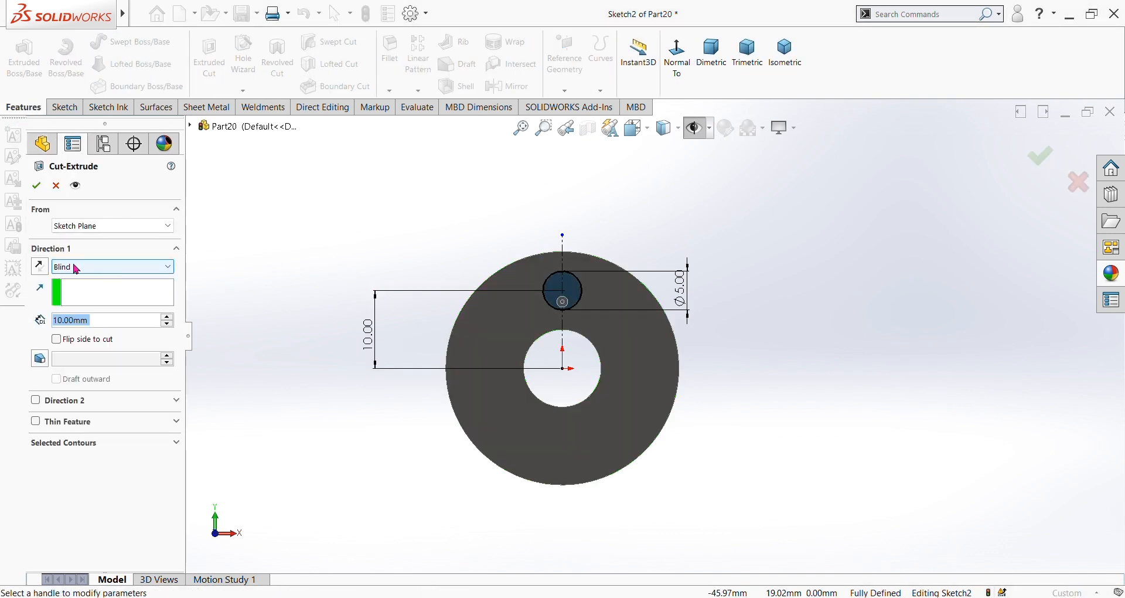
pyautogui.click(36, 185)
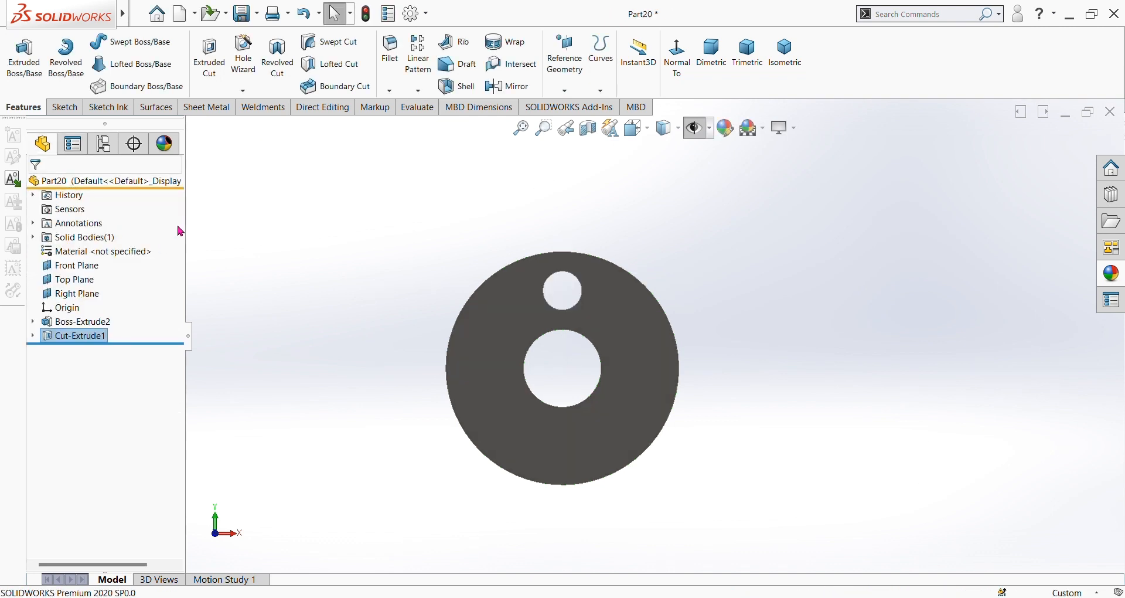
# Create a circular pattern of the small hole cut around the ring's outer edge, with 8 equally spaced instances over 360 degrees
pyautogui.click(419, 92)
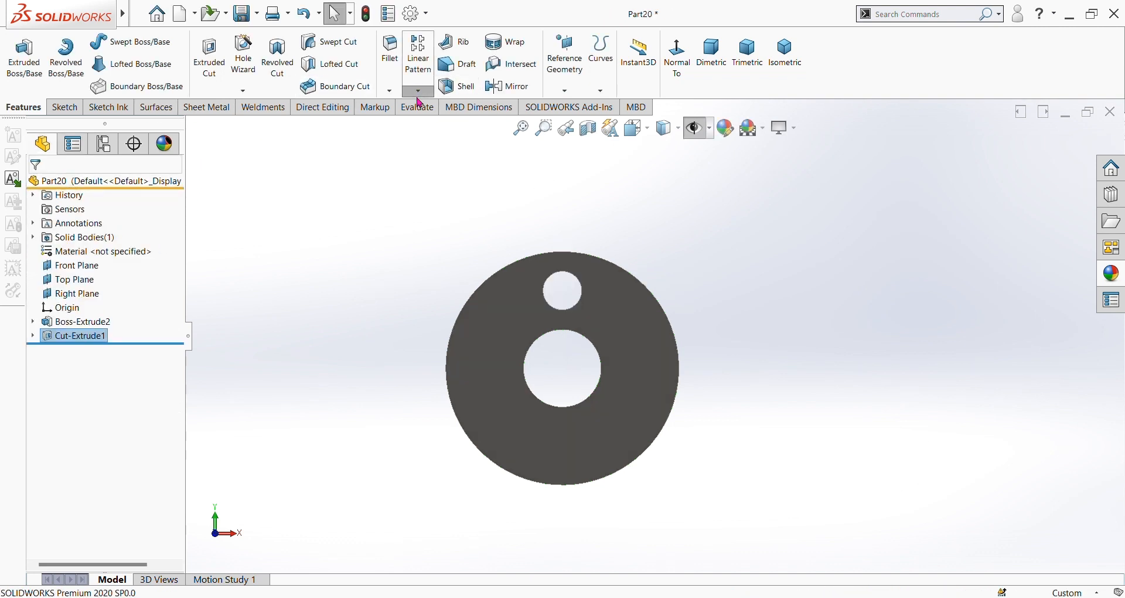
pyautogui.click(436, 123)
pyautogui.click(647, 290)
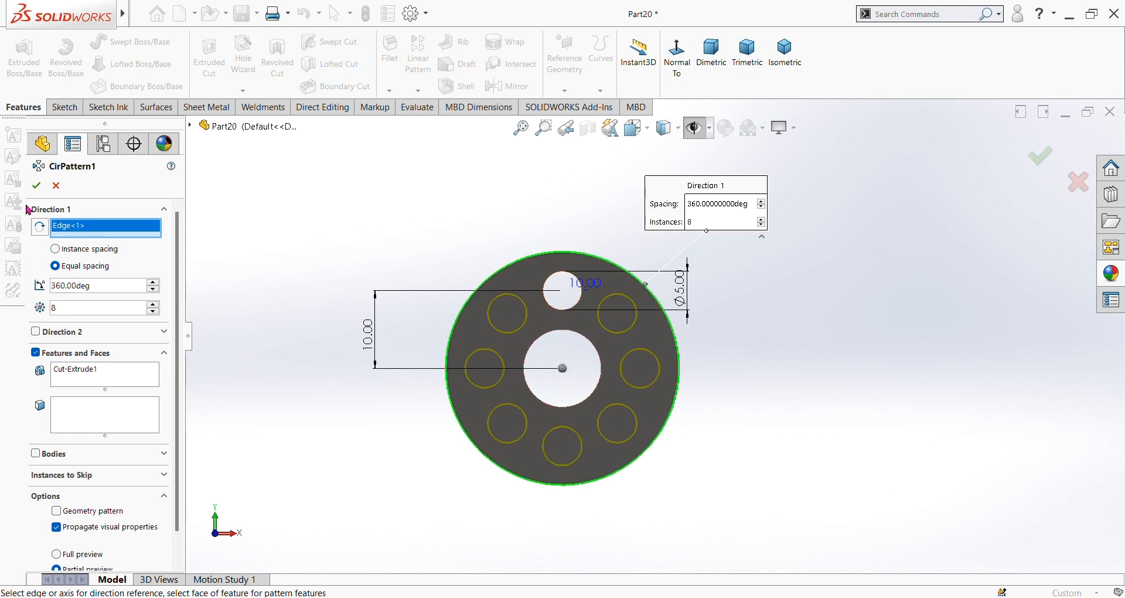
pyautogui.click(46, 191)
pyautogui.moveTo(640, 371); pyautogui.dragTo(753, 463, button='middle')
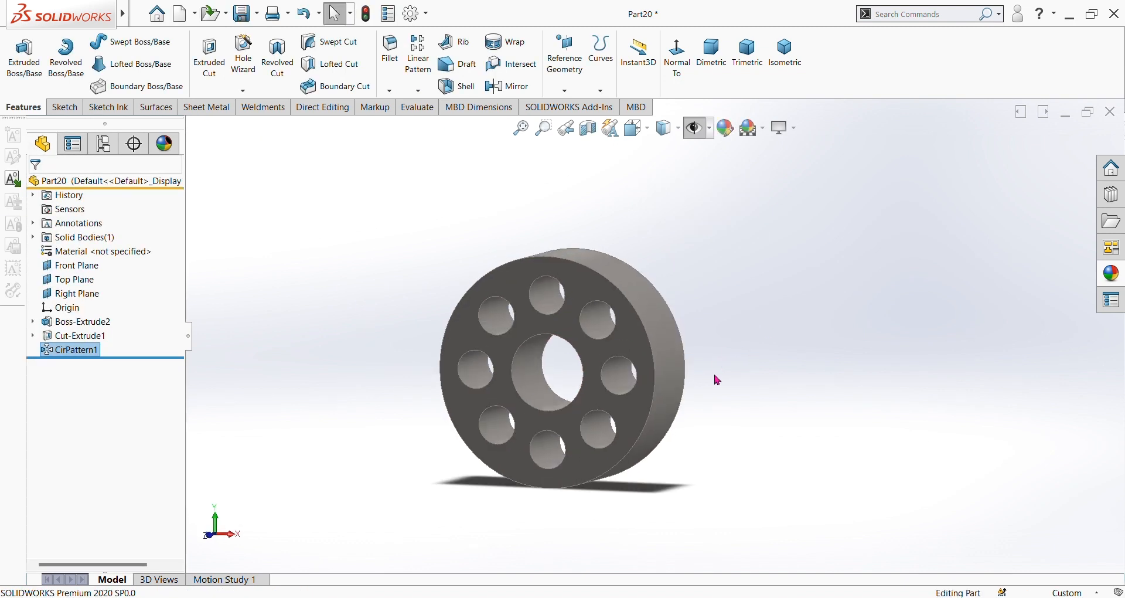
# Apply the polished steel metal appearance to the ring
pyautogui.click(1110, 273)
pyautogui.click(1013, 181)
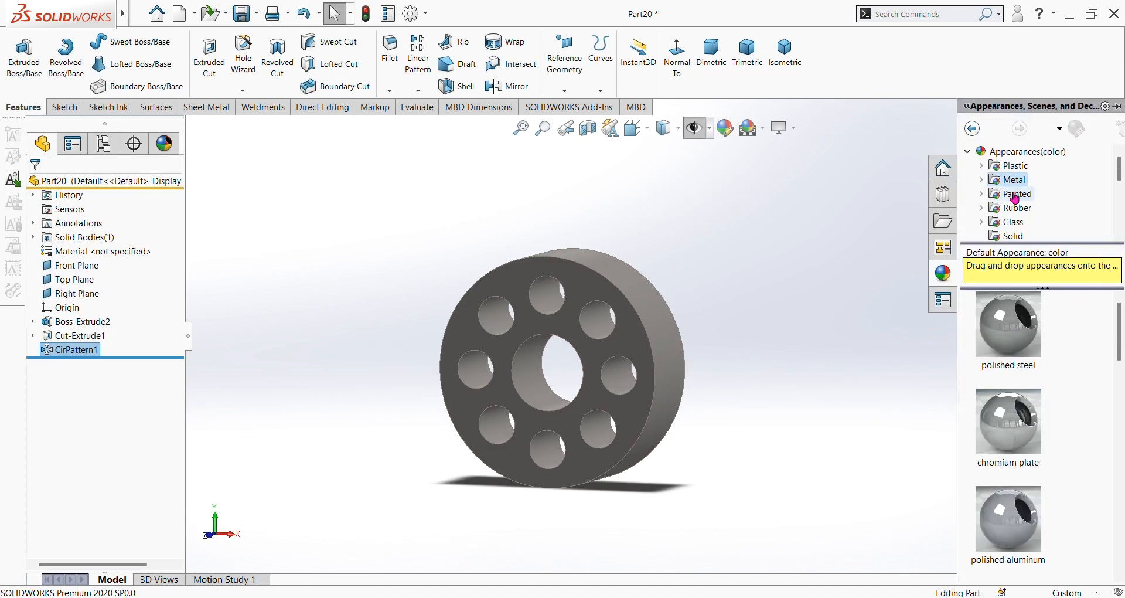
pyautogui.doubleClick(1014, 411)
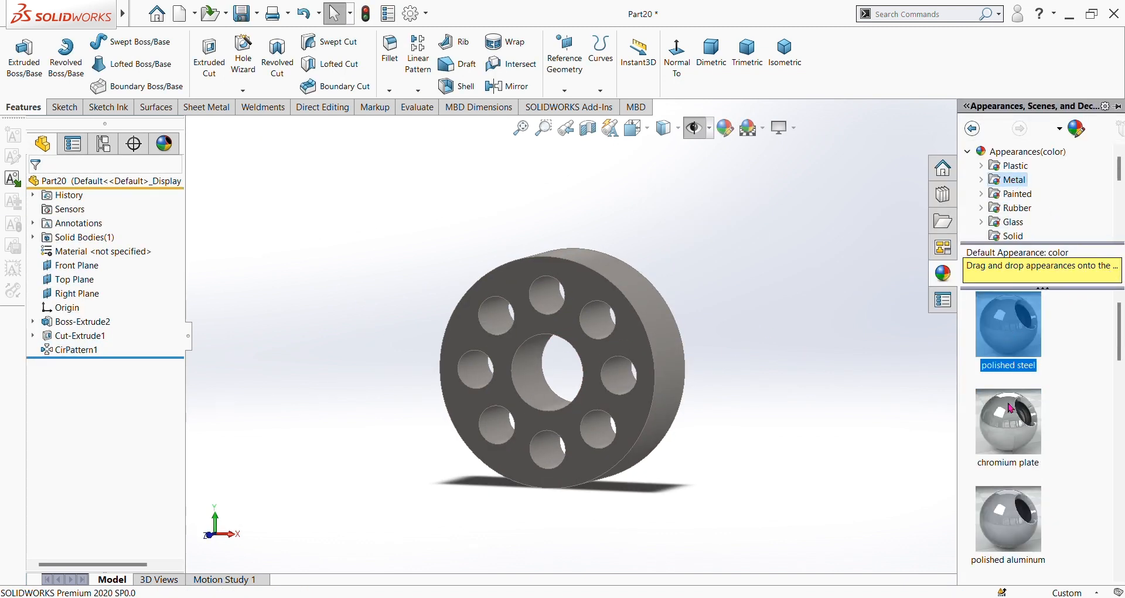
pyautogui.click(160, 185)
pyautogui.click(1111, 273)
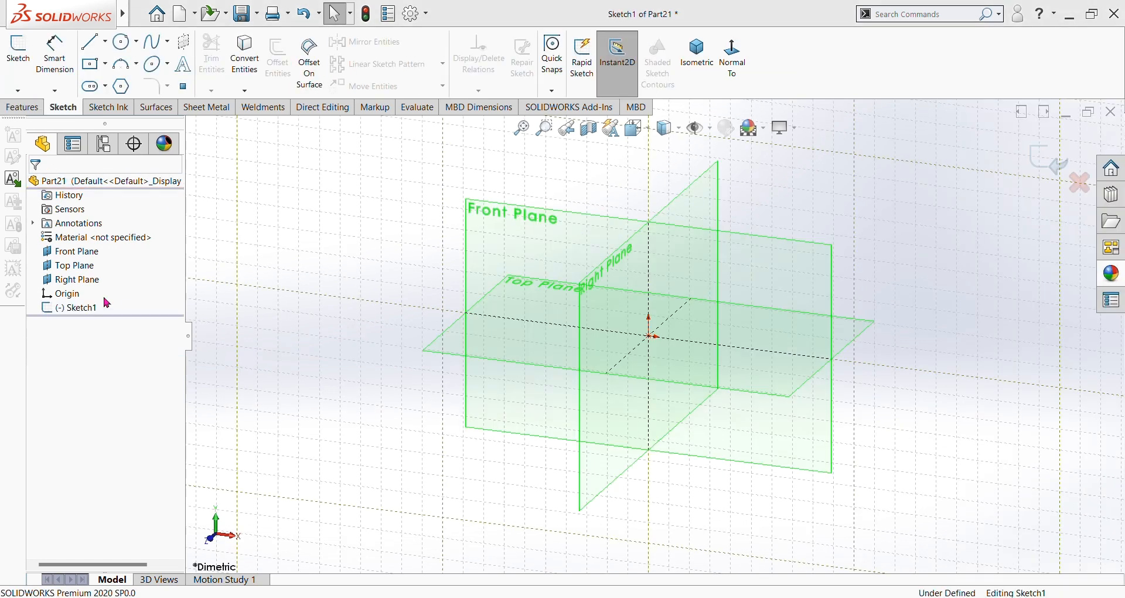
# Start a sketch on the Front Plane of the new part and hide the sketch grid
pyautogui.click(76, 251)
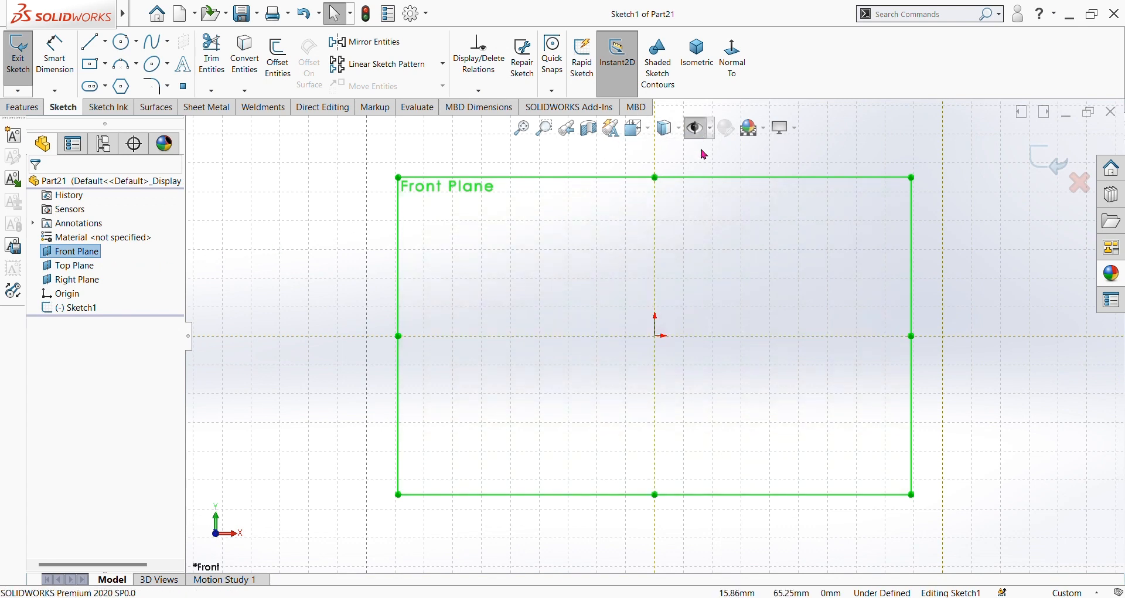
pyautogui.click(710, 133)
pyautogui.click(684, 336)
pyautogui.click(660, 338)
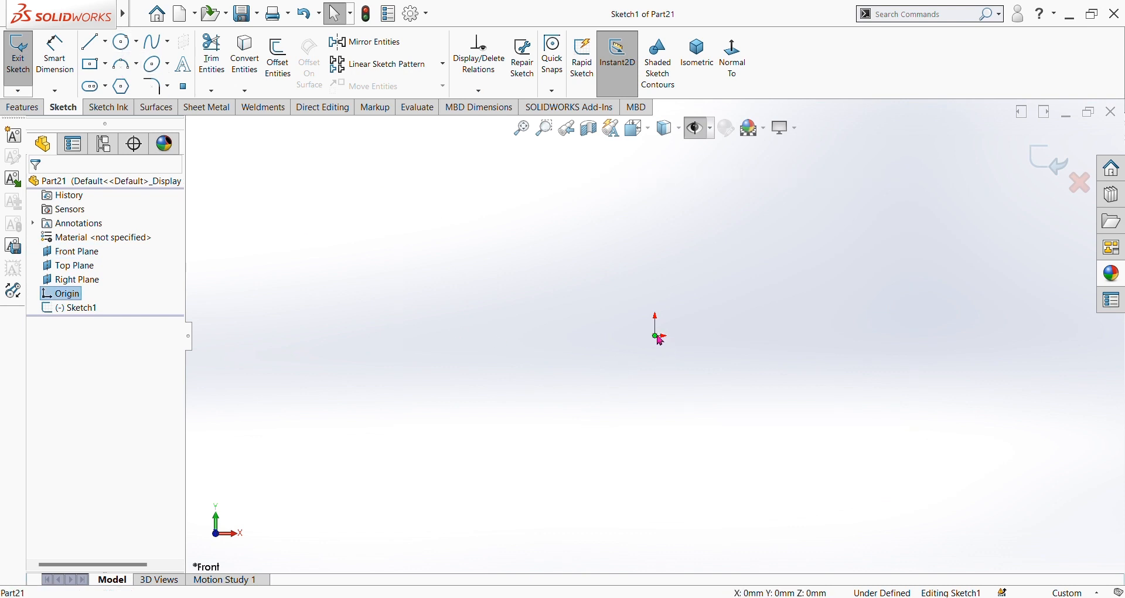
# Sketch a circle of about 22.5 mm radius centred on the origin
pyautogui.click(122, 41)
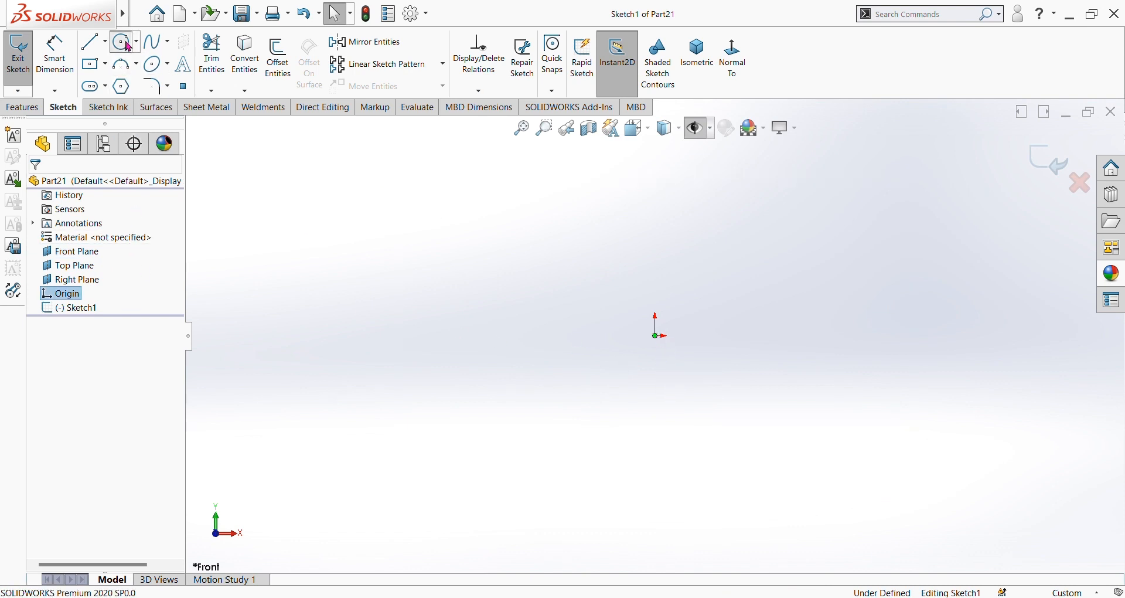
pyautogui.click(660, 338)
pyautogui.click(687, 398)
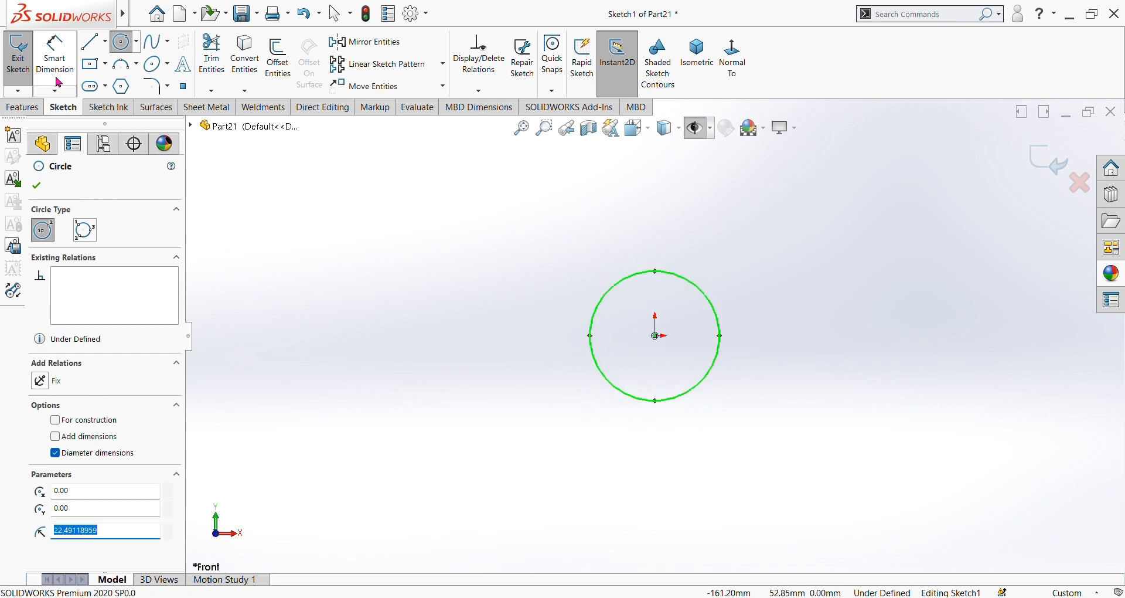
# Dimension the circle with a diameter of 10 mm
pyautogui.click(55, 56)
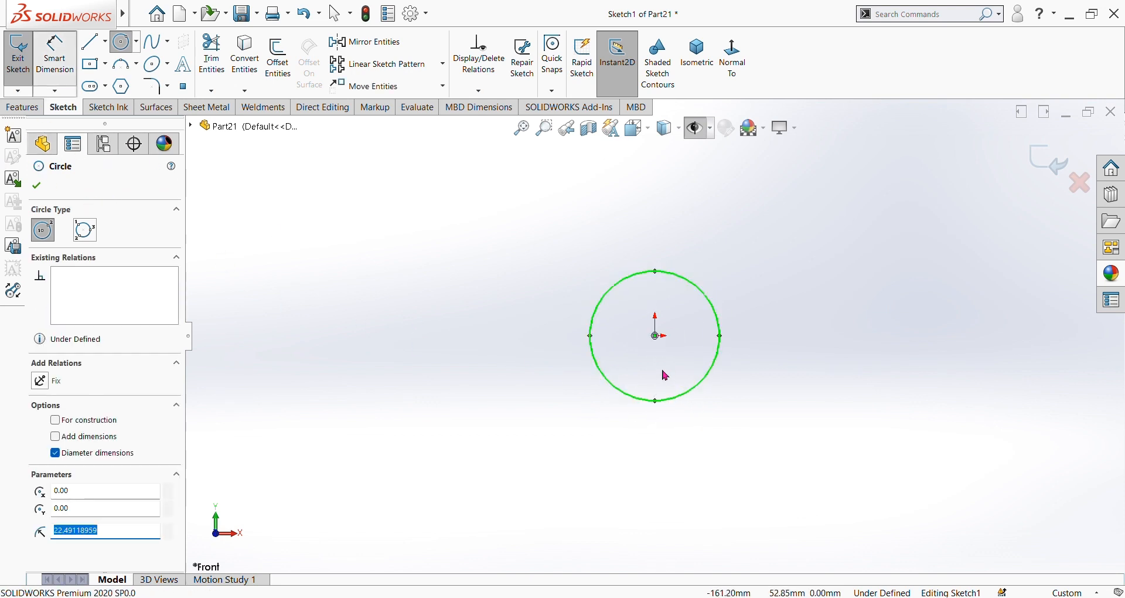
pyautogui.click(591, 344)
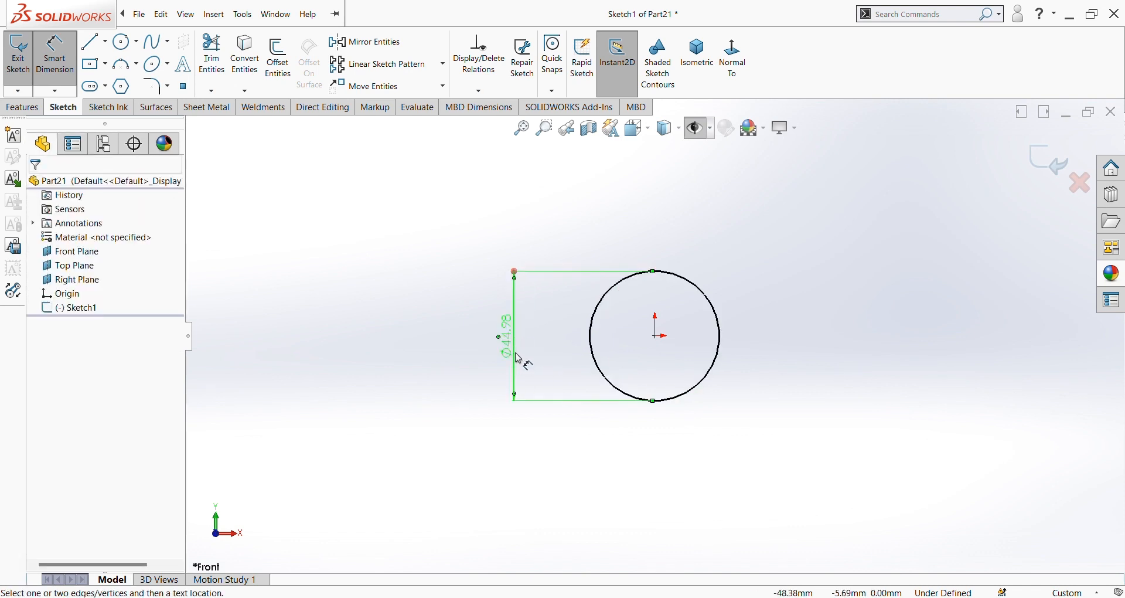
pyautogui.click(519, 359)
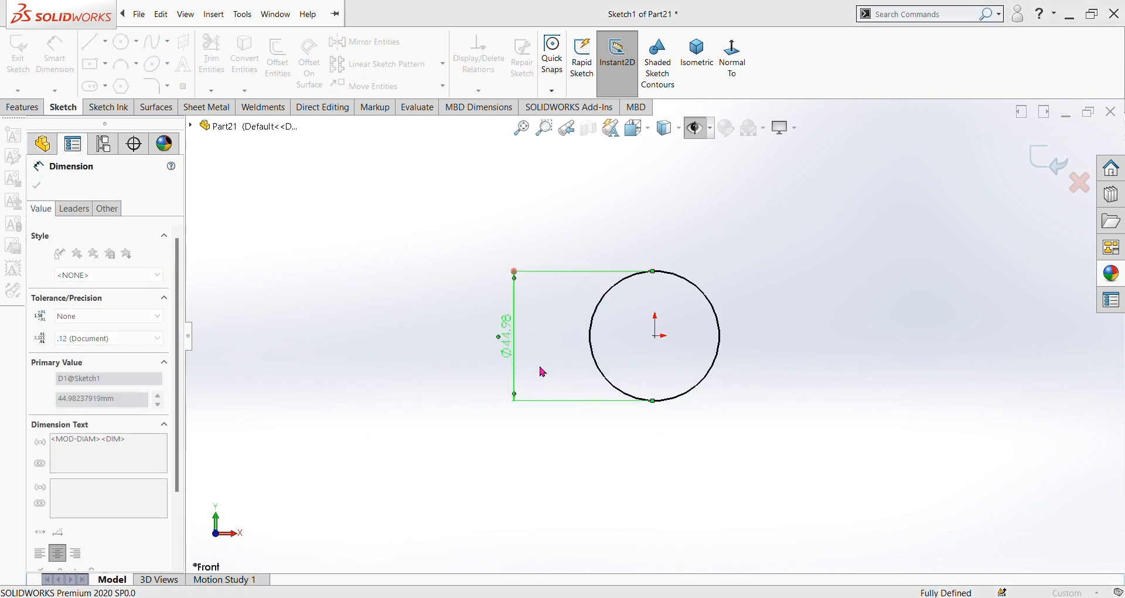
pyautogui.write('10')
pyautogui.press('Return')
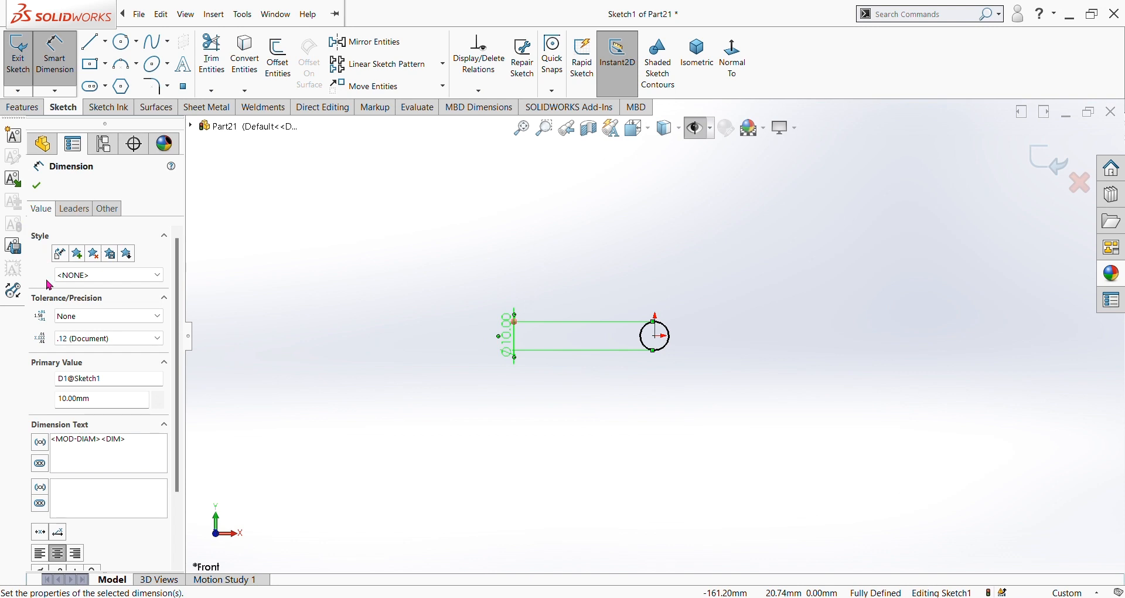
# Extrude the circle 15 mm with the Mid Plane end condition
pyautogui.click(22, 108)
pyautogui.click(24, 57)
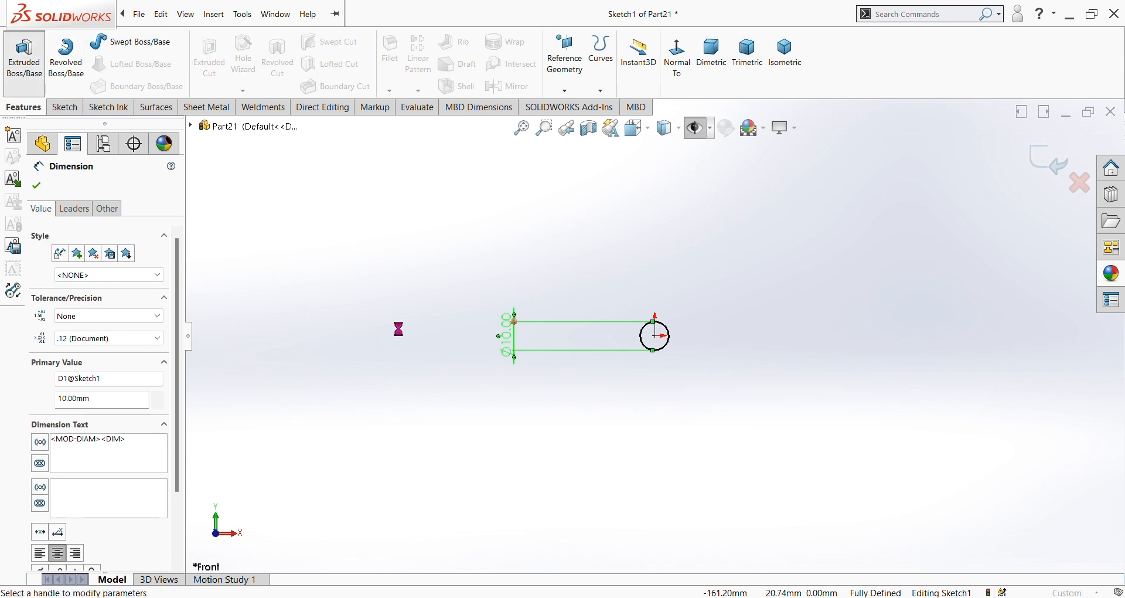
pyautogui.click(127, 269)
pyautogui.click(81, 333)
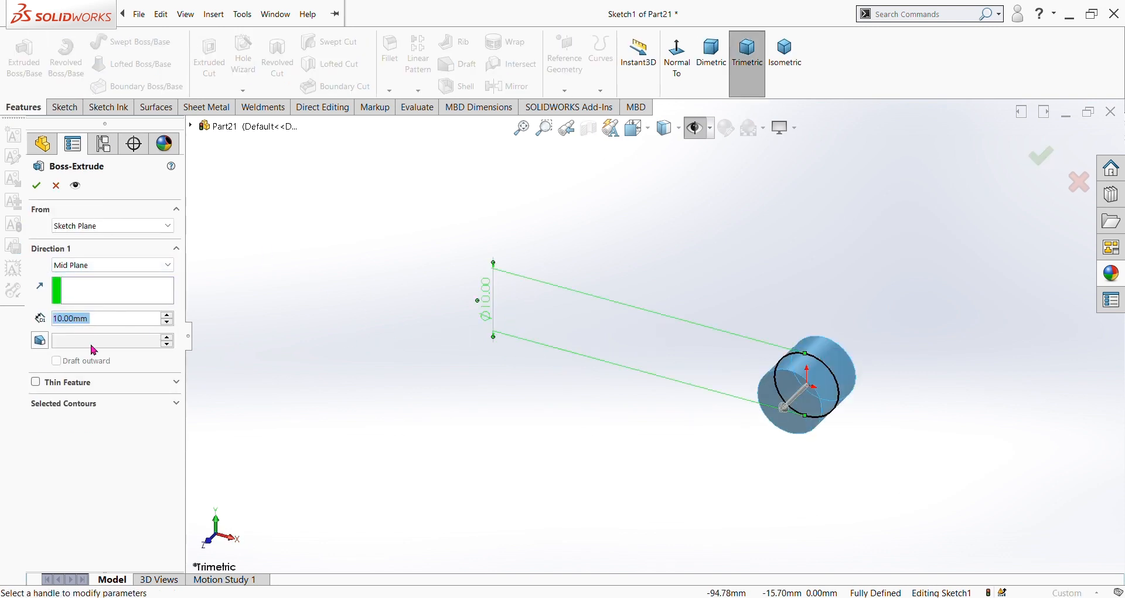
pyautogui.write('15')
pyautogui.press('Return')
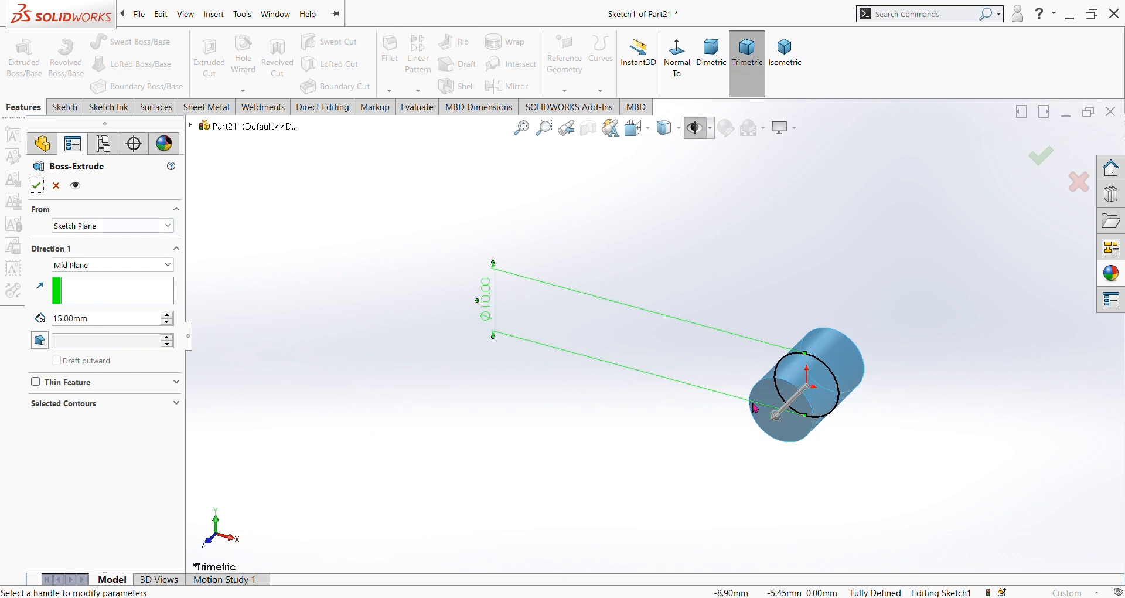
pyautogui.click(41, 185)
# Sketch a circle centred on the origin on the cylinder's front end face, slightly smaller than the face
pyautogui.click(774, 400)
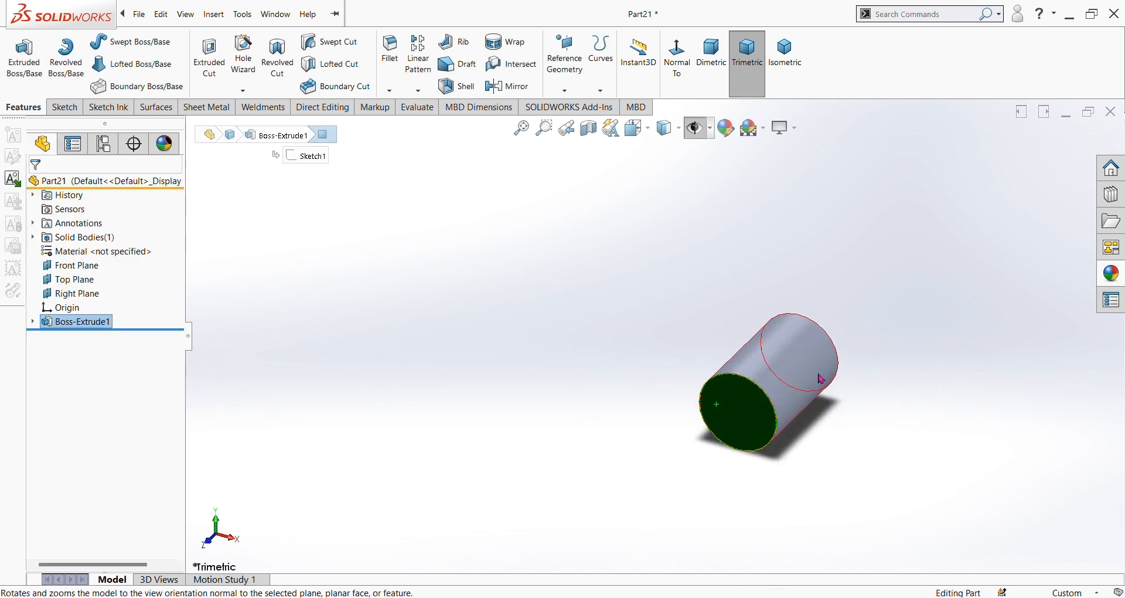
pyautogui.click(755, 394)
pyautogui.moveTo(834, 467); pyautogui.dragTo(853, 447, button='middle')
pyautogui.click(125, 41)
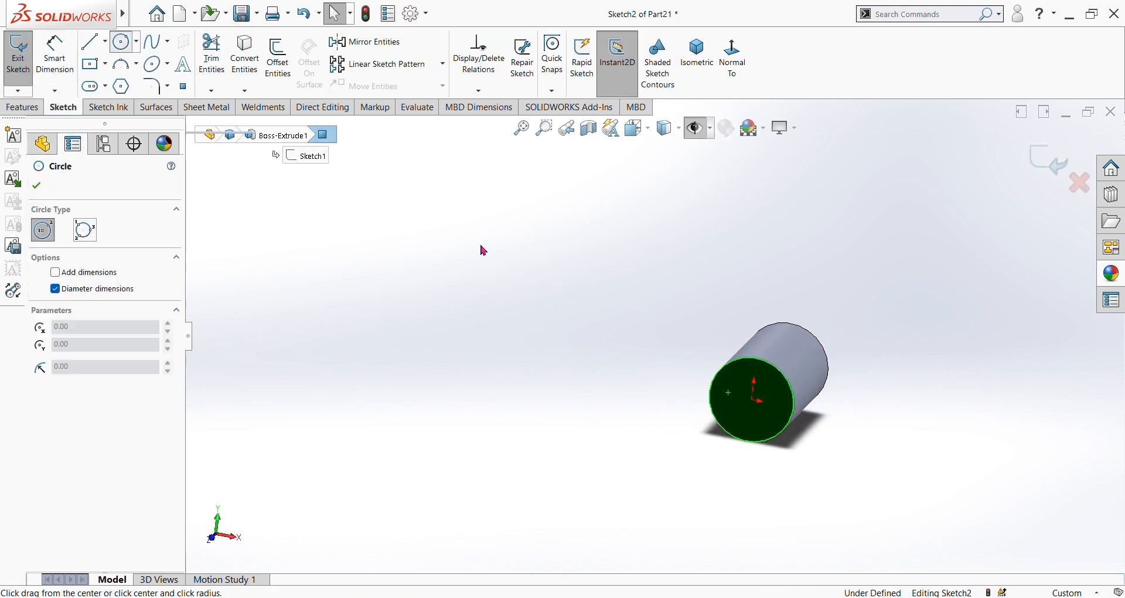
pyautogui.moveTo(752, 399); pyautogui.dragTo(768, 417)
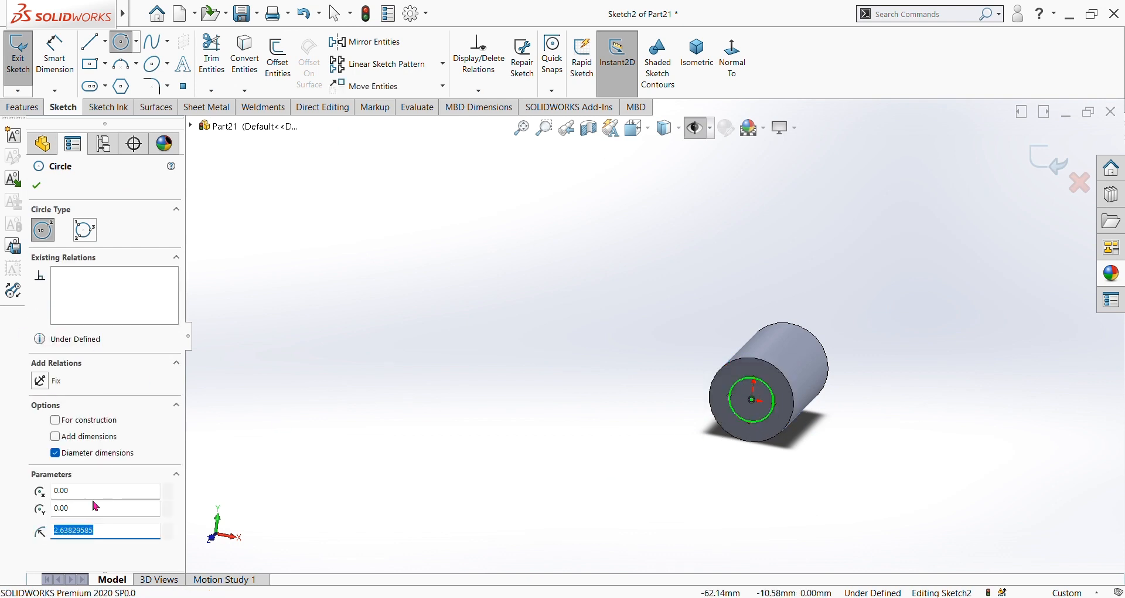
pyautogui.click(38, 186)
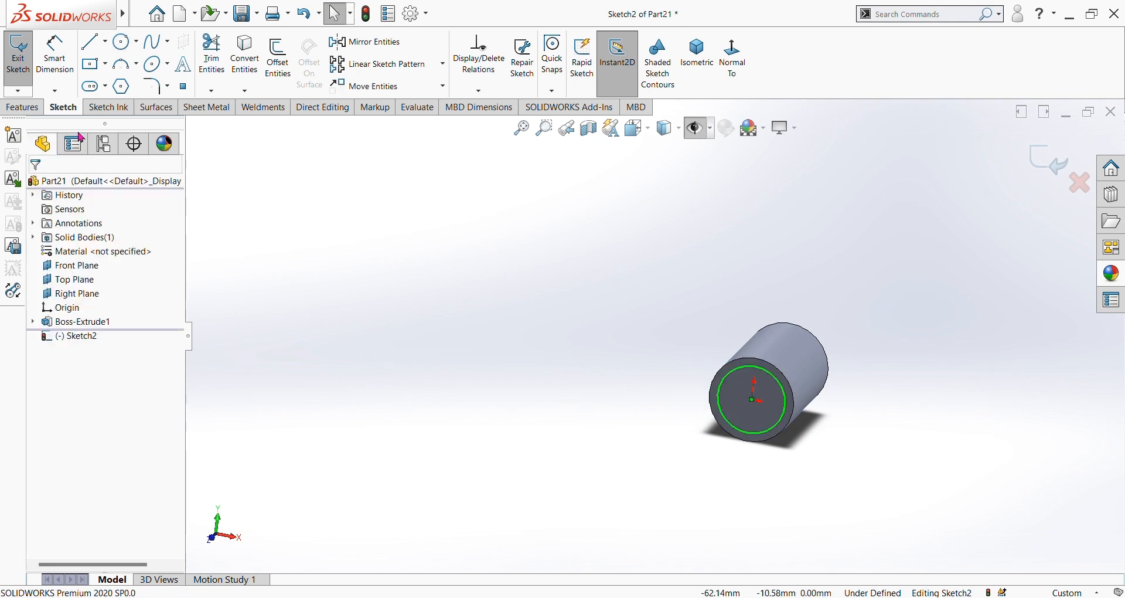
# Extrude the smaller circle 5 mm outward from the end face as a blind boss merged with the cylinder
pyautogui.click(23, 107)
pyautogui.click(24, 59)
pyautogui.write('5')
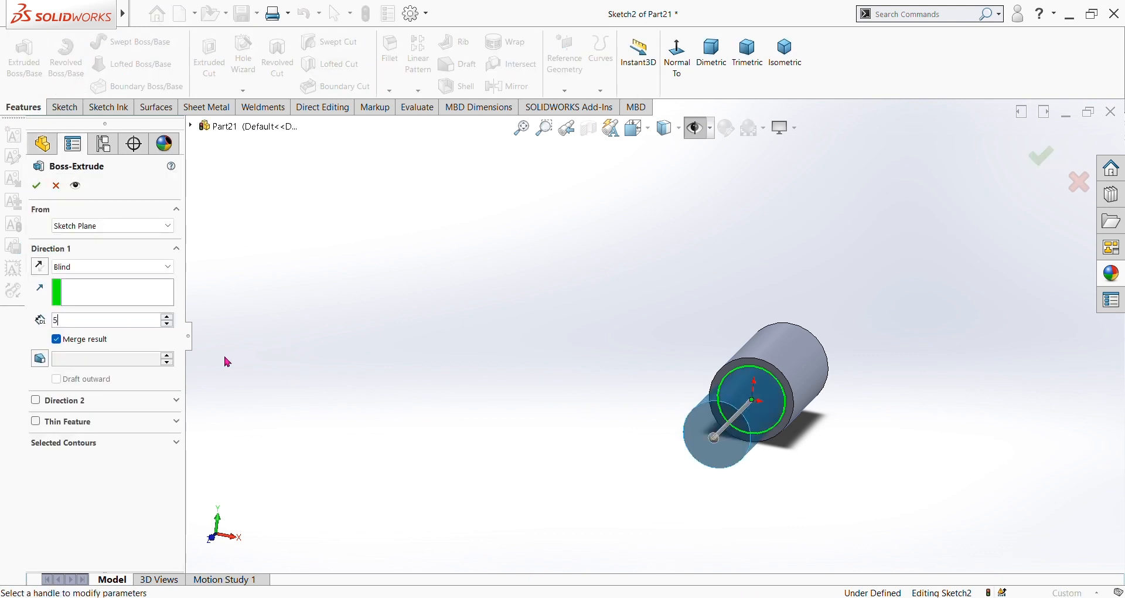
pyautogui.click(38, 187)
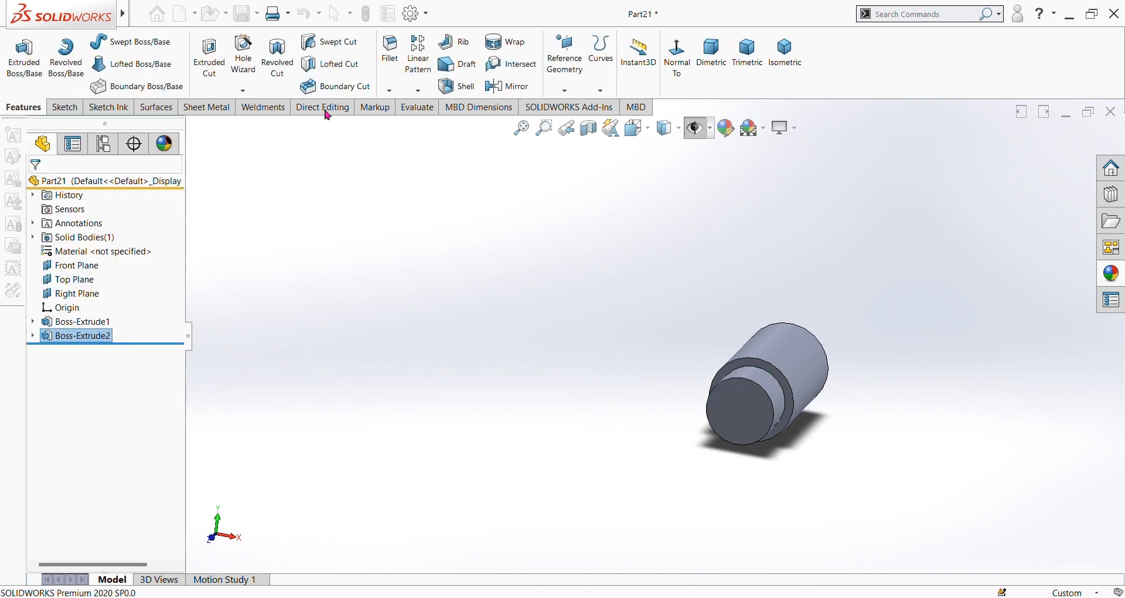
# Mirror the smaller end boss about the Front Plane onto the cylinder's opposite end
pyautogui.click(444, 139)
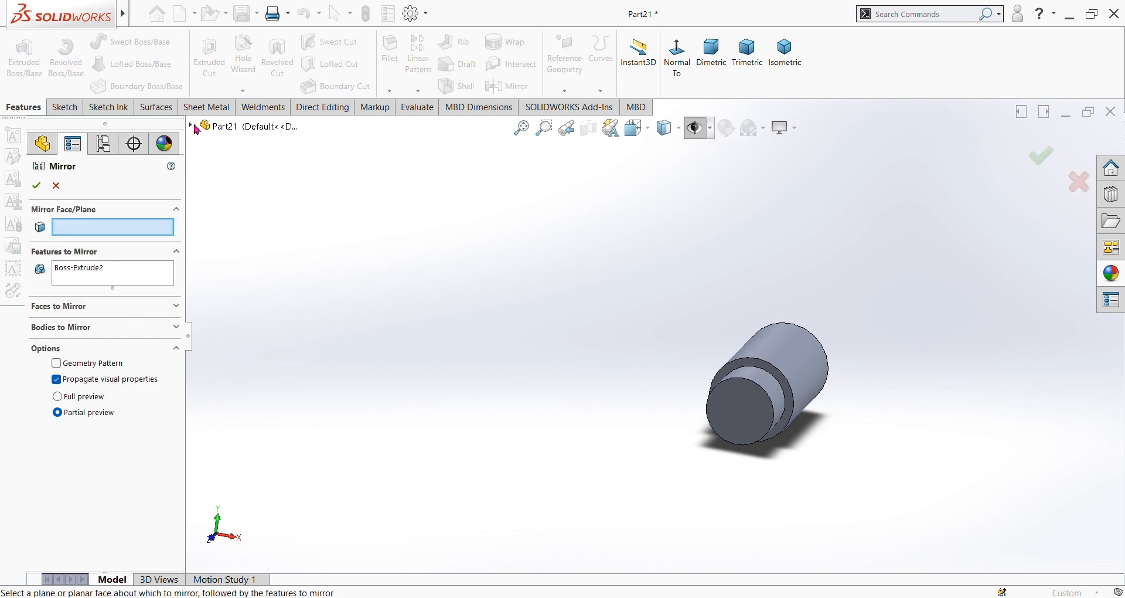
pyautogui.click(192, 126)
pyautogui.click(246, 213)
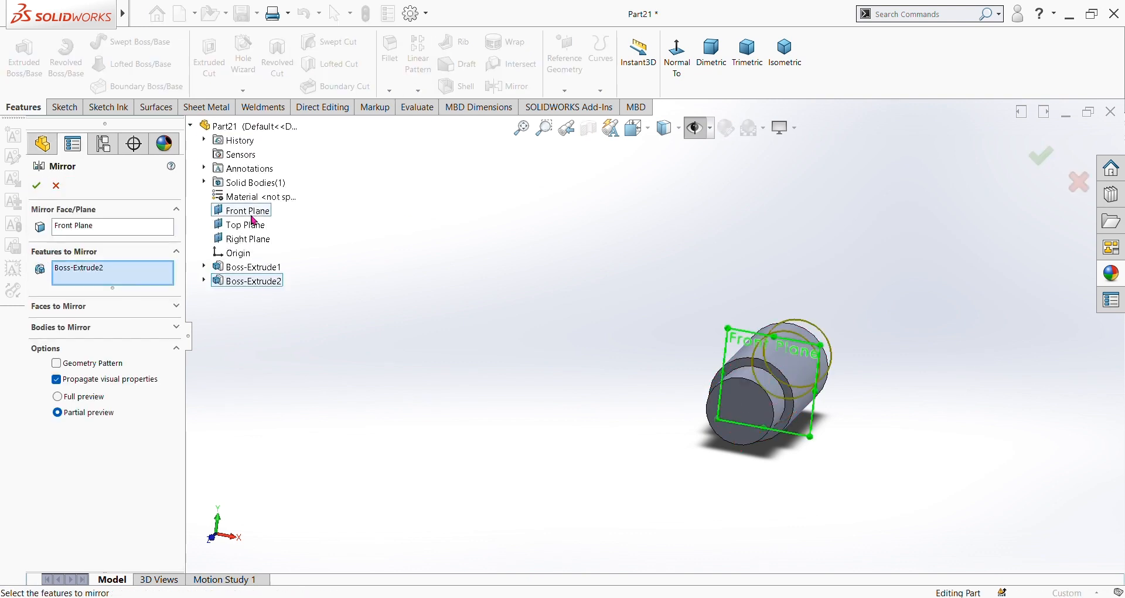
pyautogui.moveTo(394, 319); pyautogui.dragTo(314, 314, button='middle')
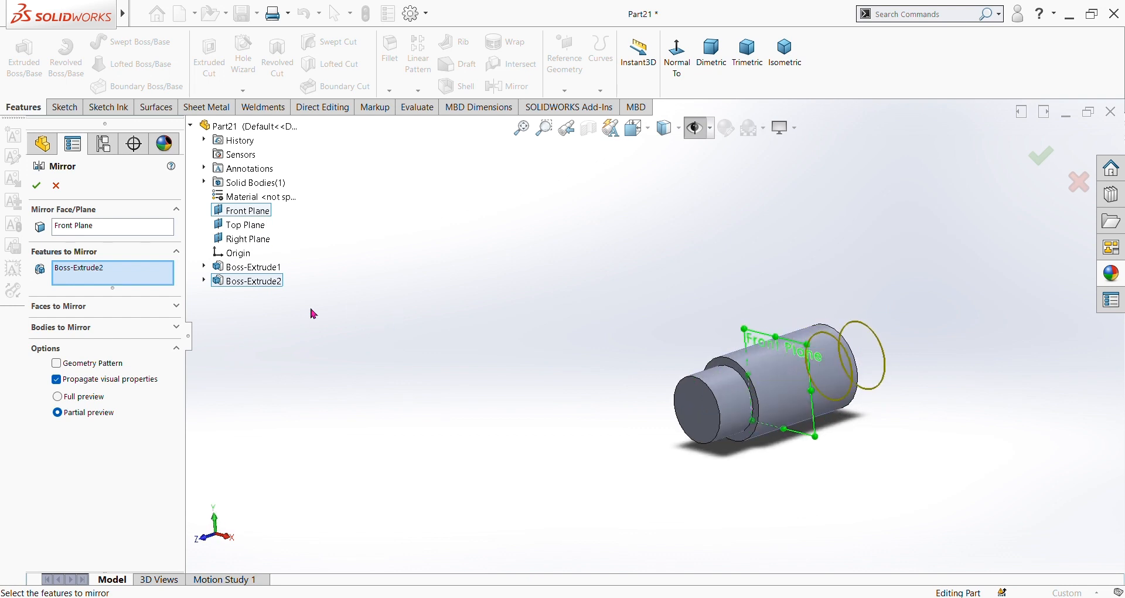
pyautogui.click(41, 188)
pyautogui.scroll(2, 829, 392)
pyautogui.scroll(-3, 844, 386)
pyautogui.moveTo(820, 372); pyautogui.dragTo(718, 357, button='middle')
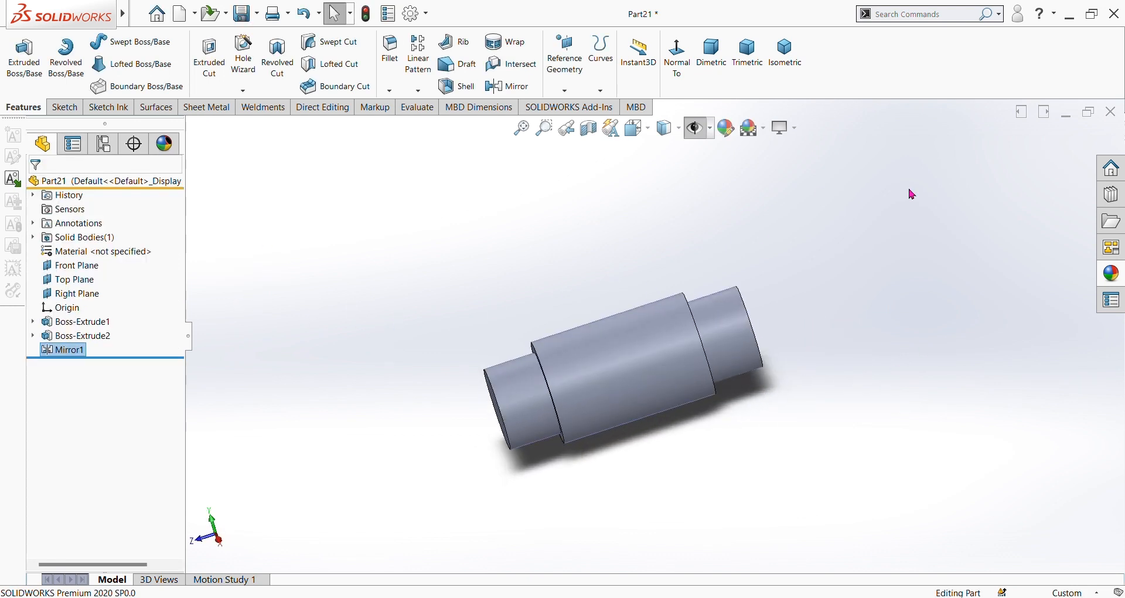
# Apply the polished brass appearance to the stepped pin
pyautogui.click(637, 178)
pyautogui.click(1111, 273)
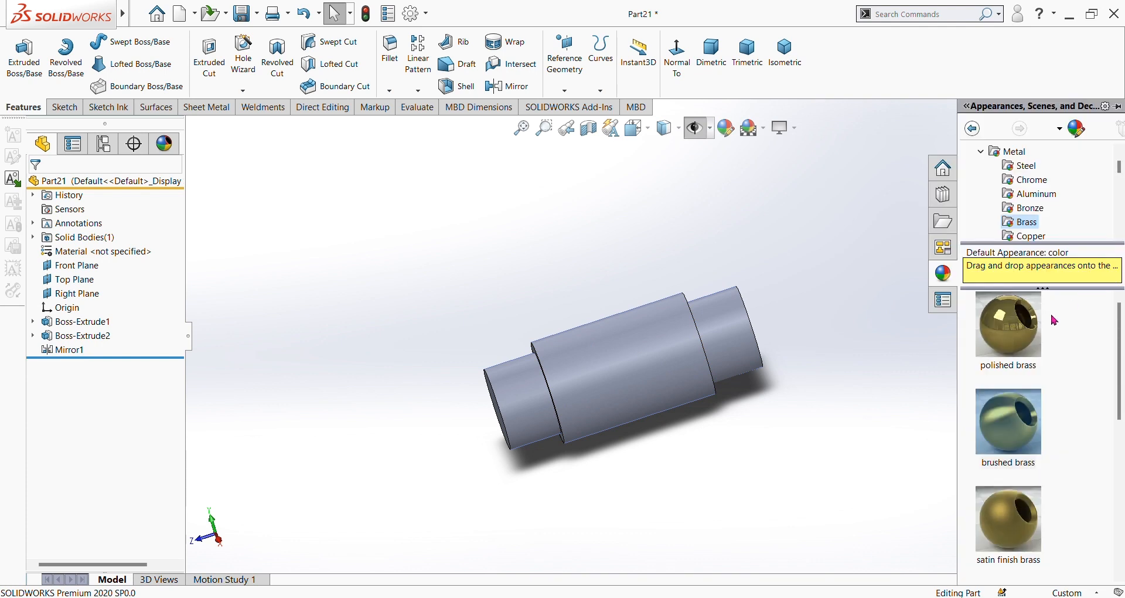
pyautogui.click(1016, 333)
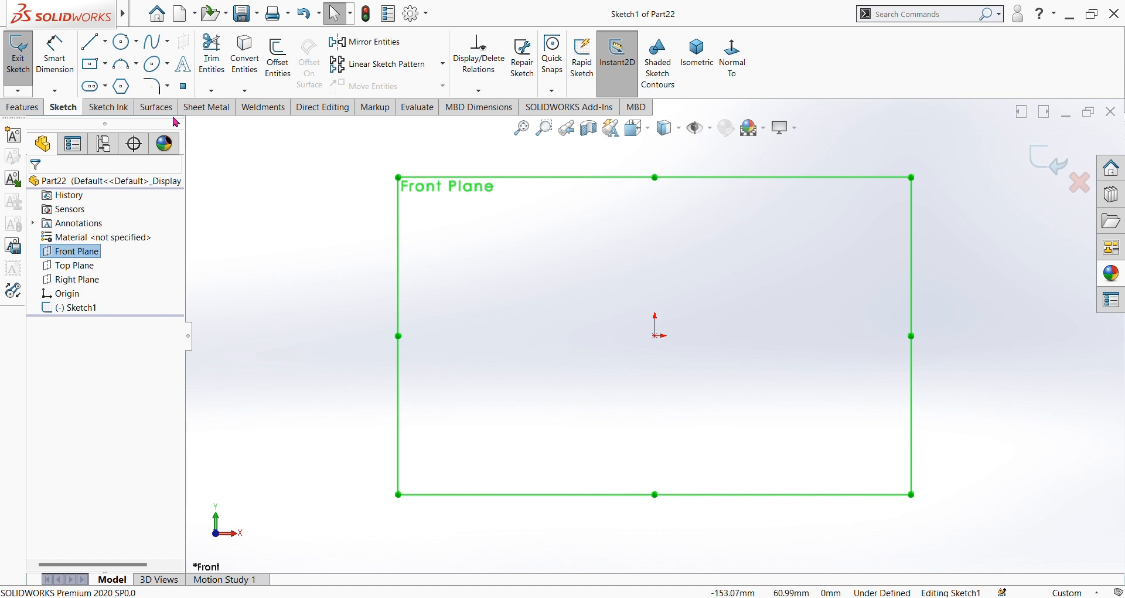
# Sketch a closed L-shaped profile on the Front Plane with its outer corner at the origin, upright leg about 10 mm wide, inner vertical edge about 31 mm
pyautogui.click(95, 50)
pyautogui.click(655, 335)
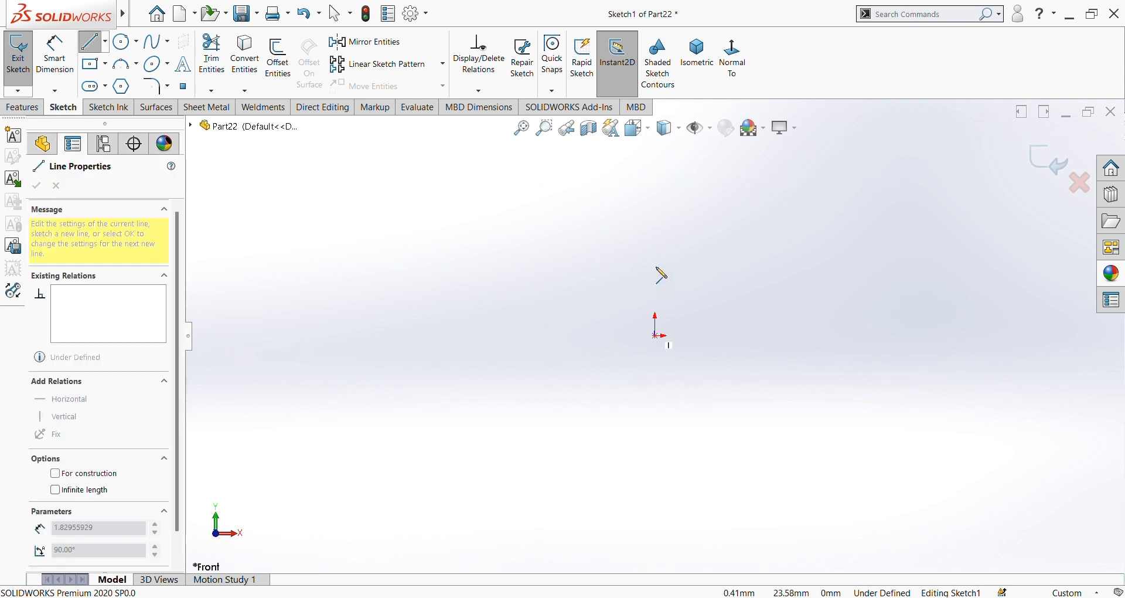
pyautogui.click(655, 226)
pyautogui.click(625, 227)
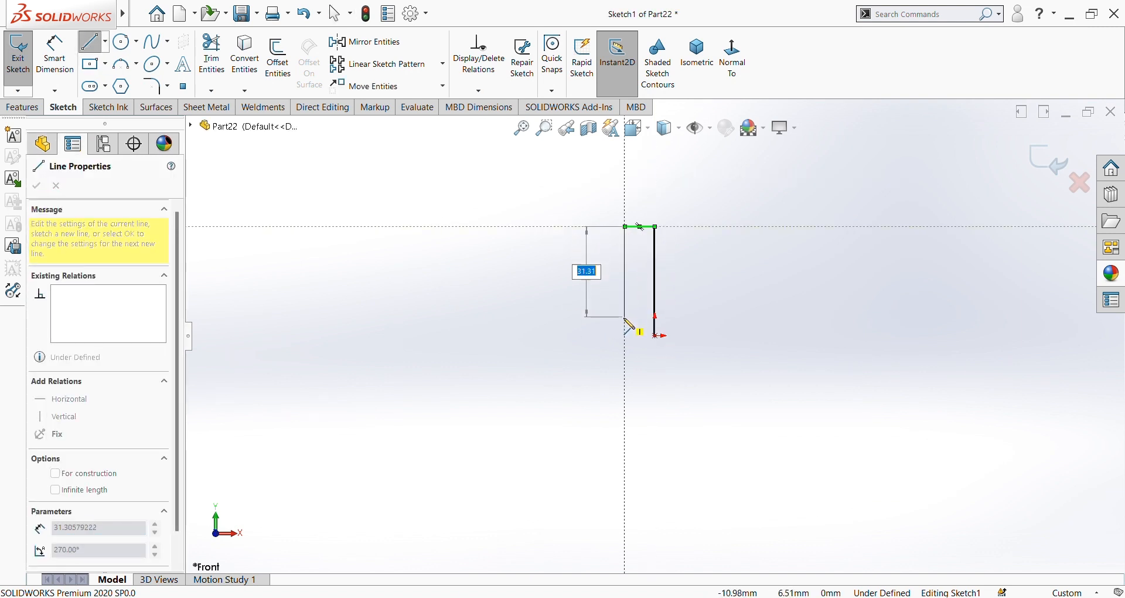
pyautogui.click(626, 317)
pyautogui.click(542, 317)
pyautogui.click(542, 336)
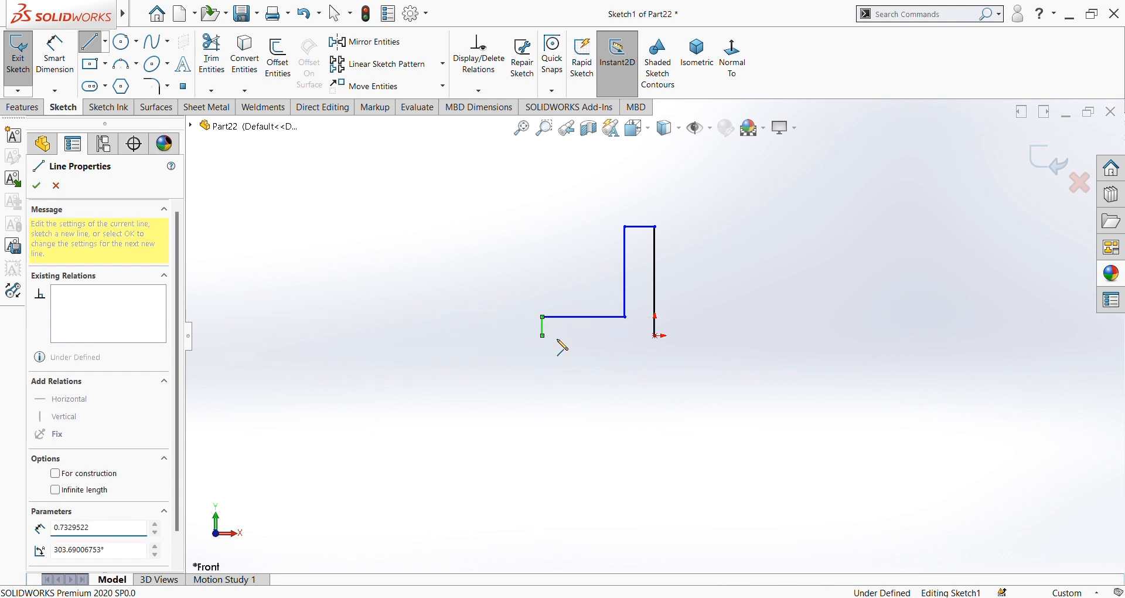
pyautogui.click(655, 336)
pyautogui.rightClick(768, 348)
pyautogui.click(779, 354)
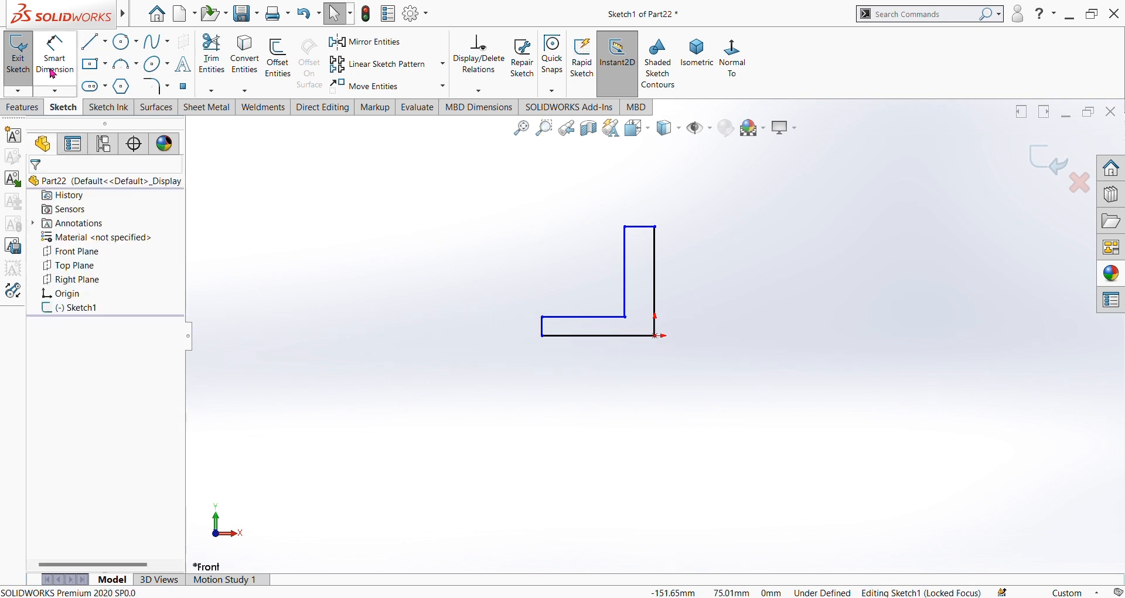
# Dimension the top edge of the L-profile's upright leg as 5 mm
pyautogui.click(54, 66)
pyautogui.click(642, 228)
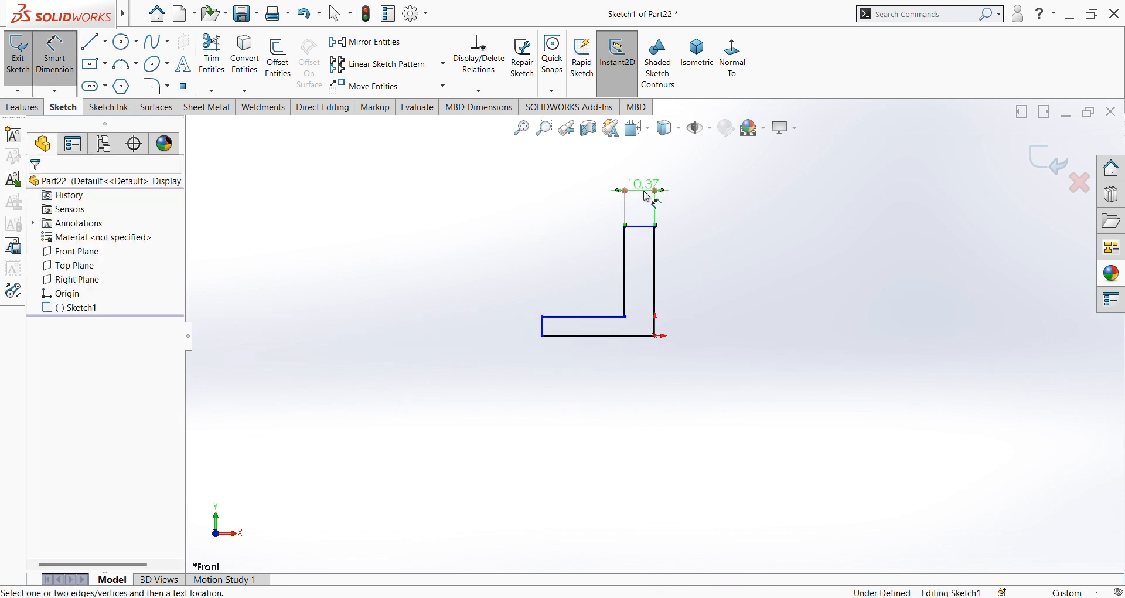
pyautogui.click(653, 200)
pyautogui.write('5.00mm')
pyautogui.press('Return')
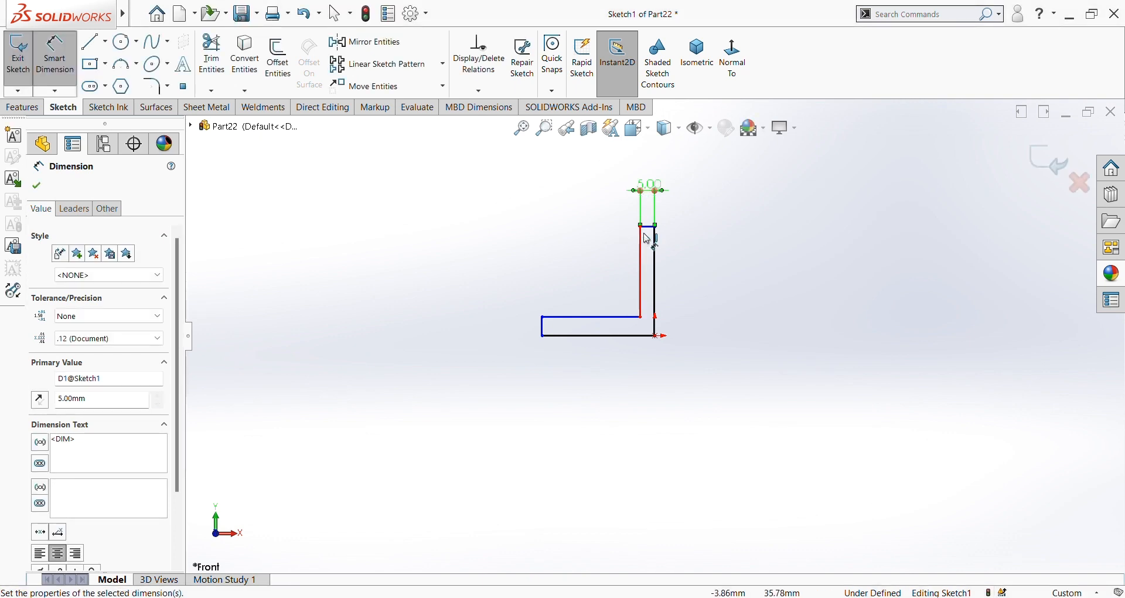
# Dimension the upright leg's inner vertical edge as 20 mm and the horizontal leg's end edge as 5 mm
pyautogui.click(640, 262)
pyautogui.click(613, 267)
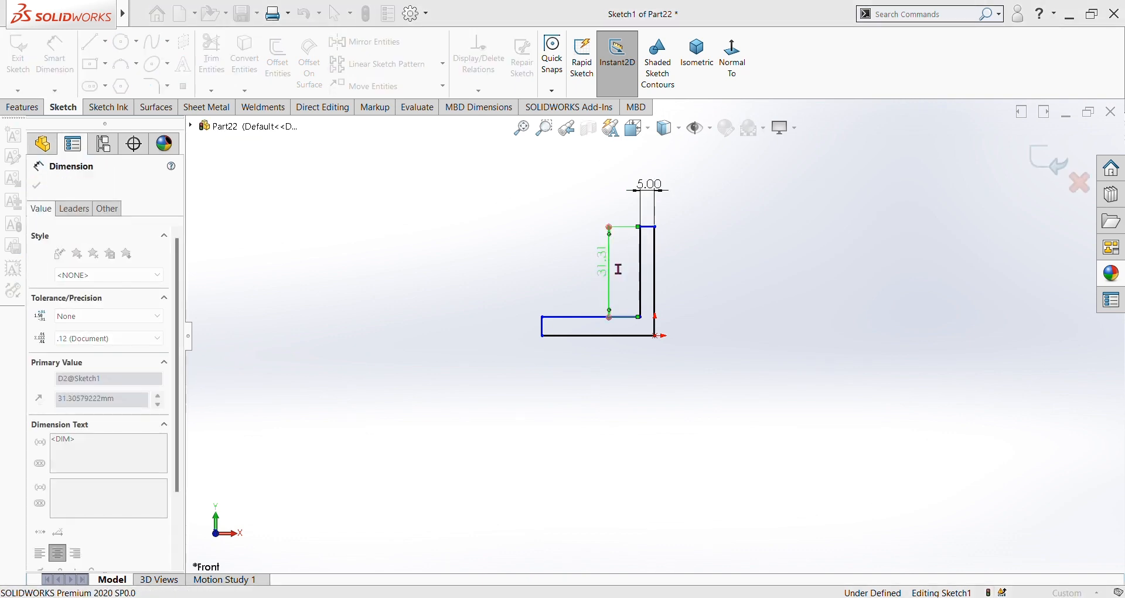
pyautogui.write('20')
pyautogui.press('Return')
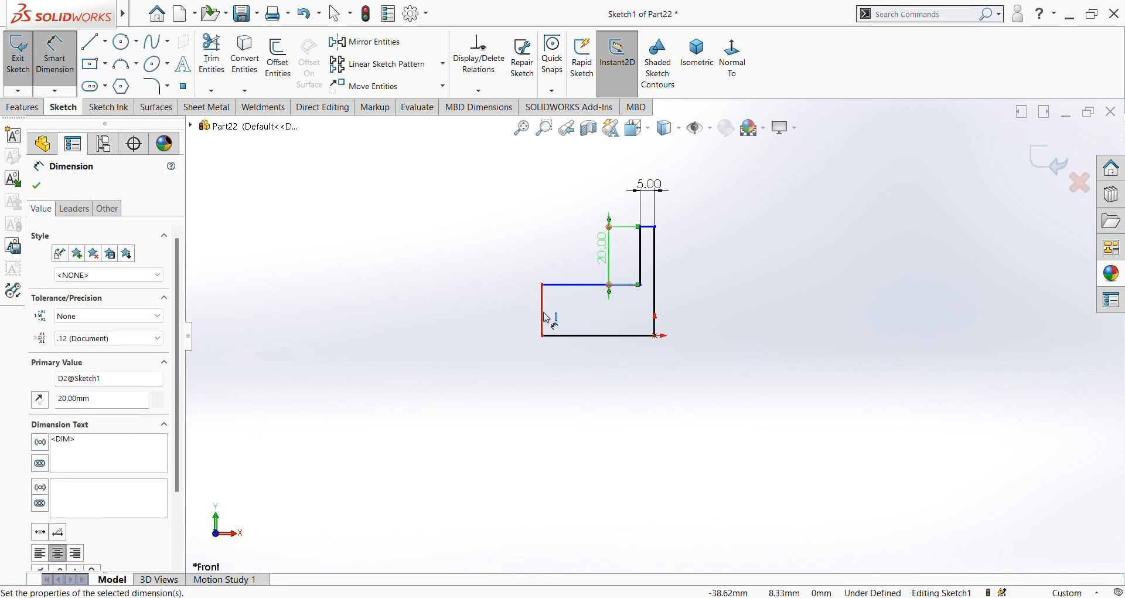
pyautogui.click(544, 317)
pyautogui.click(503, 322)
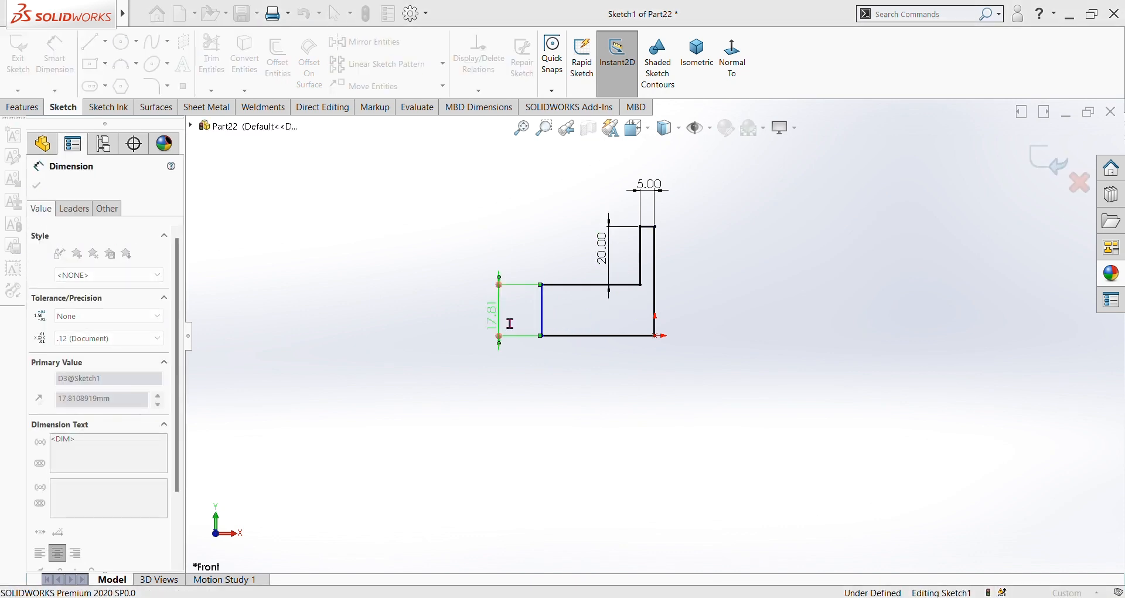
pyautogui.write('5')
pyautogui.press('Return')
# Dimension the bottom edge of the L-profile as 20 mm
pyautogui.click(598, 336)
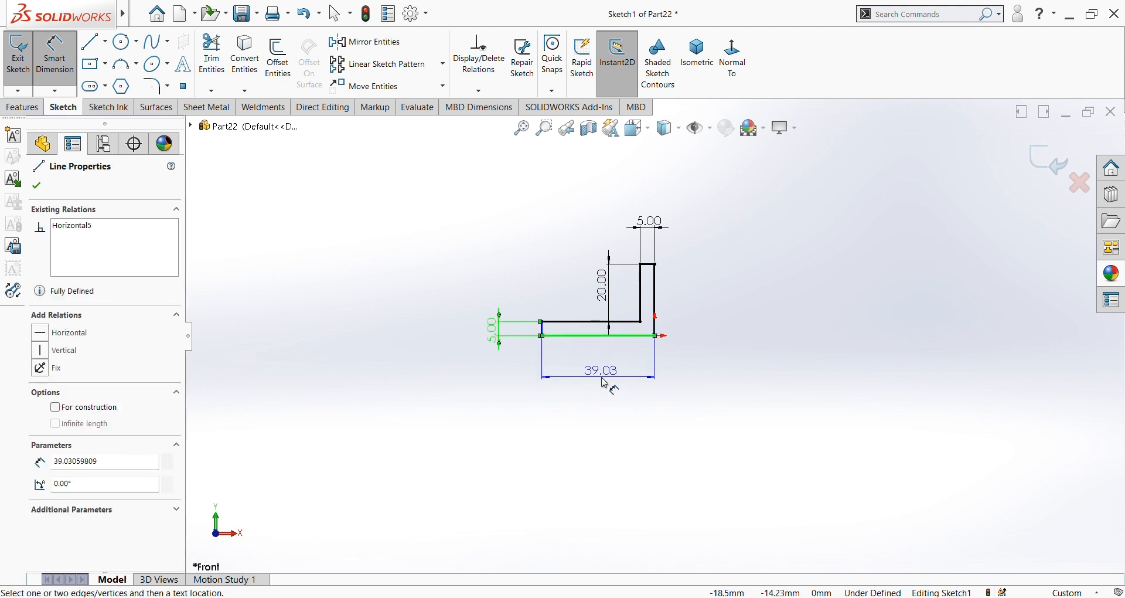
pyautogui.click(610, 384)
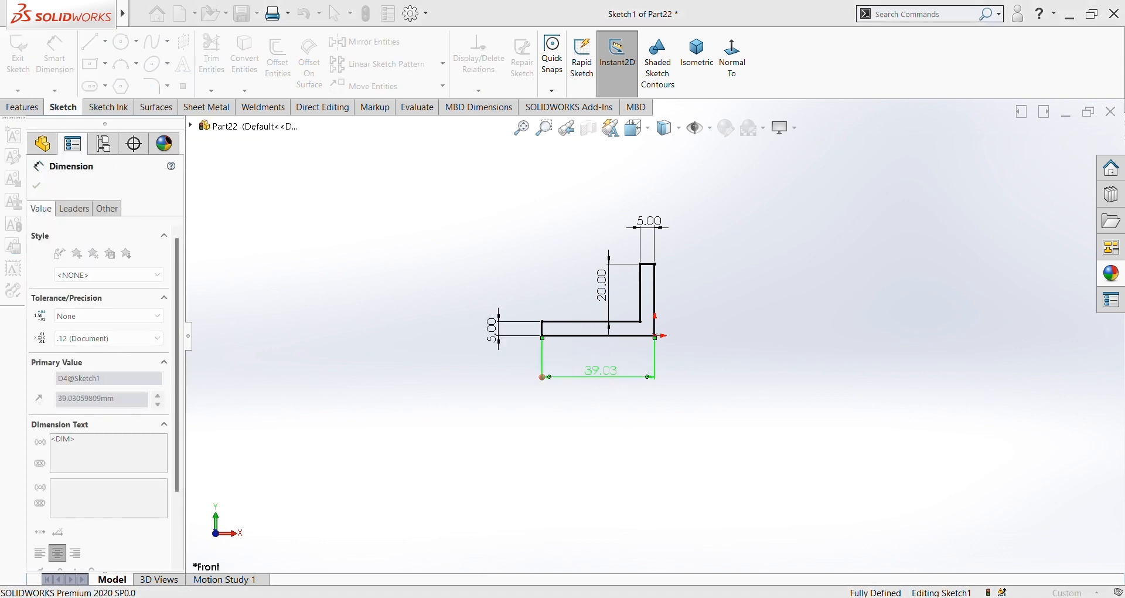
pyautogui.write('20')
pyautogui.press('Return')
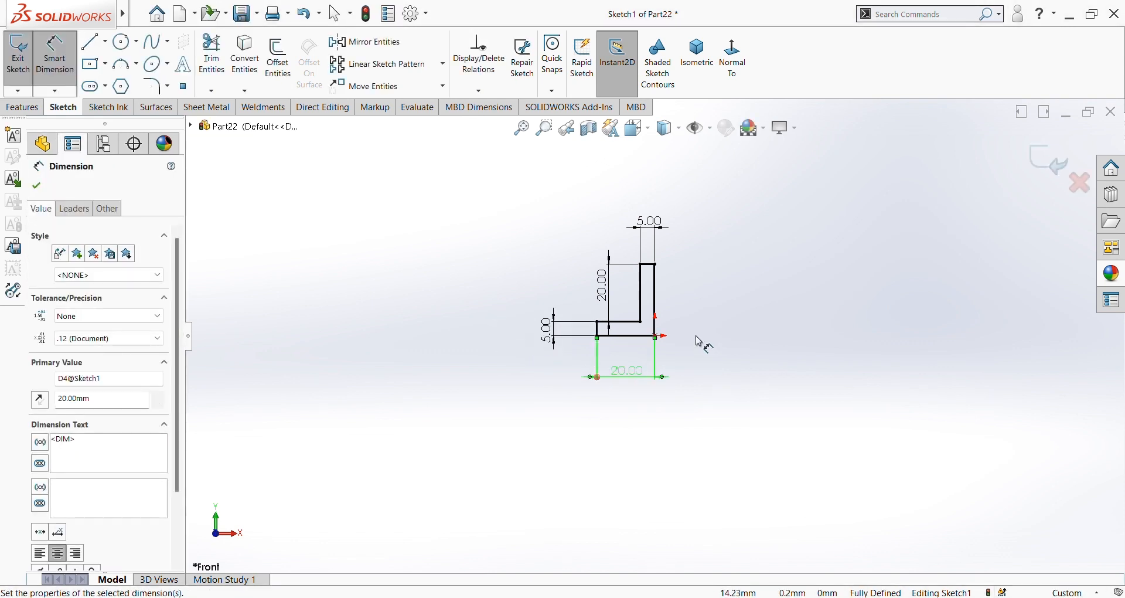
pyautogui.scroll(-2, 699, 342)
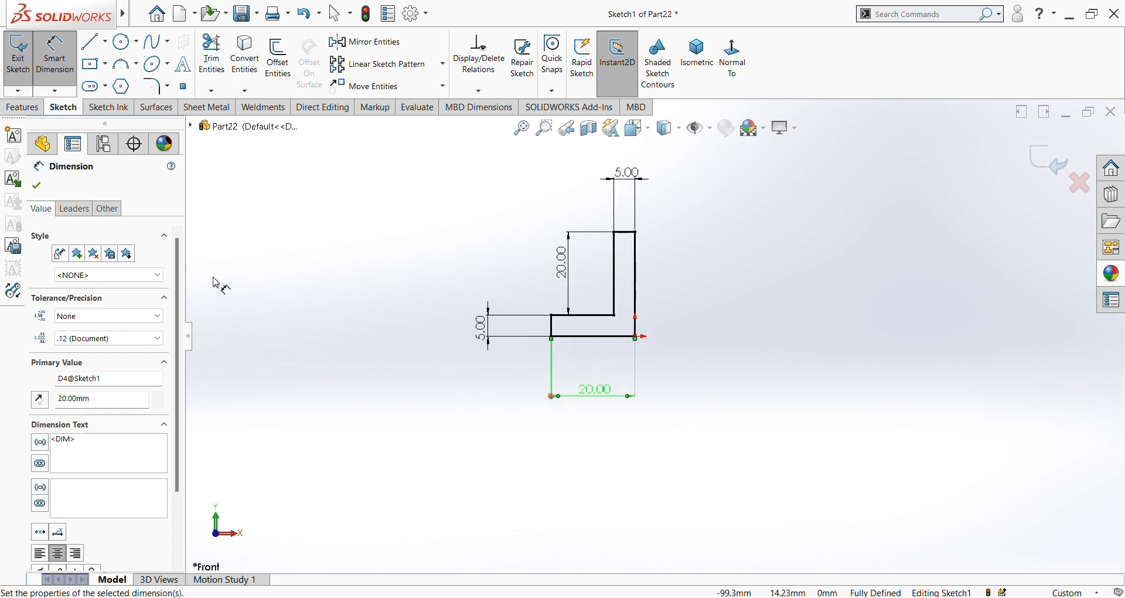
pyautogui.click(37, 186)
# Extrude the L-profile 15 mm using the Mid Plane end condition
pyautogui.click(22, 107)
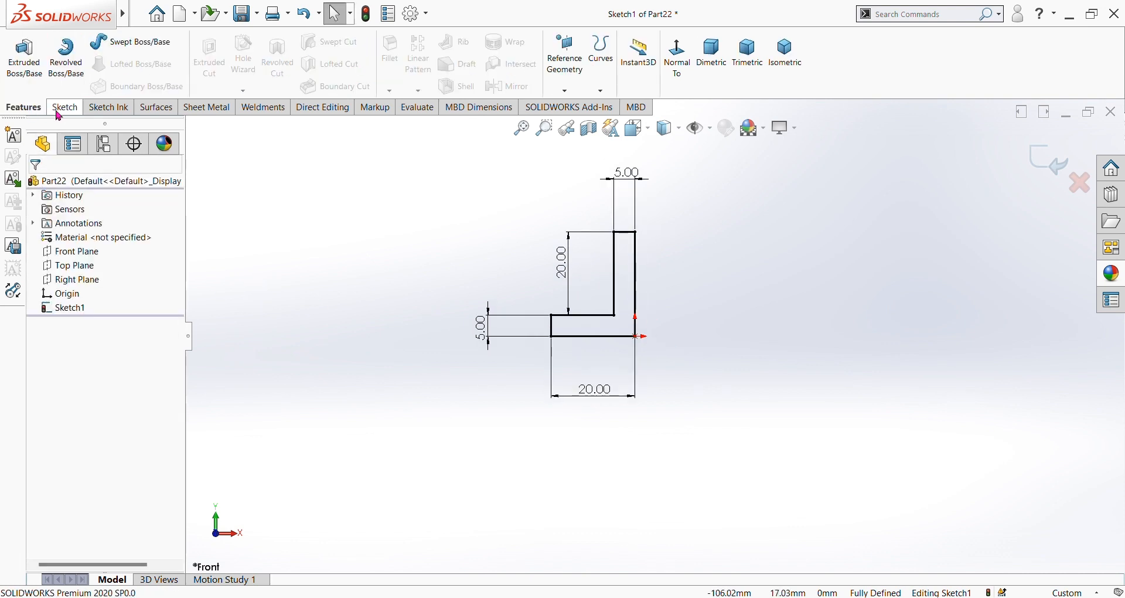
pyautogui.click(19, 73)
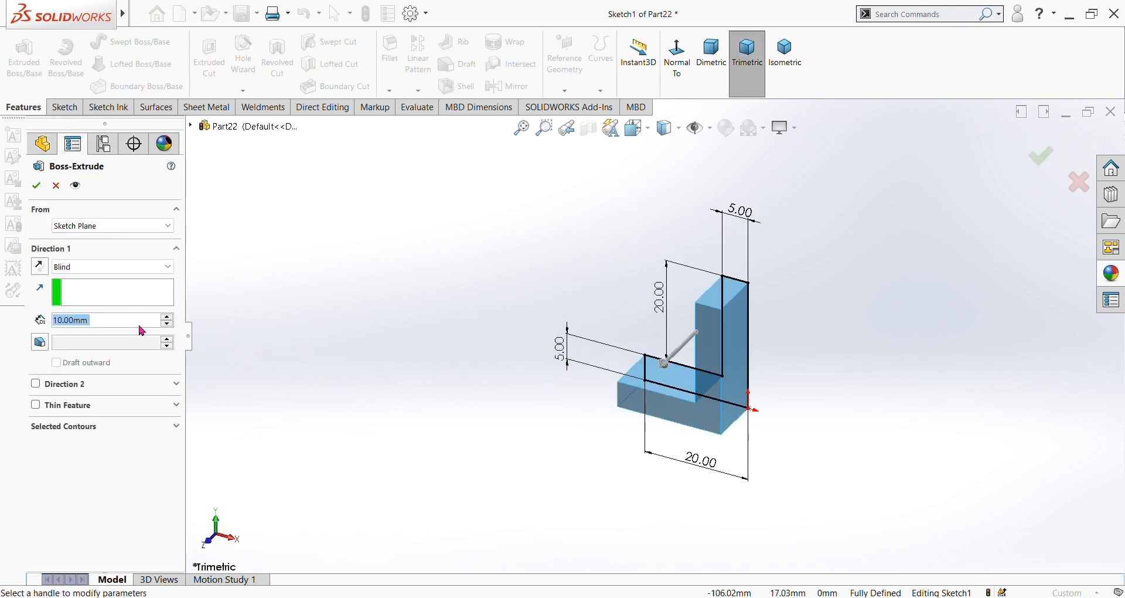
pyautogui.click(141, 267)
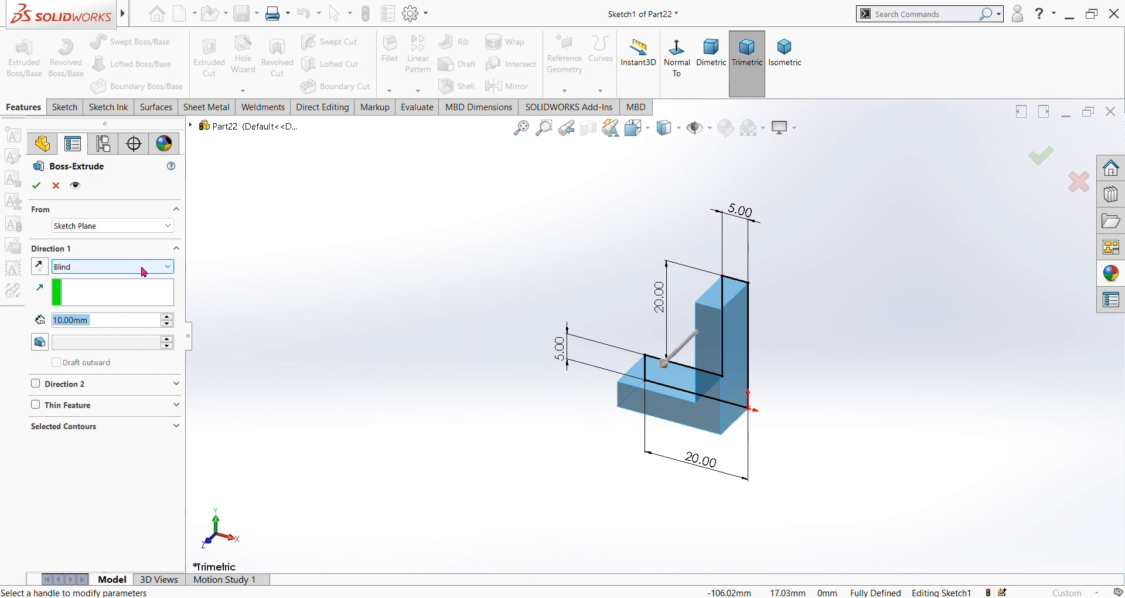
pyautogui.click(92, 325)
pyautogui.moveTo(500, 363); pyautogui.dragTo(425, 331, button='middle')
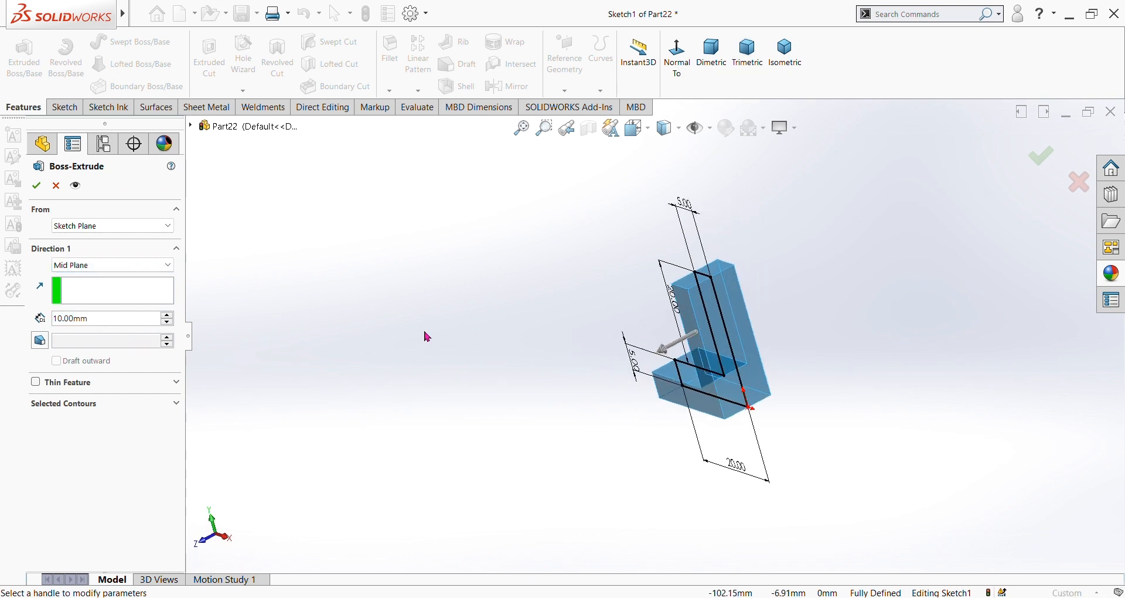
pyautogui.moveTo(112, 324); pyautogui.dragTo(36, 329)
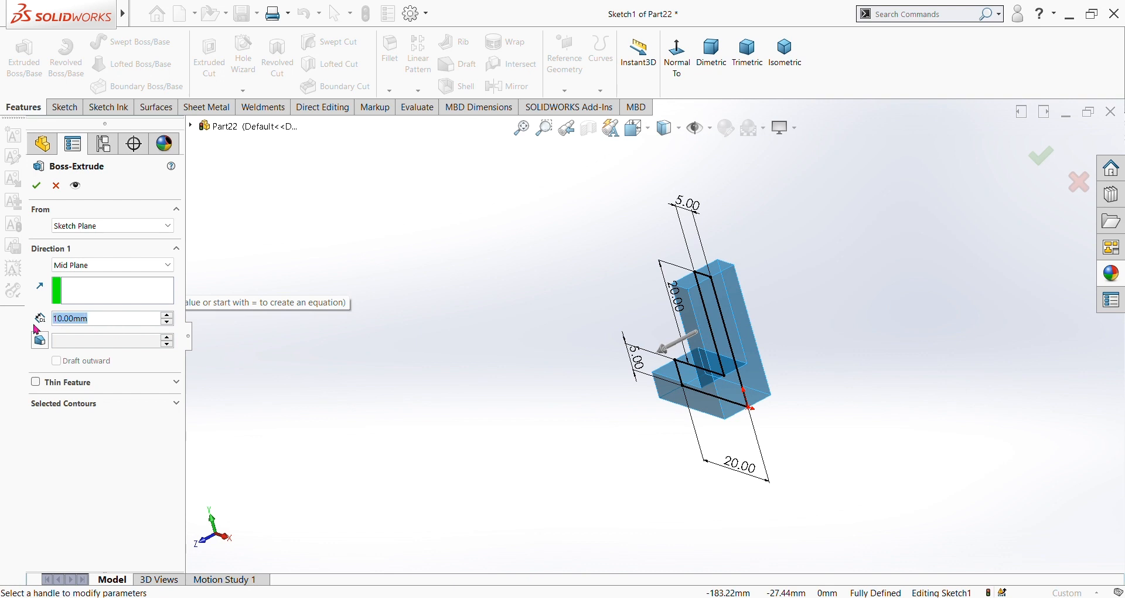
pyautogui.write('20')
pyautogui.press('Return')
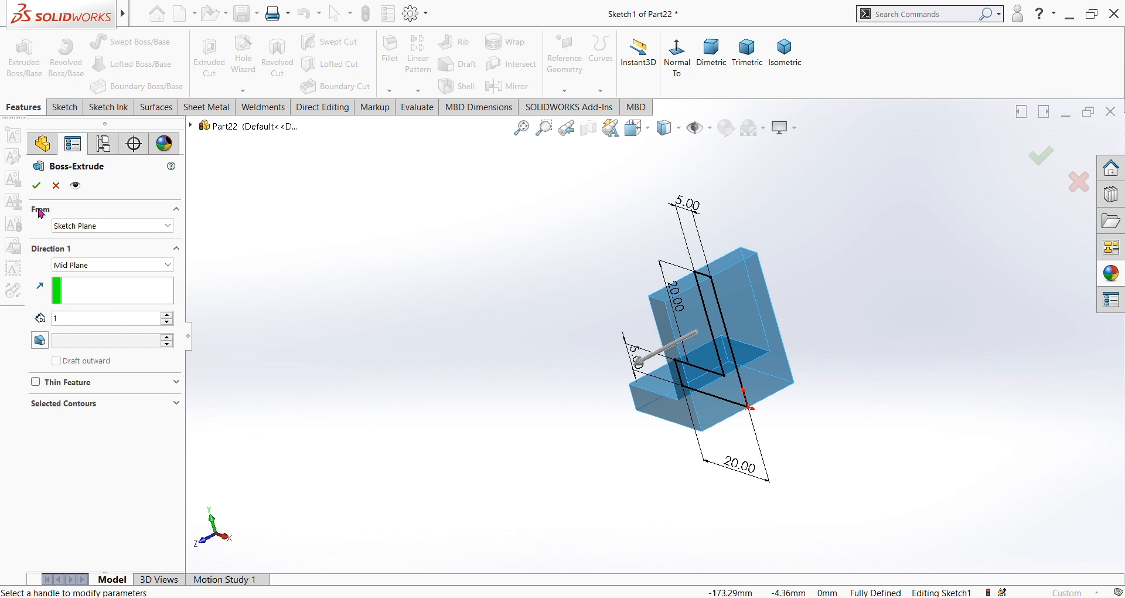
pyautogui.write('1')
pyautogui.press('Return')
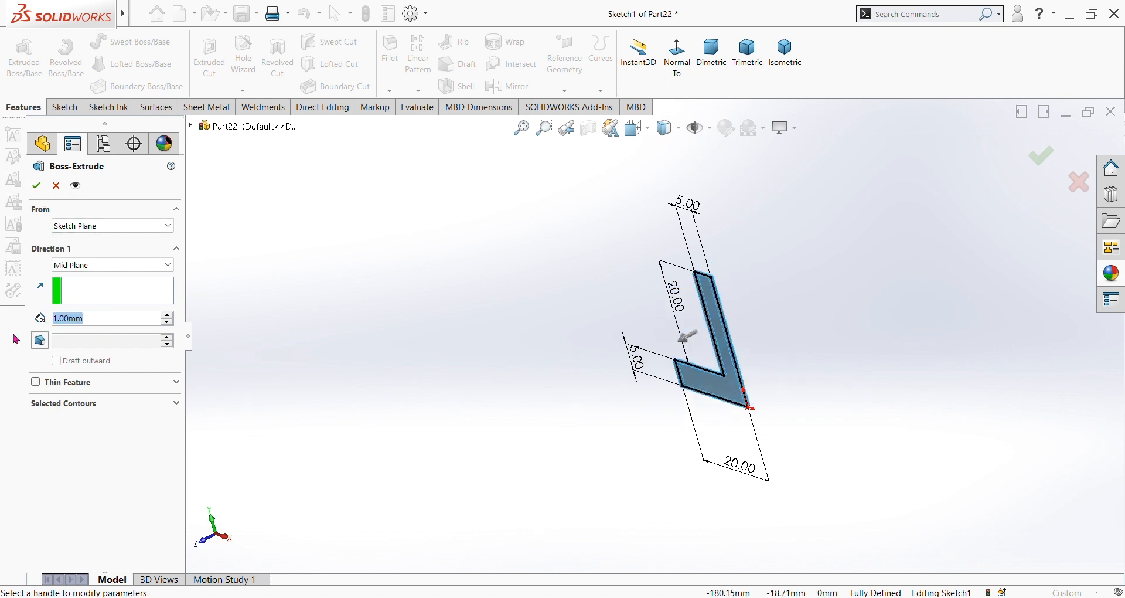
pyautogui.press('Return')
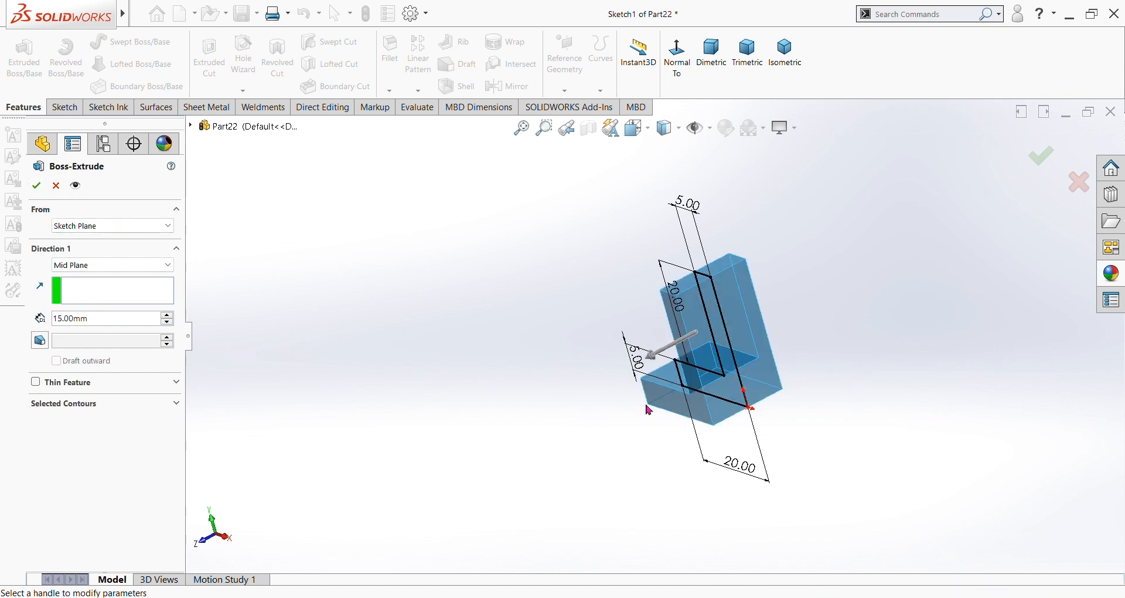
pyautogui.click(37, 185)
# Sketch a circle about 3.1 mm in diameter near the top of the upright leg's outer face, centred vertically above the origin
pyautogui.moveTo(929, 312); pyautogui.dragTo(609, 295, button='middle')
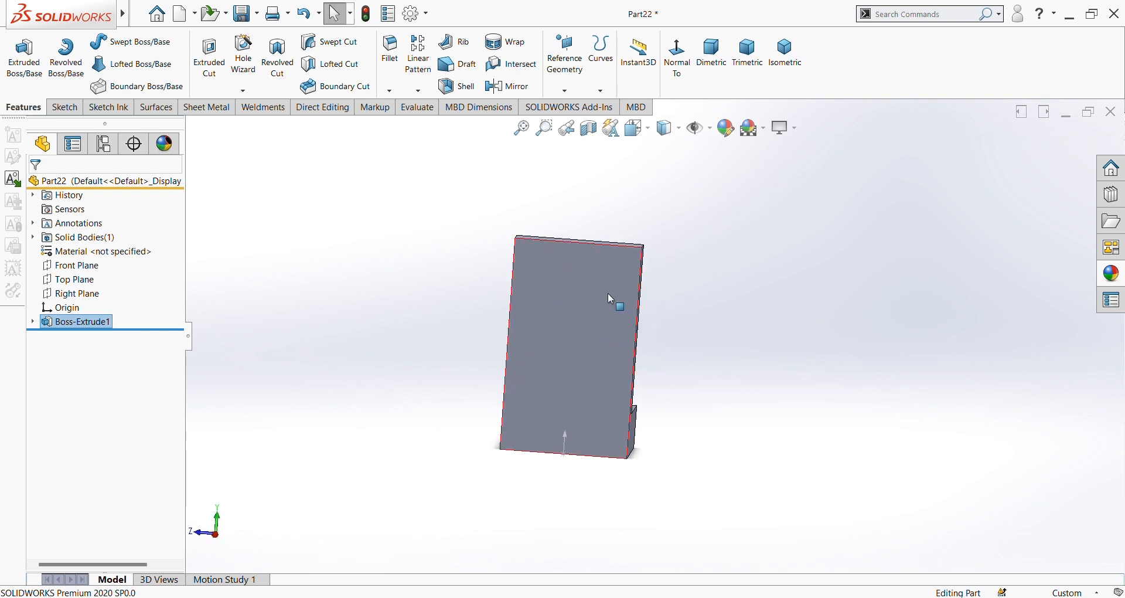
pyautogui.click(570, 283)
pyautogui.click(674, 239)
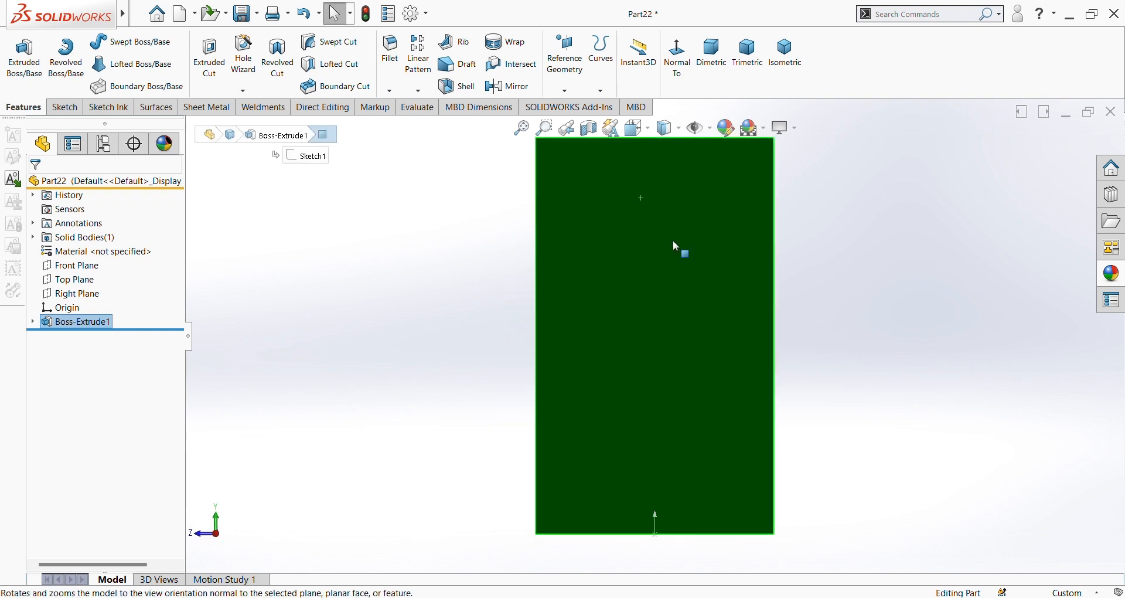
pyautogui.click(64, 106)
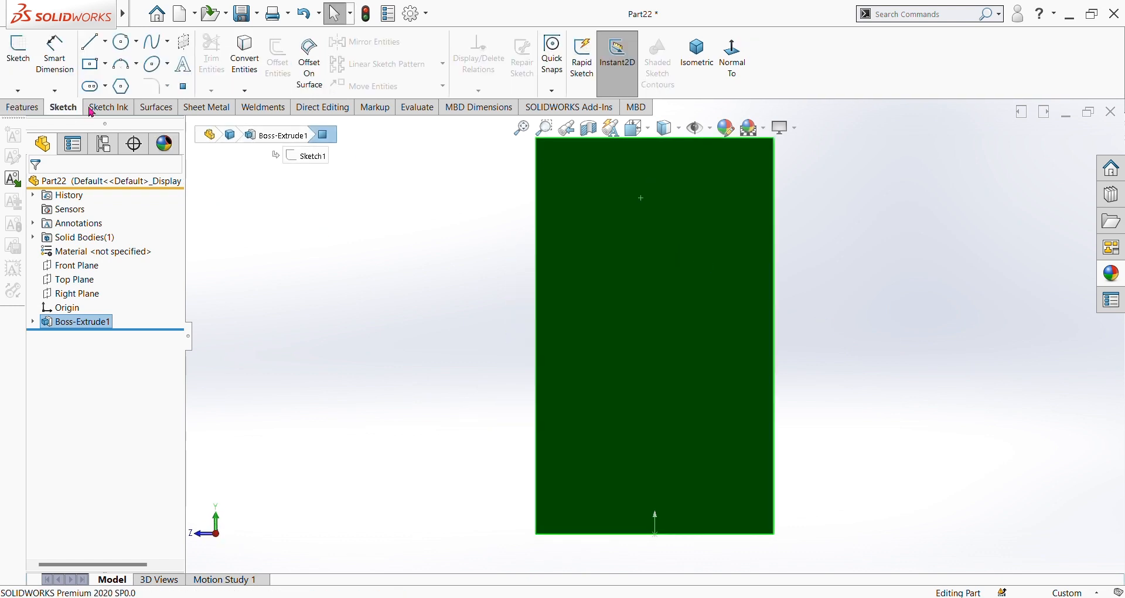
pyautogui.click(121, 41)
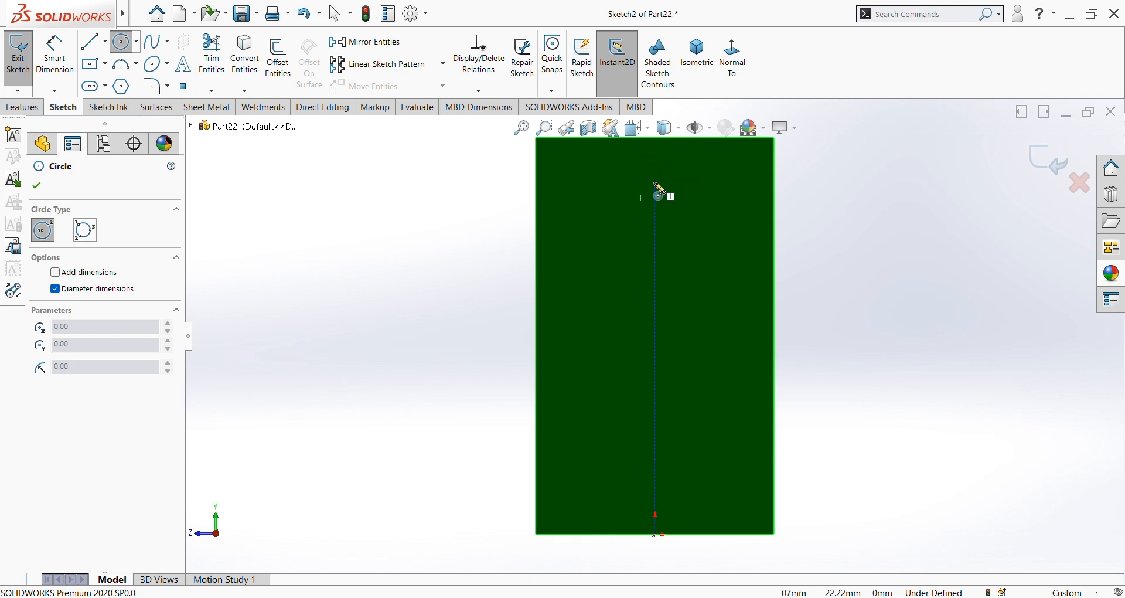
pyautogui.click(655, 186)
pyautogui.click(655, 212)
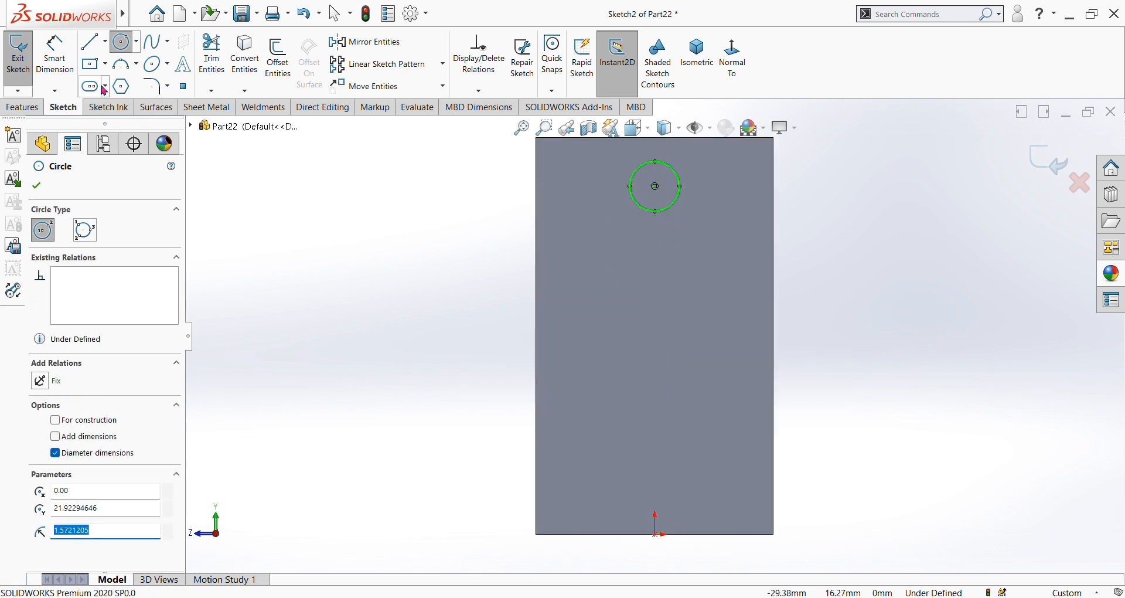
# Dimension the circle's diameter as 8 mm
pyautogui.click(73, 60)
pyautogui.click(677, 199)
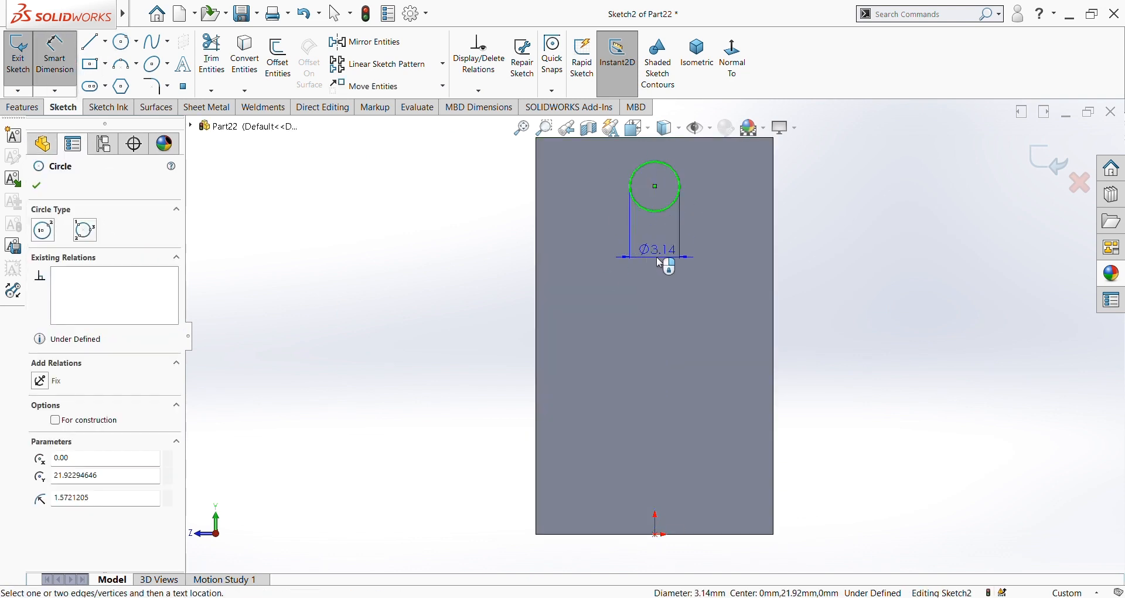
pyautogui.click(658, 262)
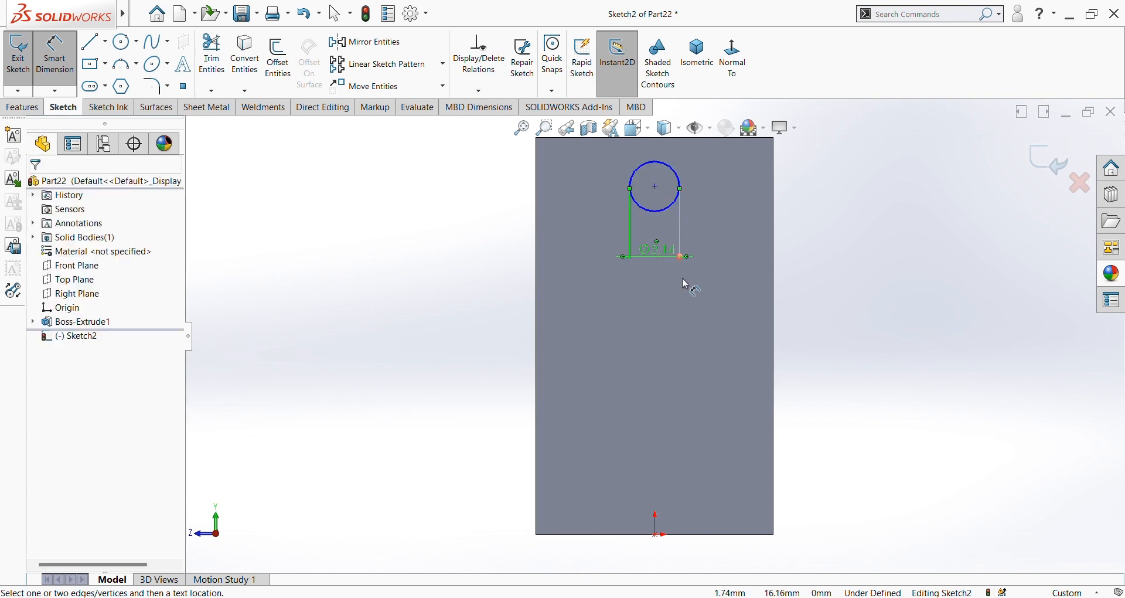
pyautogui.click(658, 253)
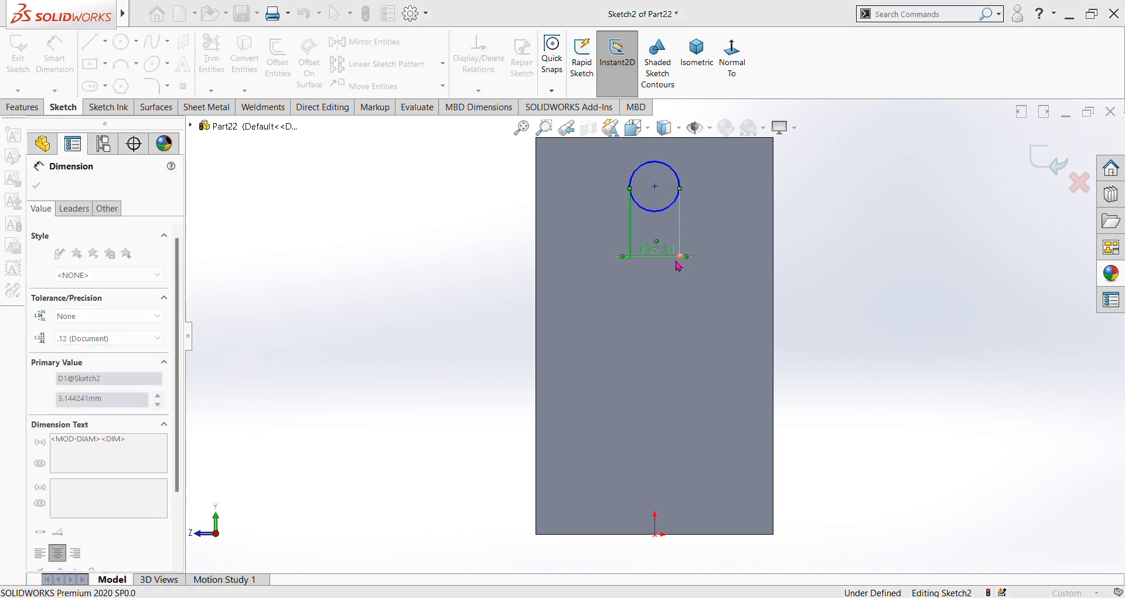
pyautogui.write('8')
pyautogui.press('Return')
pyautogui.scroll(3, 654, 287)
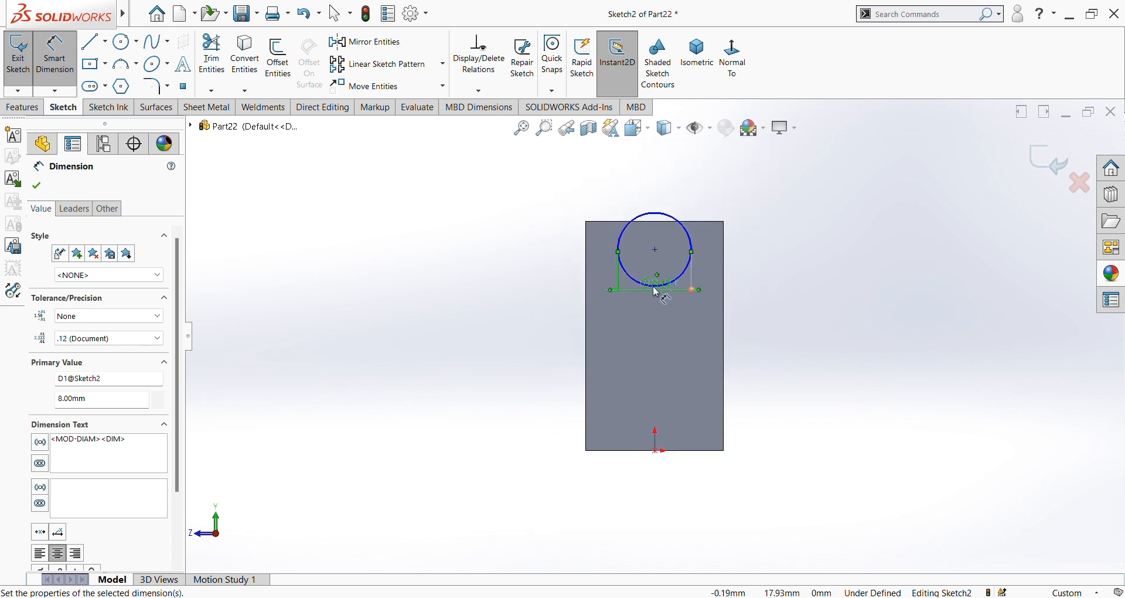
# Dimension the circle's centre 5 mm below the top edge of the face
pyautogui.click(703, 221)
pyautogui.click(655, 250)
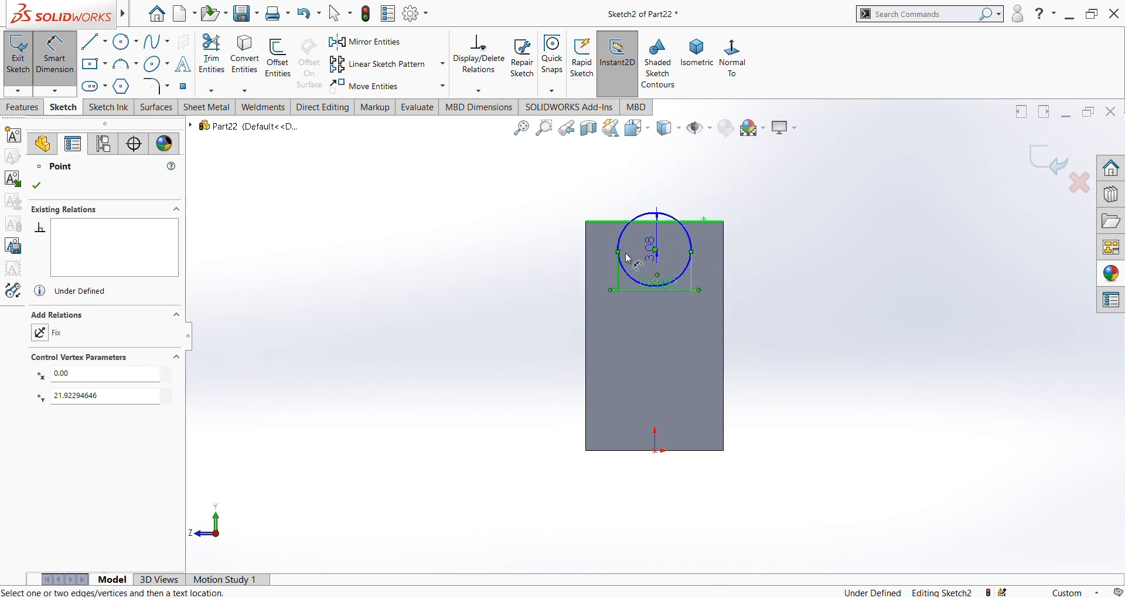
pyautogui.click(535, 266)
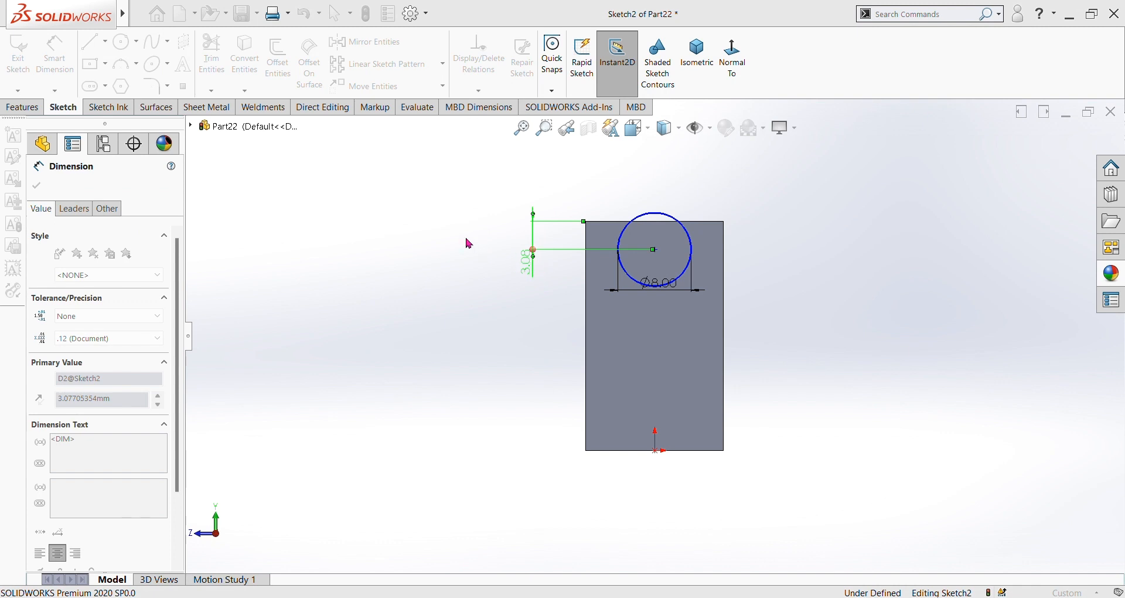
pyautogui.press('Return')
# Cut the circle through the upright leg with a Blind Extruded Cut 15 mm deep
pyautogui.doubleClick(530, 297)
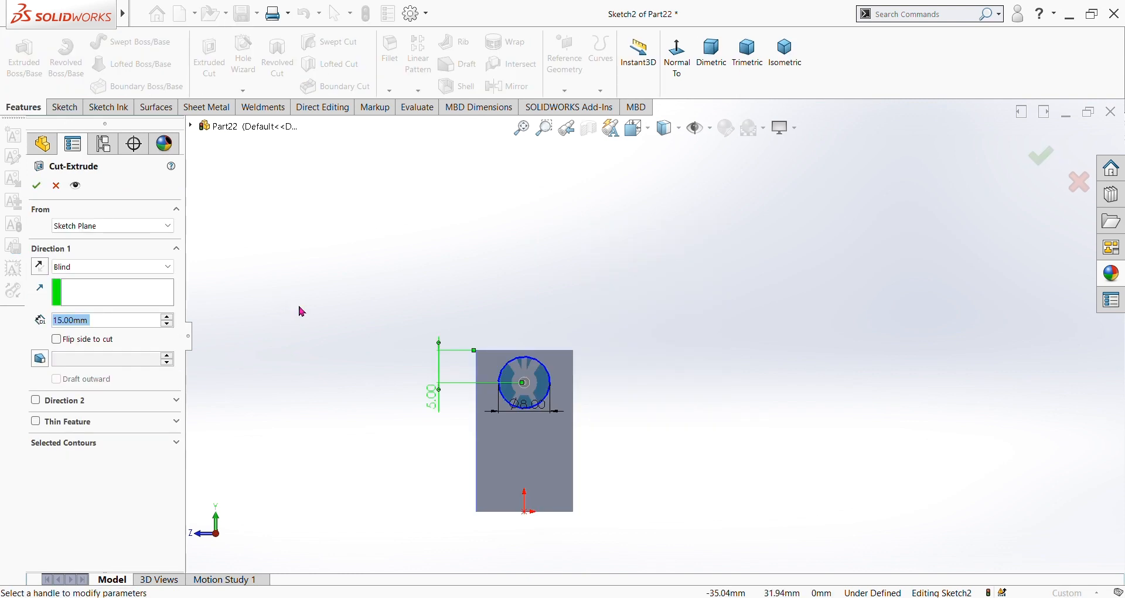
pyautogui.moveTo(298, 305); pyautogui.dragTo(475, 293, button='middle')
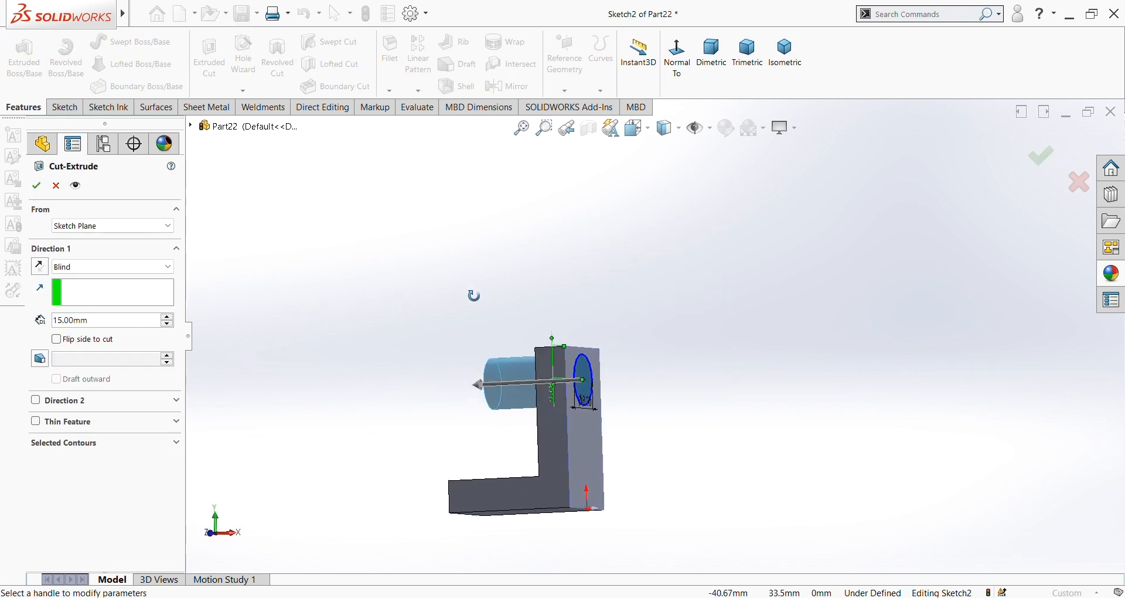
pyautogui.press('Return')
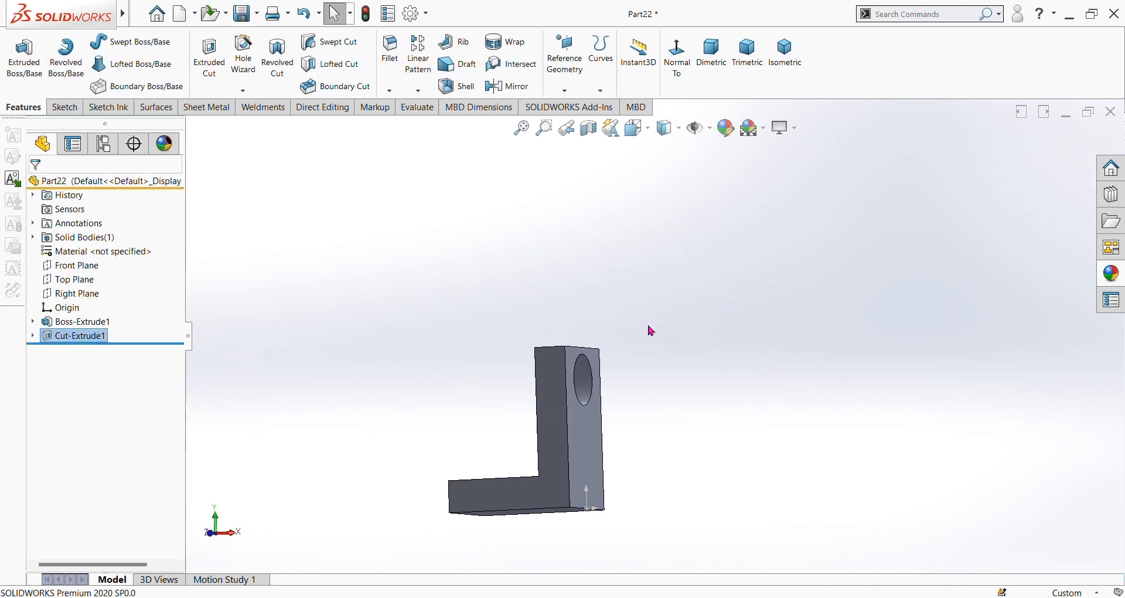
pyautogui.scroll(2, 650, 366)
pyautogui.moveTo(711, 352); pyautogui.dragTo(575, 342, button='middle')
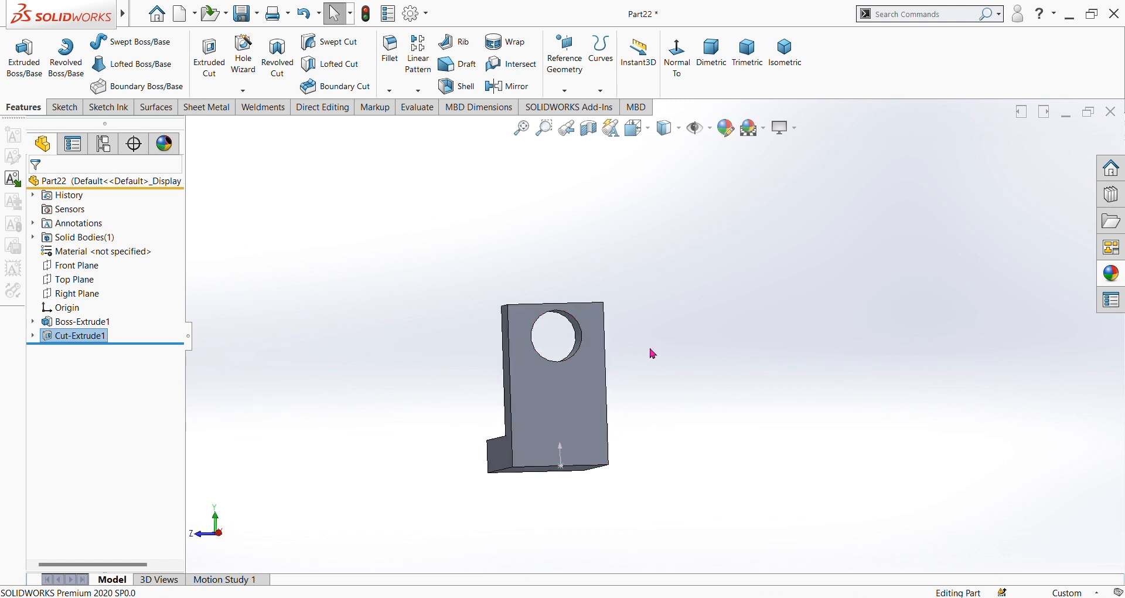
pyautogui.moveTo(653, 352); pyautogui.dragTo(683, 387, button='middle')
pyautogui.press('Escape')
pyautogui.click(571, 385)
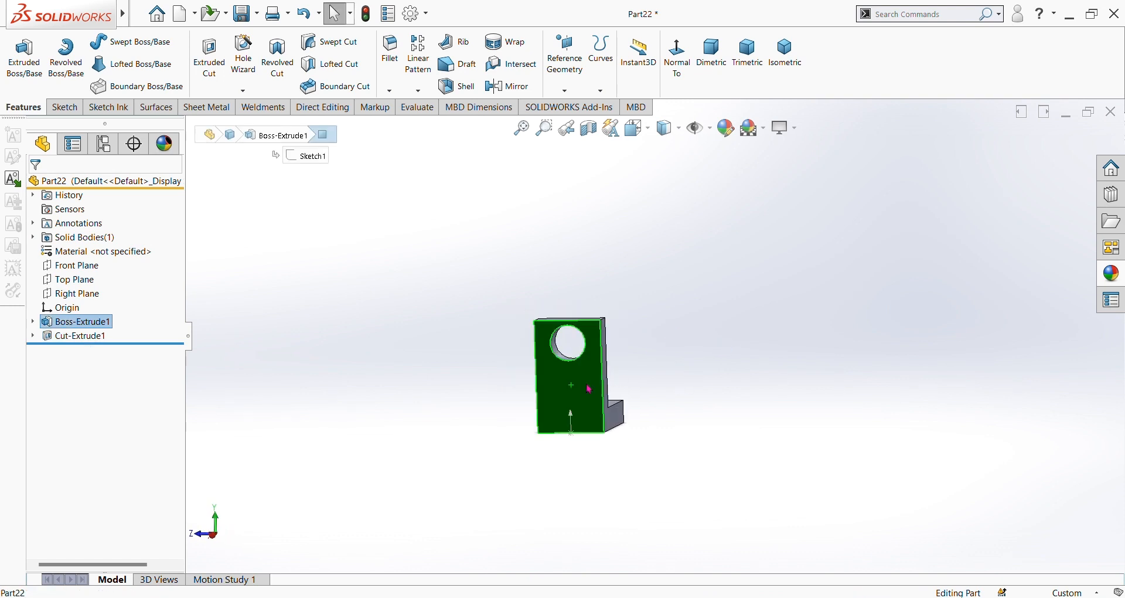
pyautogui.click(670, 297)
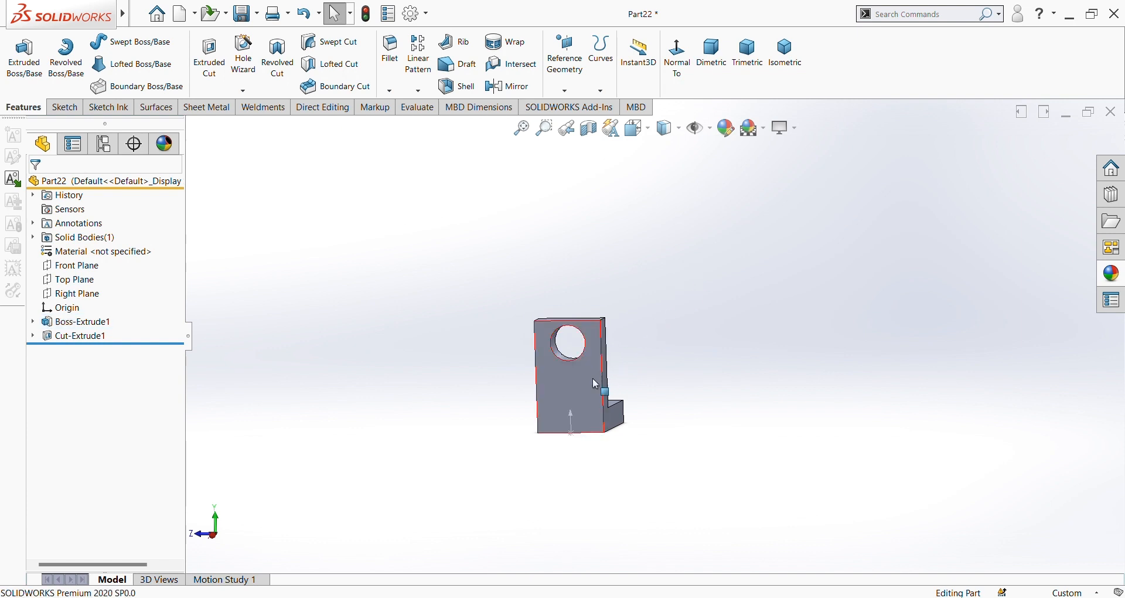
# Fillet the two short top corner edges of the upright leg with a 3 mm radius
pyautogui.moveTo(594, 379); pyautogui.dragTo(646, 340, button='middle')
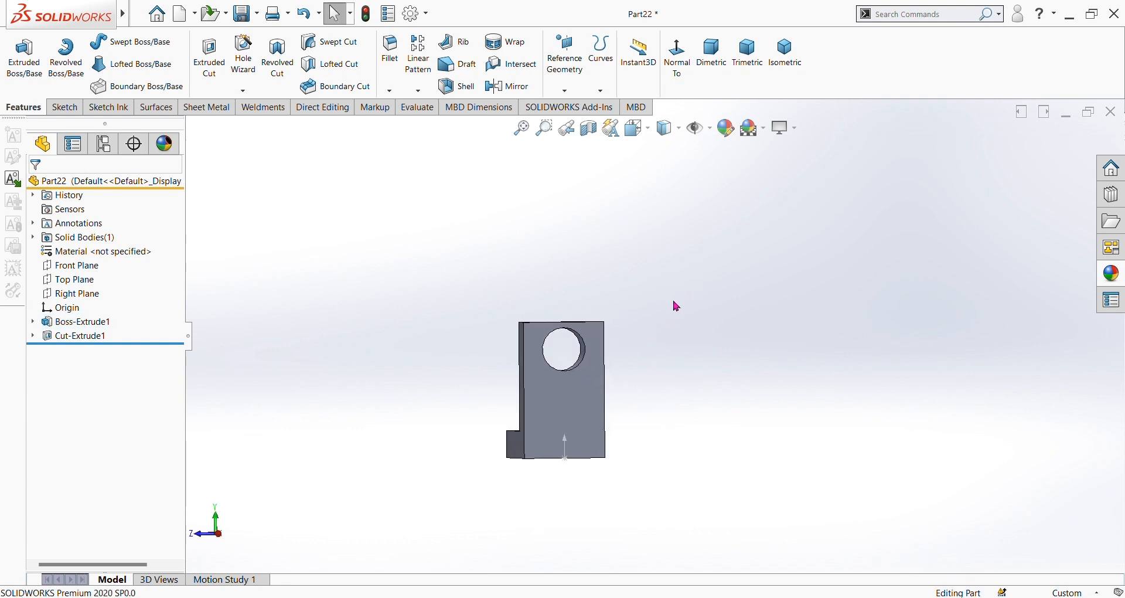
pyautogui.scroll(-2, 668, 299)
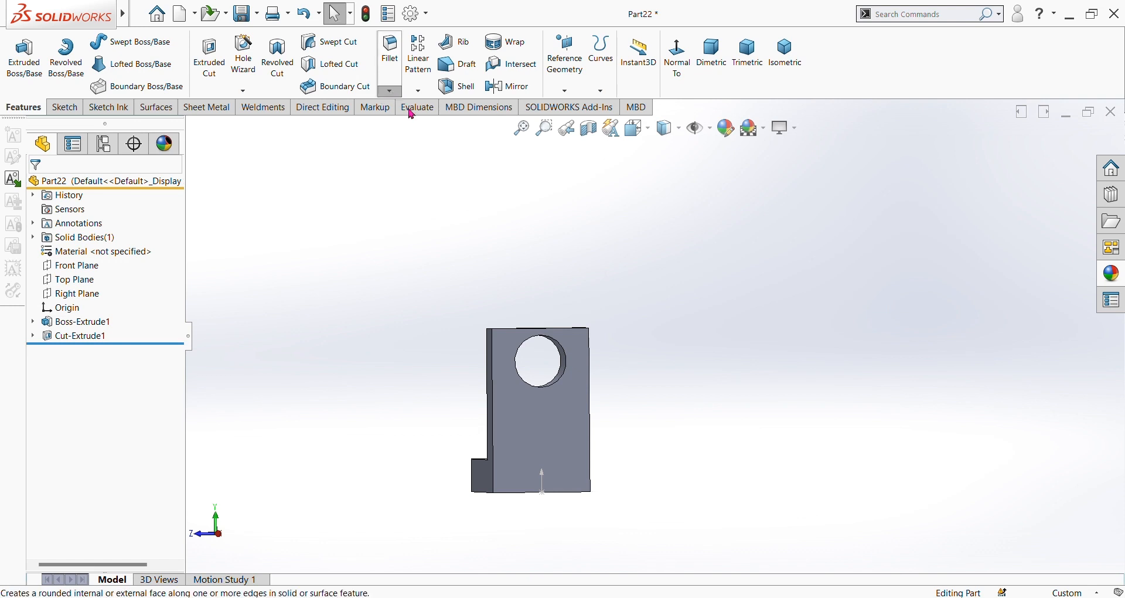
pyautogui.click(390, 50)
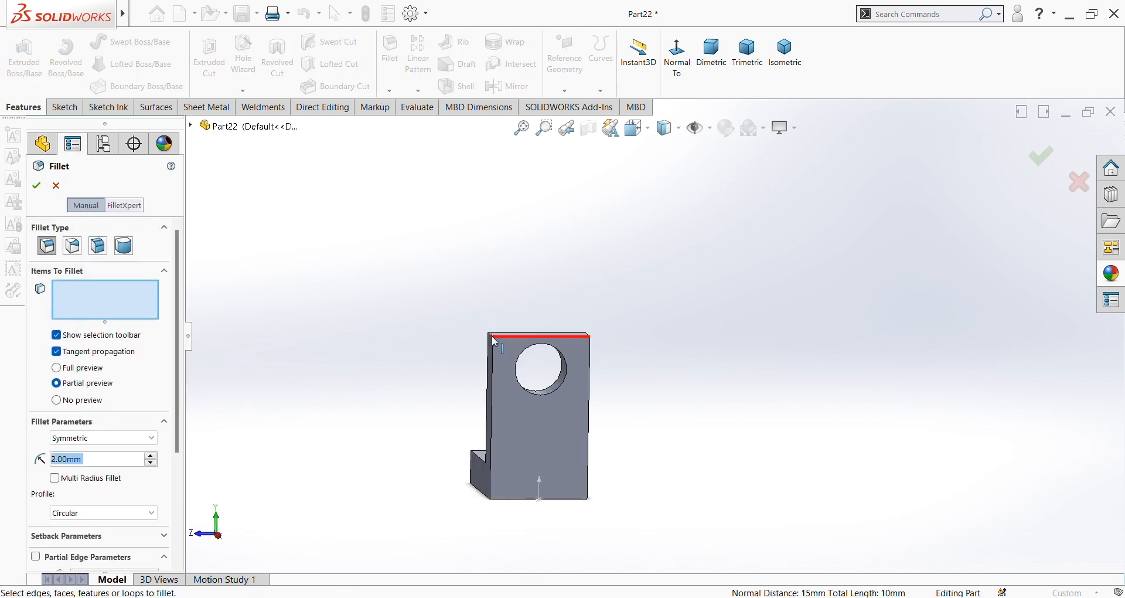
pyautogui.moveTo(482, 323); pyautogui.dragTo(522, 347, button='middle')
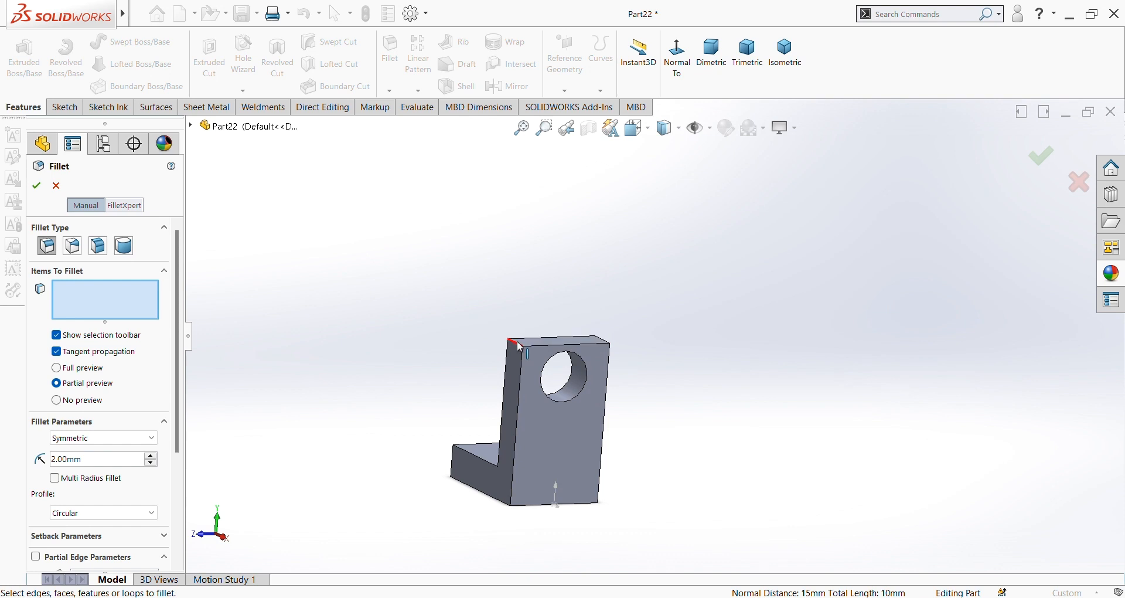
pyautogui.moveTo(98, 461); pyautogui.dragTo(44, 471)
pyautogui.write('3')
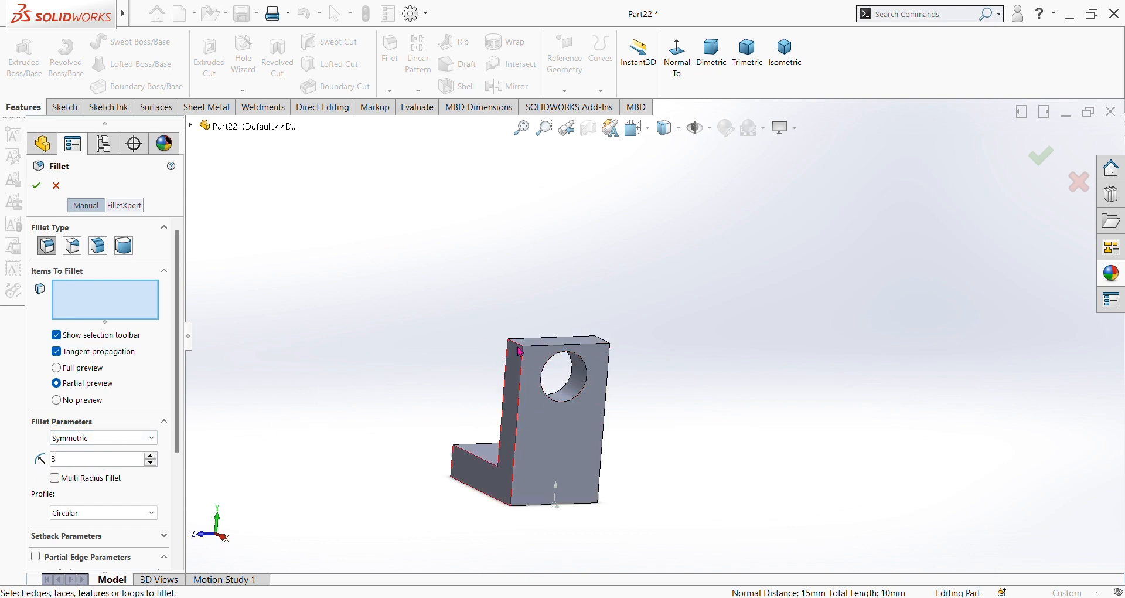
pyautogui.click(502, 342)
pyautogui.moveTo(641, 367); pyautogui.dragTo(583, 361, button='middle')
pyautogui.click(552, 354)
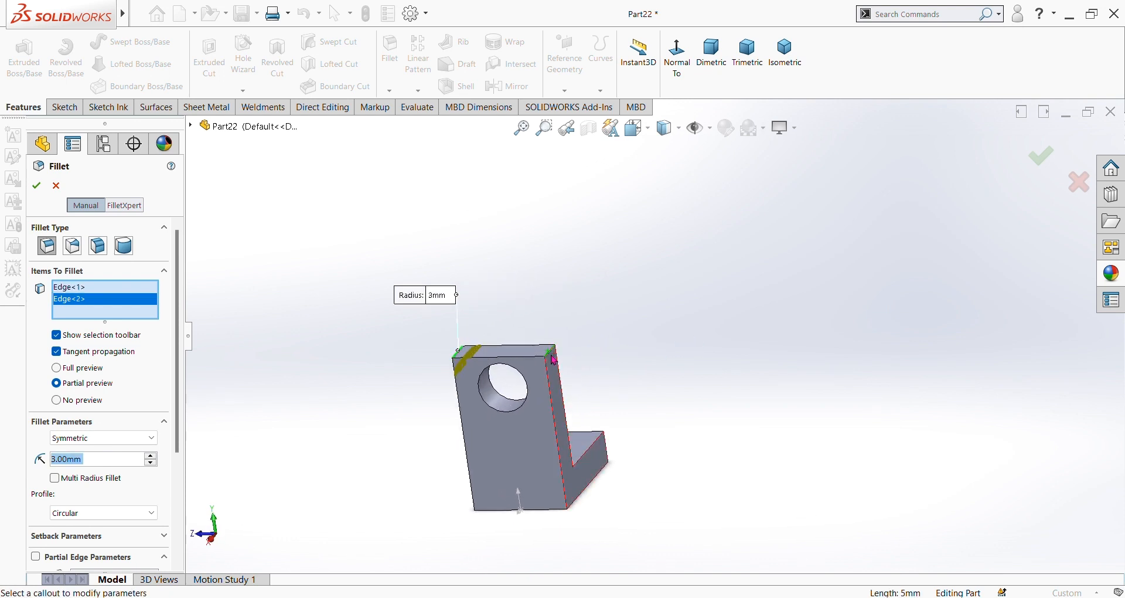
pyautogui.click(36, 185)
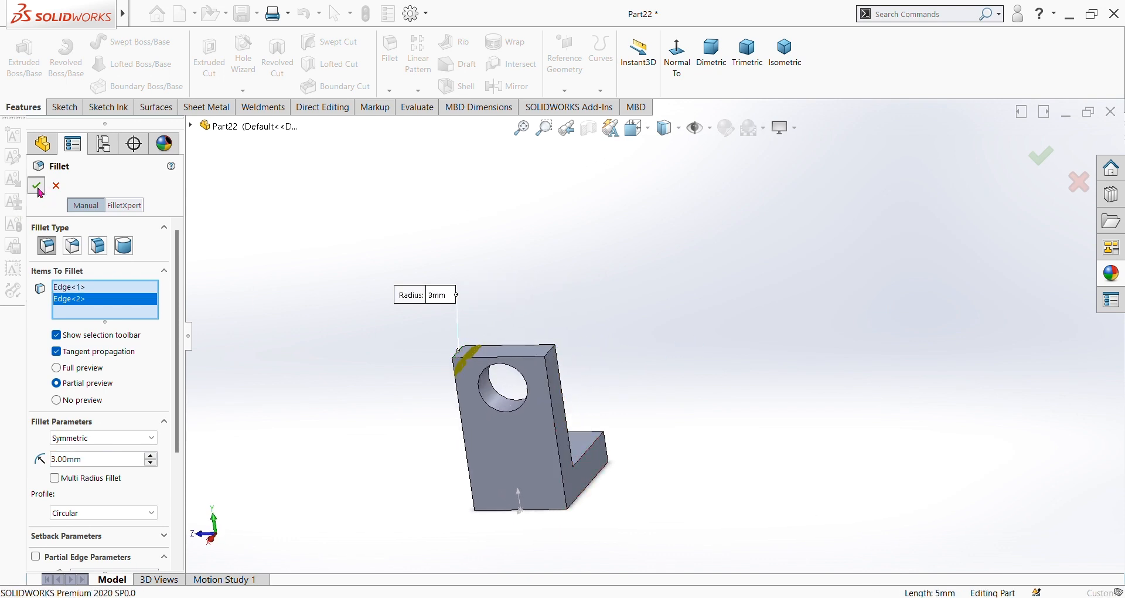
# Sketch a circle about 2.6 mm in diameter near the free end of the base leg's upper face, centred on its midline through the origin
pyautogui.scroll(3, 656, 389)
pyautogui.moveTo(657, 389); pyautogui.dragTo(659, 298, button='middle')
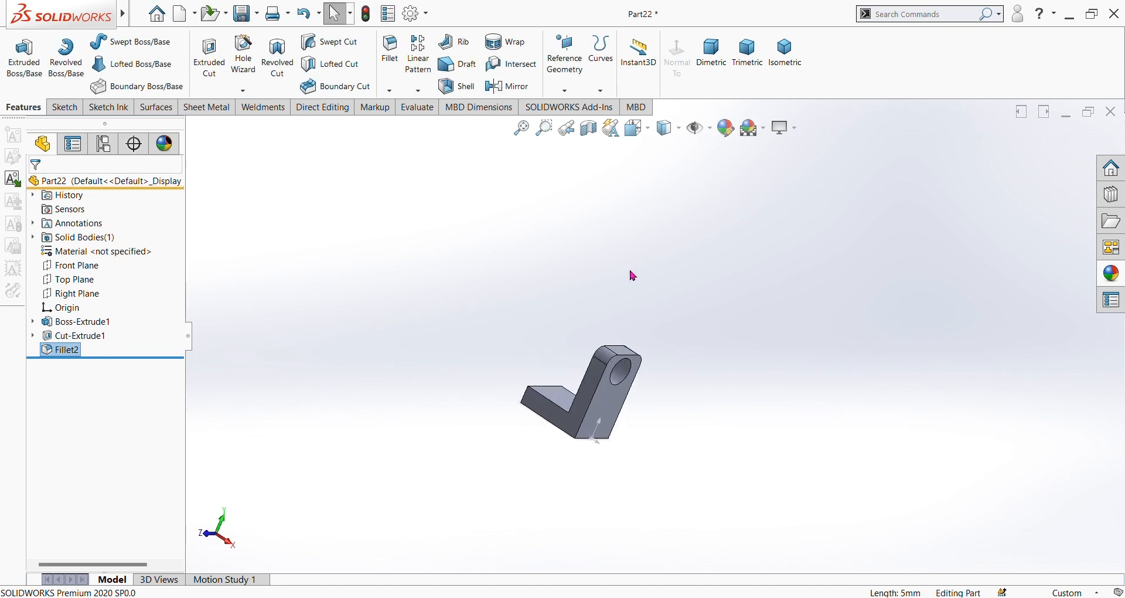
pyautogui.moveTo(666, 256); pyautogui.dragTo(666, 406, button='middle')
pyautogui.click(566, 387)
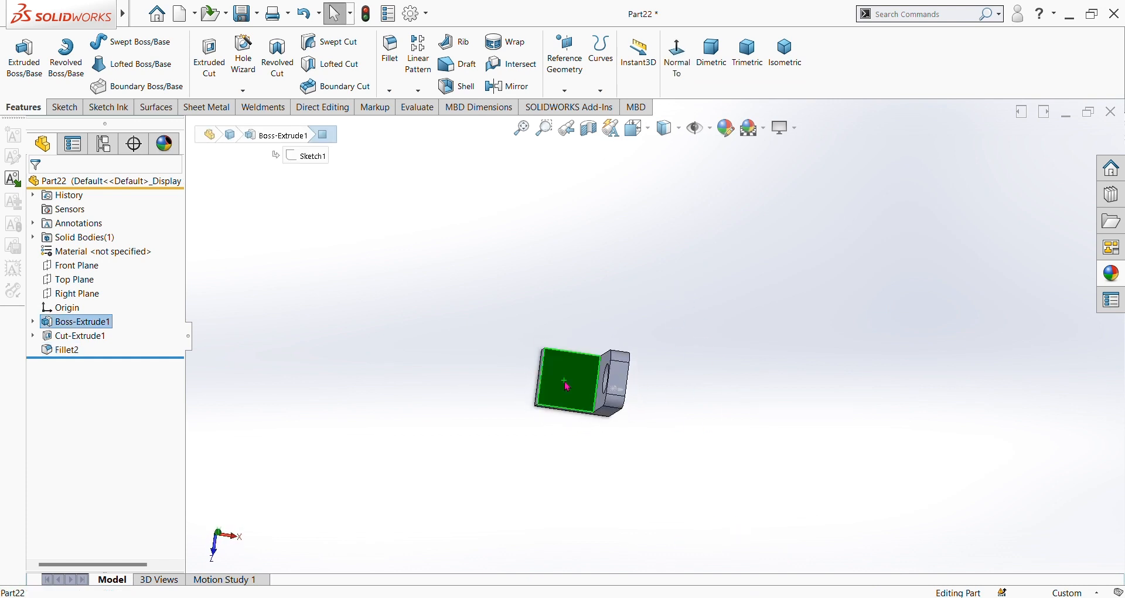
pyautogui.hotkey('ctrl', '8')
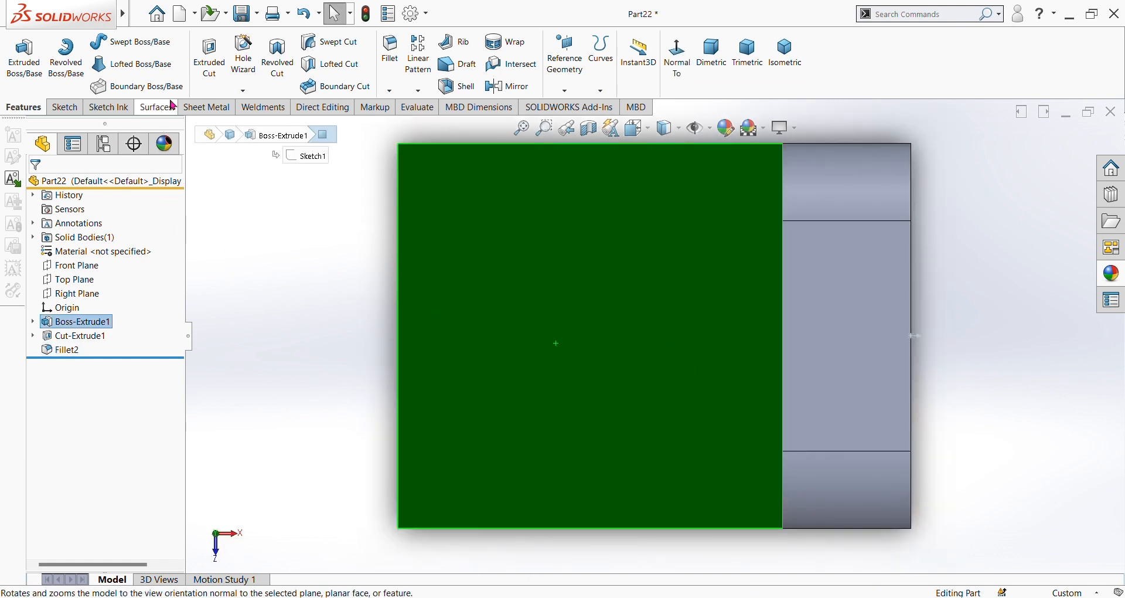
pyautogui.click(64, 113)
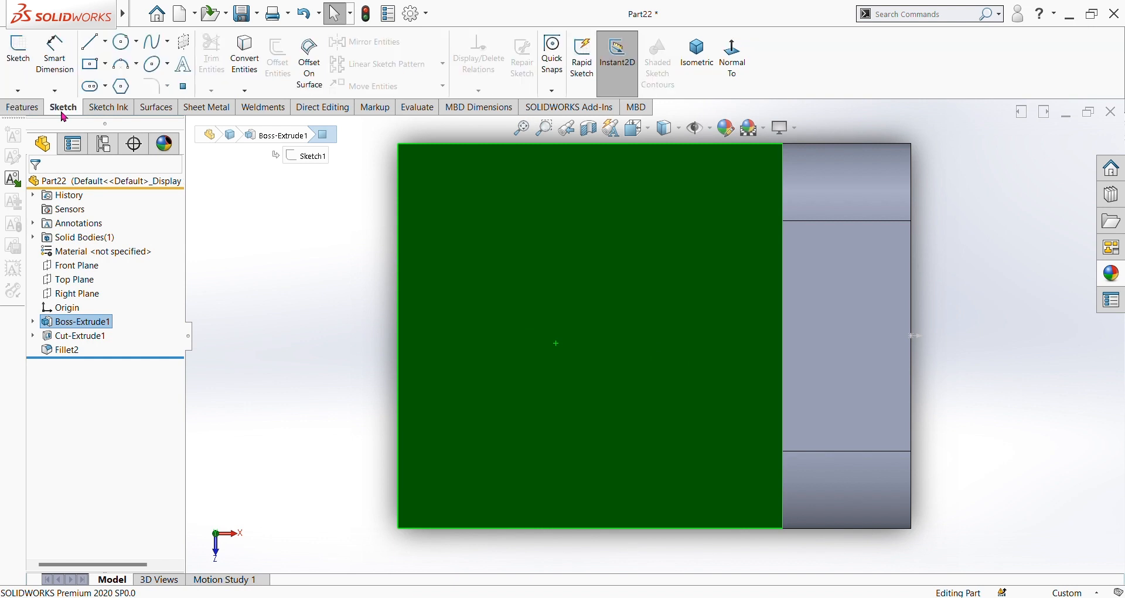
pyautogui.click(125, 45)
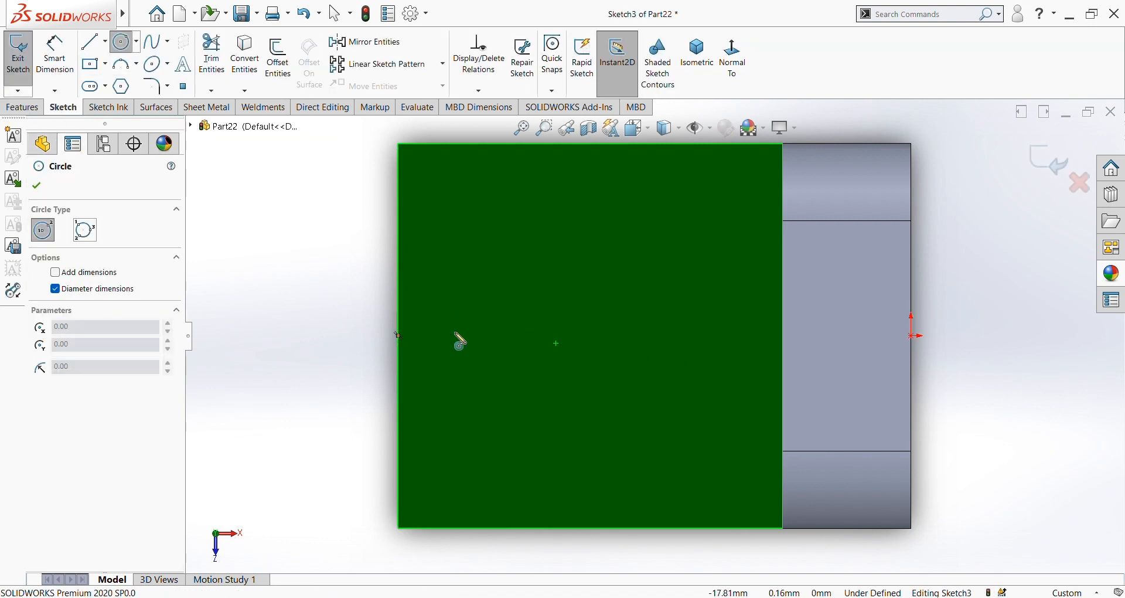
pyautogui.click(490, 336)
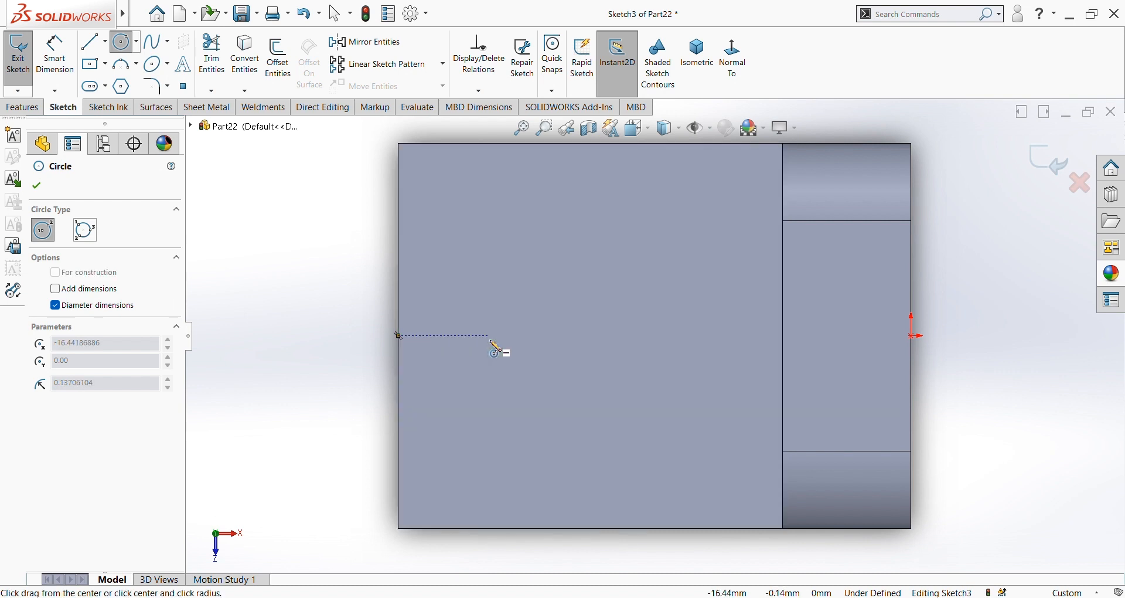
pyautogui.click(479, 368)
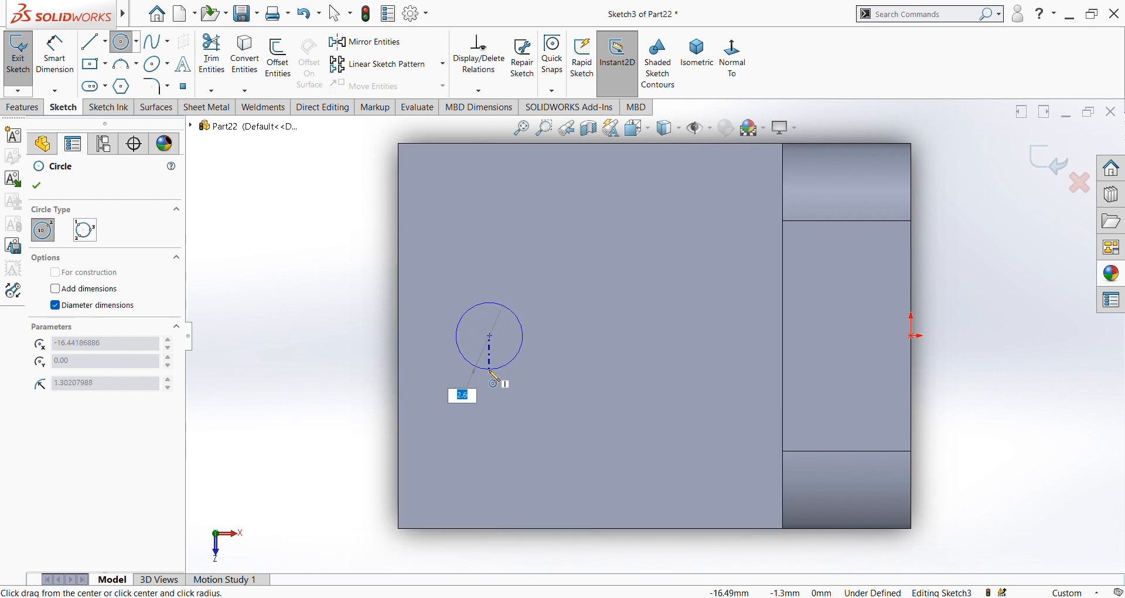
# Dimension the base leg circle's diameter as 5 mm
pyautogui.click(30, 111)
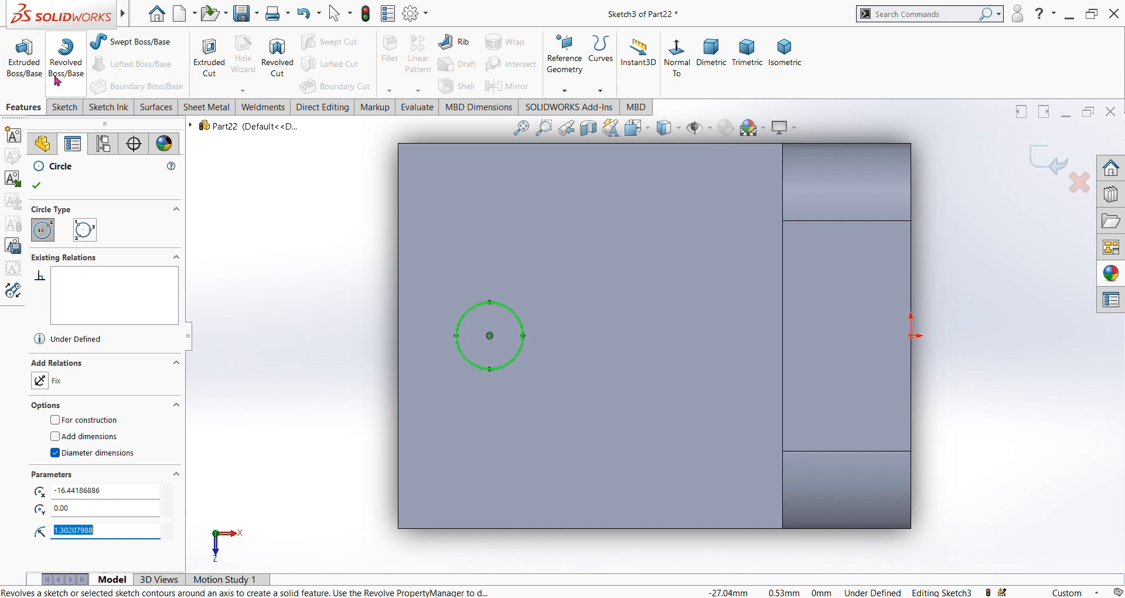
pyautogui.click(62, 108)
pyautogui.click(64, 60)
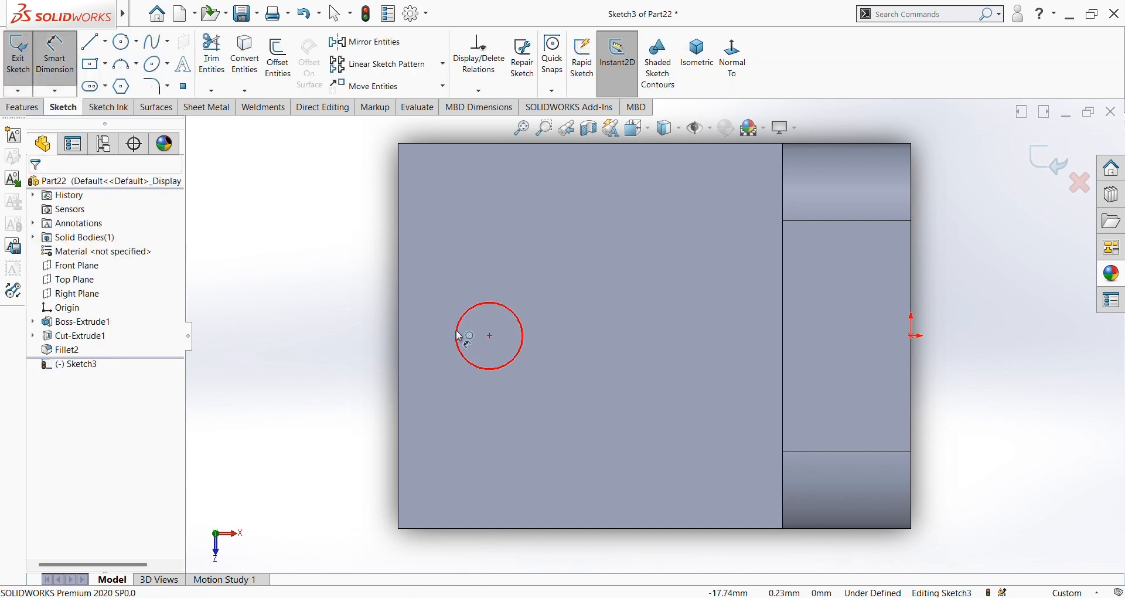
pyautogui.click(457, 334)
pyautogui.click(326, 339)
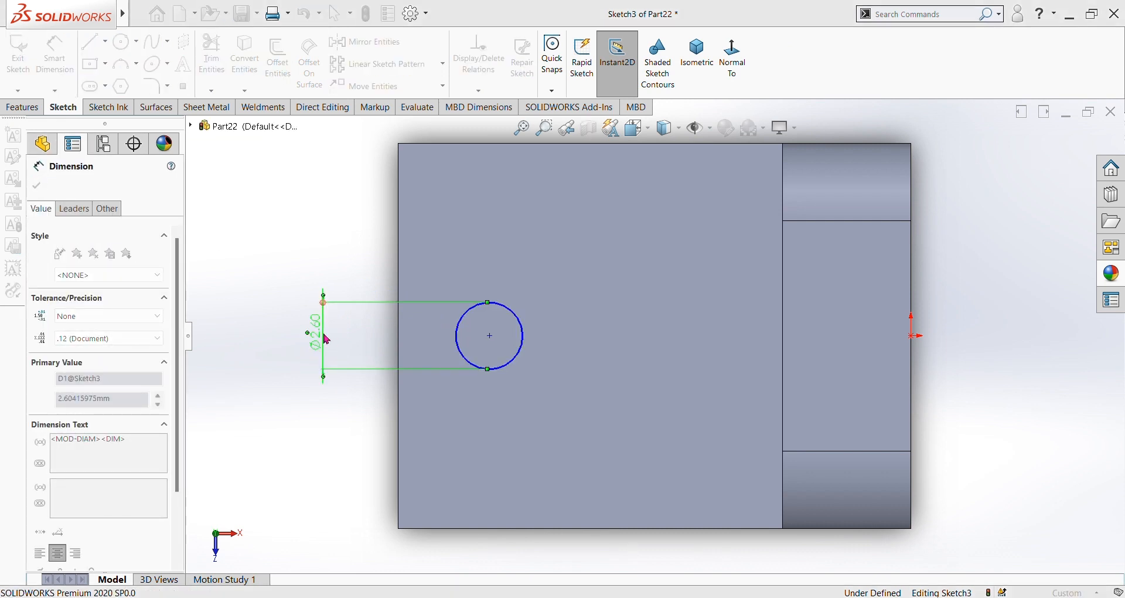
pyautogui.click(256, 312)
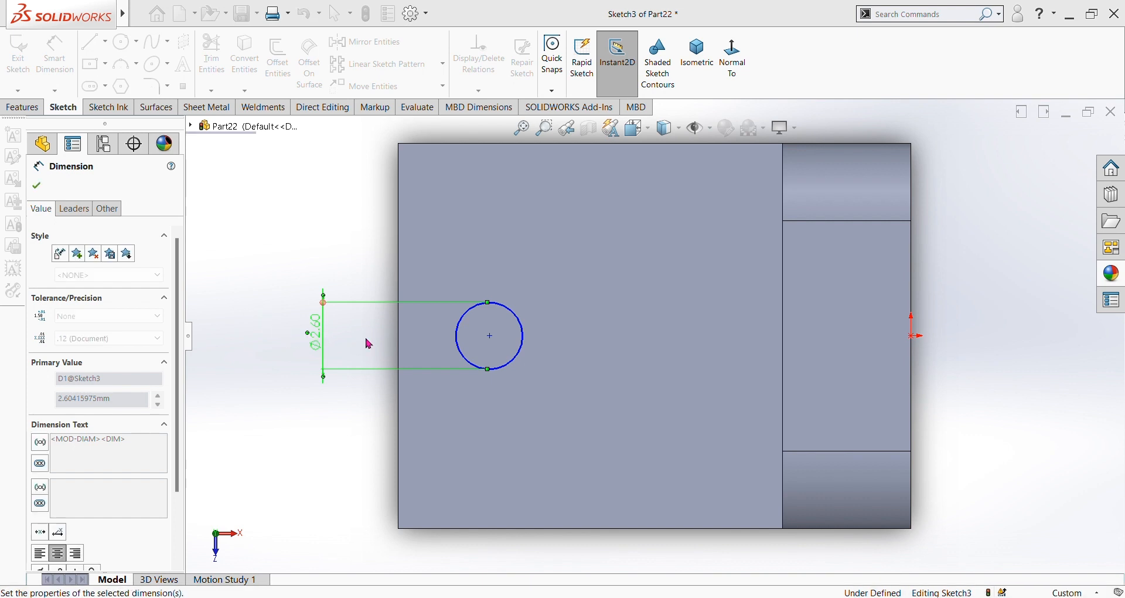
# Dimension the circle's centre 5 mm from the free end edge of the base leg
pyautogui.click(400, 354)
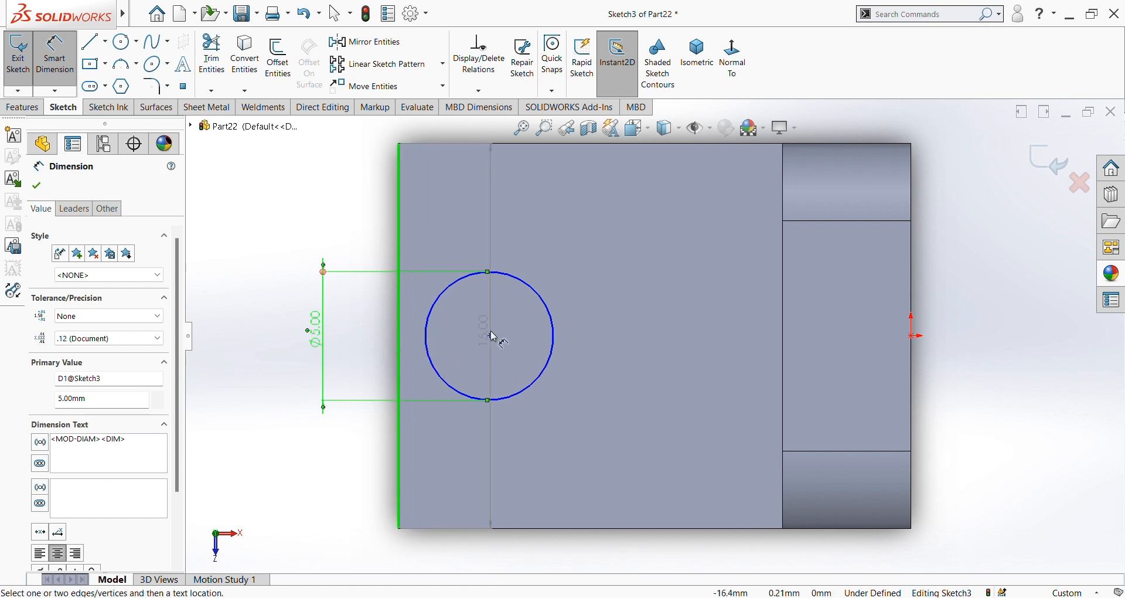
pyautogui.click(491, 338)
pyautogui.click(478, 236)
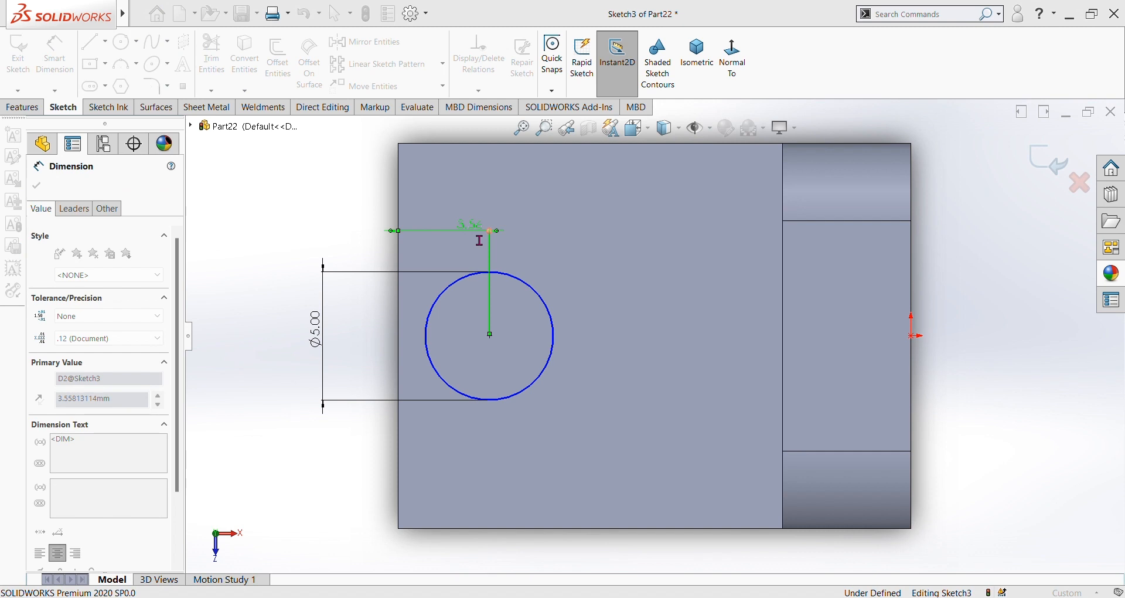
pyautogui.click(400, 211)
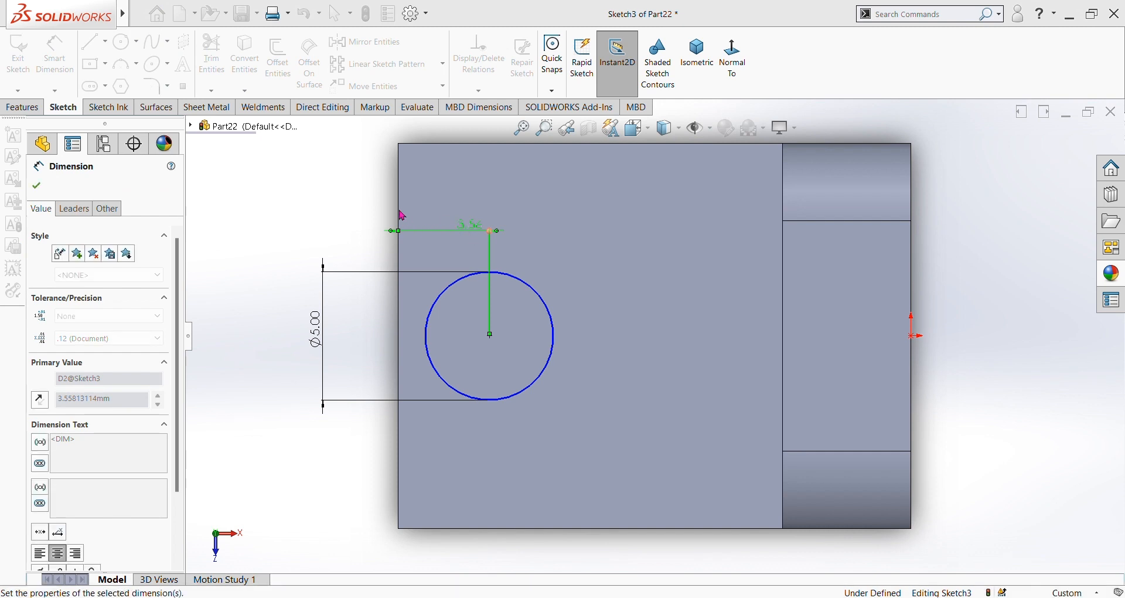
# Cut the 5 mm circle through the base leg with a Blind Extruded Cut 15 mm deep
pyautogui.click(26, 107)
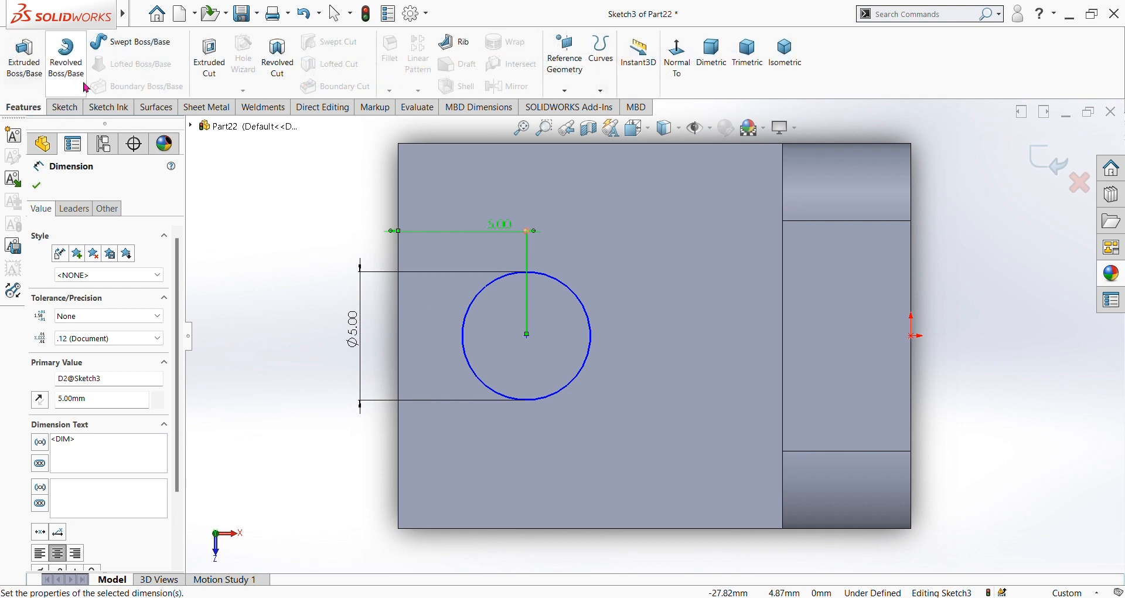
pyautogui.click(226, 70)
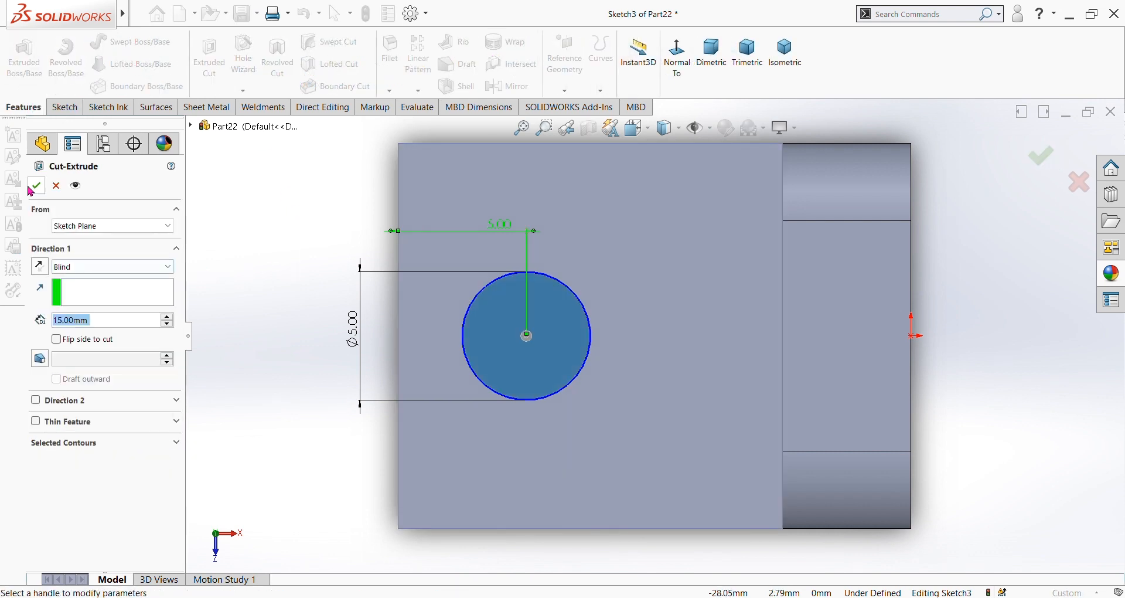
pyautogui.click(33, 189)
pyautogui.moveTo(345, 366); pyautogui.dragTo(390, 329, button='middle')
pyautogui.scroll(6, 466, 392)
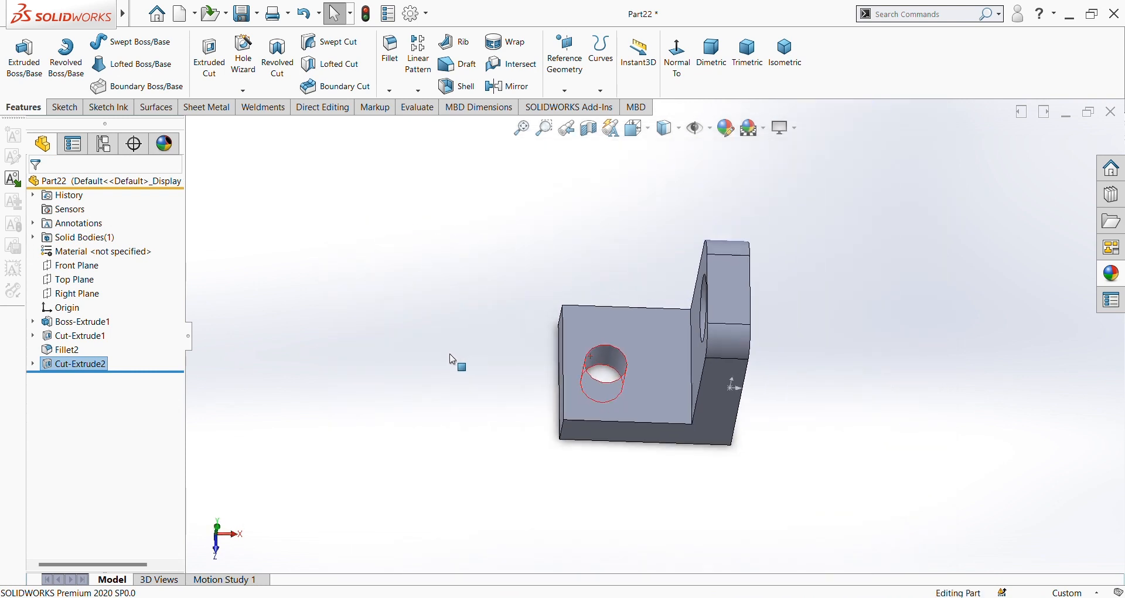
pyautogui.click(687, 531)
# Sketch a downward-pointing three-sided polygon with an inscribed circle about 4.5 mm in diameter below the hole on the upright leg's outer face, centred above the origin
pyautogui.moveTo(745, 467); pyautogui.dragTo(722, 357, button='middle')
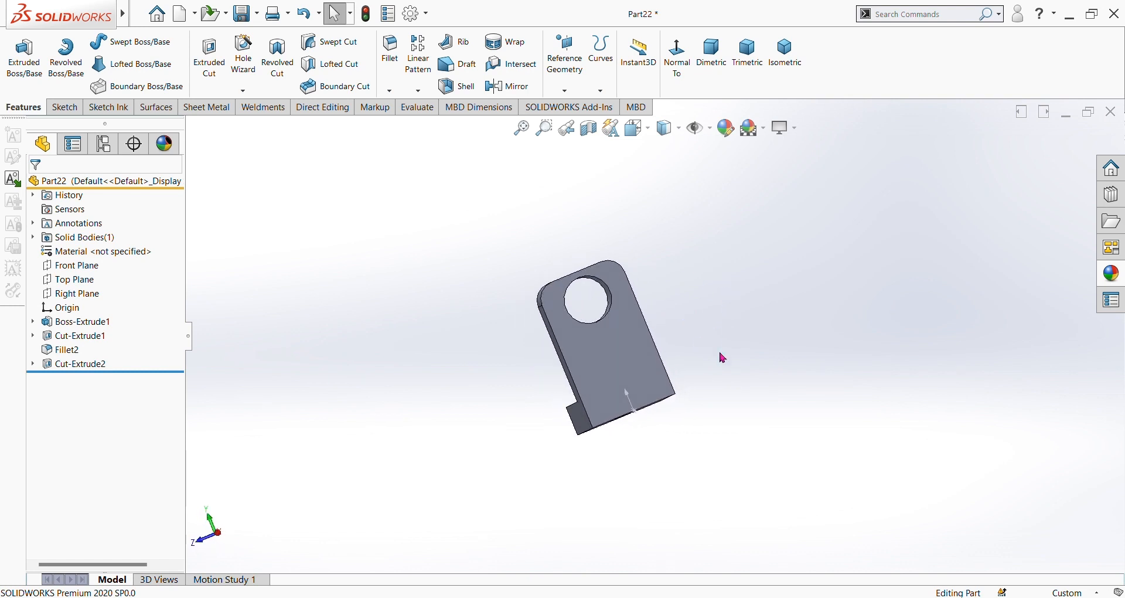
pyautogui.click(606, 357)
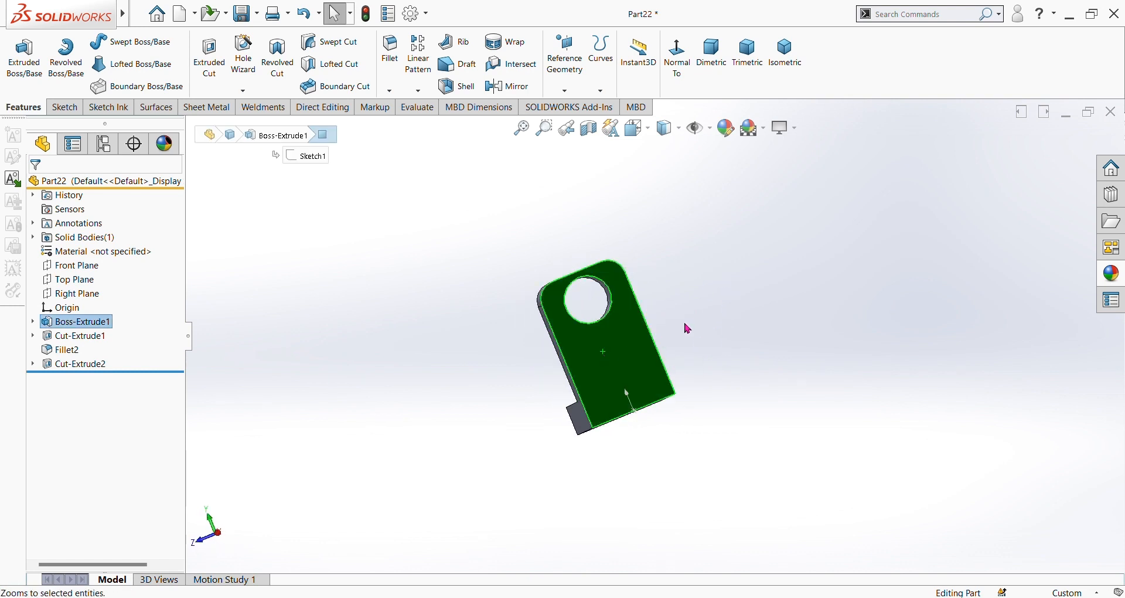
pyautogui.hotkey('ctrl', '8')
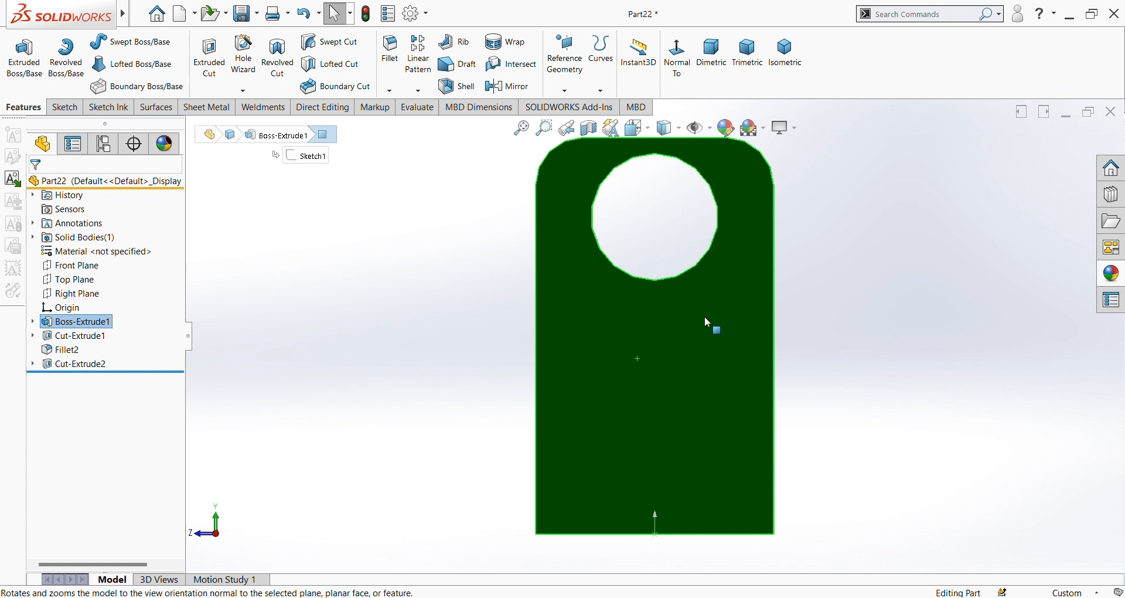
pyautogui.click(397, 202)
pyautogui.click(688, 408)
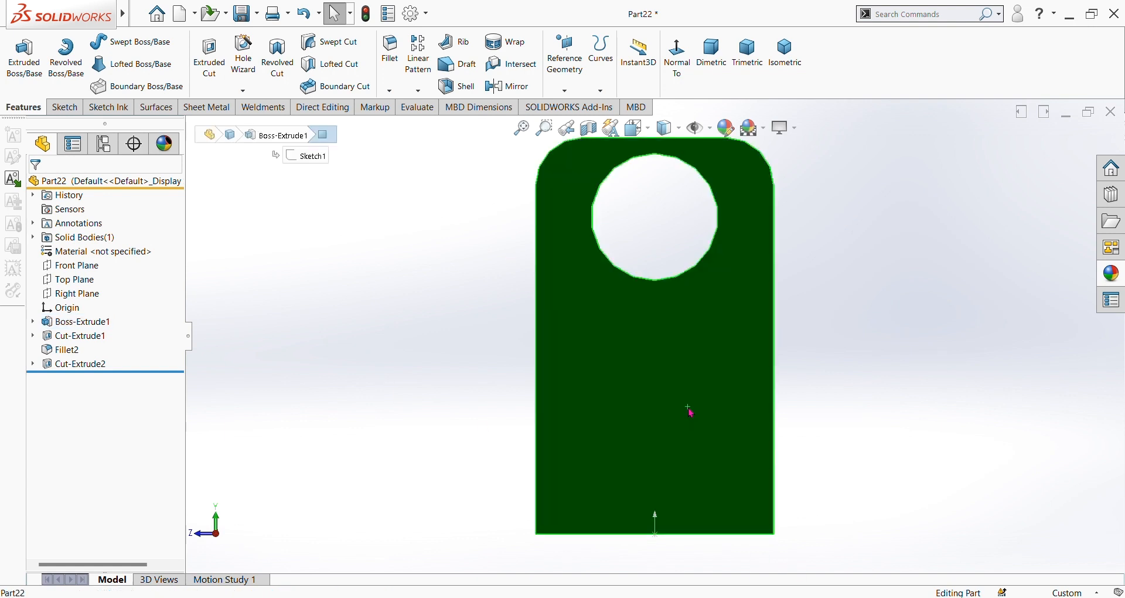
pyautogui.click(64, 107)
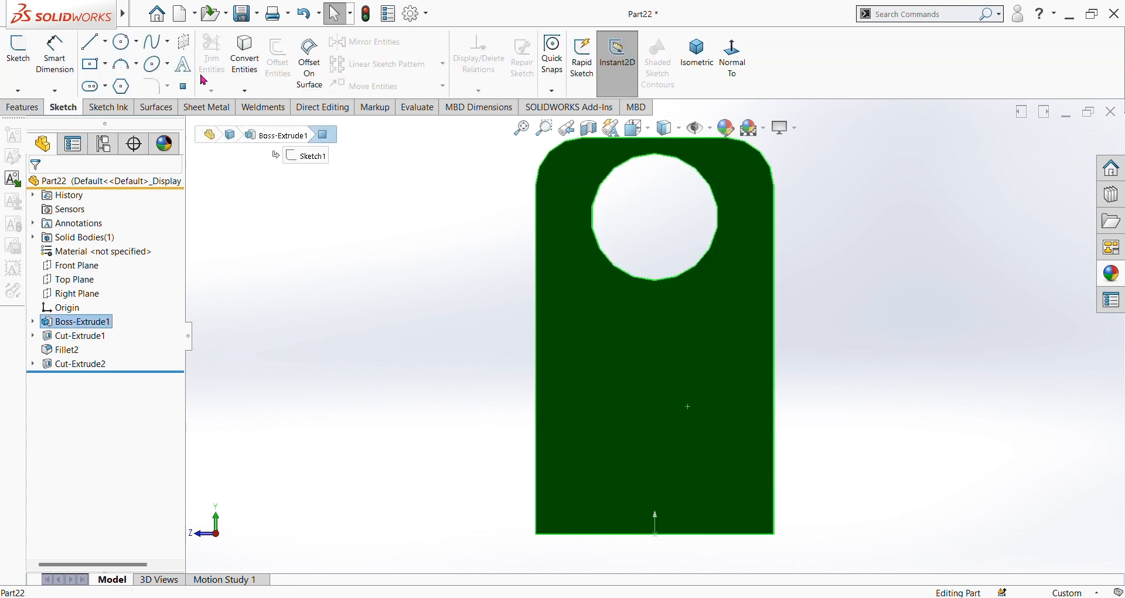
pyautogui.click(121, 88)
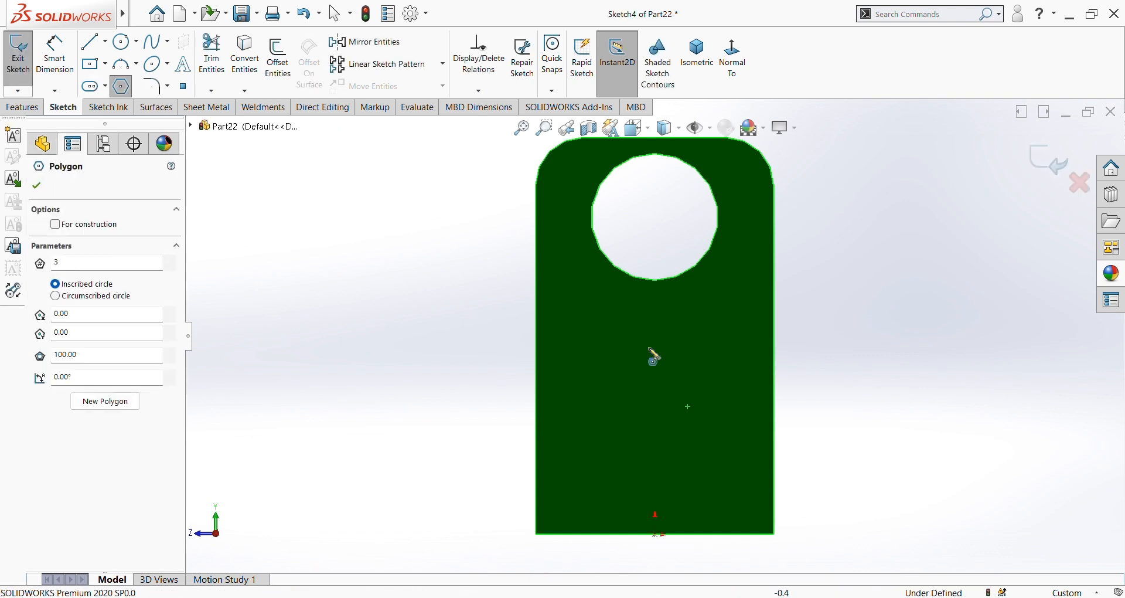
pyautogui.click(656, 379)
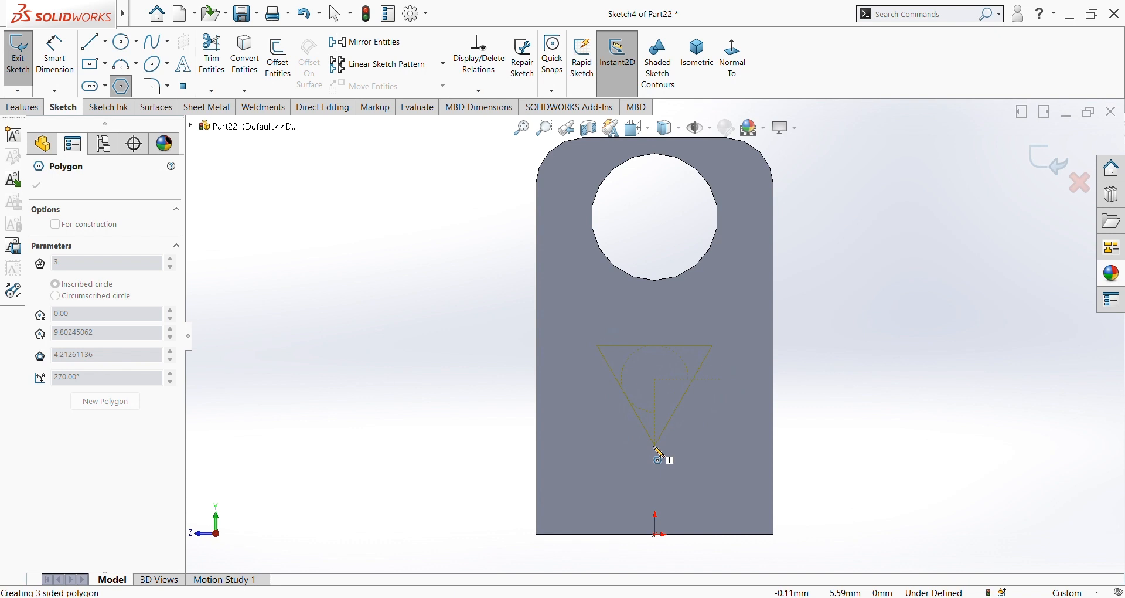
pyautogui.click(655, 450)
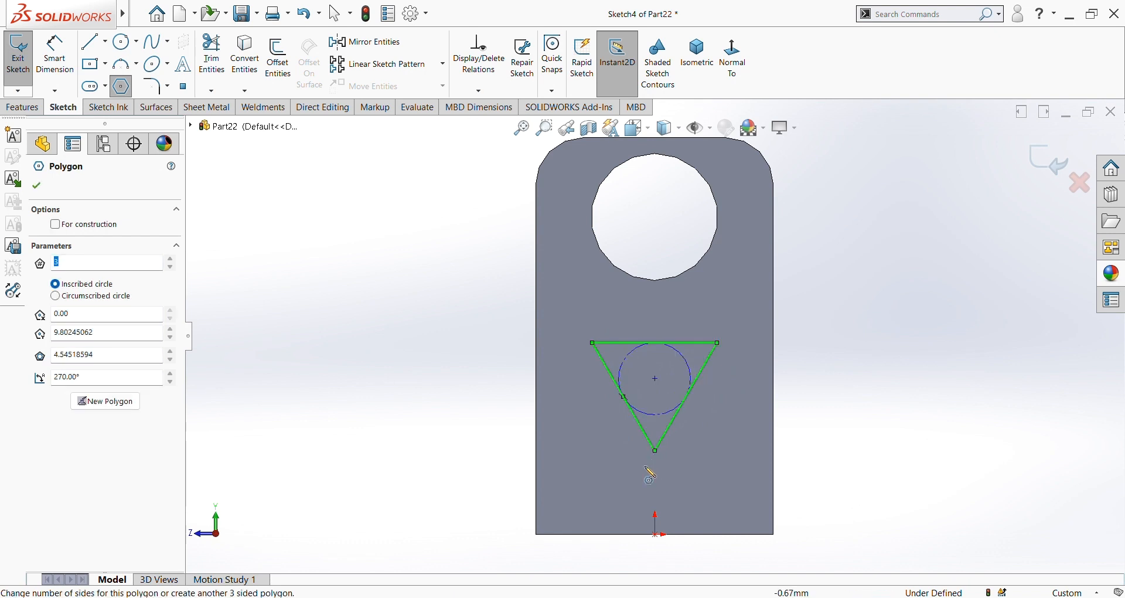
# Dimension the triangle's inscribed construction circle with a diameter of 5 mm
pyautogui.click(21, 110)
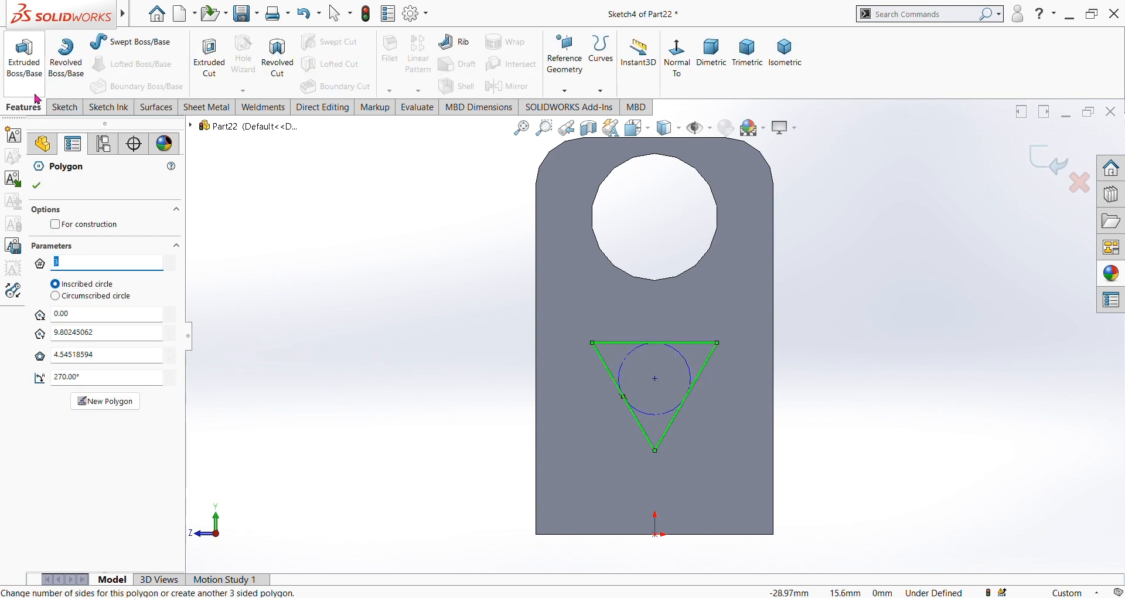
pyautogui.click(65, 108)
pyautogui.click(65, 60)
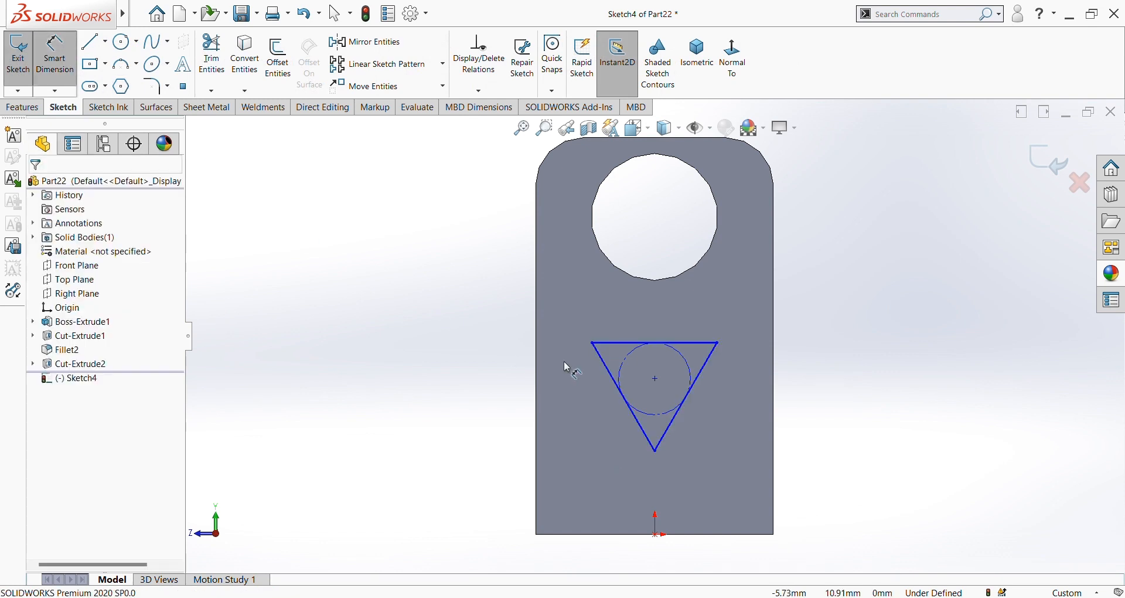
pyautogui.click(630, 363)
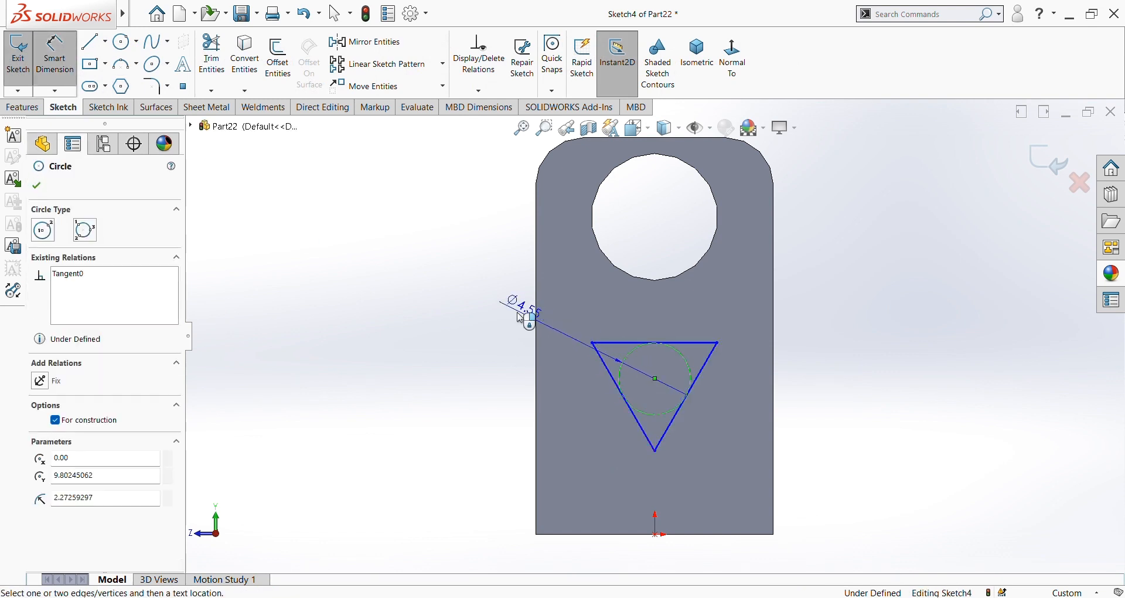
pyautogui.click(471, 306)
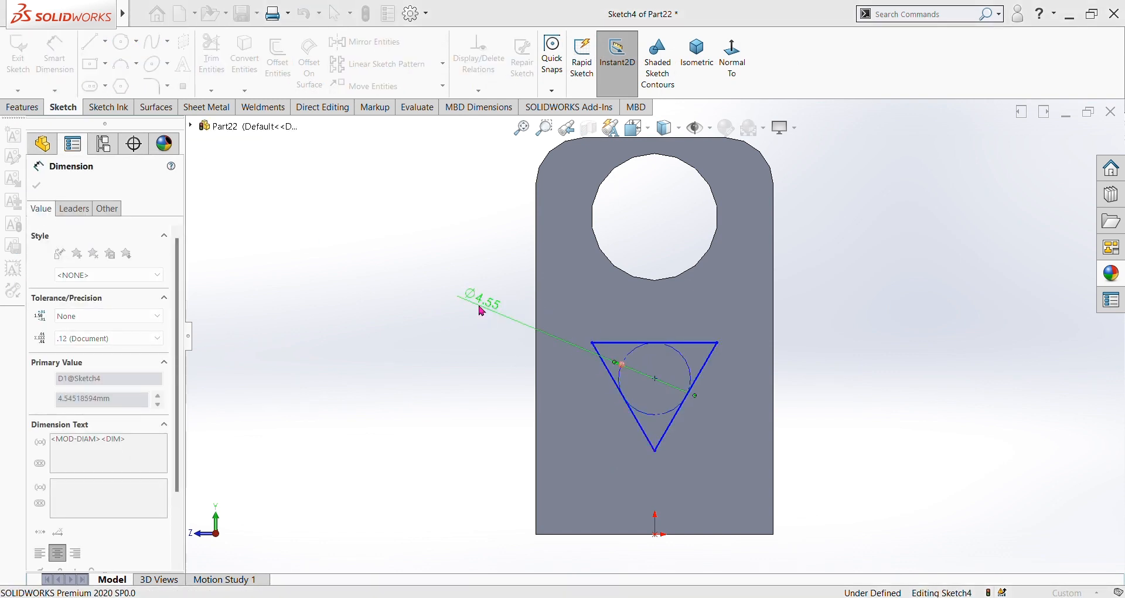
pyautogui.write('5')
pyautogui.press('Return')
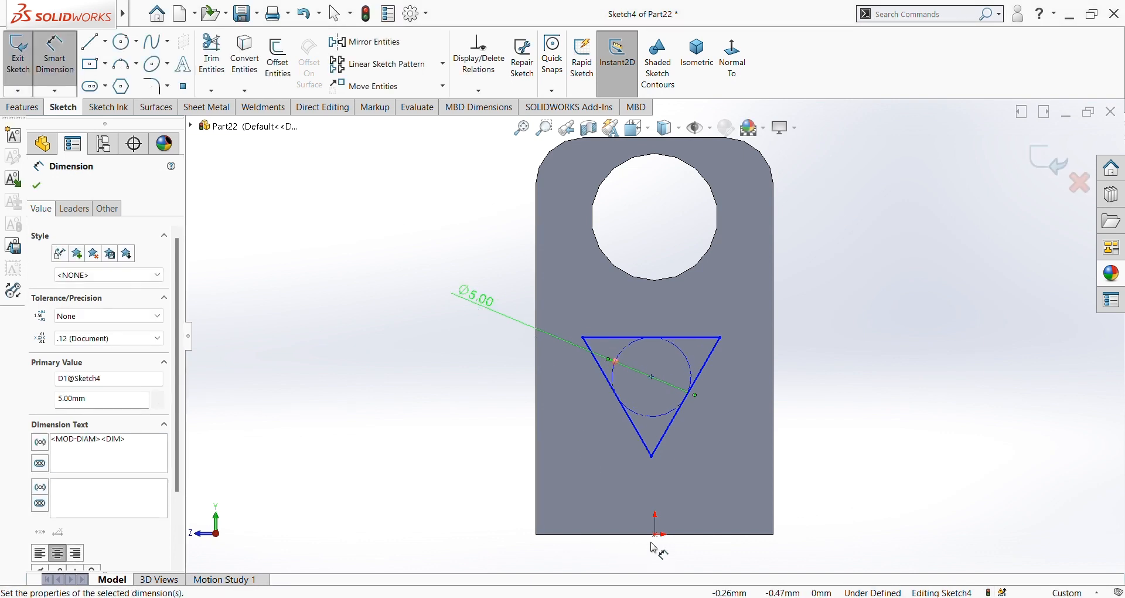
# Dimension the inscribed circle's centre 10 mm vertically above the origin
pyautogui.click(657, 534)
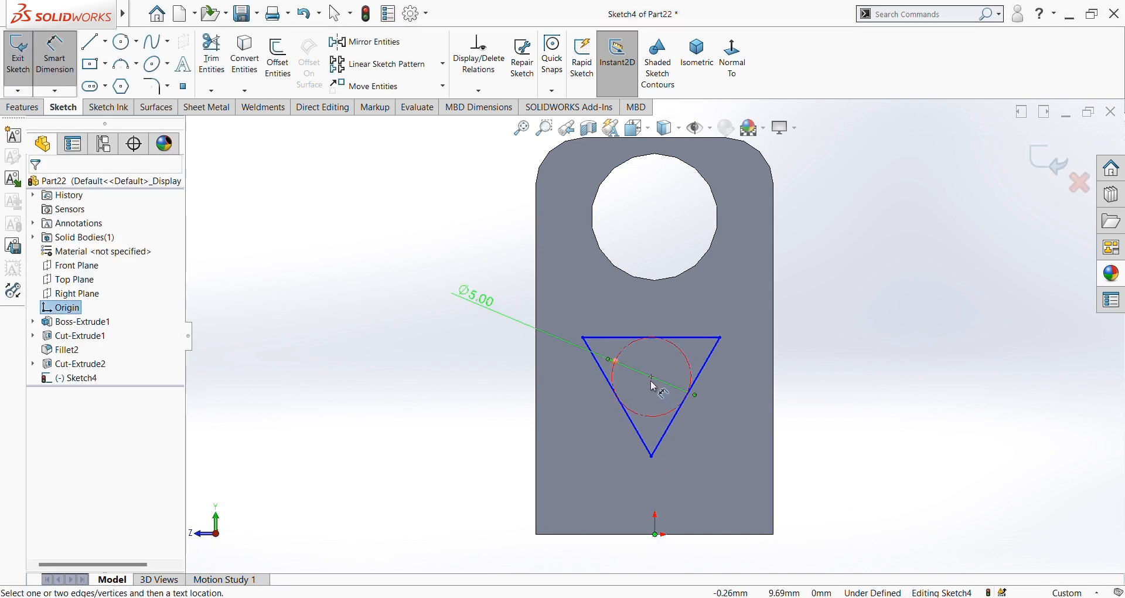
pyautogui.click(654, 387)
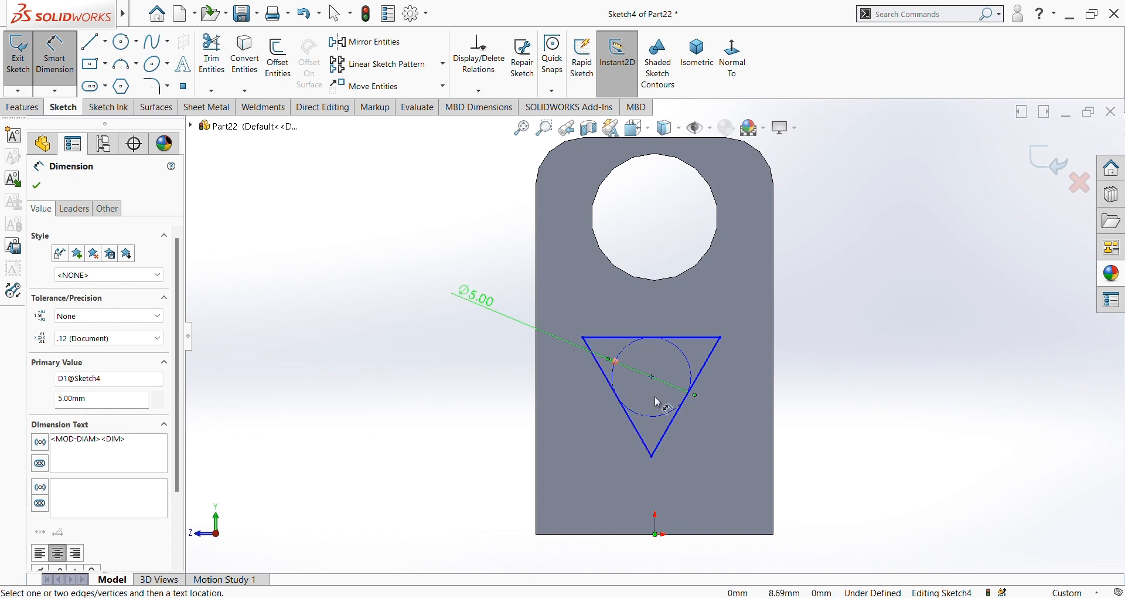
pyautogui.click(651, 377)
pyautogui.click(503, 411)
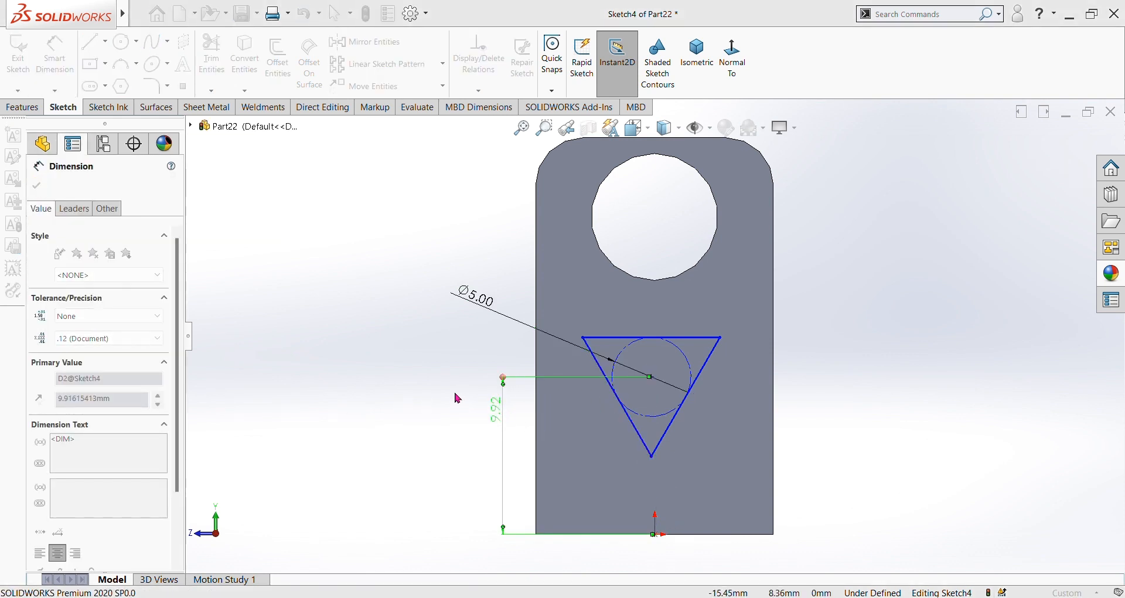
pyautogui.press('Return')
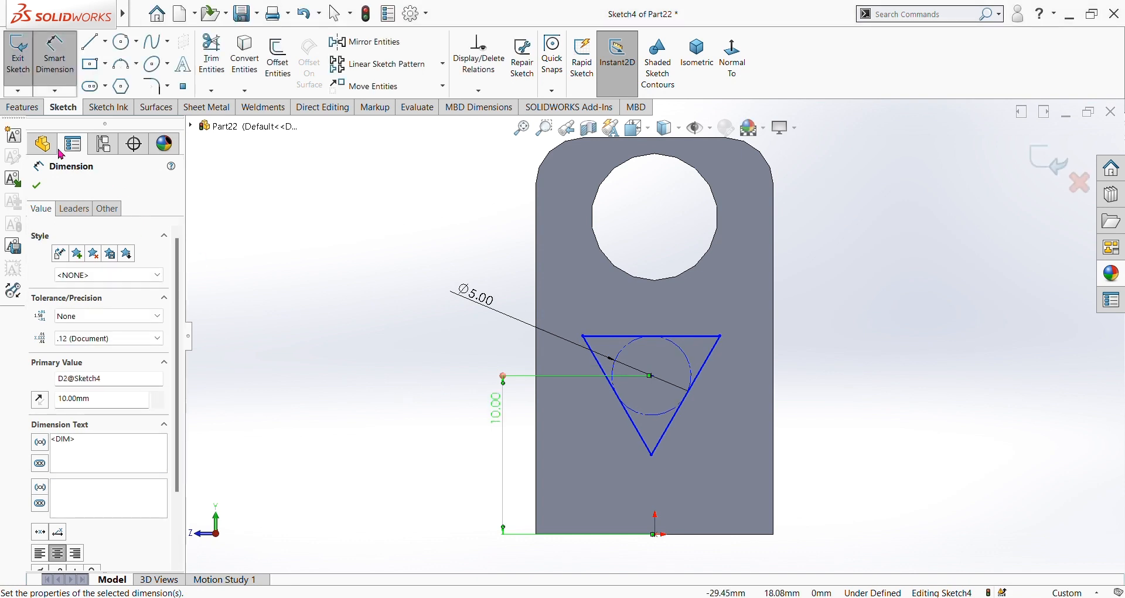
# Cut the triangle through the upright leg with a Blind Extruded Cut 15 mm deep
pyautogui.click(27, 107)
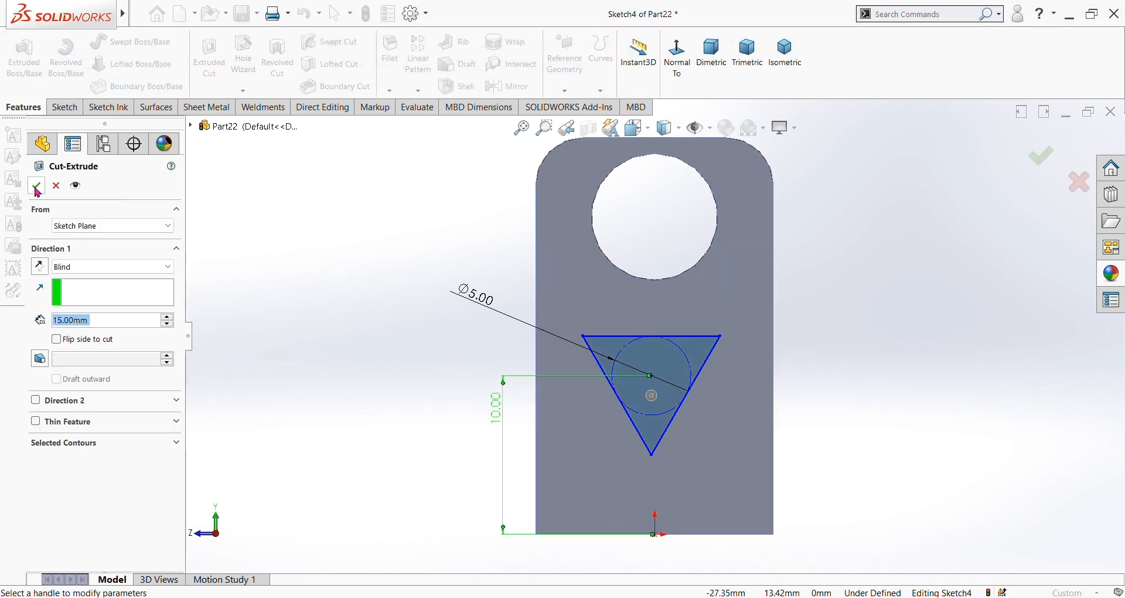
pyautogui.click(37, 187)
pyautogui.moveTo(251, 301); pyautogui.dragTo(442, 348, button='middle')
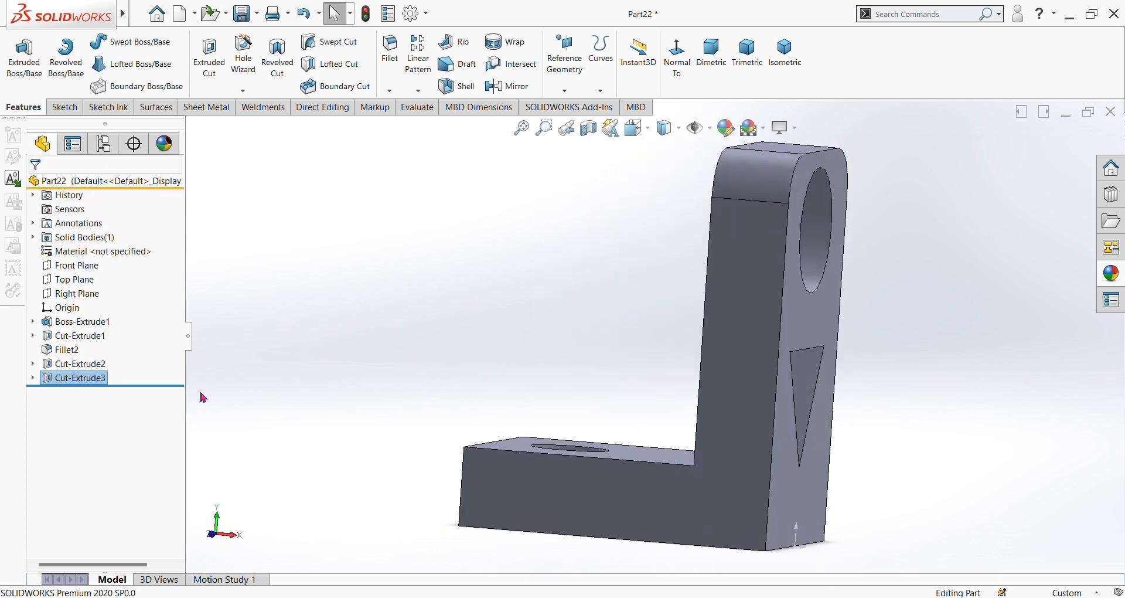
pyautogui.click(383, 350)
# Apply the brushed brass appearance to the whole bracket
pyautogui.click(1109, 274)
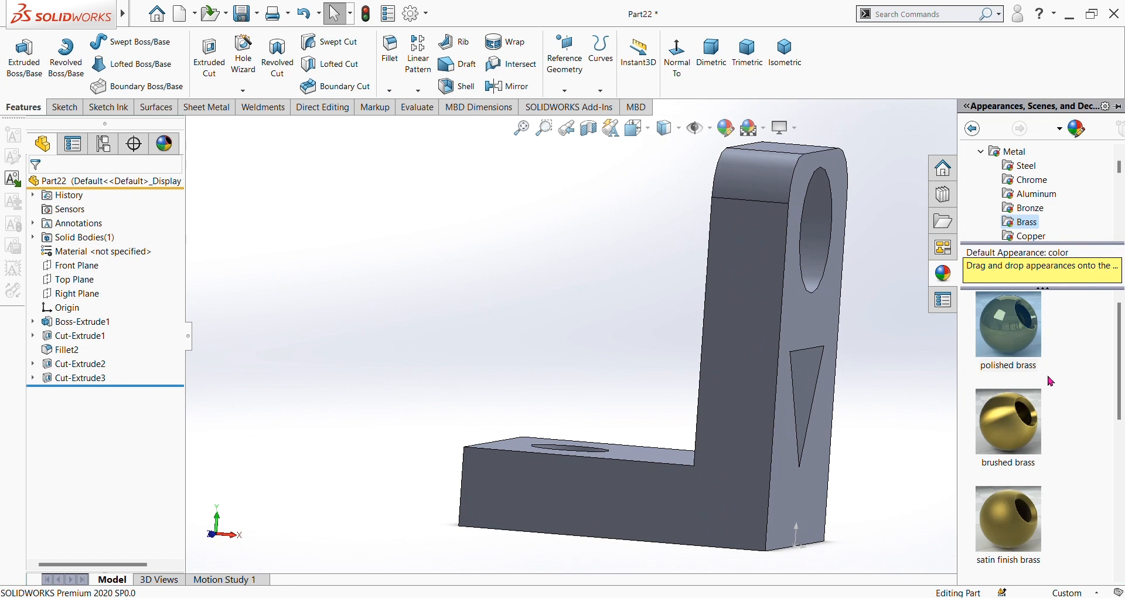
pyautogui.click(1025, 413)
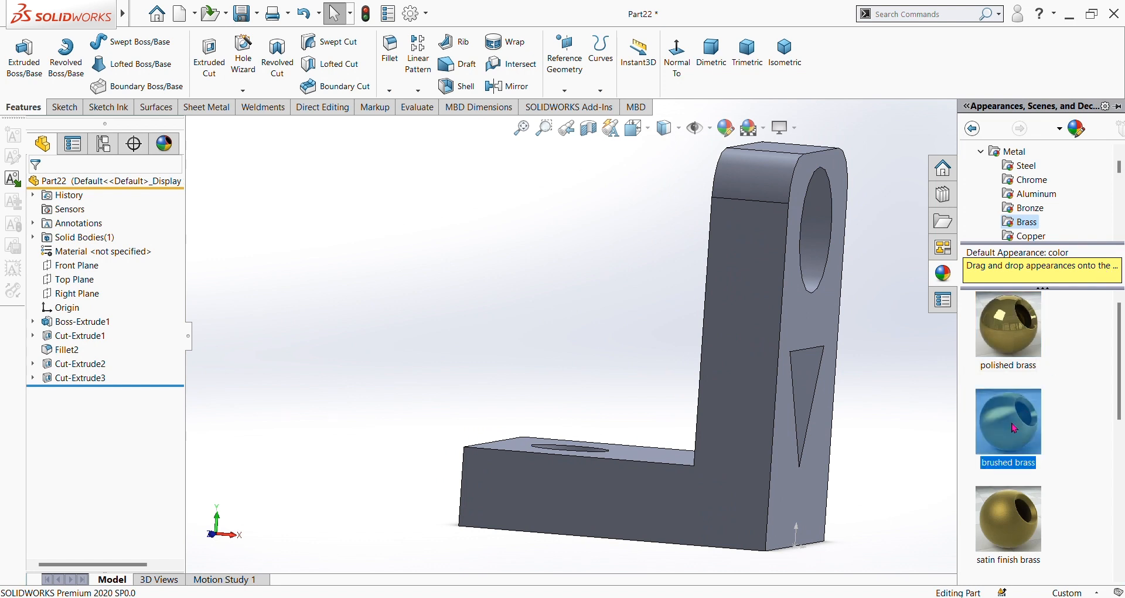
pyautogui.doubleClick(1014, 428)
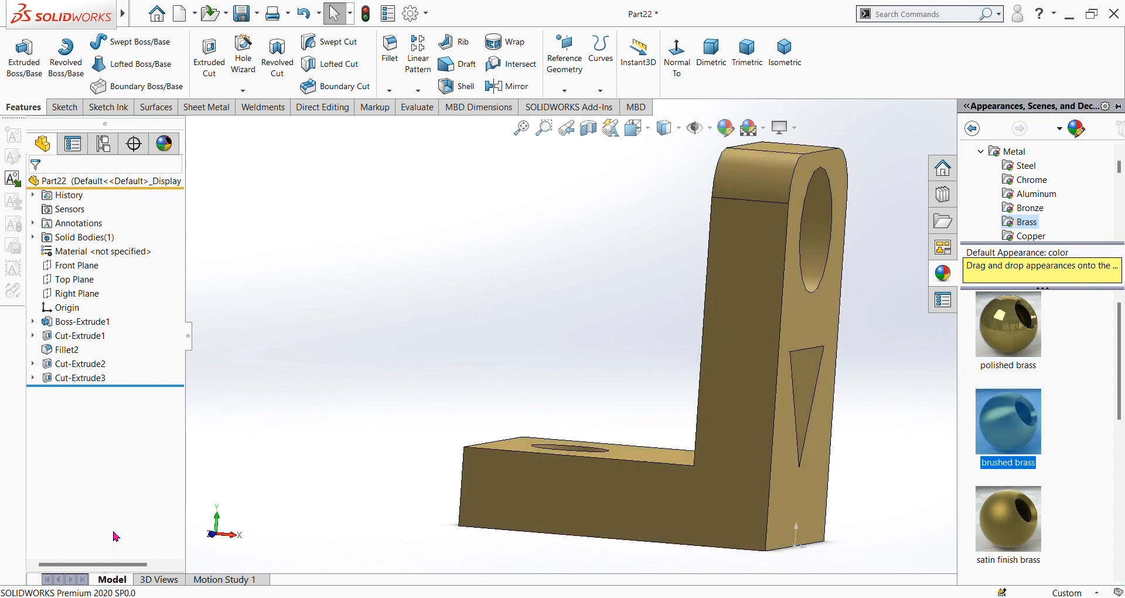
# Change the bracket's appearance colour to light cyan from the standard swatch palette
pyautogui.click(725, 128)
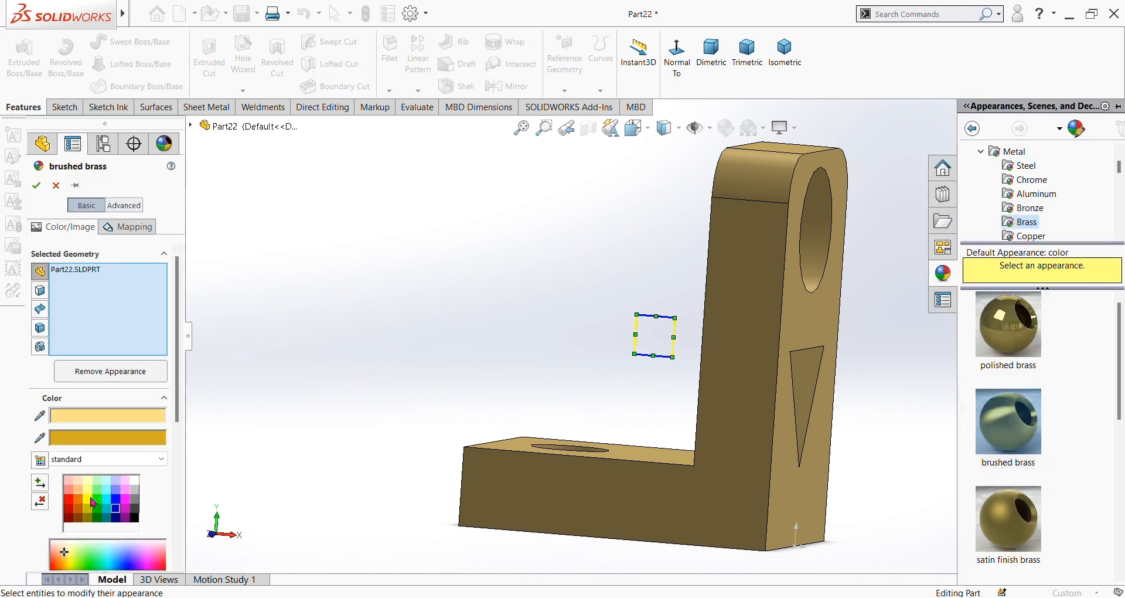
pyautogui.click(100, 499)
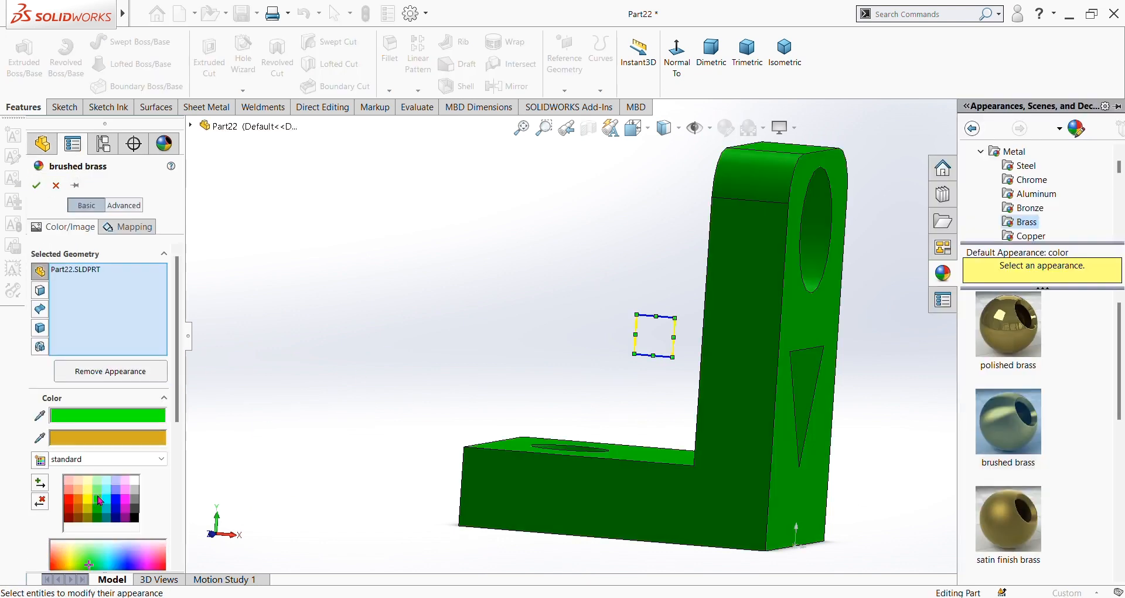
pyautogui.click(90, 481)
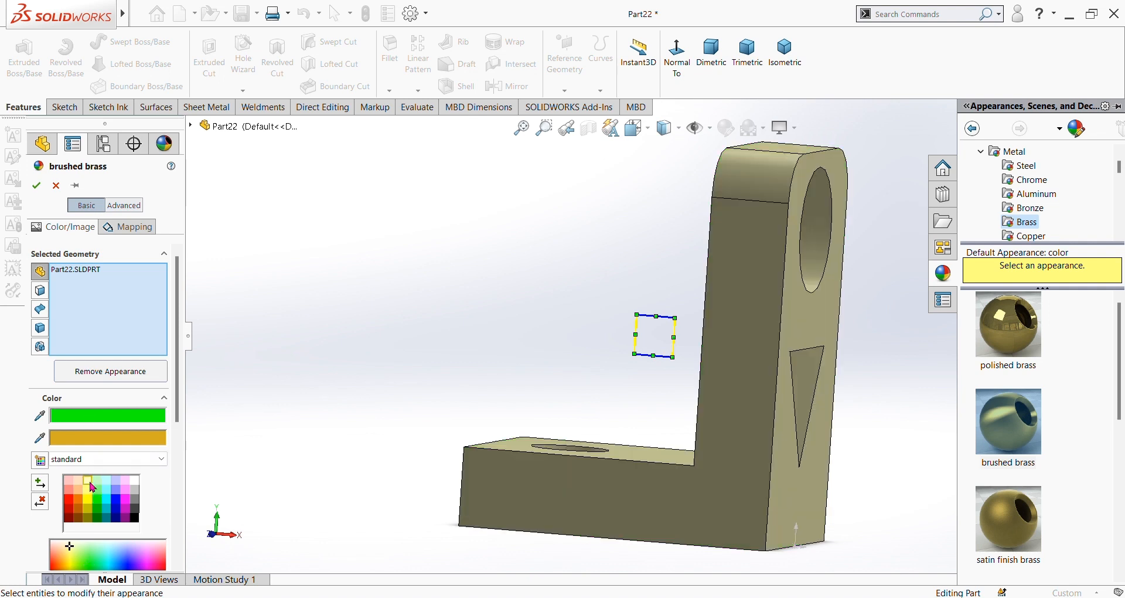
pyautogui.click(107, 490)
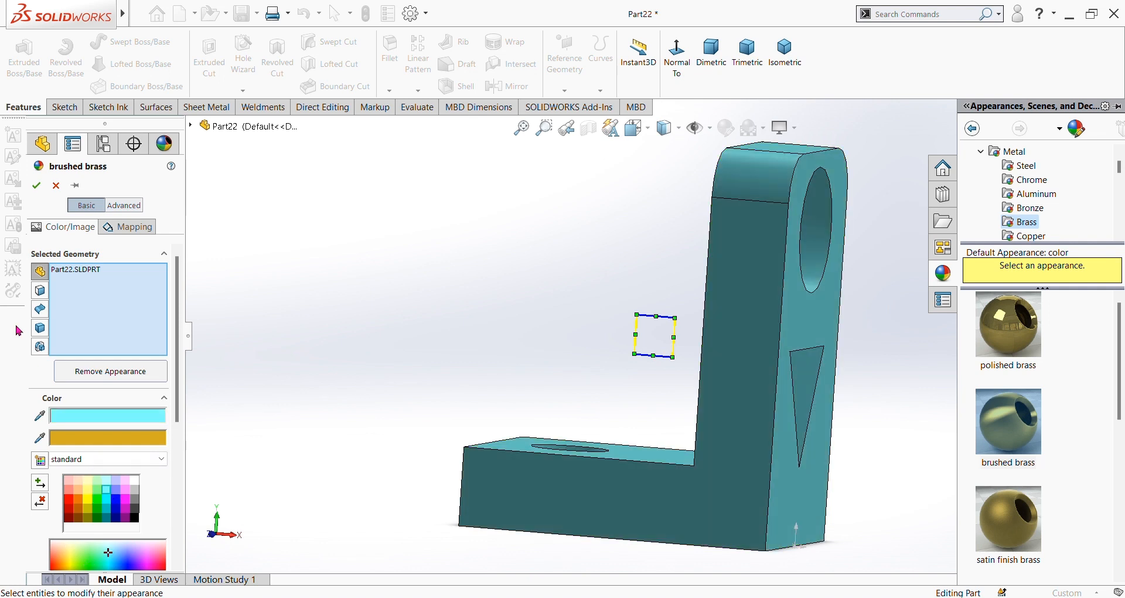
pyautogui.click(36, 186)
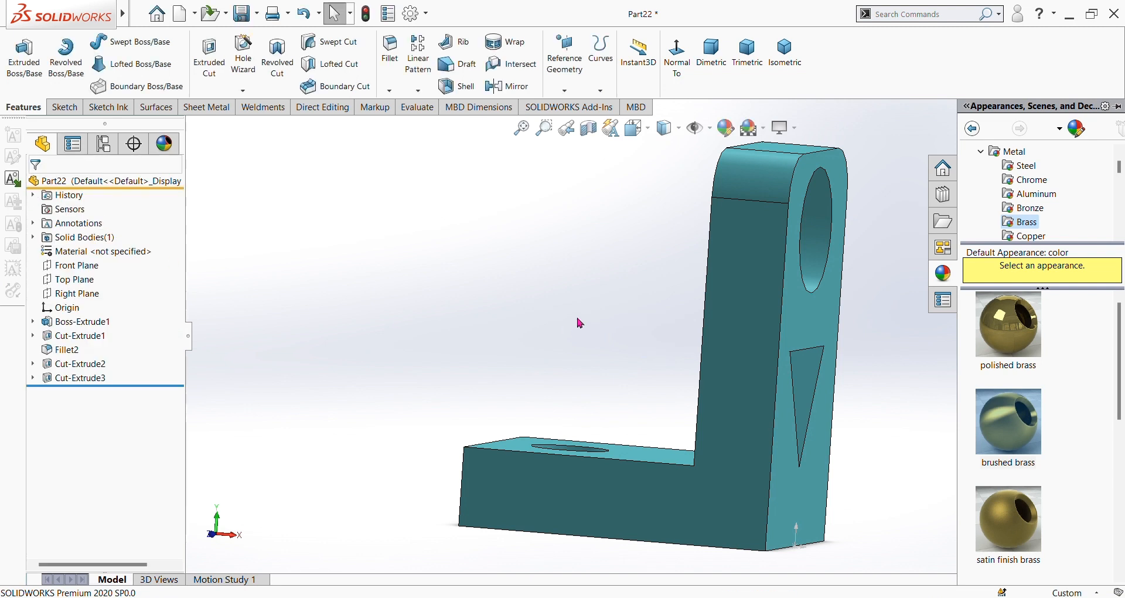
# Save the finished bracket part as H03 and inspect its holes and triangular cut-out from several angles
pyautogui.scroll(4, 790, 291)
pyautogui.moveTo(804, 317); pyautogui.dragTo(742, 320, button='middle')
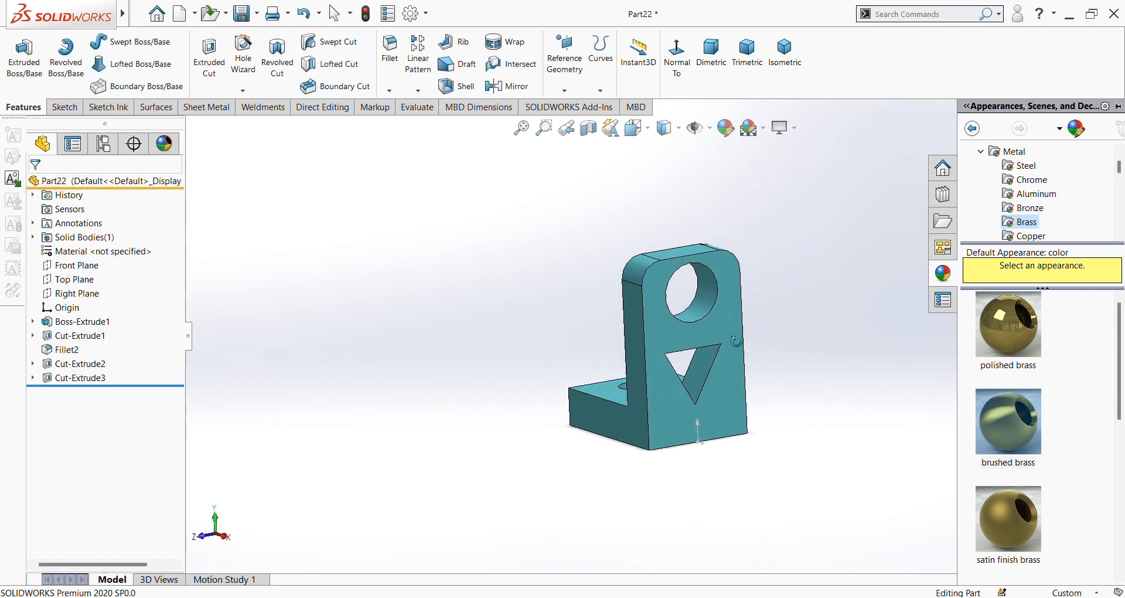
pyautogui.click(244, 14)
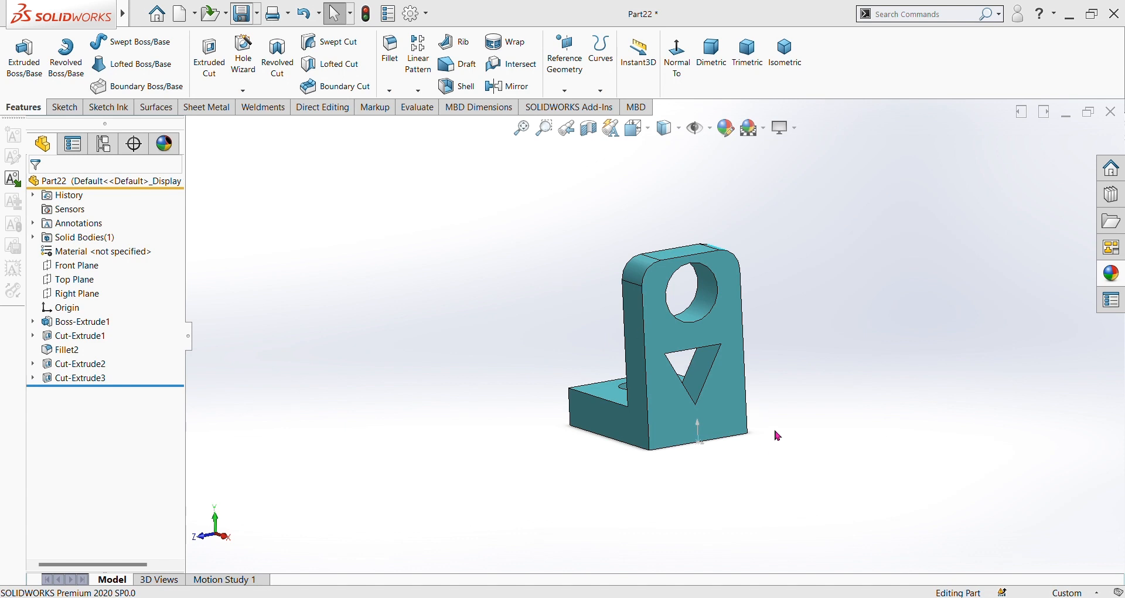
pyautogui.moveTo(765, 404); pyautogui.dragTo(851, 335, button='middle')
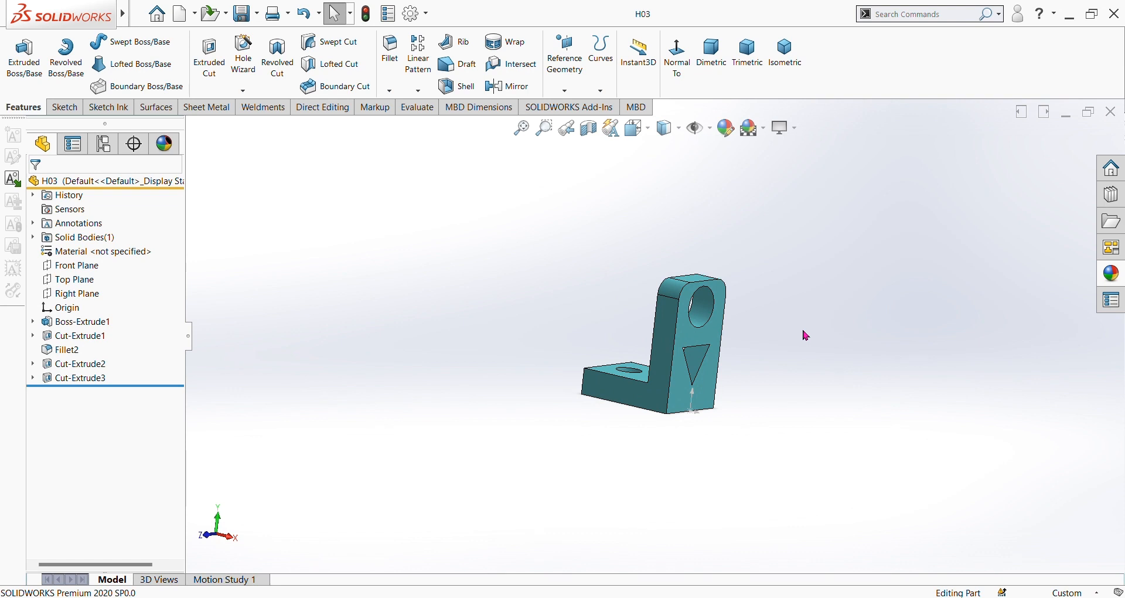
pyautogui.scroll(-5, 808, 287)
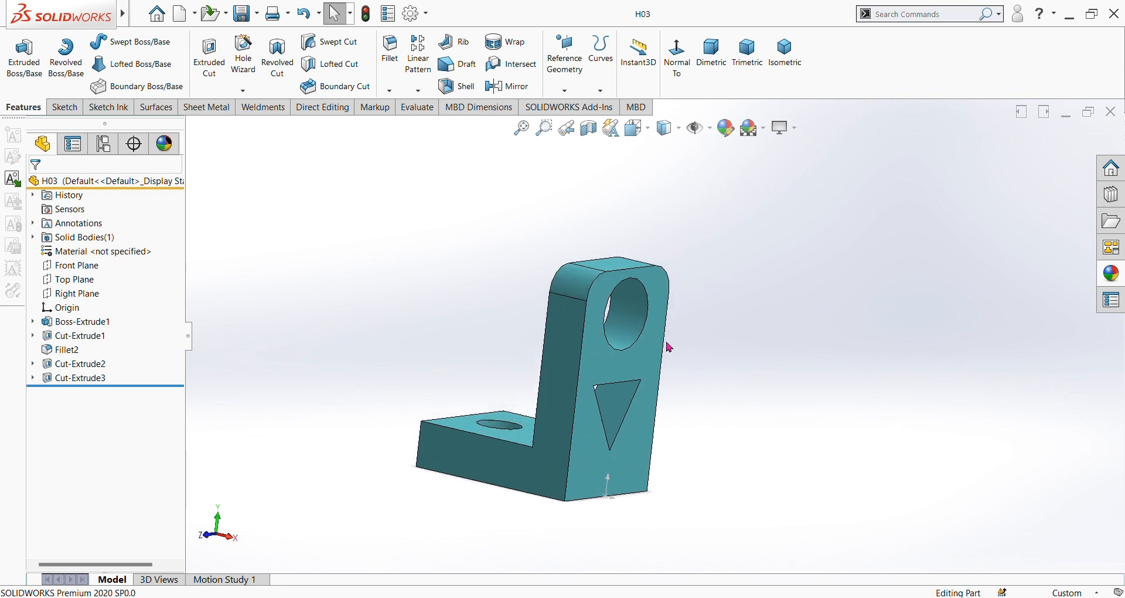
pyautogui.moveTo(708, 402); pyautogui.dragTo(745, 500, button='middle')
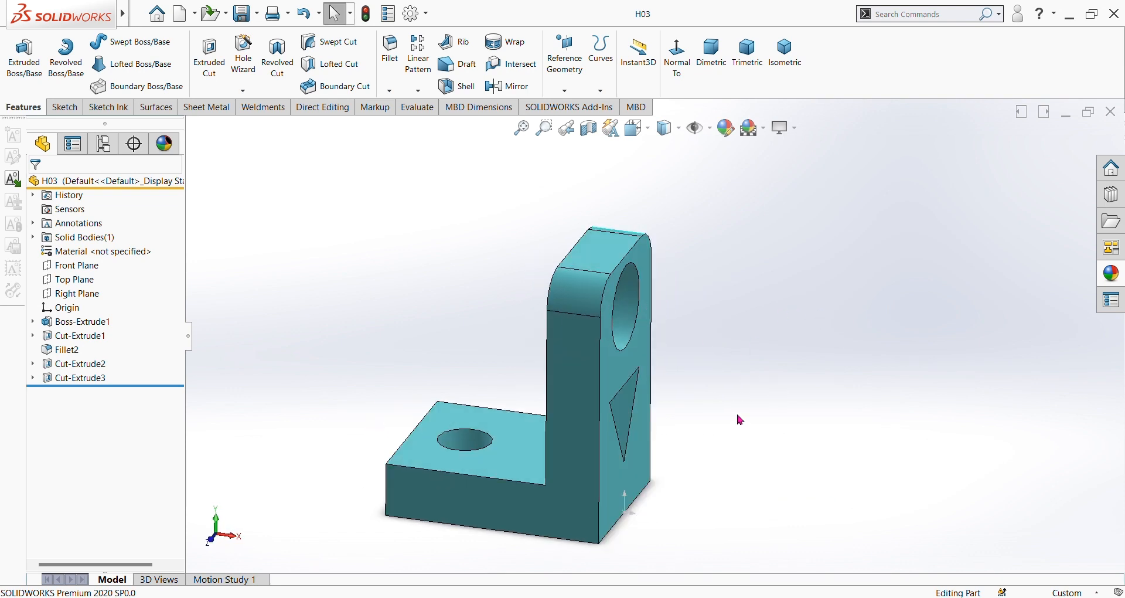
# Hide the reference planes in the display of the new part's Front Plane sketch
pyautogui.moveTo(82, 14)
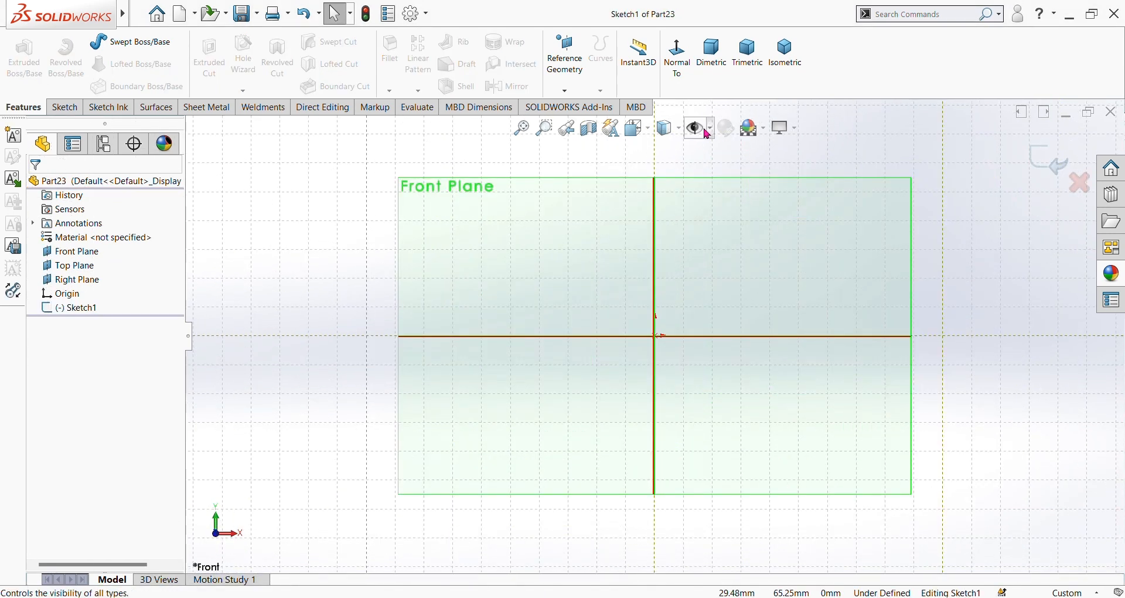
pyautogui.click(710, 130)
pyautogui.click(704, 155)
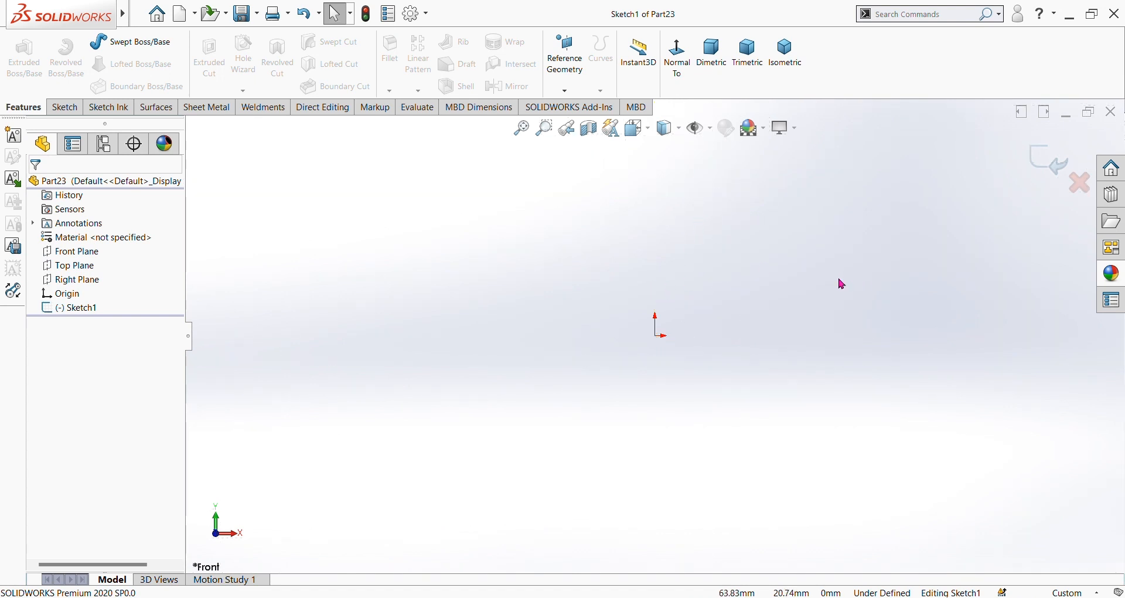
pyautogui.scroll(-2, 777, 275)
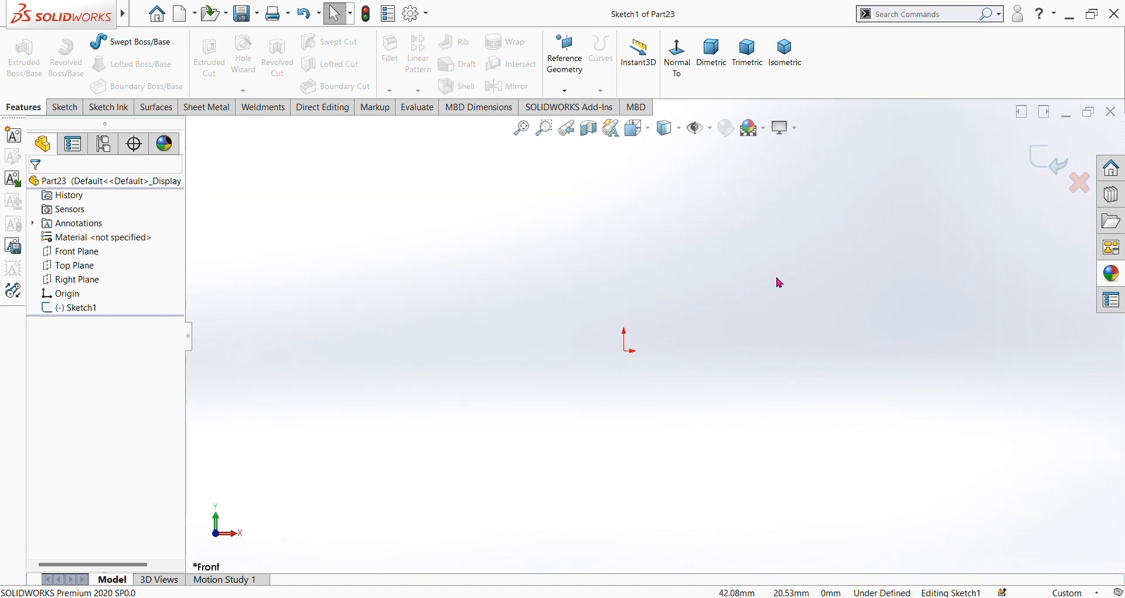
# Sketch a center rectangle about 20.6 mm high on the Front Plane, wider than tall and centred on the origin
pyautogui.click(65, 251)
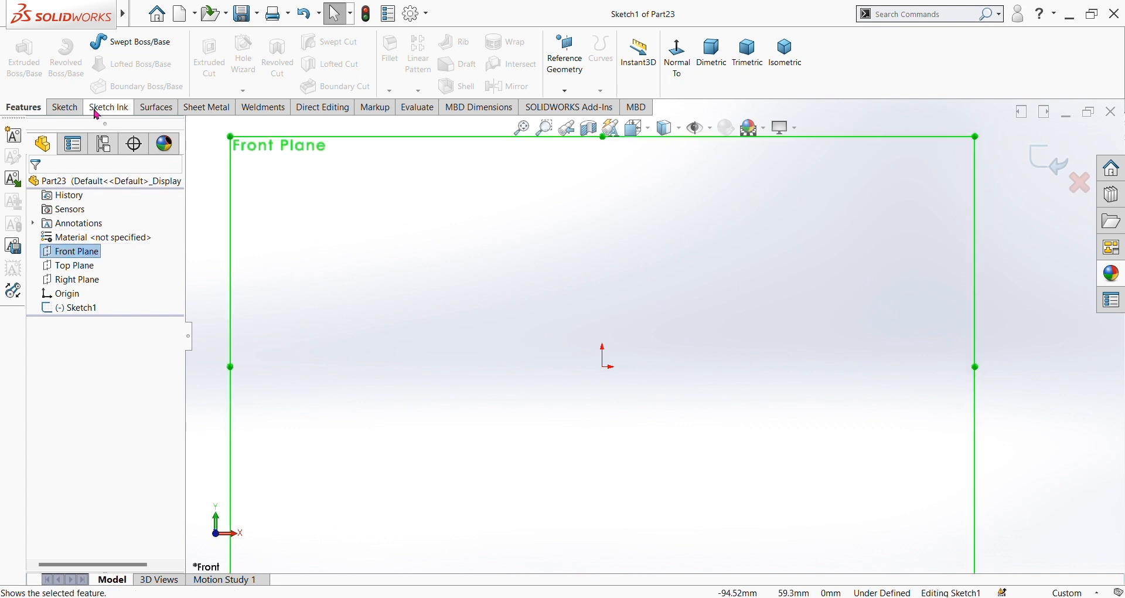
pyautogui.click(66, 108)
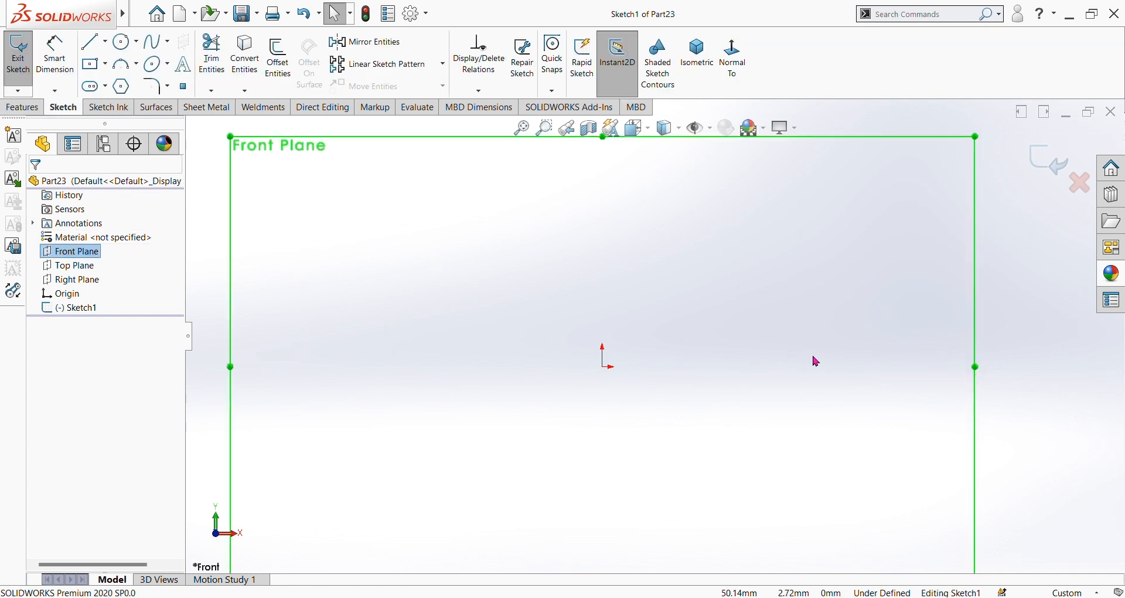
pyautogui.scroll(1, 820, 362)
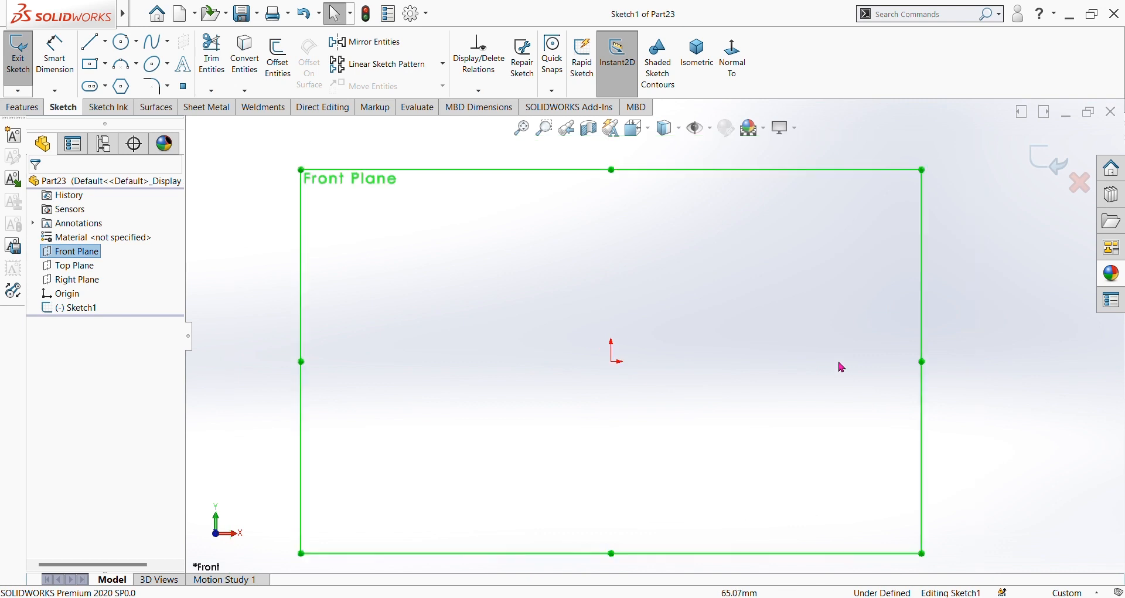
pyautogui.click(93, 69)
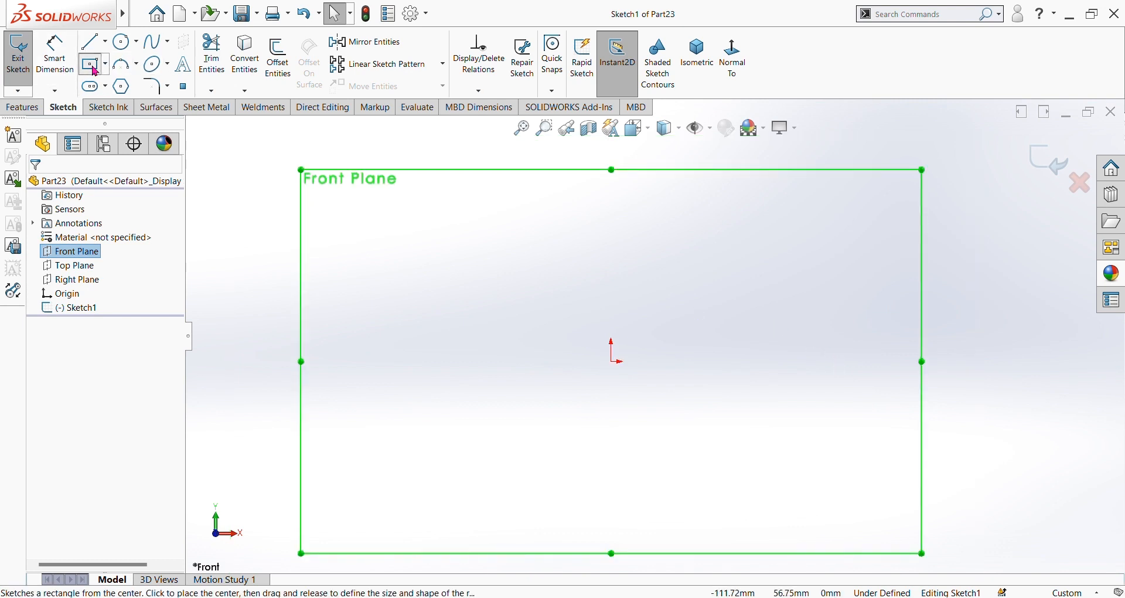
pyautogui.click(612, 361)
pyautogui.click(742, 397)
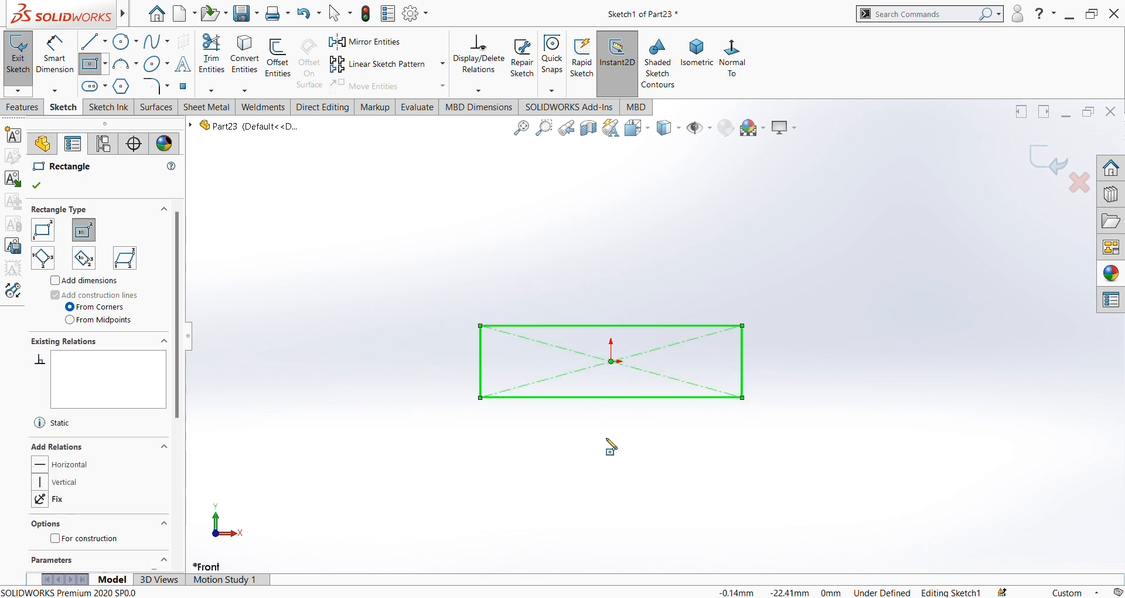
# Dimension the rectangle's height along its left vertical edge
pyautogui.click(55, 55)
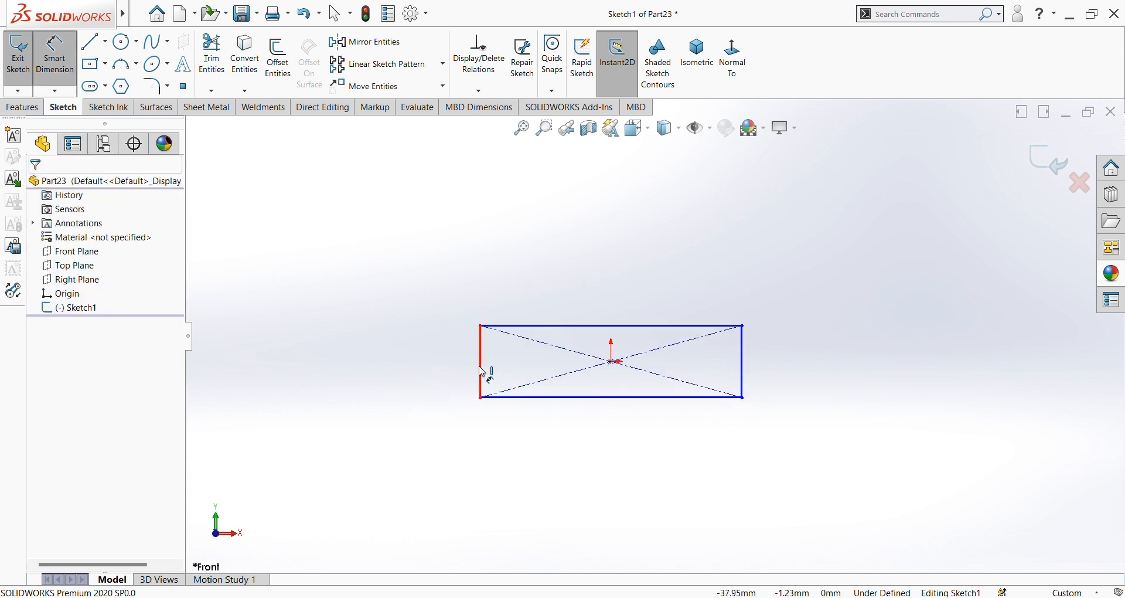
pyautogui.click(482, 372)
pyautogui.click(415, 373)
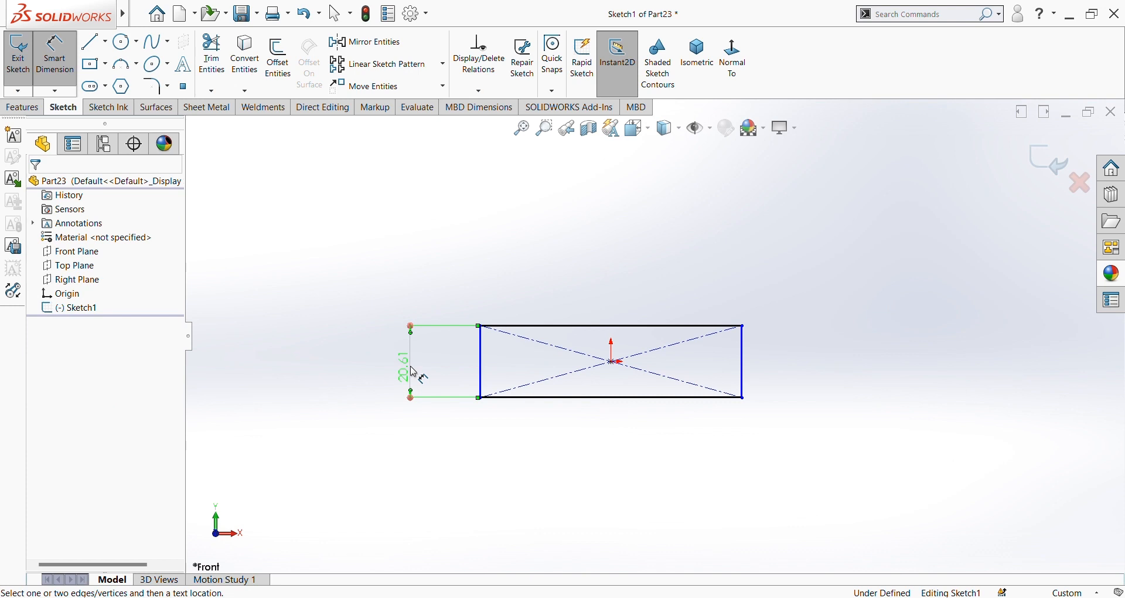
pyautogui.press('Escape')
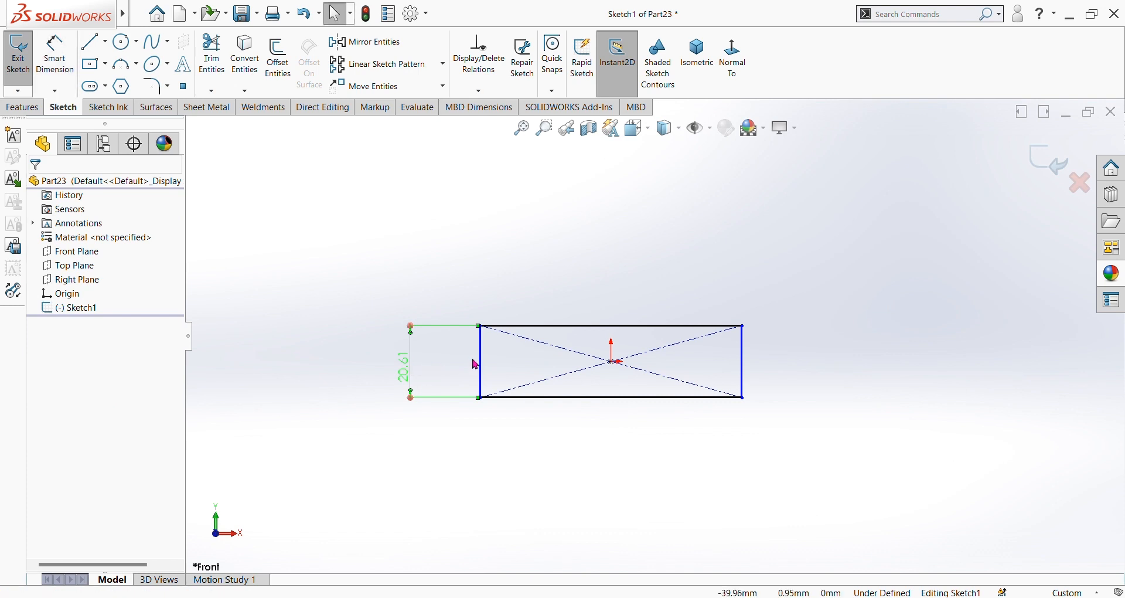
# Place the rectangle's height dimension beside its left edge and set it to 15 mm
pyautogui.click(413, 386)
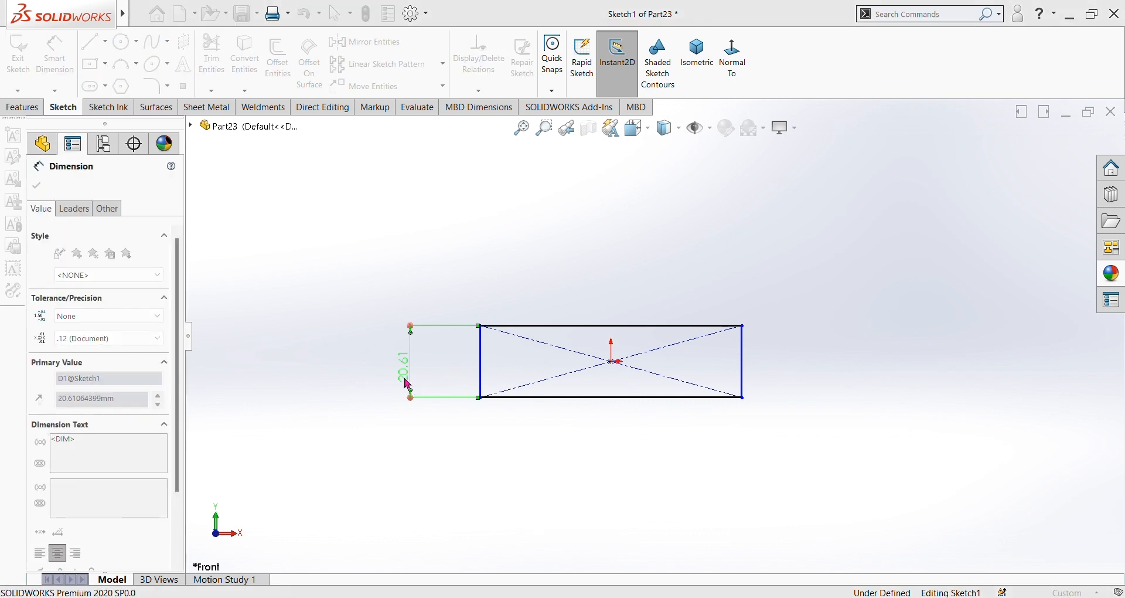
pyautogui.write('15')
pyautogui.press('Return')
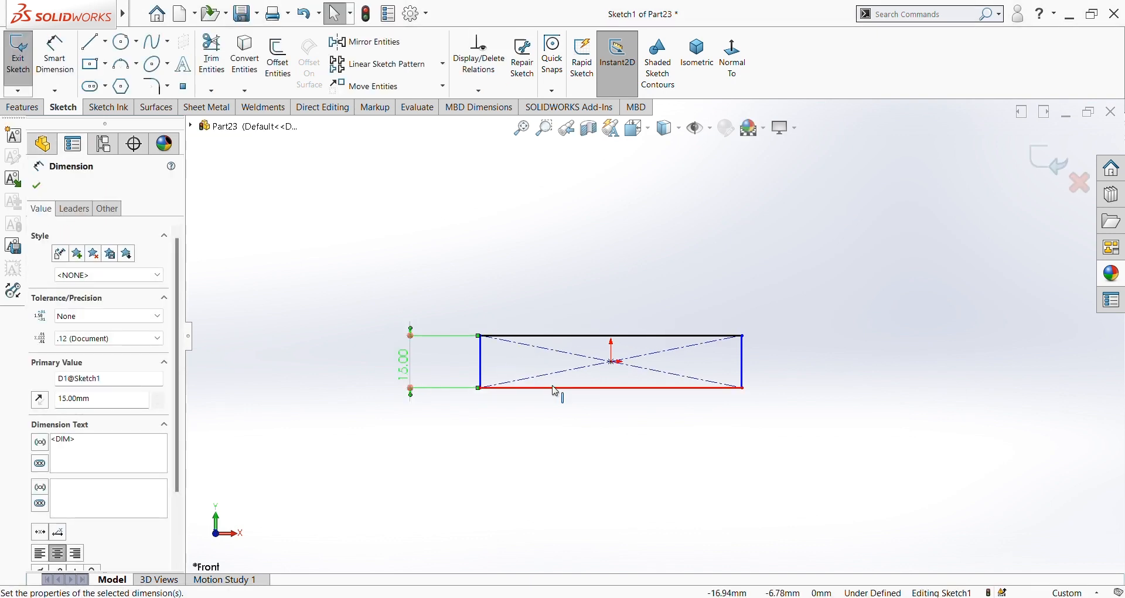
# Dimension the rectangle's width below its lower horizontal edge and set it to 55 mm
pyautogui.click(552, 387)
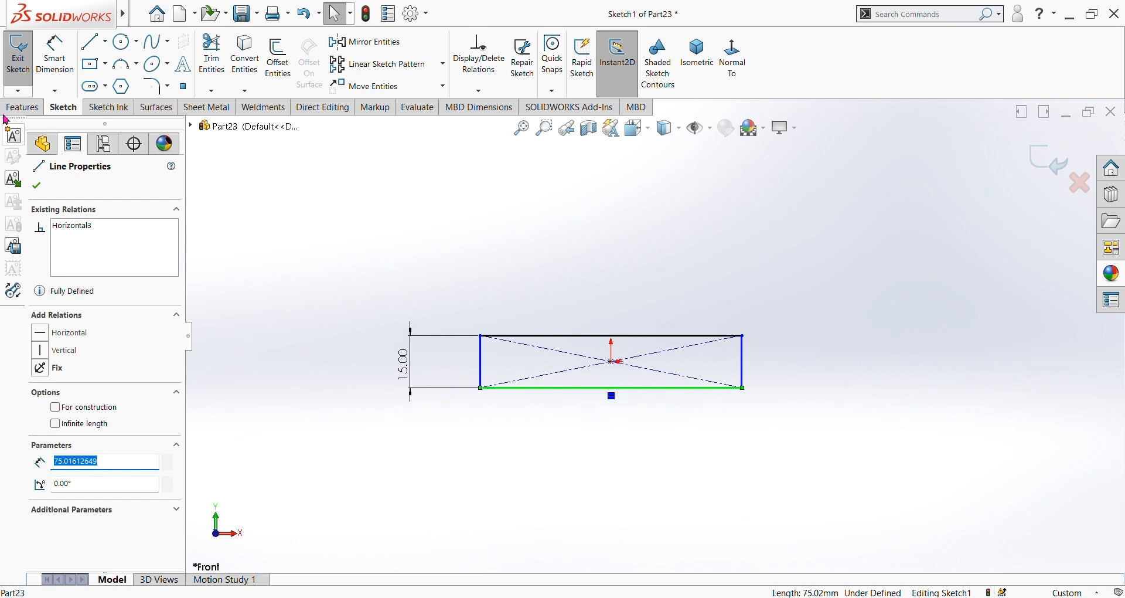
pyautogui.click(39, 182)
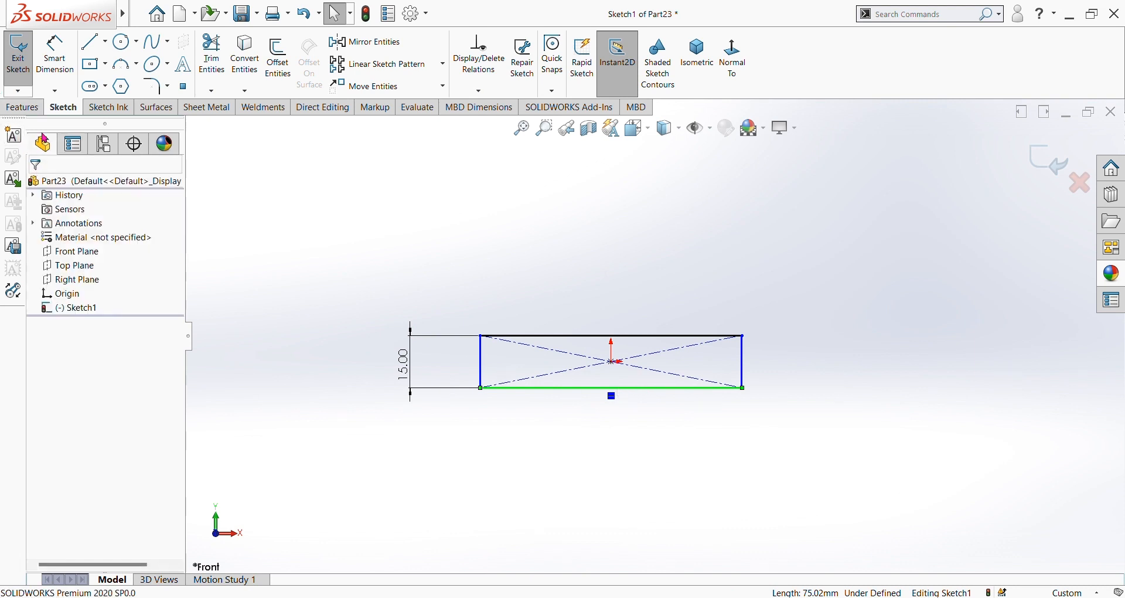
pyautogui.click(588, 388)
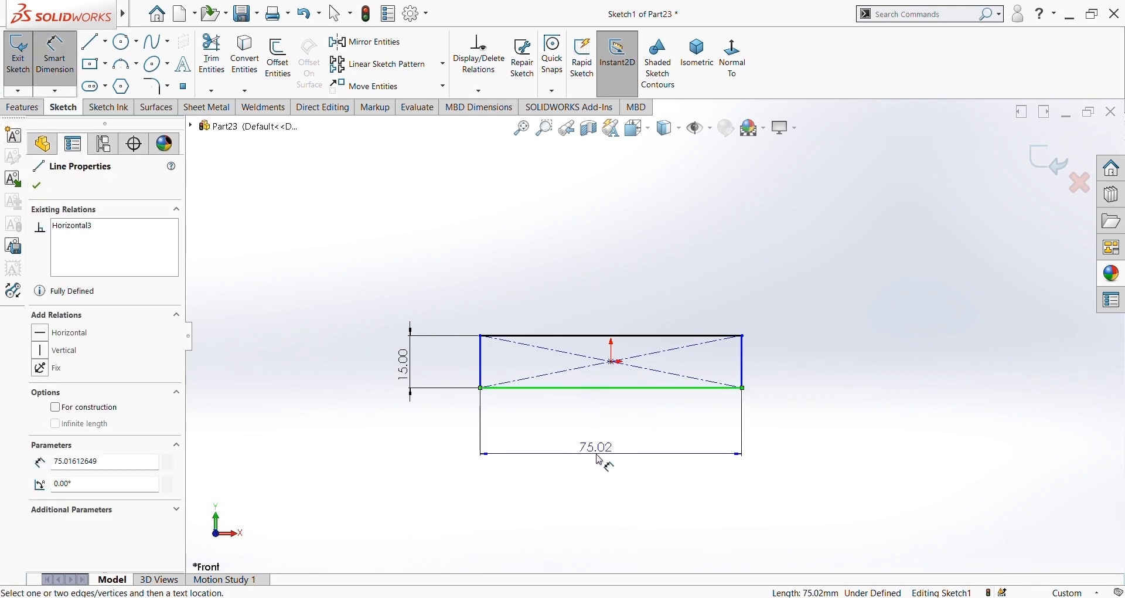
pyautogui.click(602, 454)
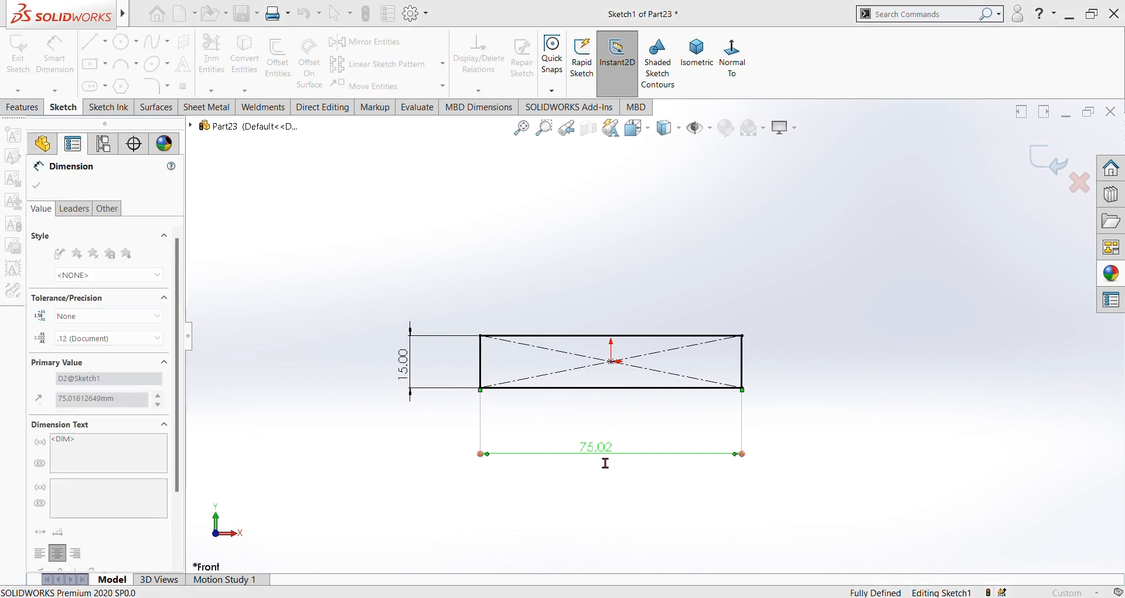
pyautogui.click(521, 433)
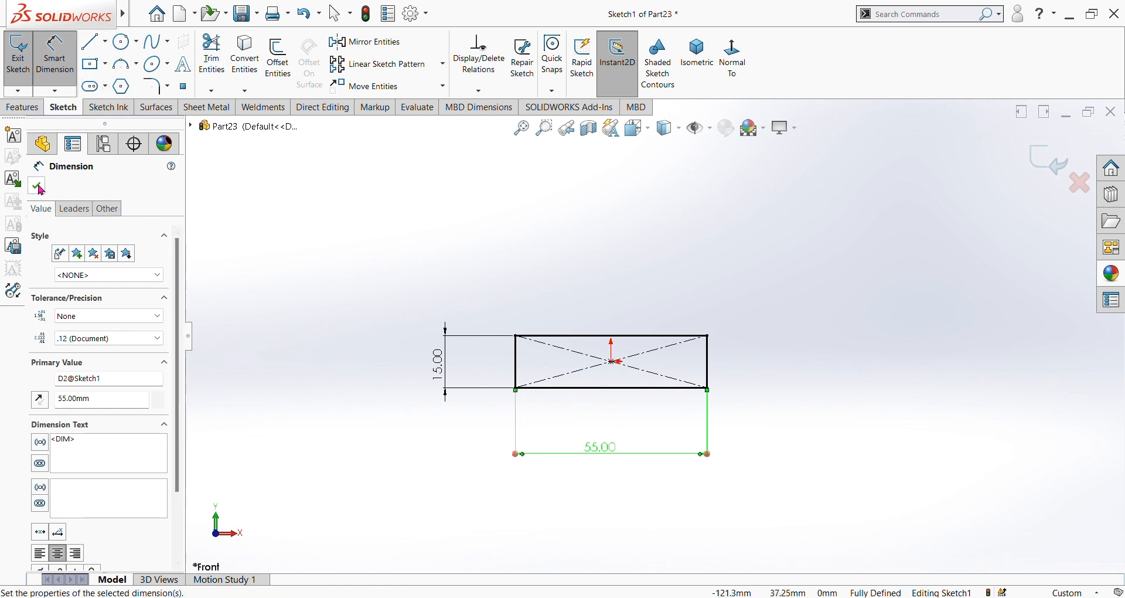
# Extrude the rectangle into a solid block using the Mid Plane end condition with a 30 mm depth
pyautogui.click(22, 107)
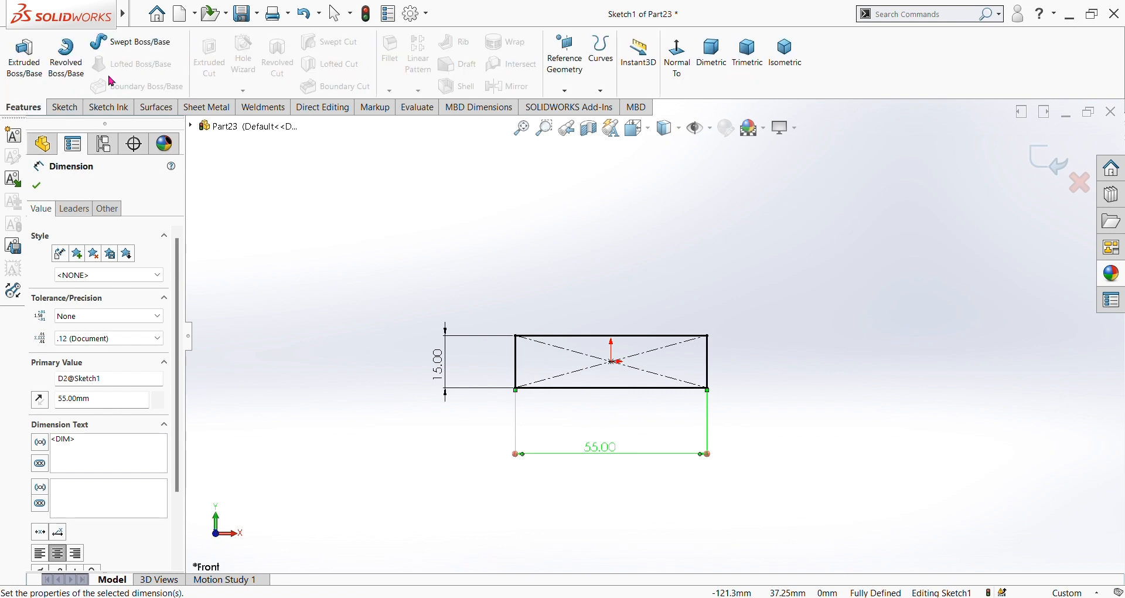
pyautogui.click(25, 72)
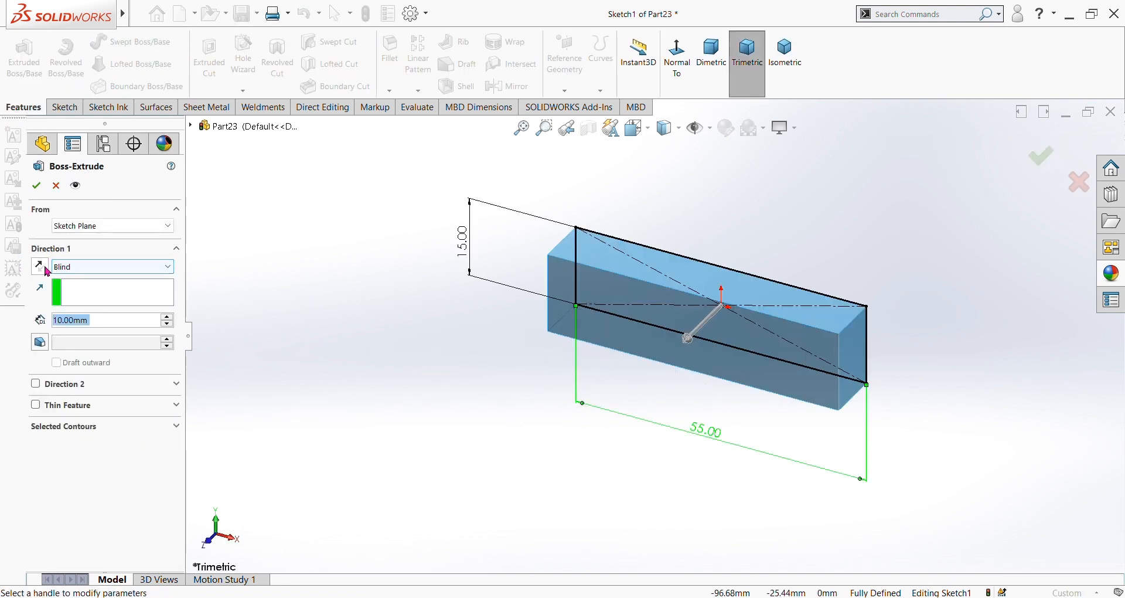
pyautogui.click(103, 269)
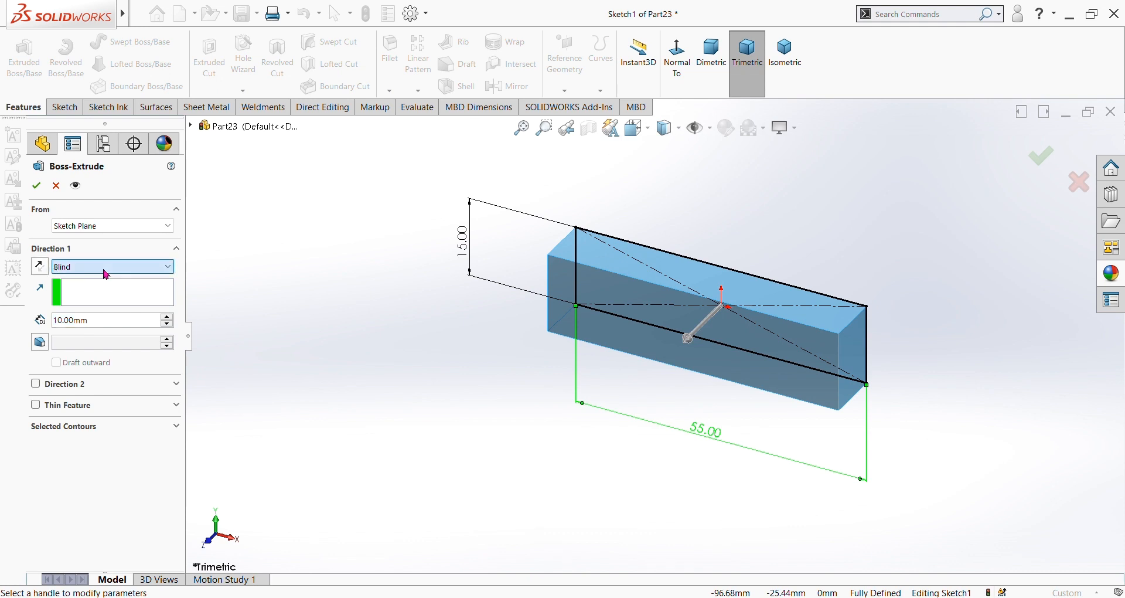
pyautogui.doubleClick(99, 319)
pyautogui.write('30')
pyautogui.press('Return')
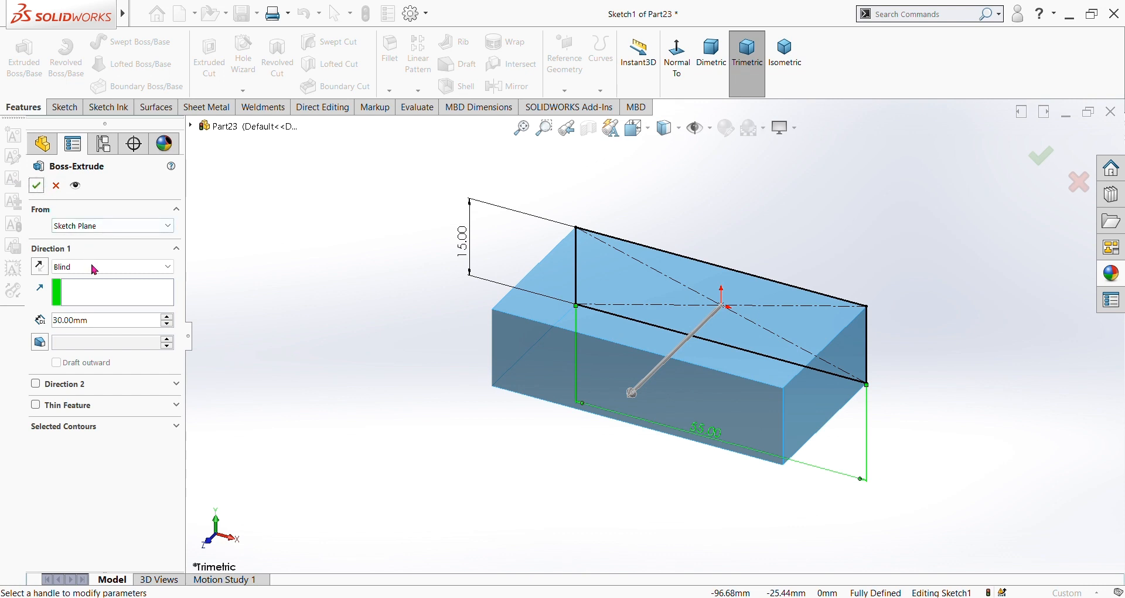
pyautogui.click(79, 339)
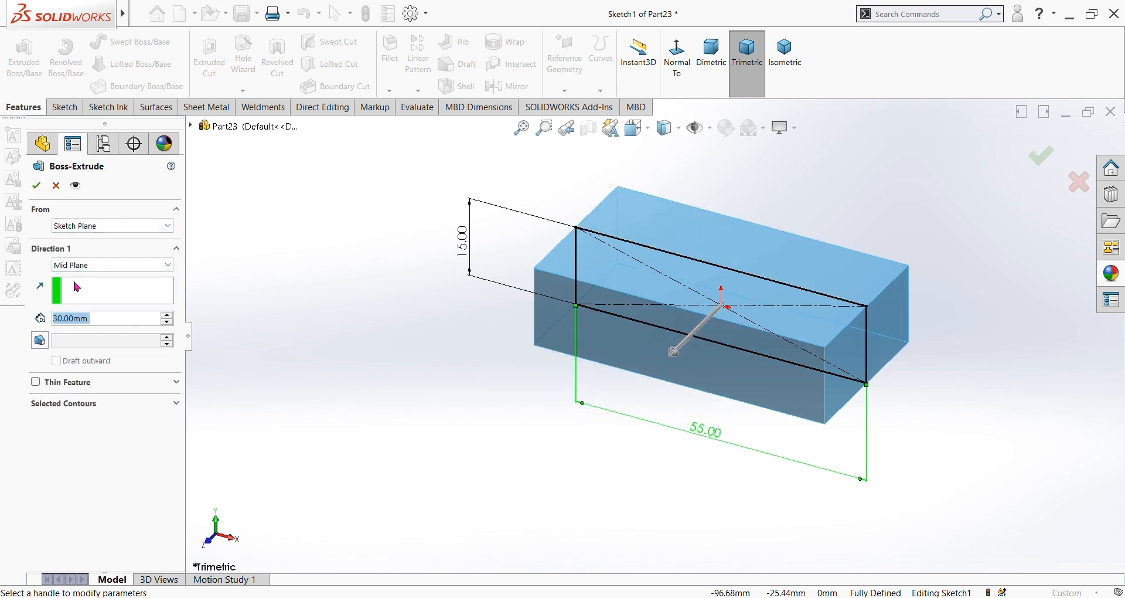
pyautogui.click(36, 186)
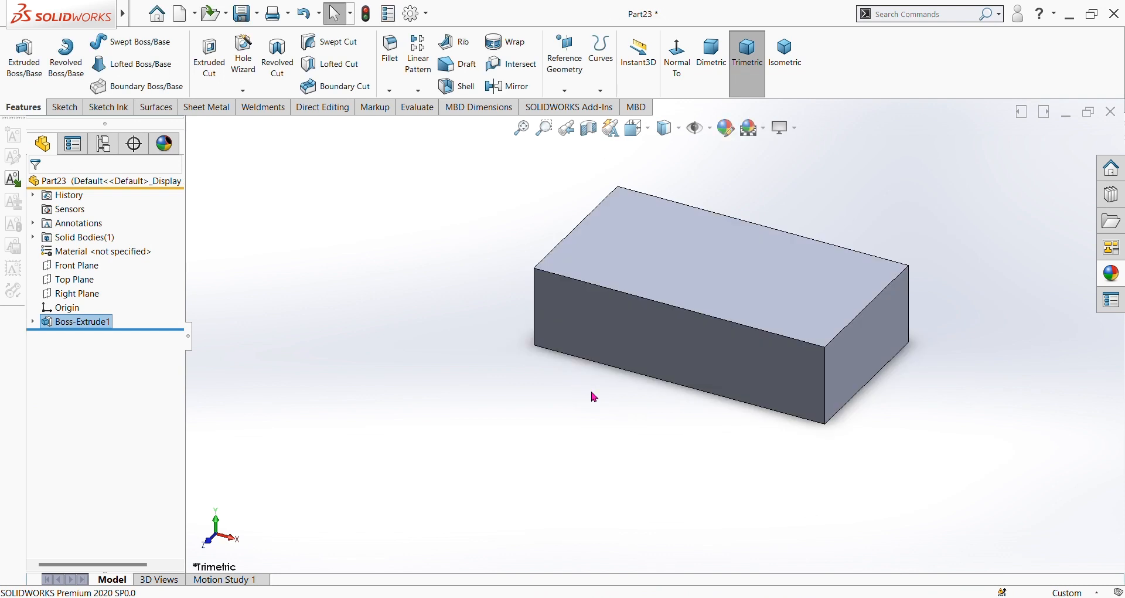
# Sketch corner rectangles about 7.5 mm high at the front face's upper left and upper right corners, the right one about 2.5 mm wide
pyautogui.moveTo(589, 389); pyautogui.dragTo(687, 317, button='middle')
pyautogui.click(687, 318)
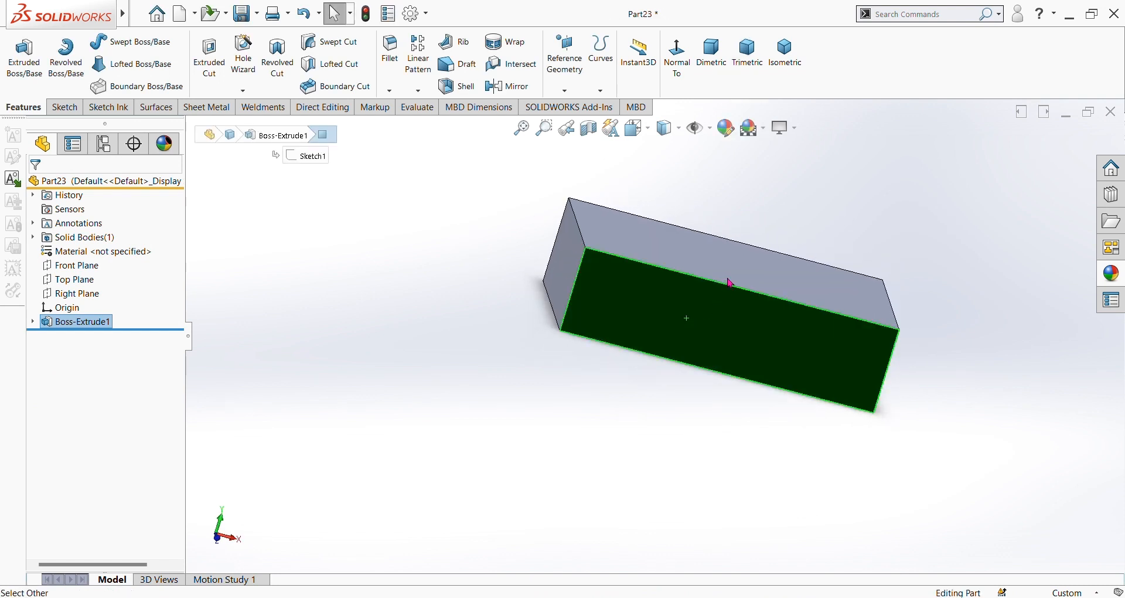
pyautogui.click(794, 293)
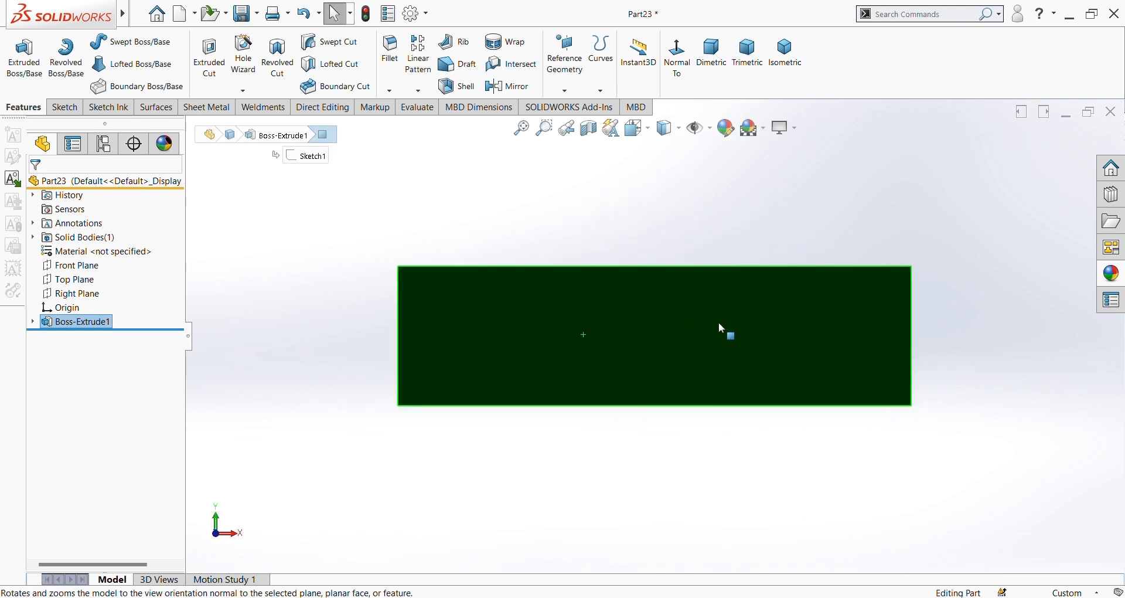
pyautogui.click(64, 107)
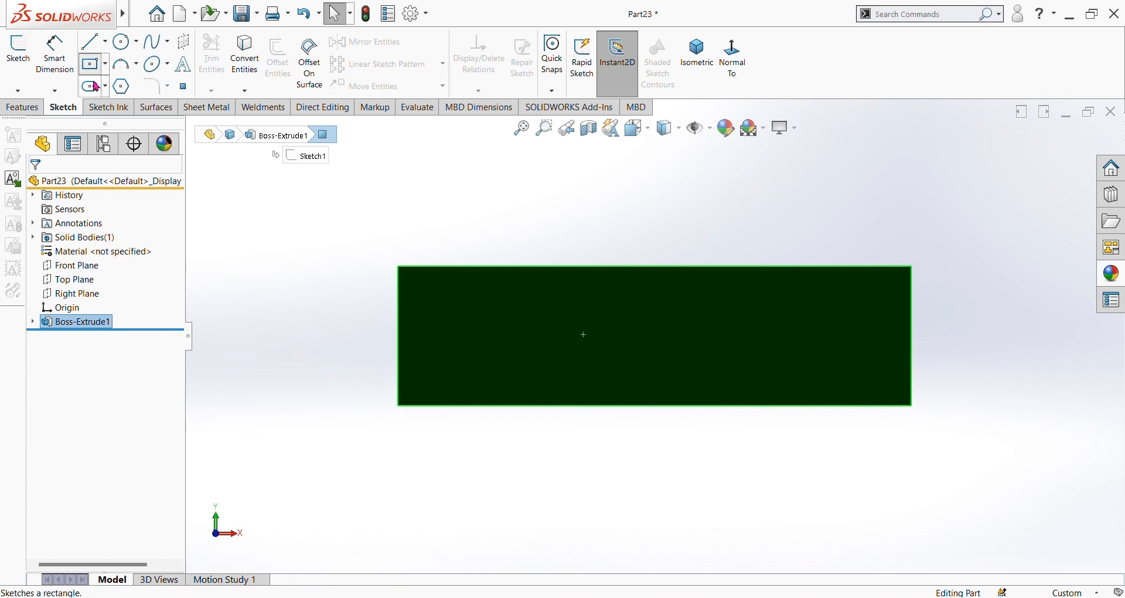
pyautogui.click(94, 85)
pyautogui.click(397, 267)
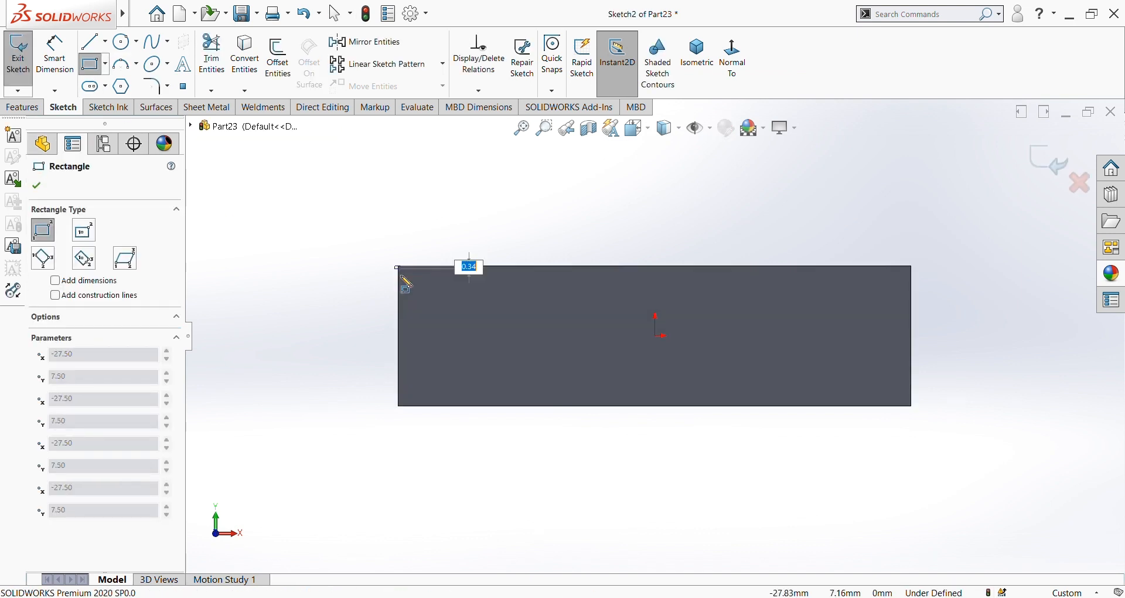
pyautogui.click(511, 335)
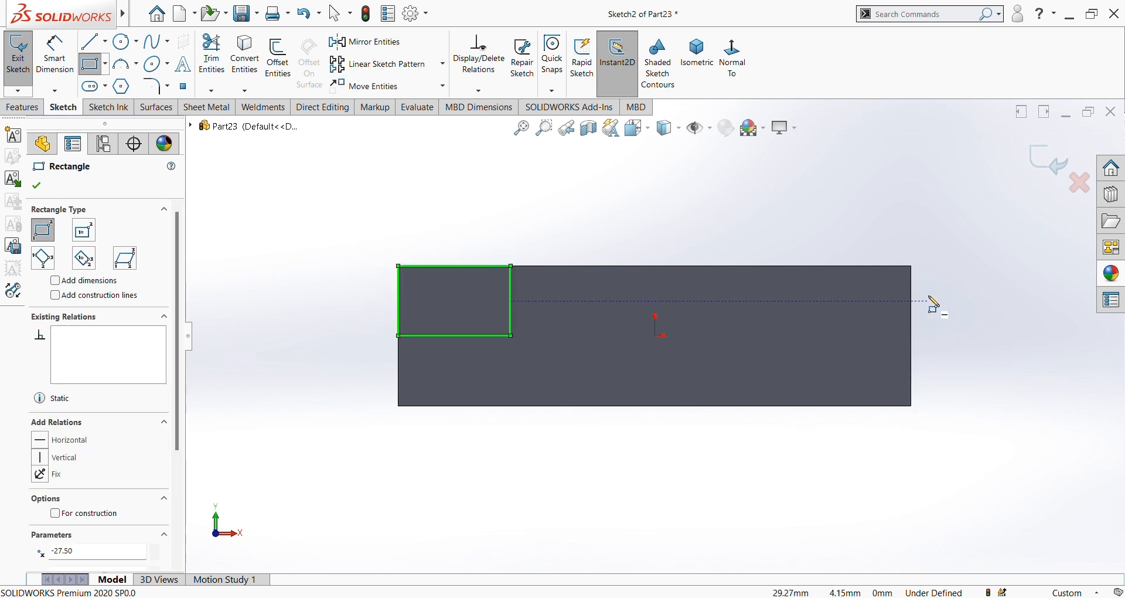
pyautogui.click(911, 266)
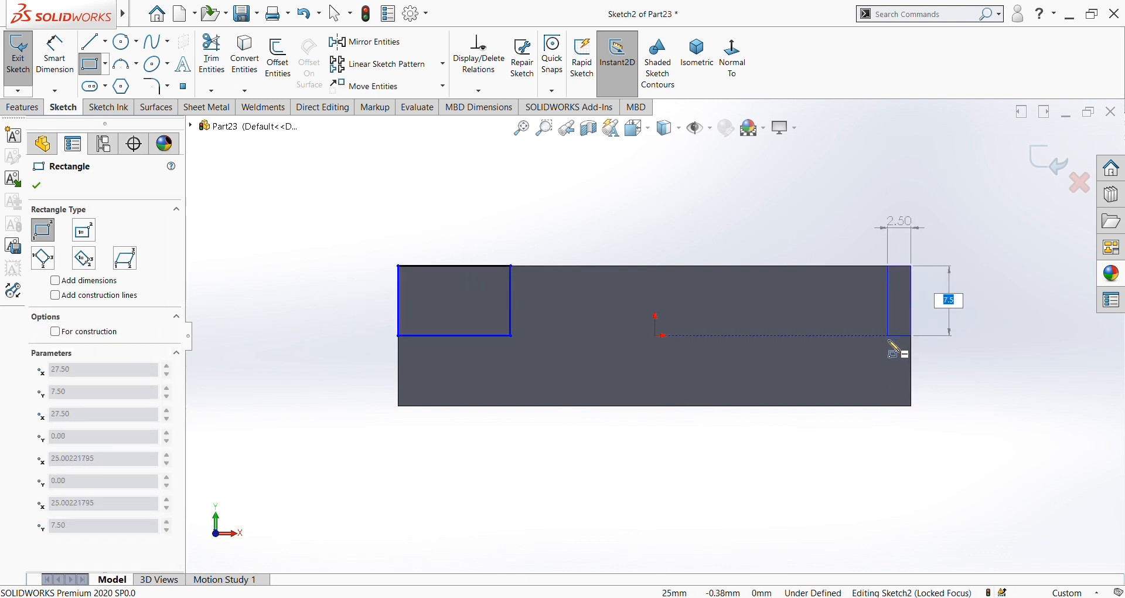
pyautogui.click(888, 335)
# Dimension the heights of the left and right corner rectangles on the front face, setting both to 5 mm
pyautogui.click(54, 56)
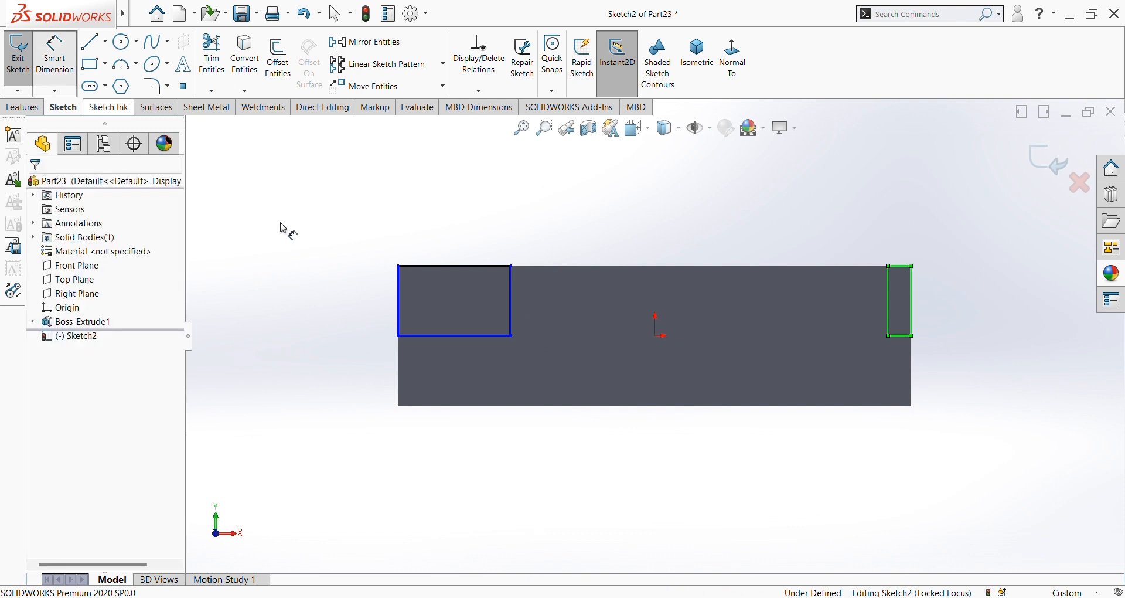
pyautogui.click(399, 307)
pyautogui.click(315, 312)
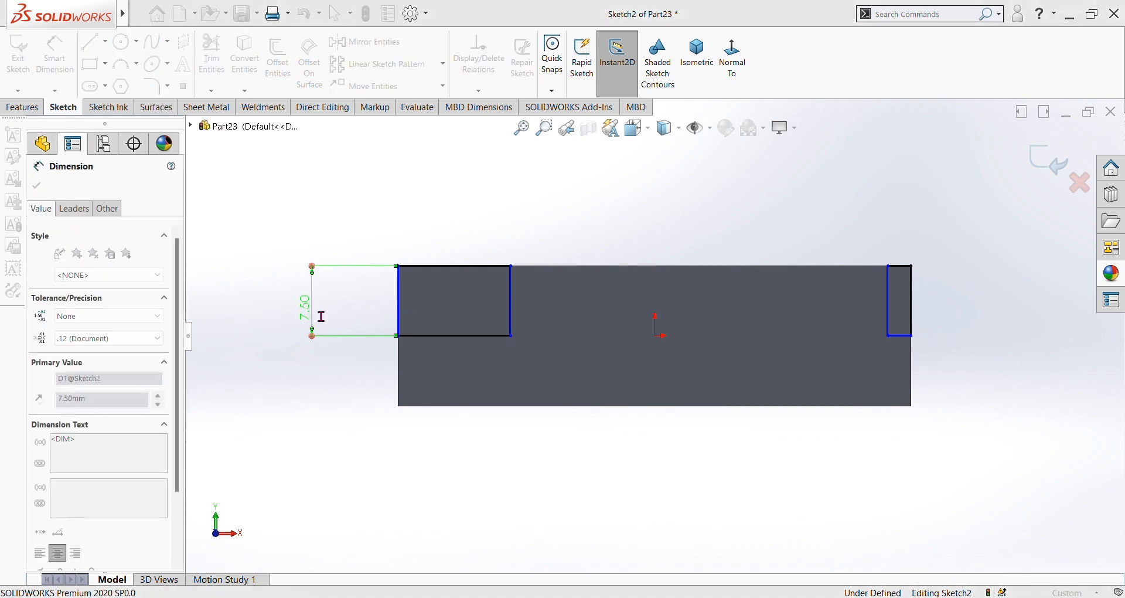
pyautogui.write('5')
pyautogui.press('Return')
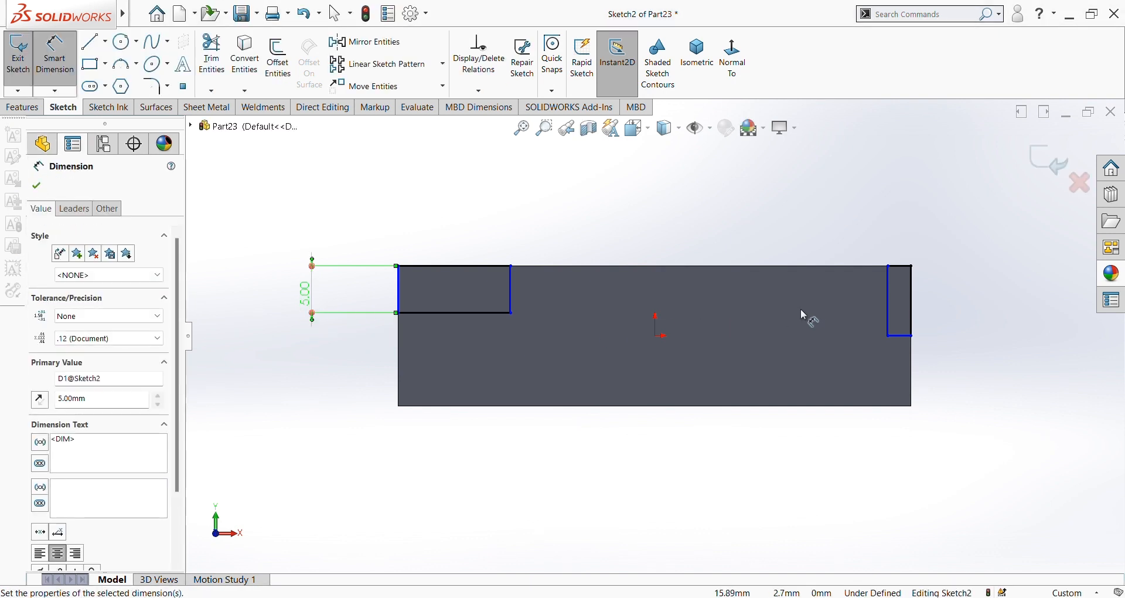
pyautogui.click(889, 314)
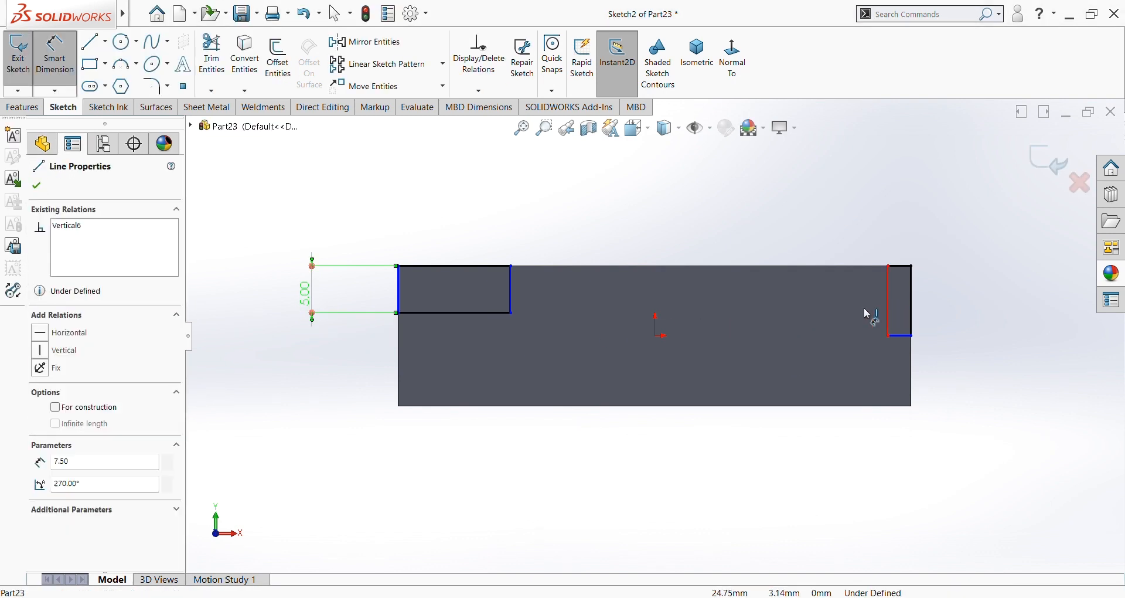
pyautogui.click(822, 317)
pyautogui.write('50mm')
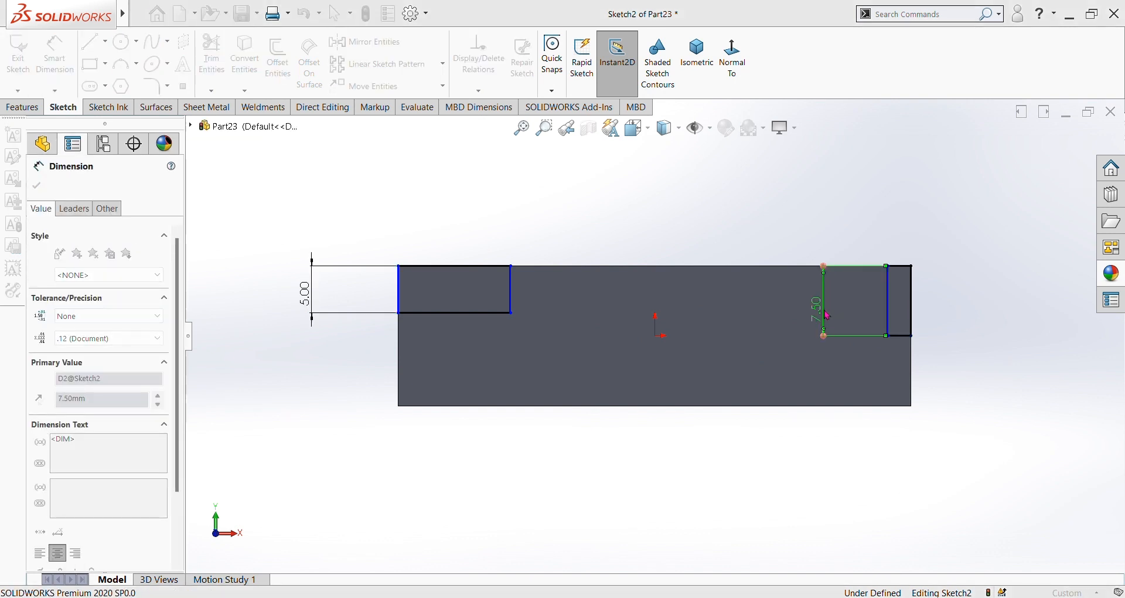
pyautogui.press('Return')
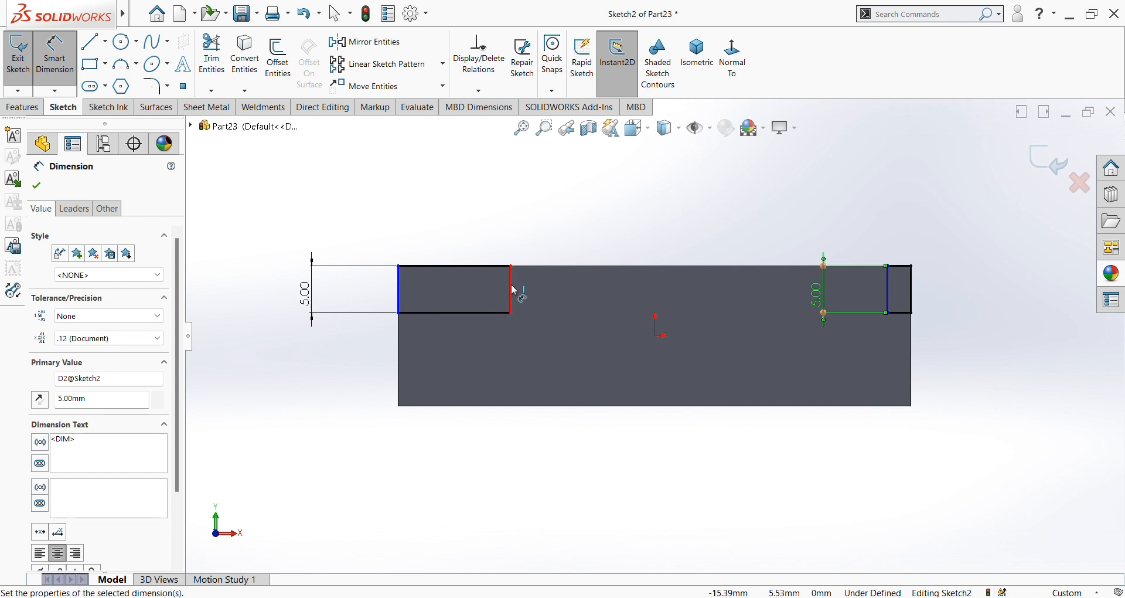
# Dimension the gap between the inner vertical edges of the two corner rectangles and set it to 15 mm
pyautogui.click(888, 293)
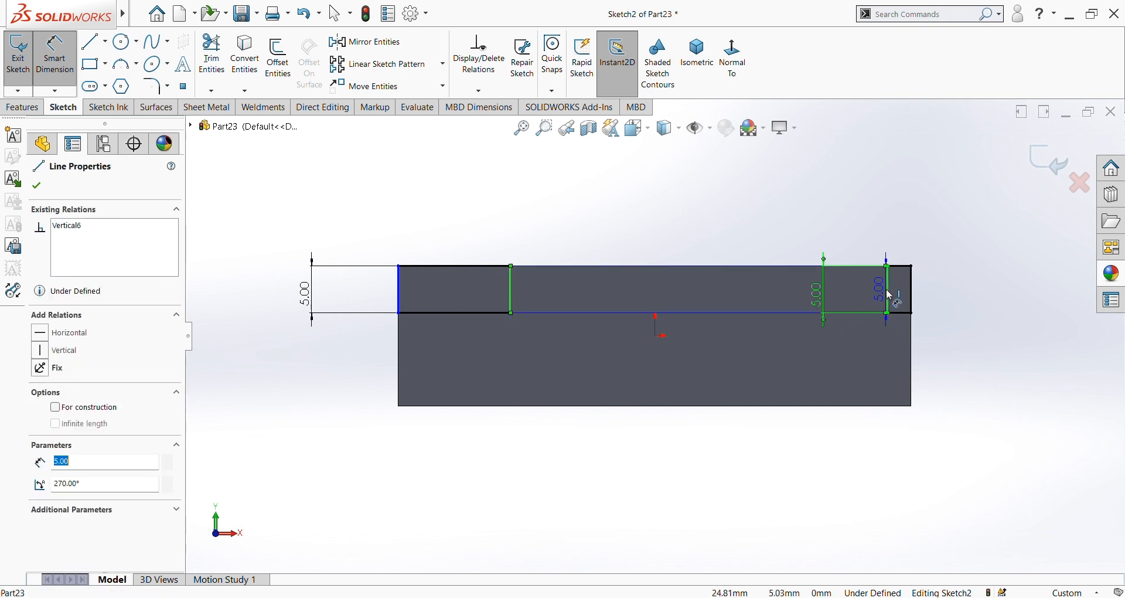
pyautogui.click(511, 289)
pyautogui.click(724, 241)
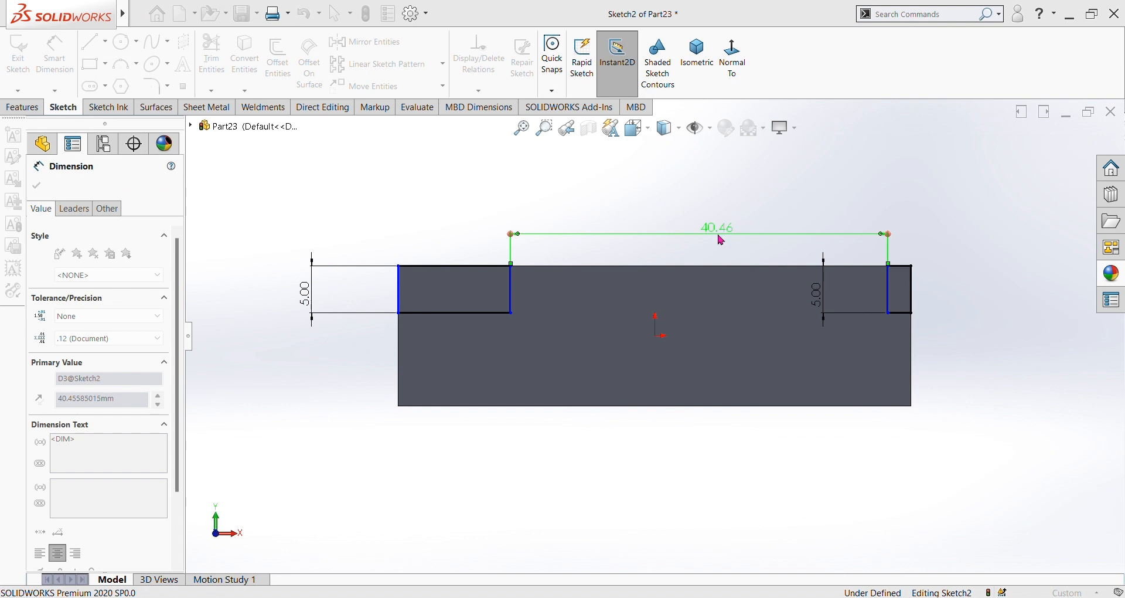
pyautogui.write('15')
pyautogui.press('Return')
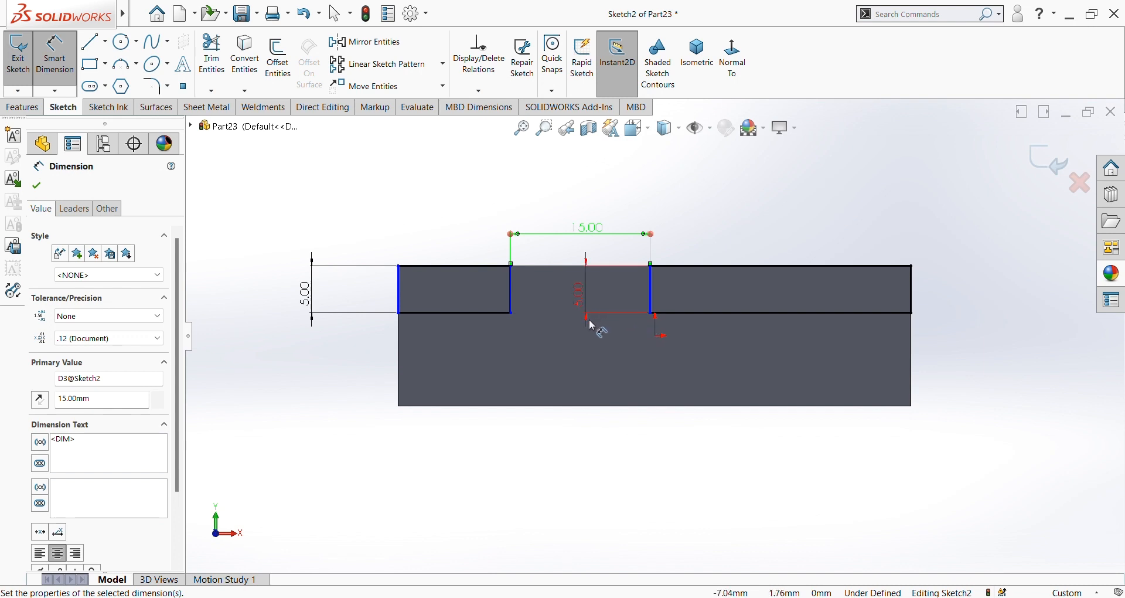
# Dimension the right corner rectangle's width along its lower edge and set it to 20 mm
pyautogui.click(801, 317)
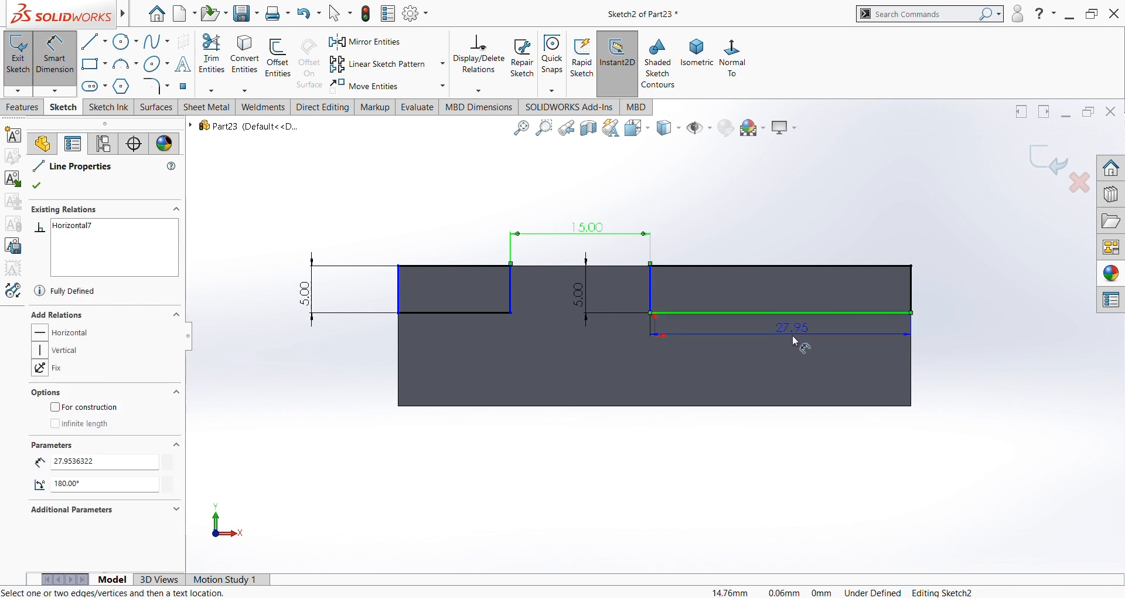
pyautogui.click(790, 359)
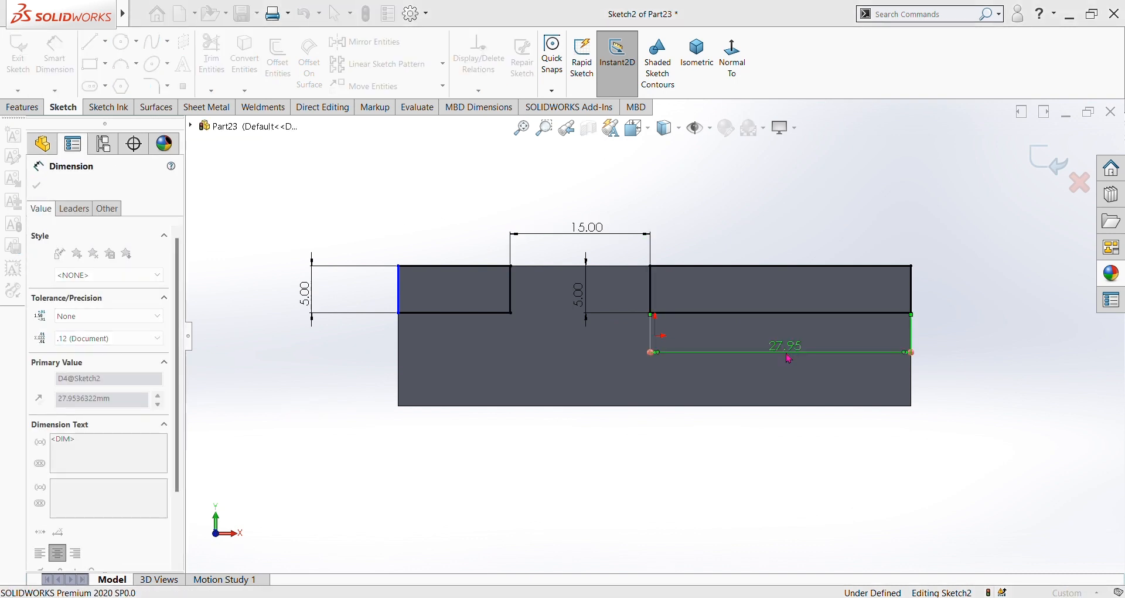
pyautogui.write('20')
pyautogui.press('Return')
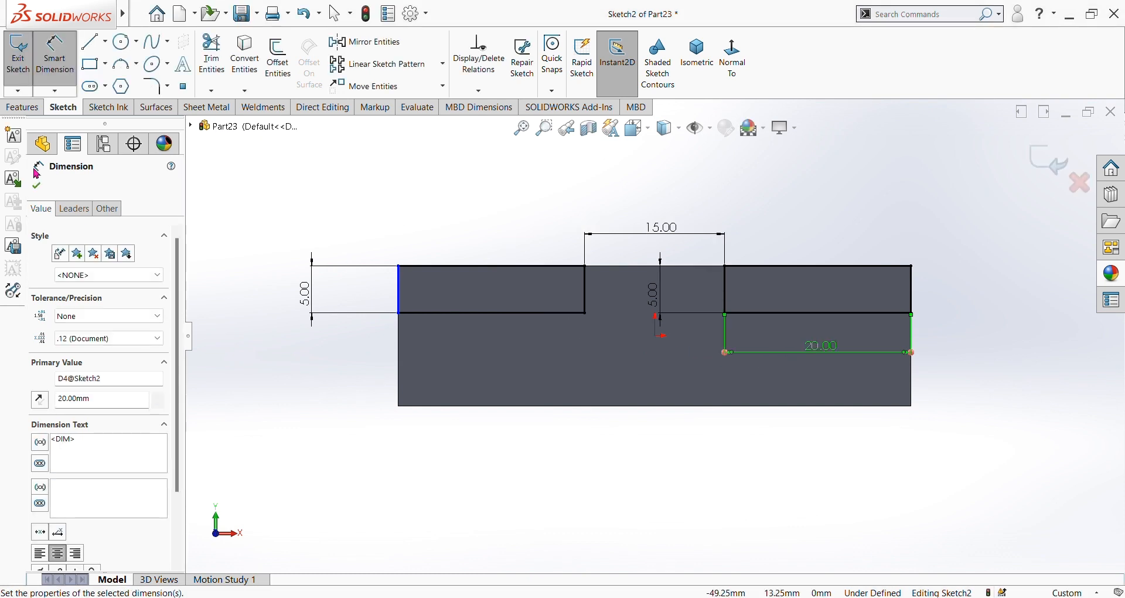
# Cut both corner rectangles through the block with a Blind extruded cut 30 mm deep
pyautogui.click(23, 108)
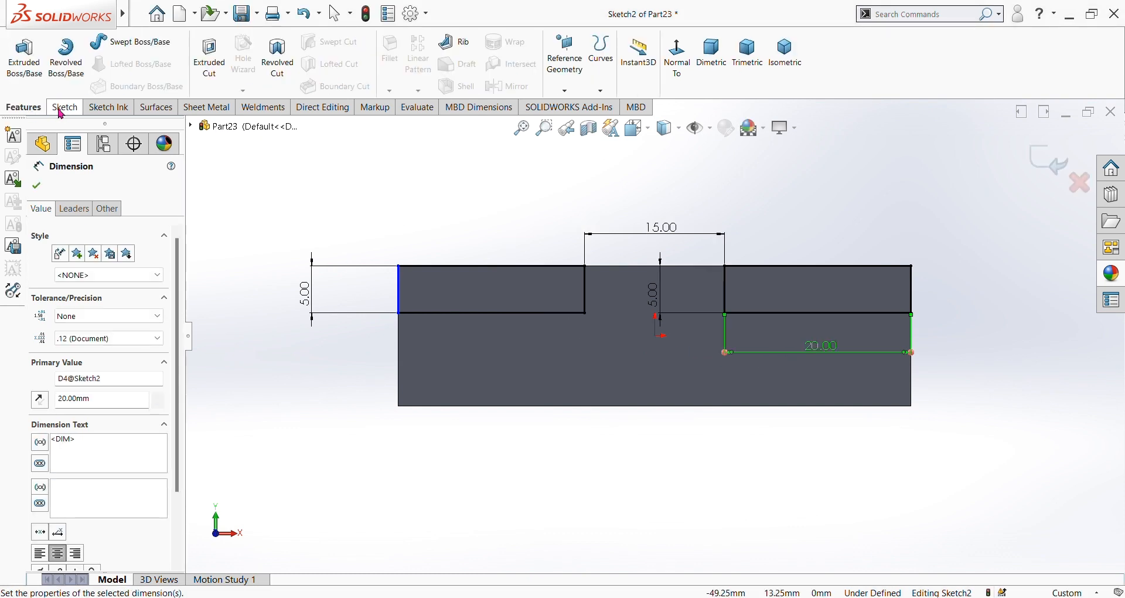
pyautogui.click(209, 58)
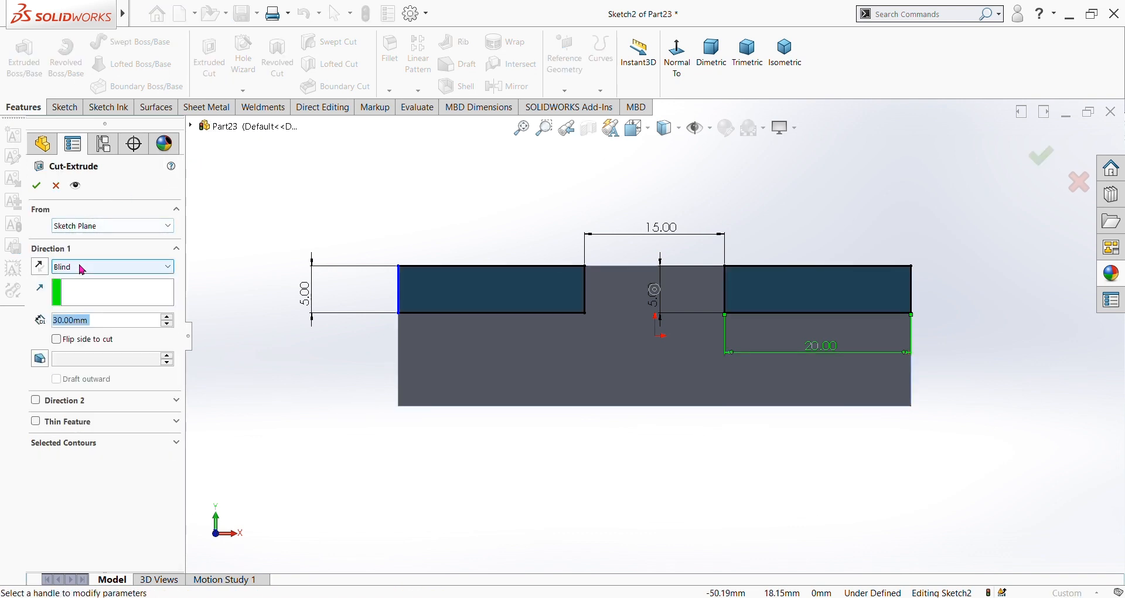
pyautogui.click(36, 186)
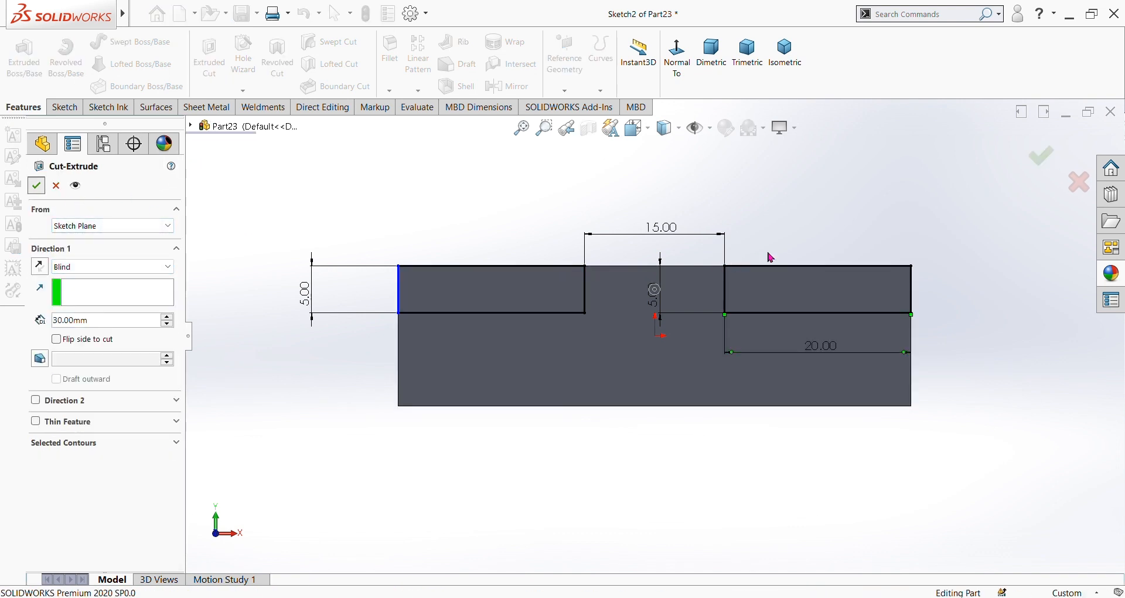
# Sketch a circle about 7 mm in diameter on the right lower step's top face, level with the origin
pyautogui.moveTo(849, 235)
pyautogui.mouseDown(button='middle')
pyautogui.moveTo(818, 314)
pyautogui.moveTo(849, 447)
pyautogui.moveTo(812, 338)
pyautogui.moveTo(792, 403)
pyautogui.mouseUp(button='middle')
pyautogui.click(796, 369)
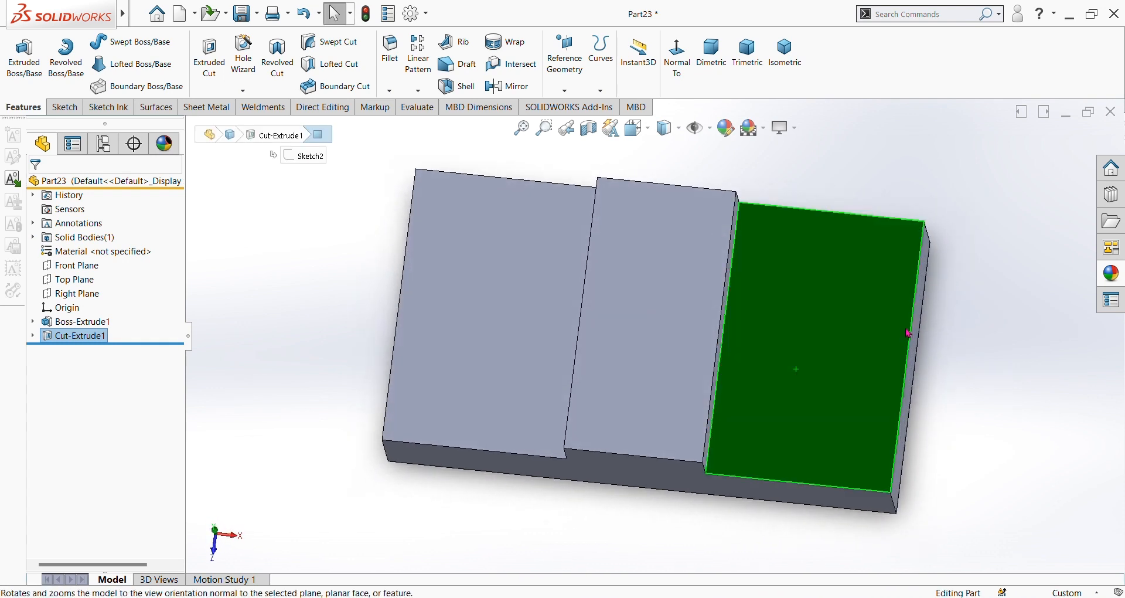
pyautogui.hotkey('ctrl', '8')
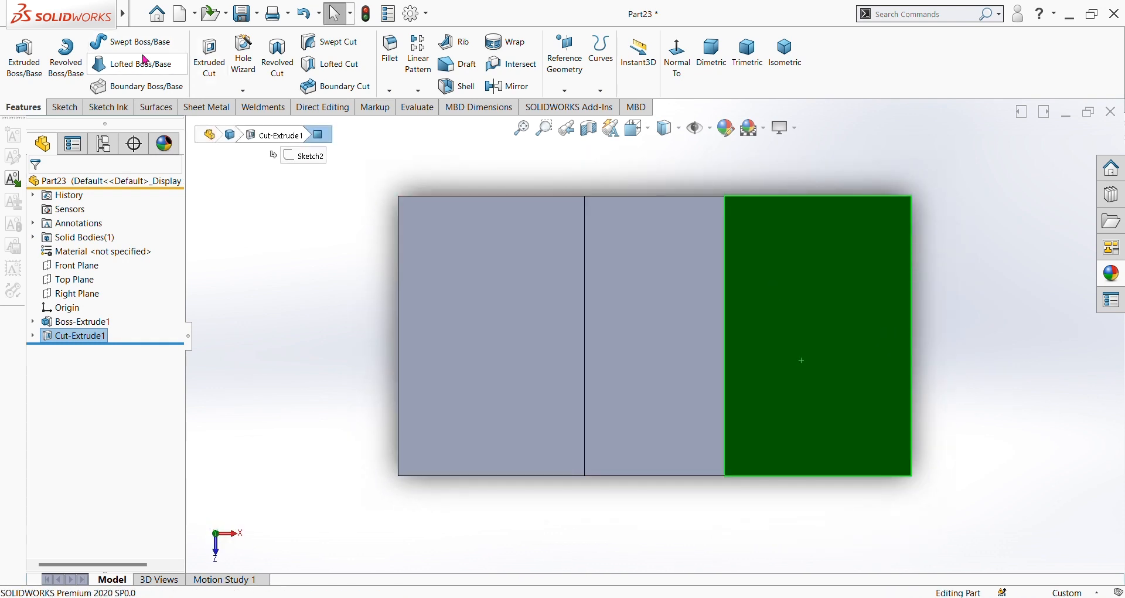
pyautogui.click(65, 108)
pyautogui.click(123, 42)
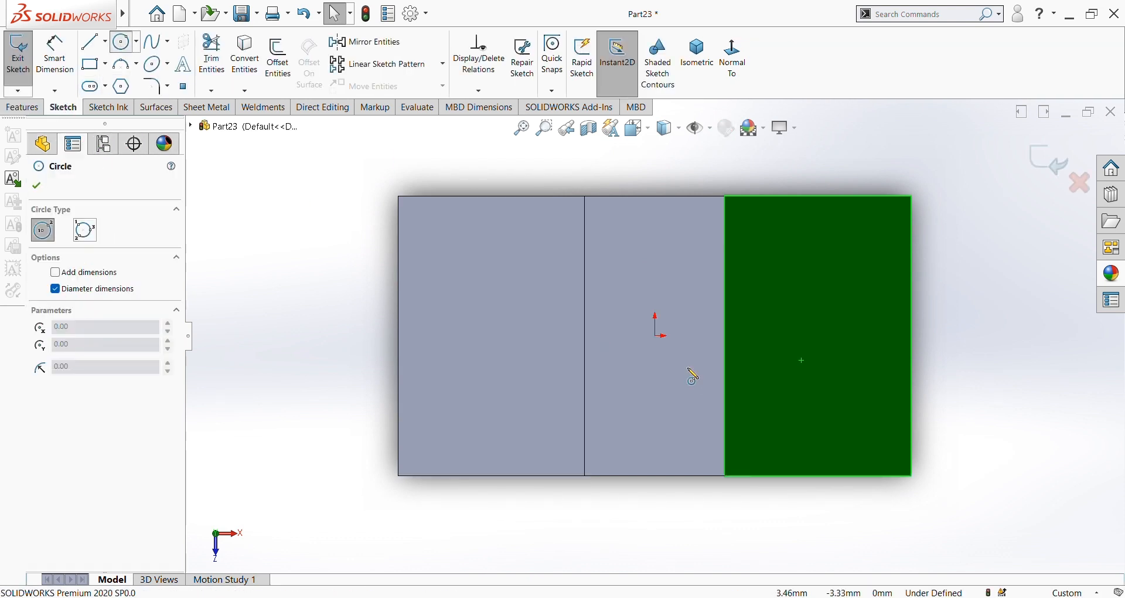
pyautogui.click(836, 336)
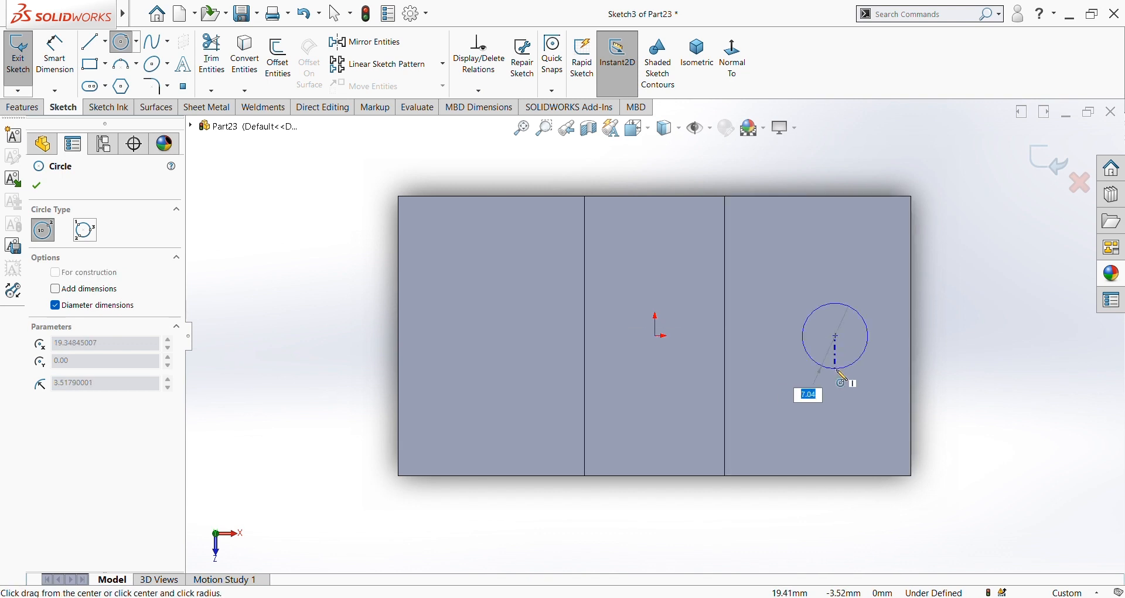
pyautogui.click(839, 372)
pyautogui.press('Escape')
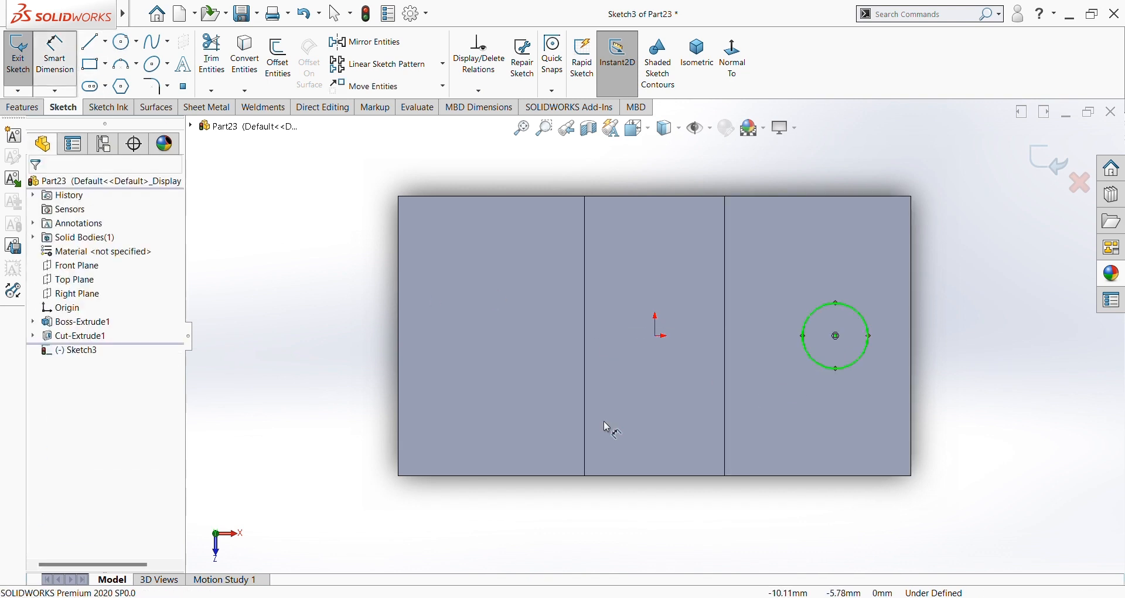
# Dimension the circle's diameter as 5 mm and its centre's distance from the block's right edge as 5 mm
pyautogui.click(847, 367)
pyautogui.click(846, 424)
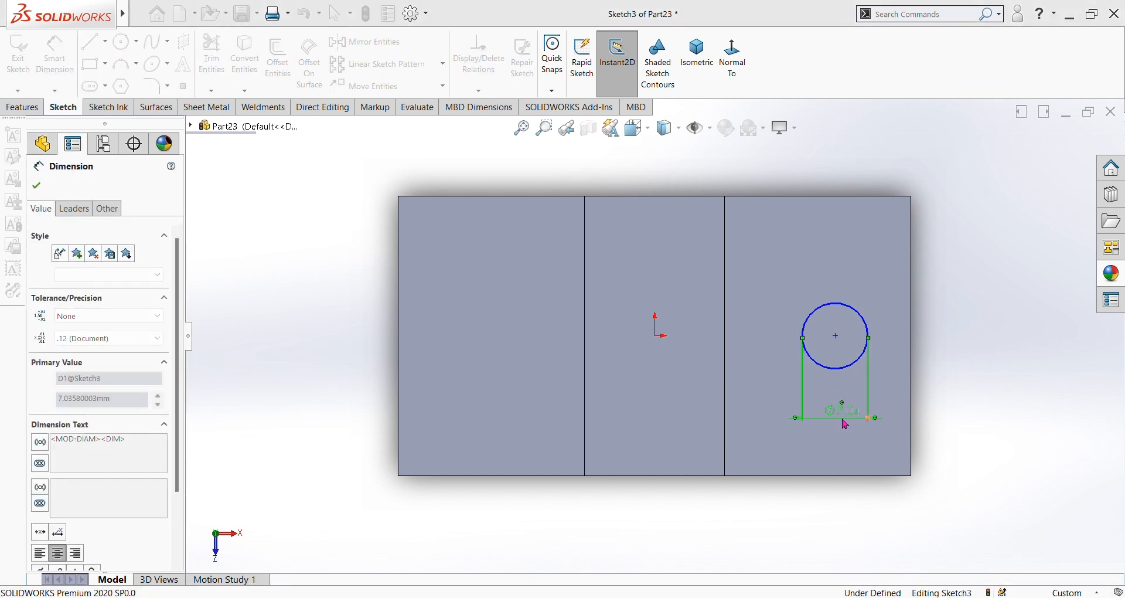
pyautogui.click(835, 336)
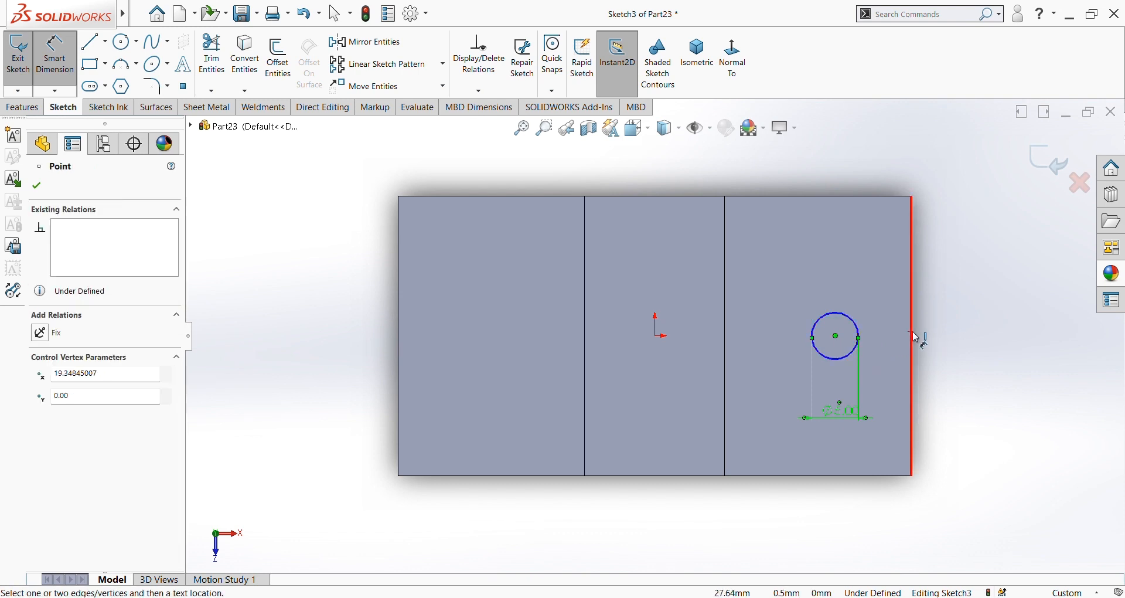
pyautogui.click(912, 339)
pyautogui.click(863, 287)
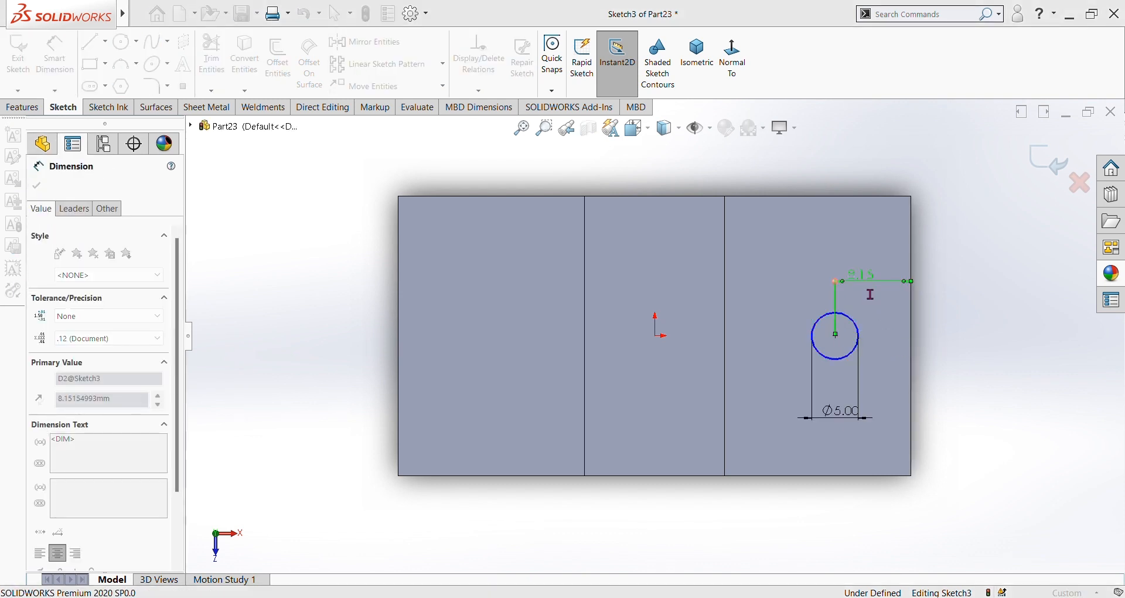
pyautogui.write('5')
pyautogui.press('Return')
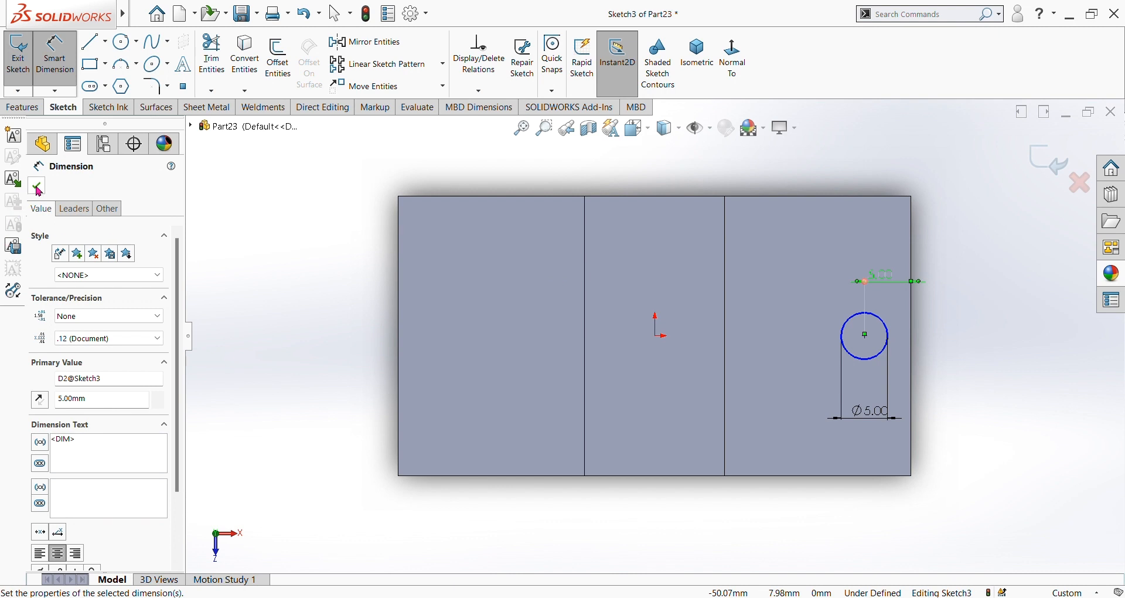
# Cut the 5 mm circle into the right step with a Blind extruded cut 30 mm deep
pyautogui.click(21, 108)
pyautogui.click(222, 72)
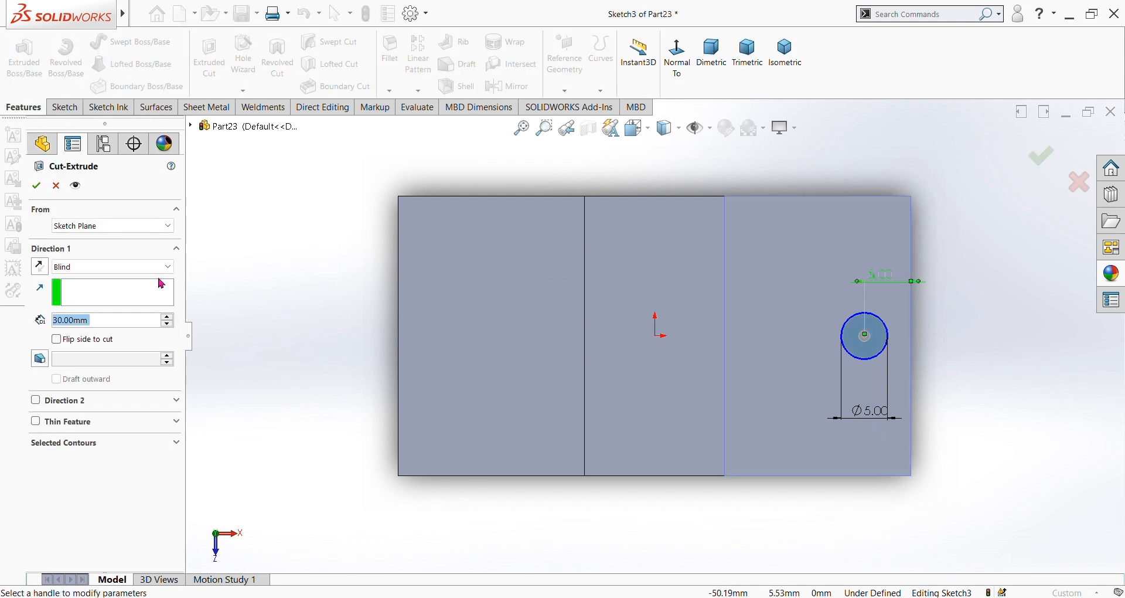
pyautogui.click(37, 186)
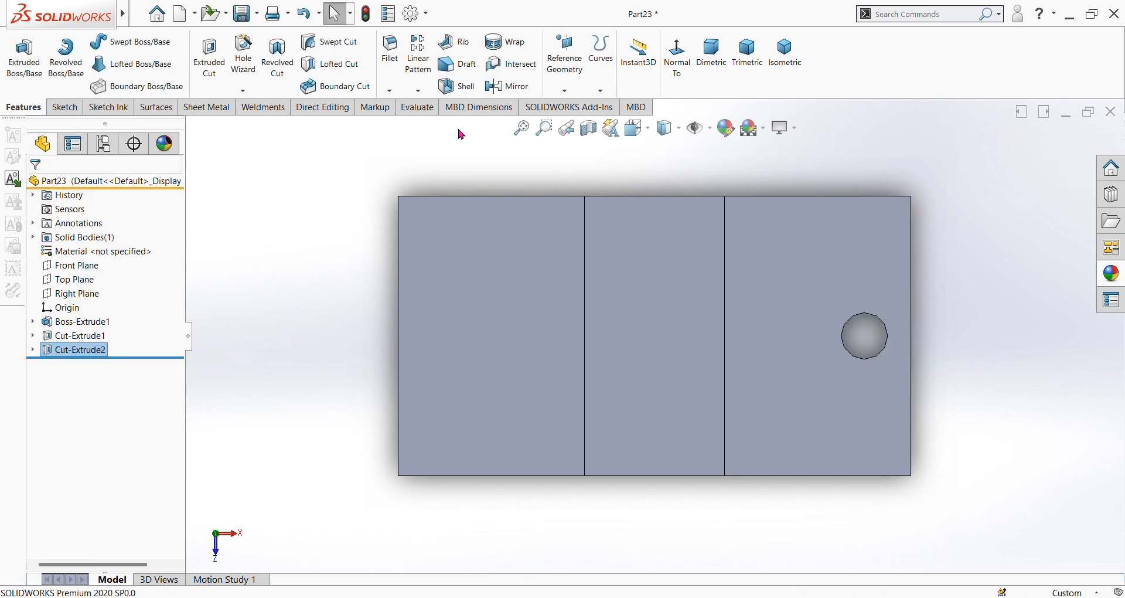
# Mirror the hole cut about the Right Plane onto the left step
pyautogui.click(439, 130)
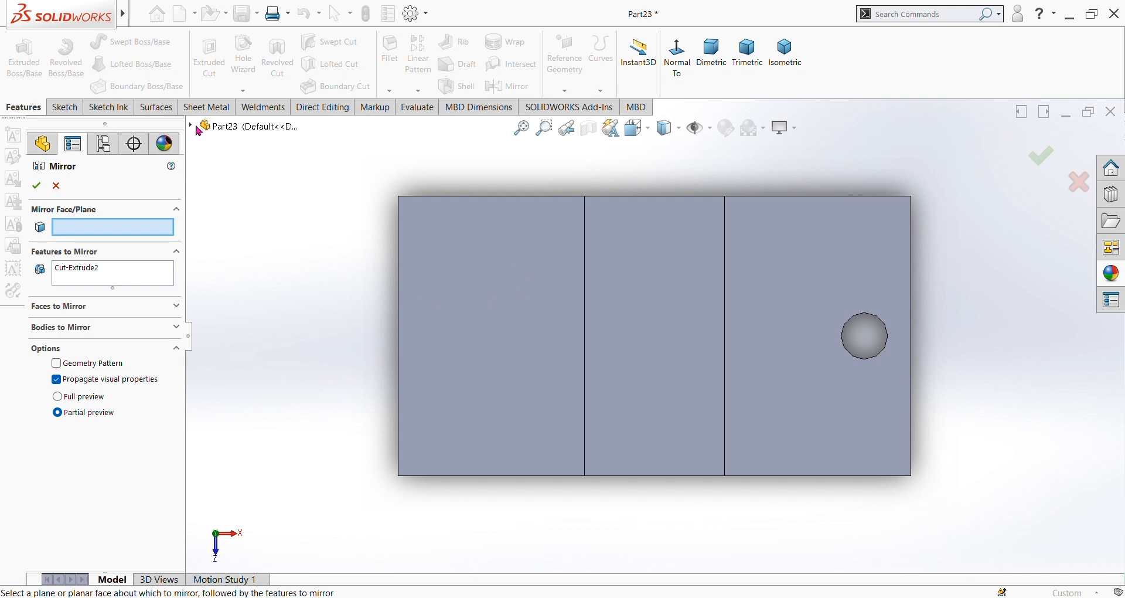
pyautogui.click(192, 128)
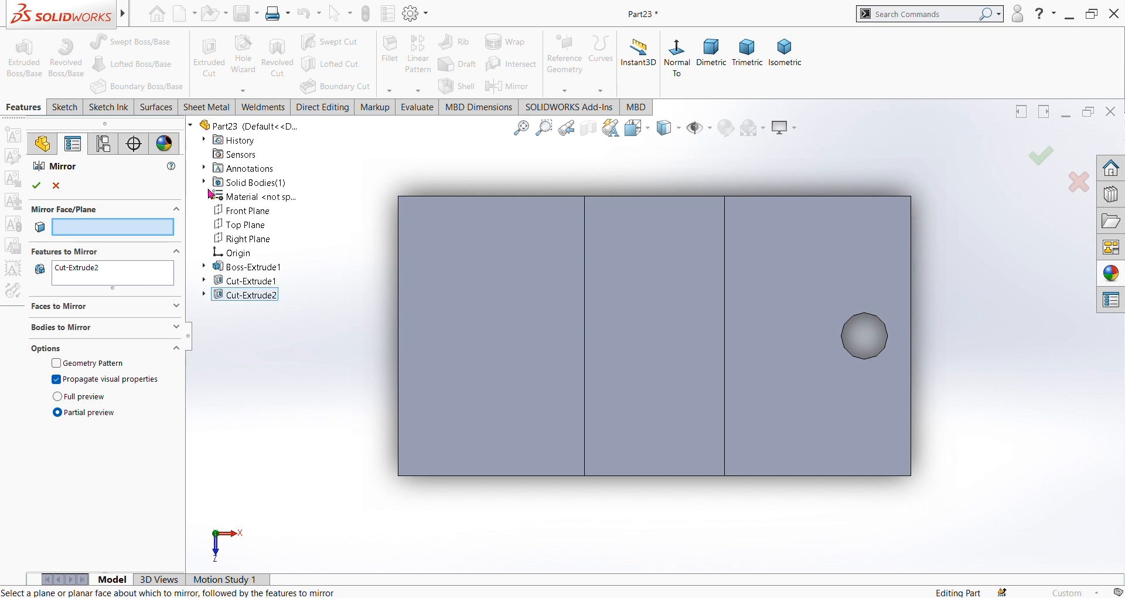
pyautogui.click(233, 237)
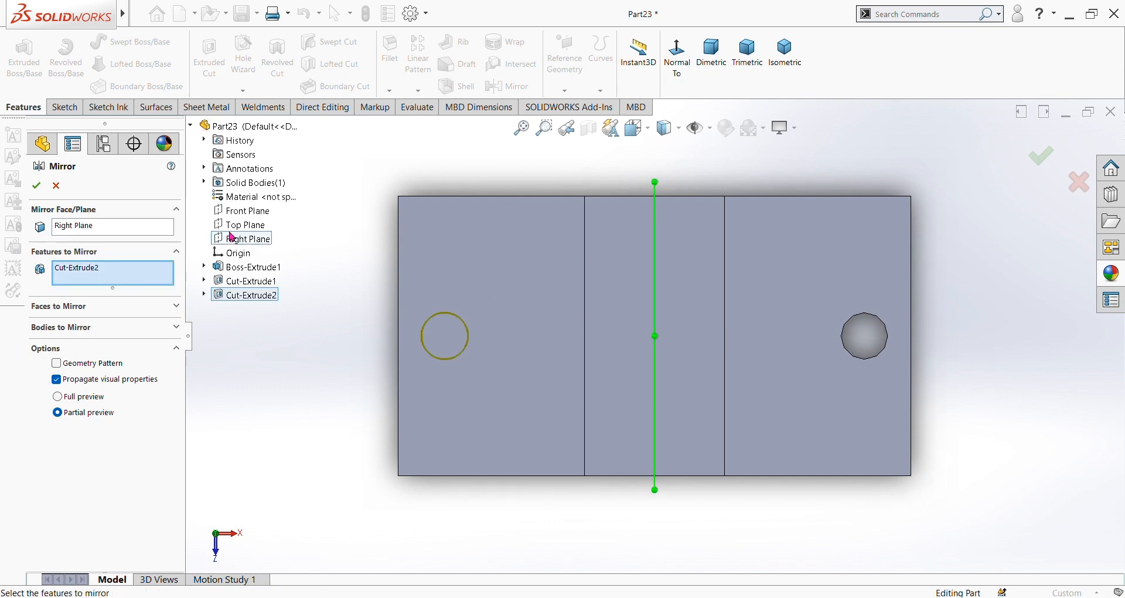
pyautogui.click(37, 186)
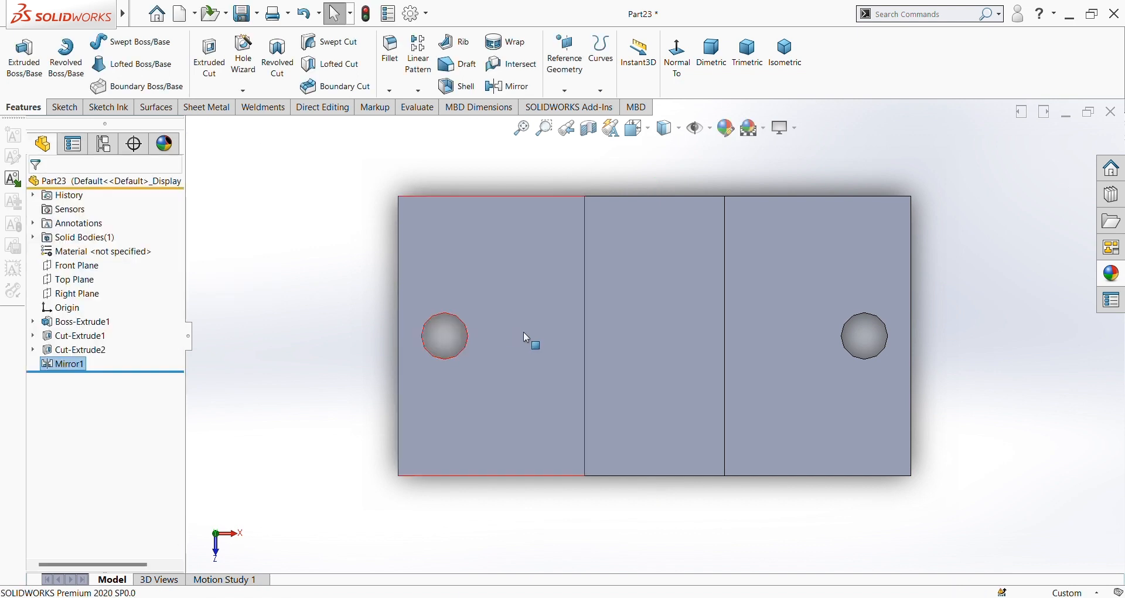
# Examine the stepped block and its two mirrored holes from oblique angles
pyautogui.scroll(2, 523, 331)
pyautogui.moveTo(501, 392); pyautogui.dragTo(589, 270, button='middle')
pyautogui.scroll(2, 1000, 427)
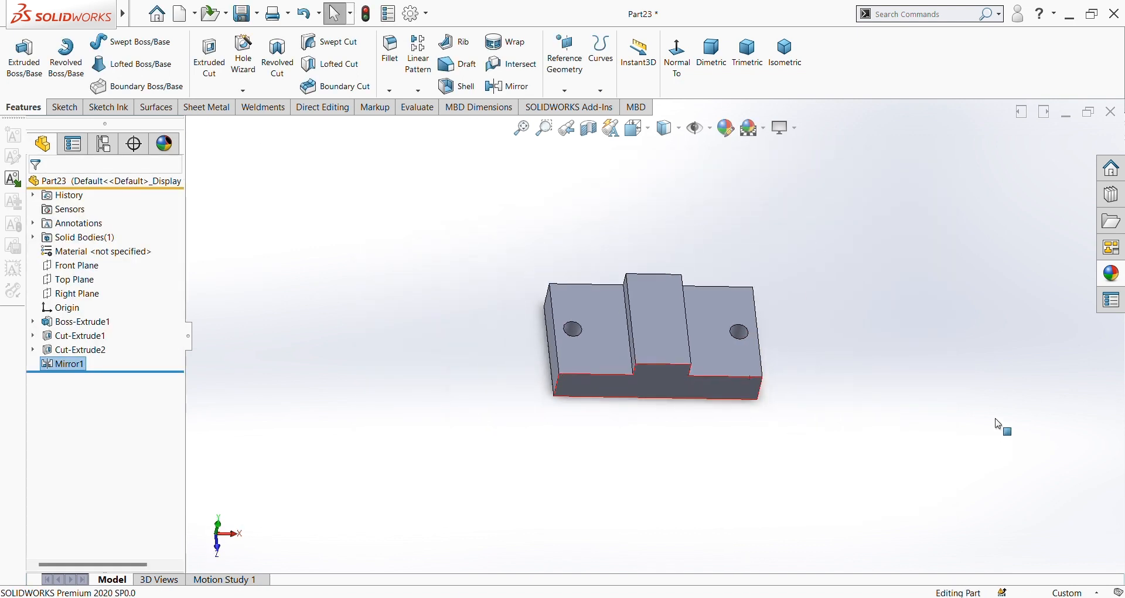
pyautogui.moveTo(1000, 427); pyautogui.dragTo(721, 296, button='middle')
pyautogui.scroll(-3, 833, 303)
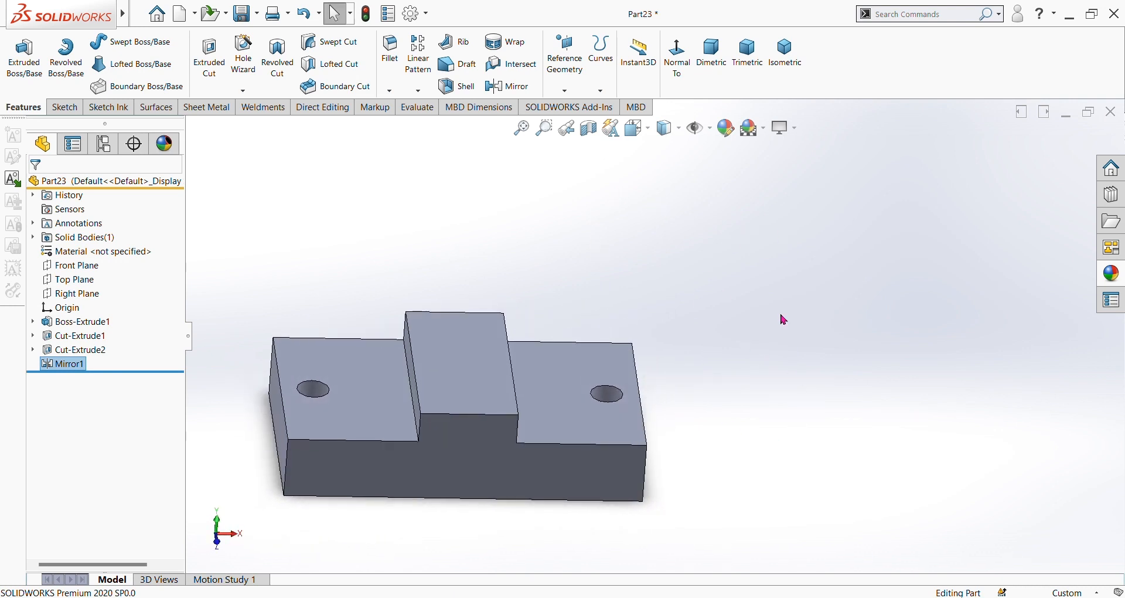
pyautogui.scroll(-1, 780, 314)
pyautogui.scroll(2, 781, 315)
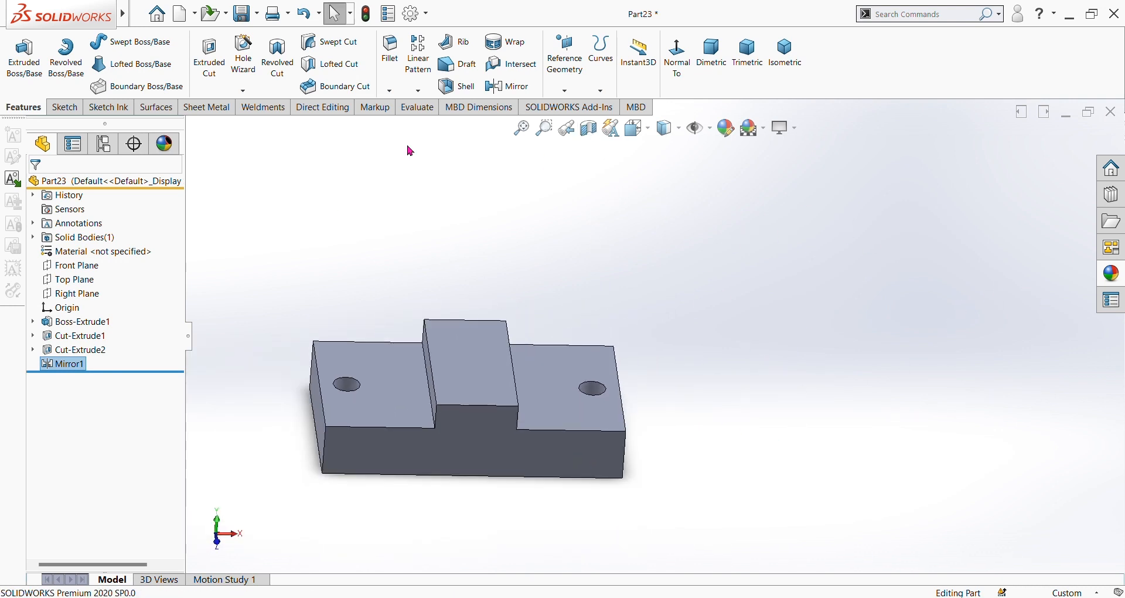
pyautogui.click(415, 13)
pyautogui.click(634, 324)
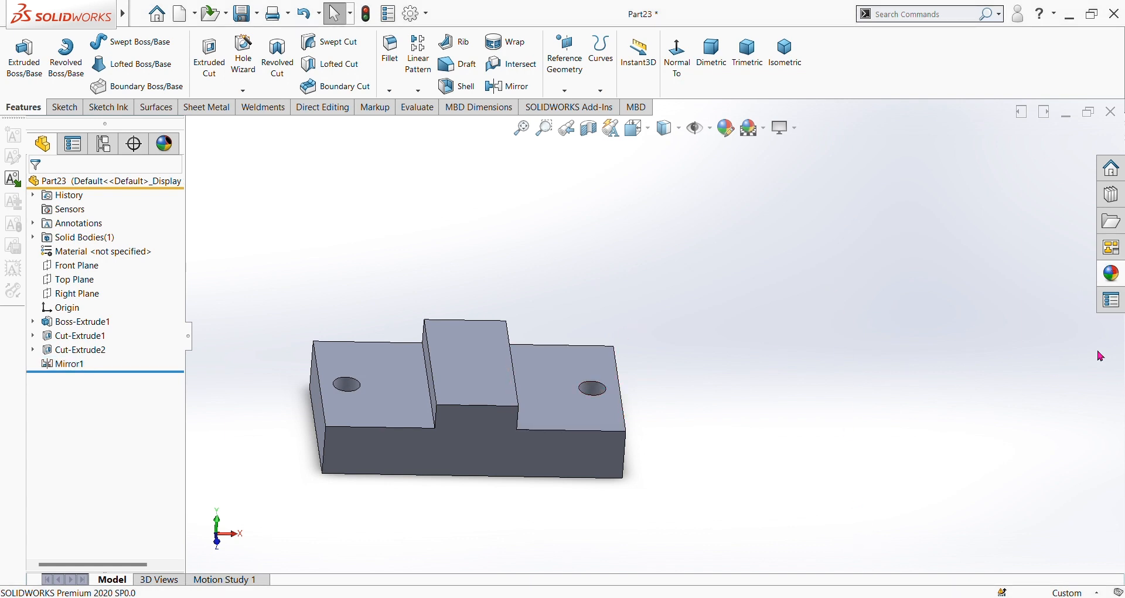
# Apply the polished brass appearance to the whole part and change its colour to magenta
pyautogui.click(1121, 277)
pyautogui.doubleClick(1008, 325)
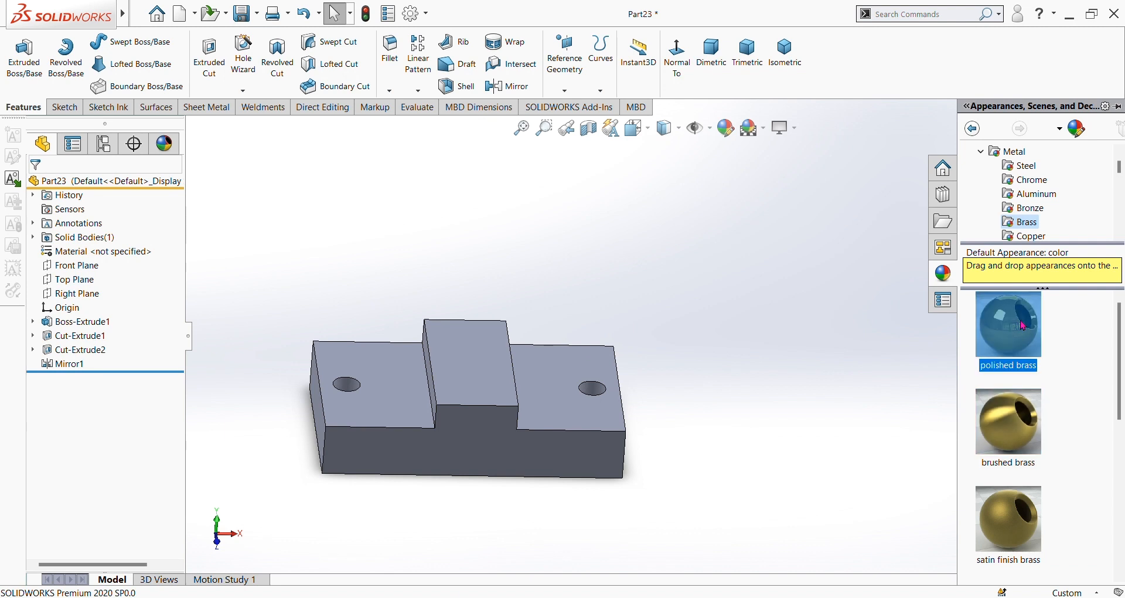
pyautogui.click(726, 127)
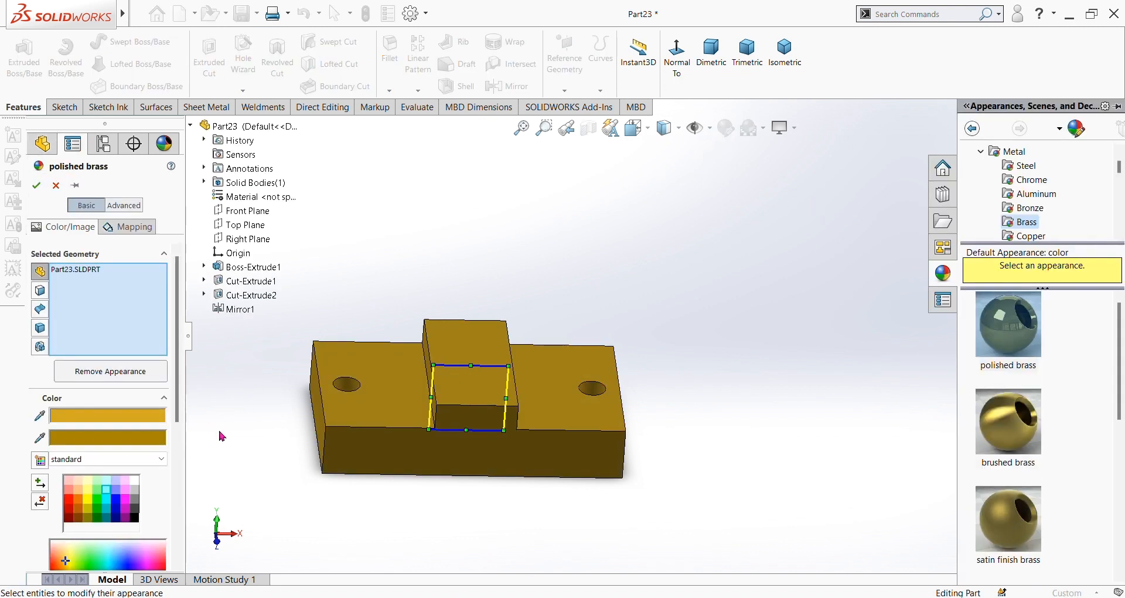
pyautogui.click(128, 502)
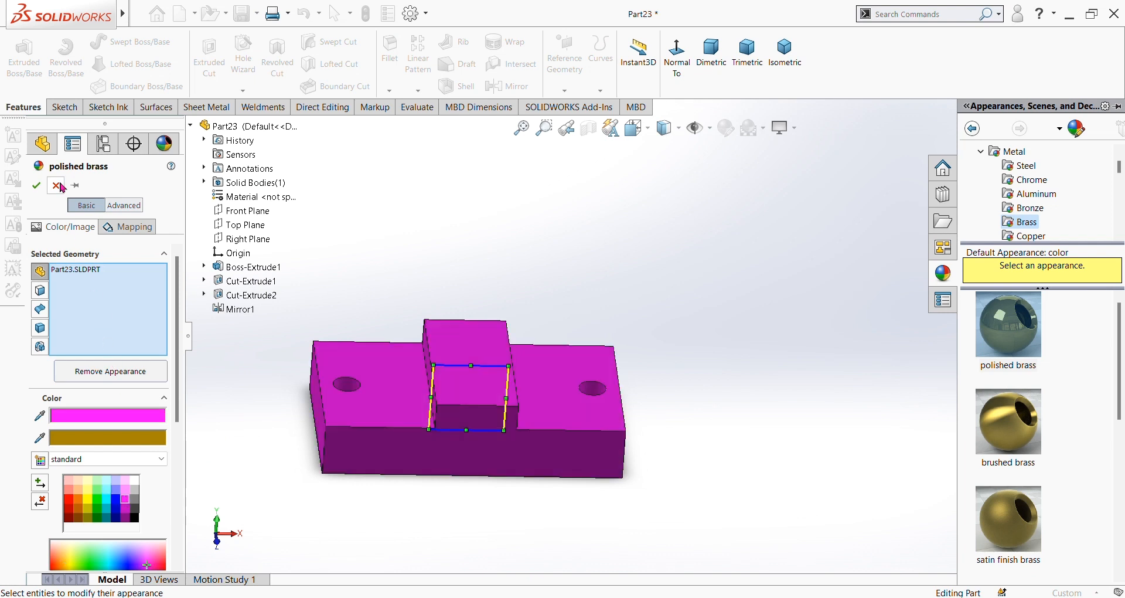
pyautogui.click(35, 185)
# Save the magenta stepped block as H04
pyautogui.moveTo(508, 298); pyautogui.dragTo(657, 286, button='middle')
pyautogui.click(240, 14)
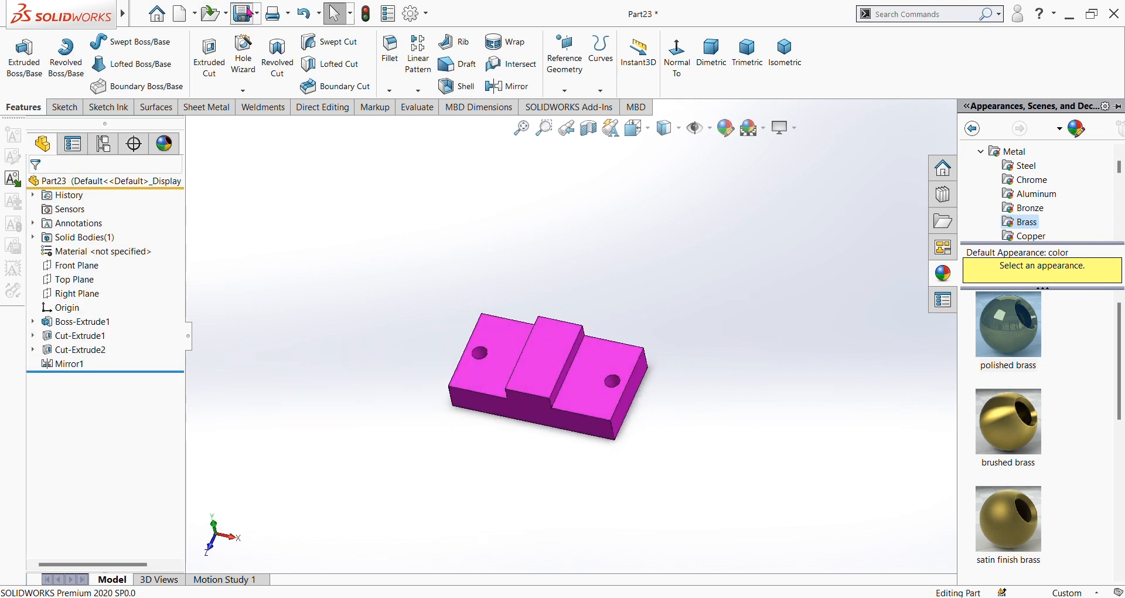
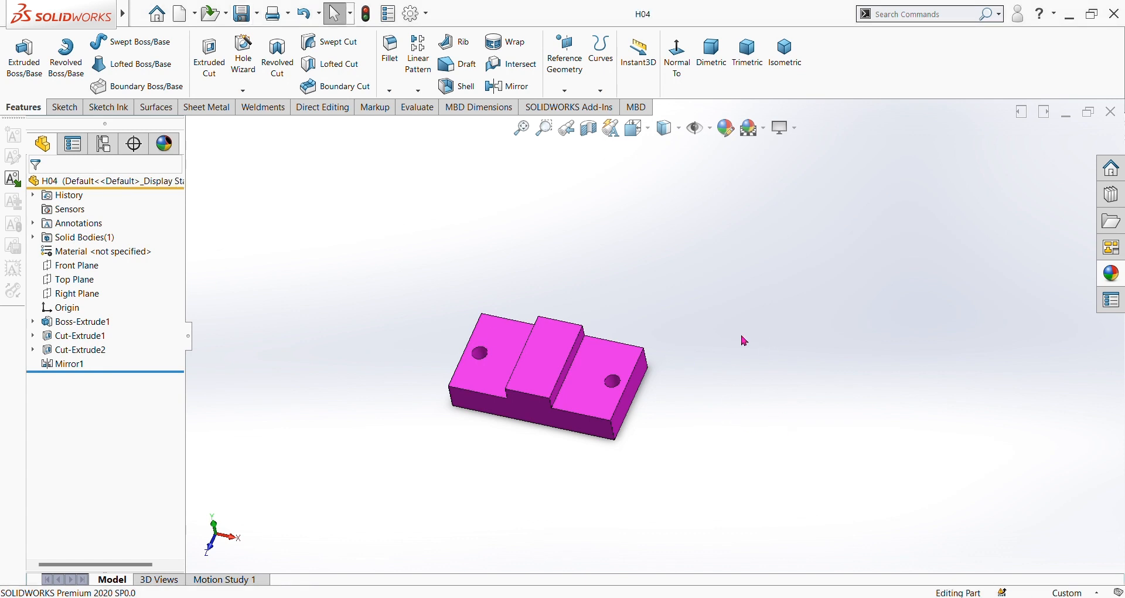
pyautogui.scroll(-2, 739, 342)
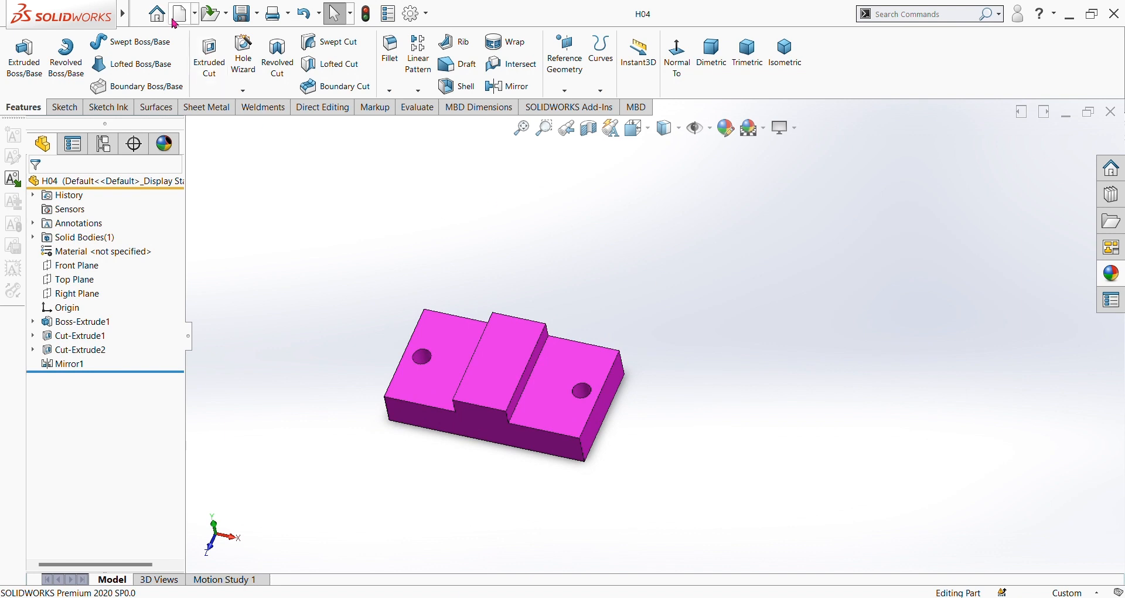
# In a new part, sketch a circle centred on the origin of the Front Plane and set its radius to 2.5 mm
pyautogui.moveTo(111, 15)
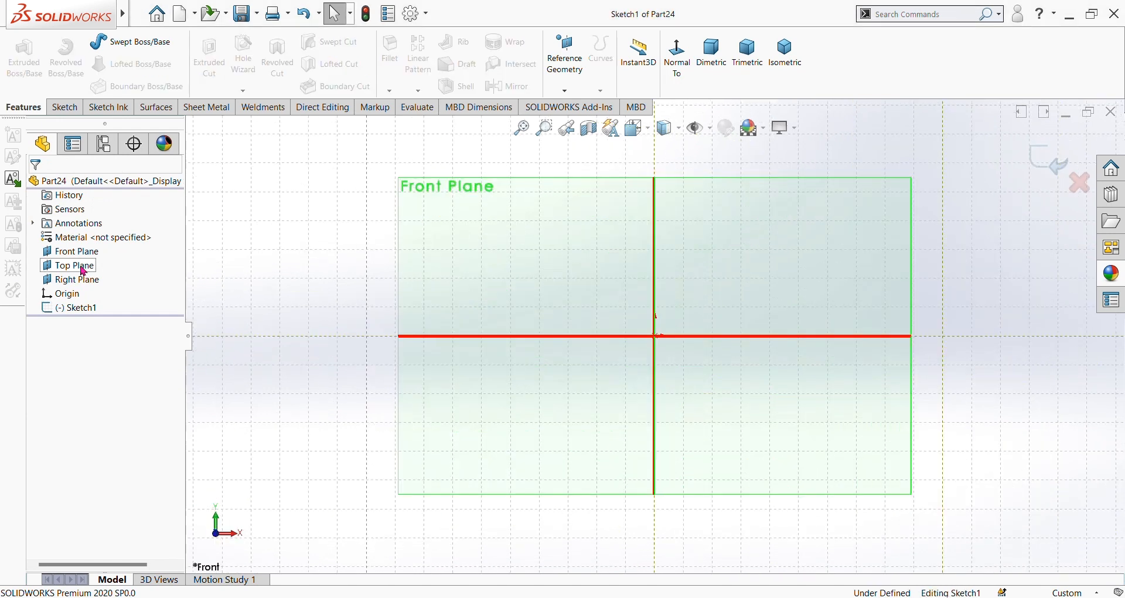
pyautogui.click(88, 251)
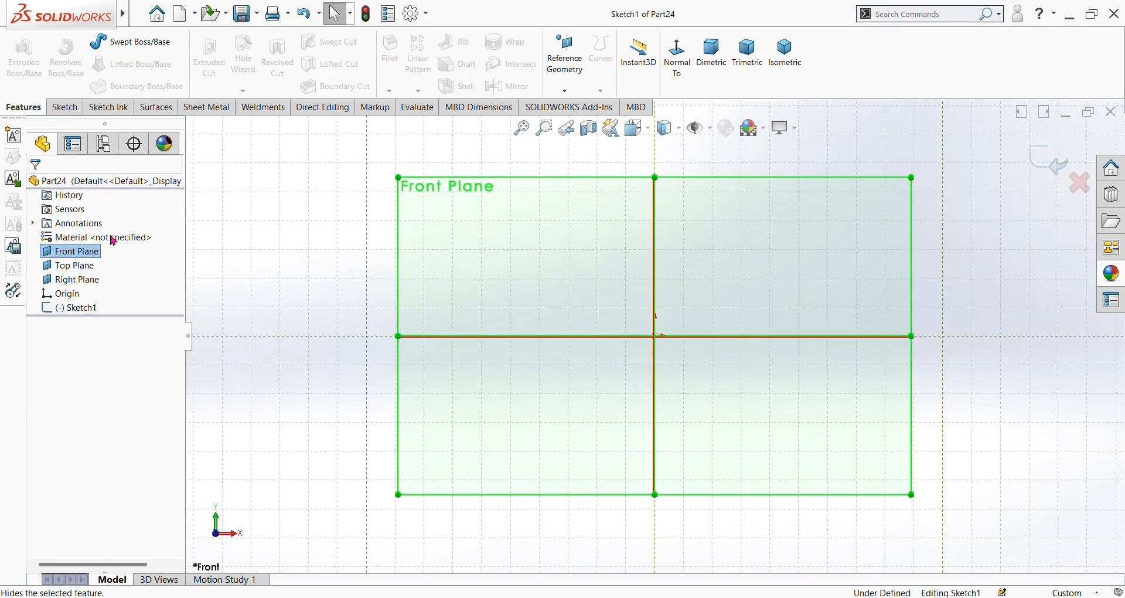
pyautogui.click(65, 107)
pyautogui.click(124, 43)
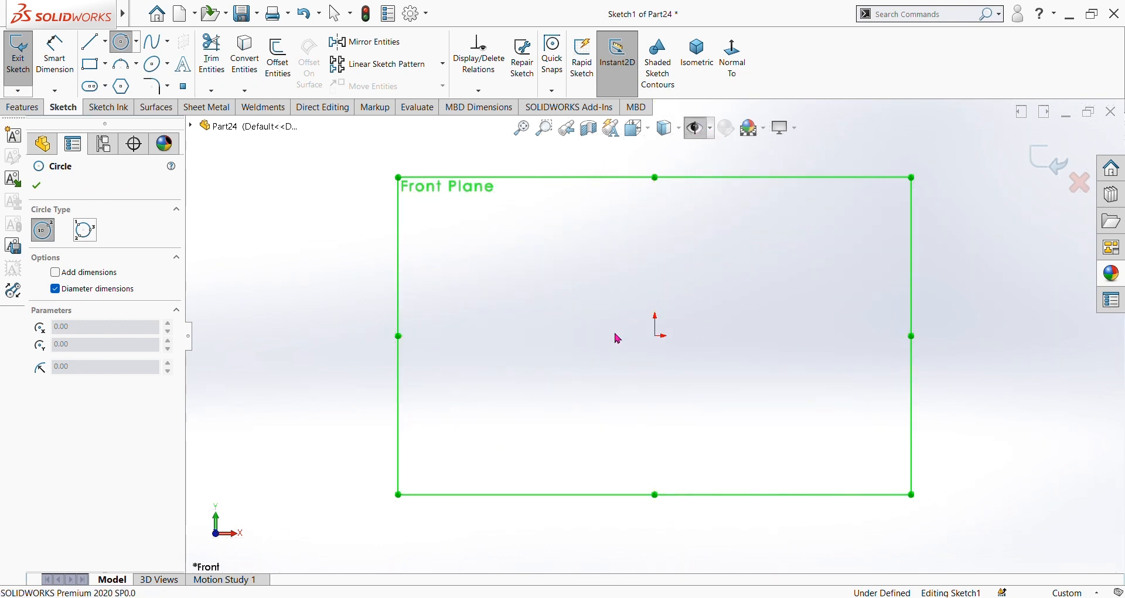
pyautogui.click(655, 339)
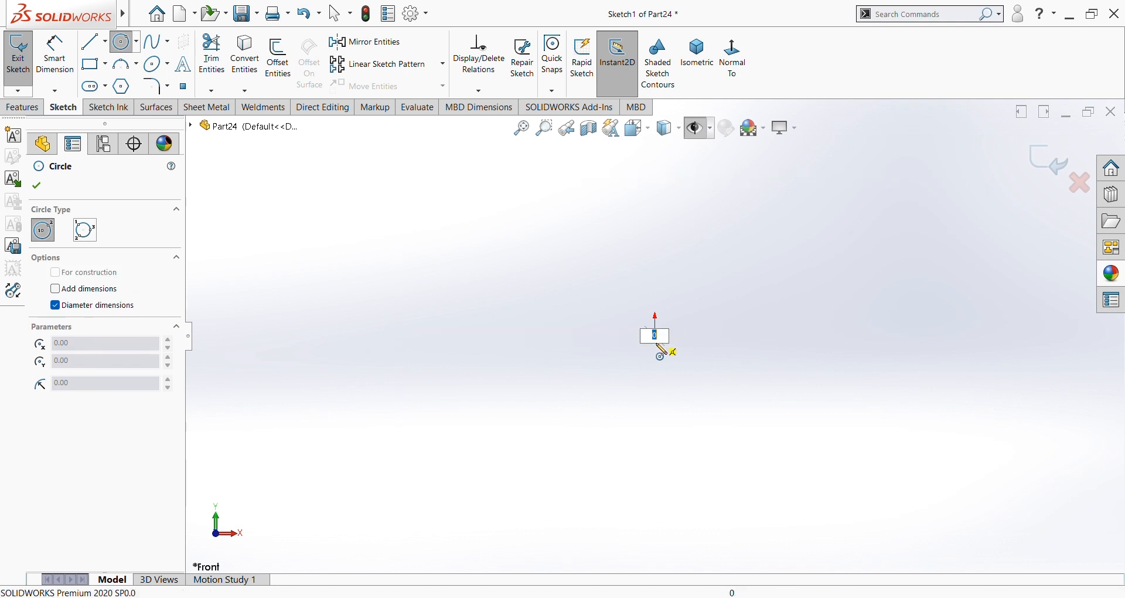
pyautogui.click(641, 366)
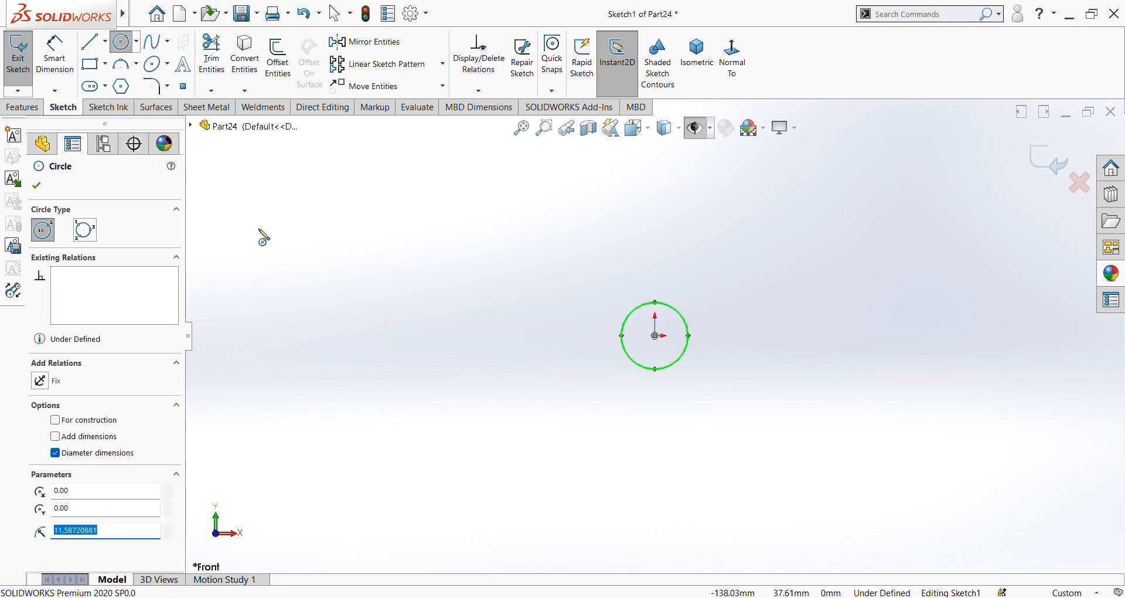
pyautogui.write('2.')
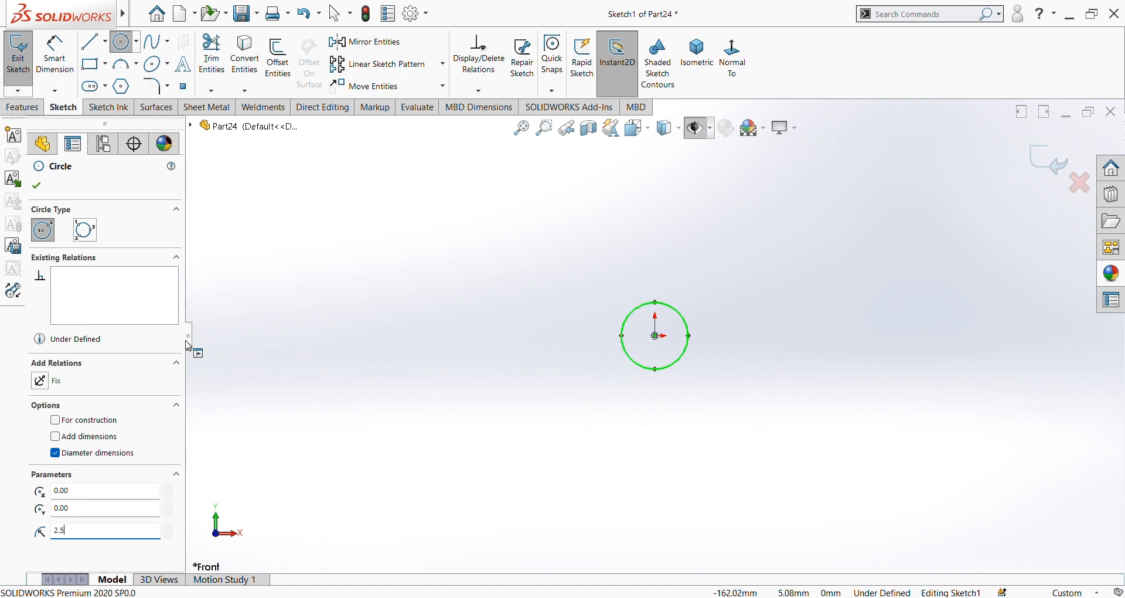
pyautogui.write('5')
pyautogui.press('Return')
# Extrude the sketched circle 10 mm with the Mid Plane end condition
pyautogui.scroll(-1, 541, 325)
pyautogui.scroll(-3, 707, 353)
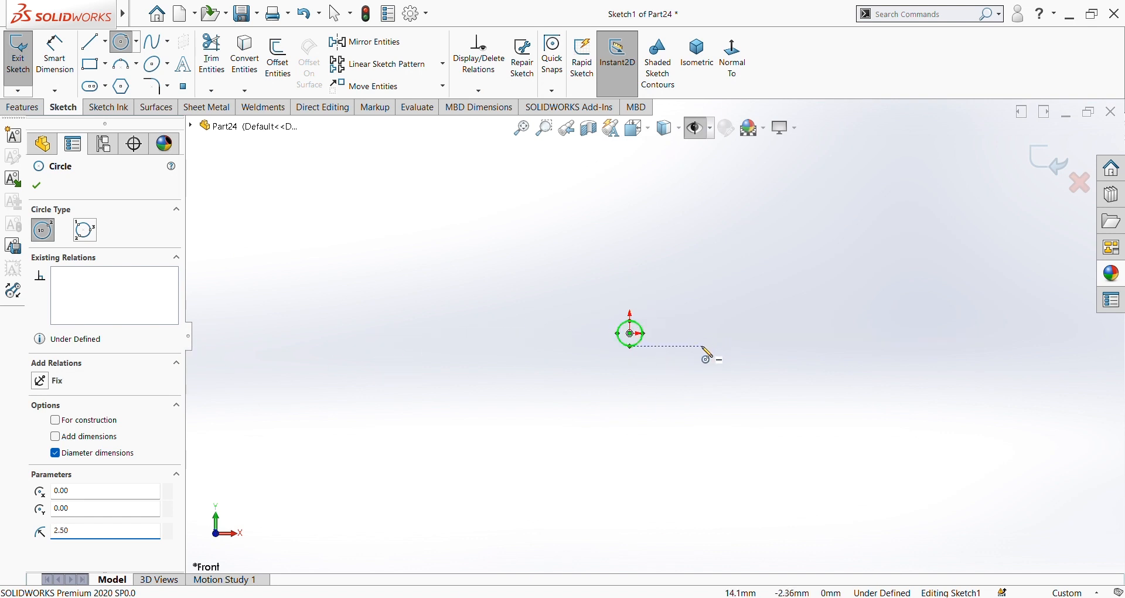
pyautogui.scroll(-3, 706, 353)
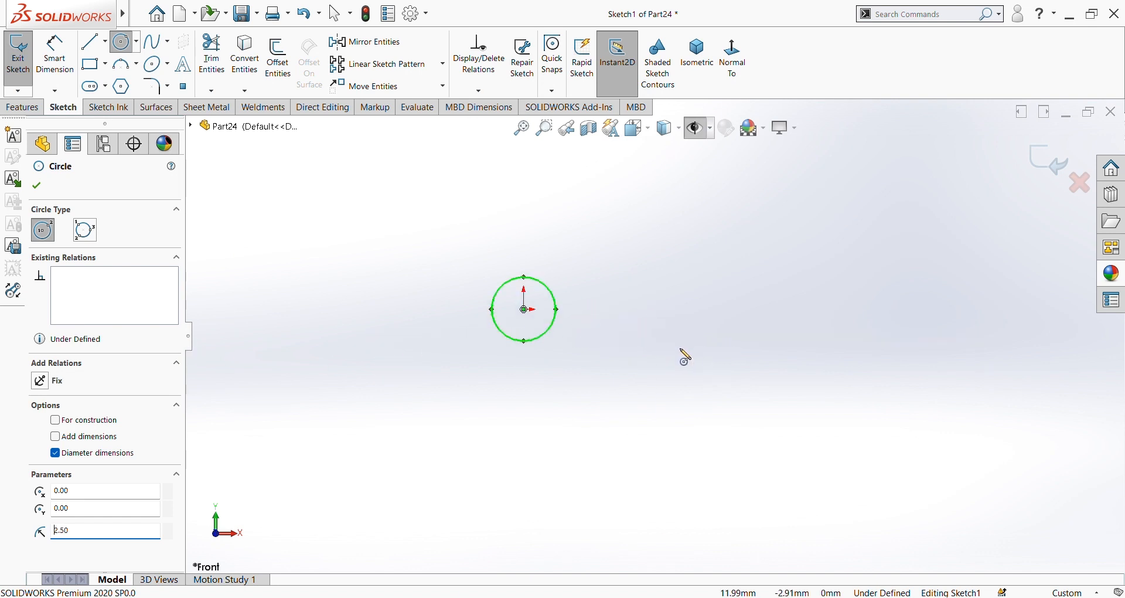
pyautogui.click(23, 108)
pyautogui.click(63, 107)
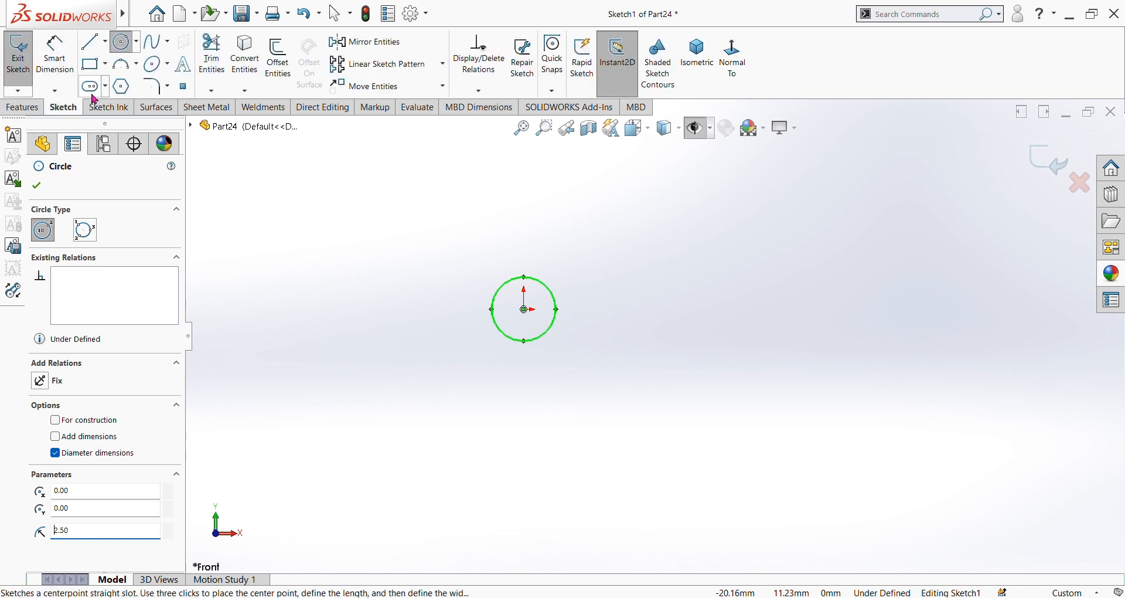
pyautogui.click(22, 107)
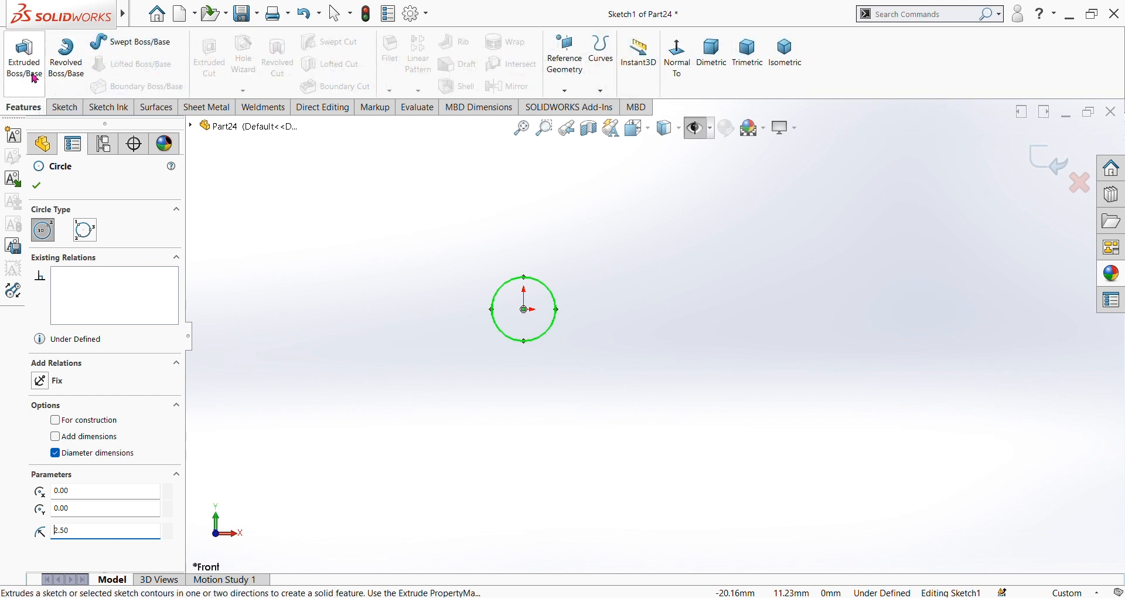
pyautogui.click(35, 78)
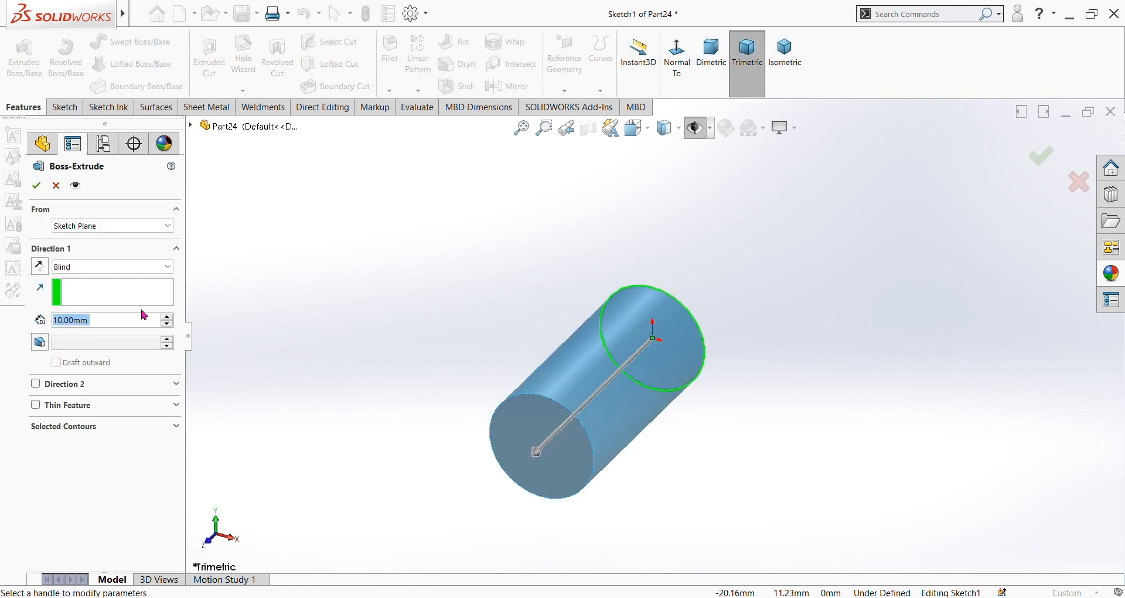
pyautogui.click(155, 268)
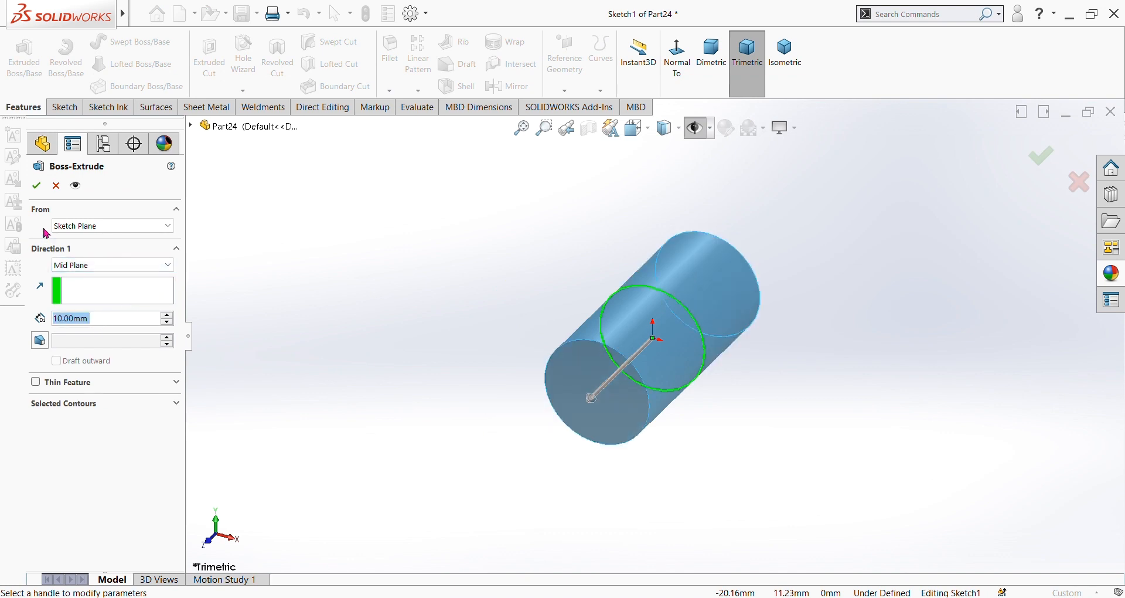
pyautogui.click(36, 185)
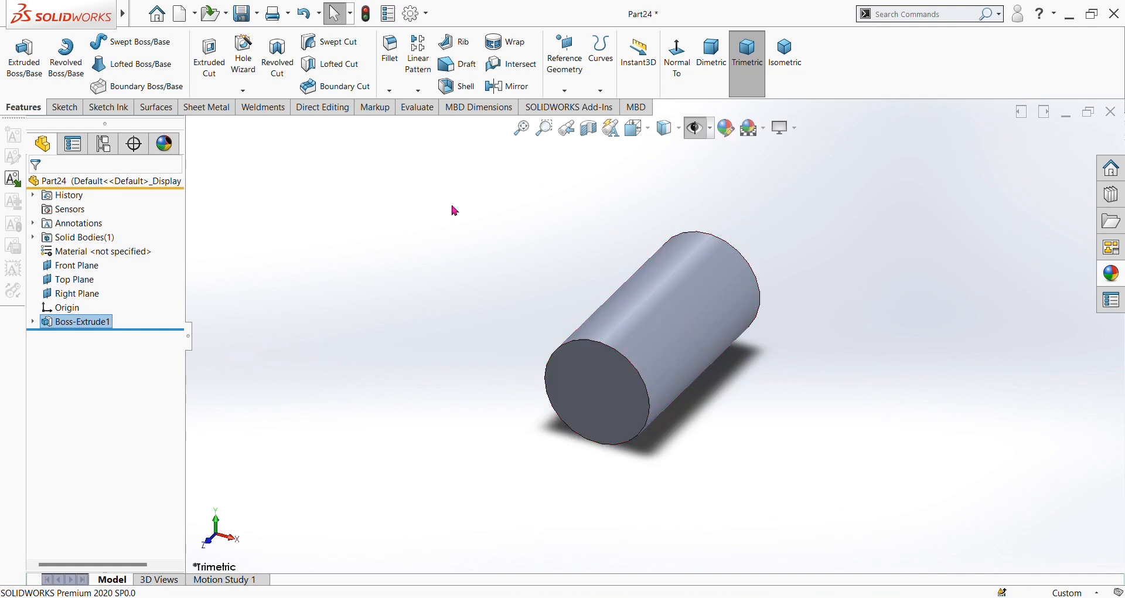
# Chamfer the circular edges at both ends of the cylinder by 0.5 mm at 45 degrees
pyautogui.click(943, 502)
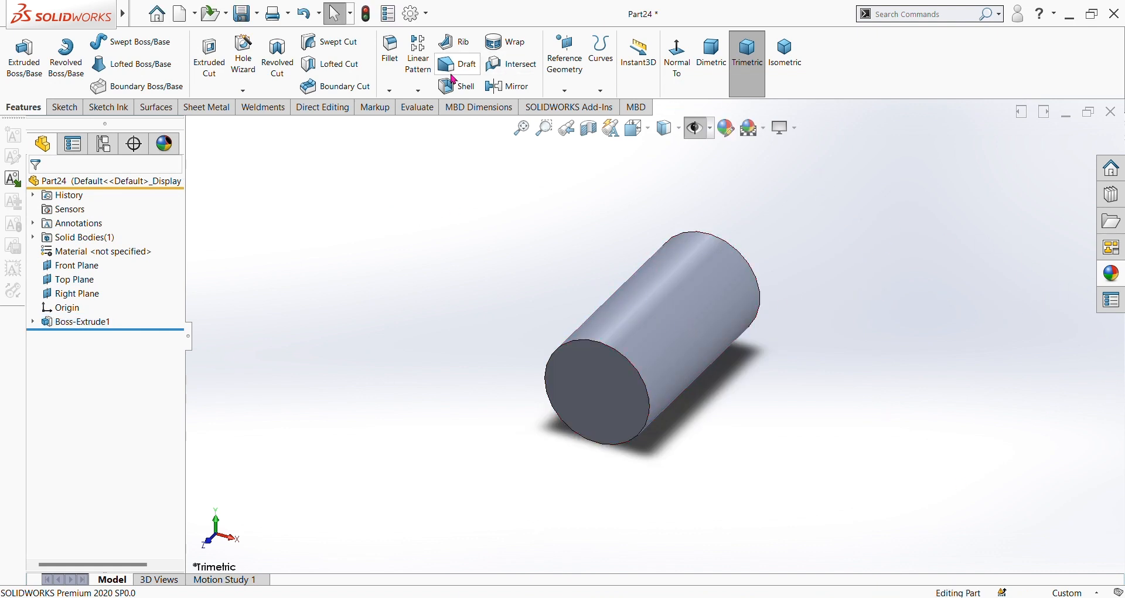
pyautogui.click(399, 93)
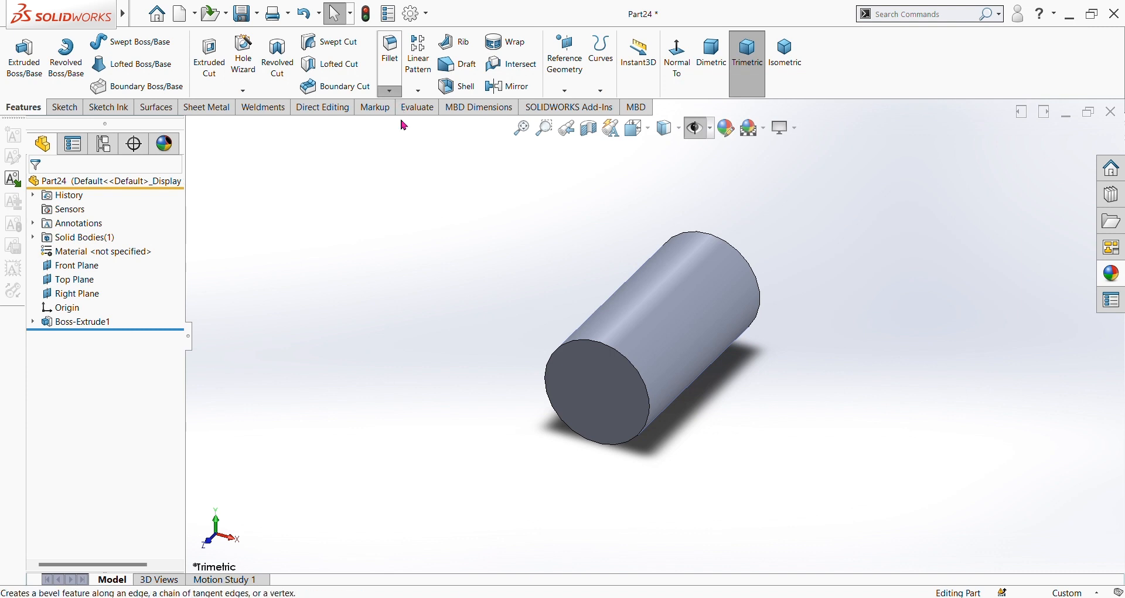
pyautogui.click(404, 126)
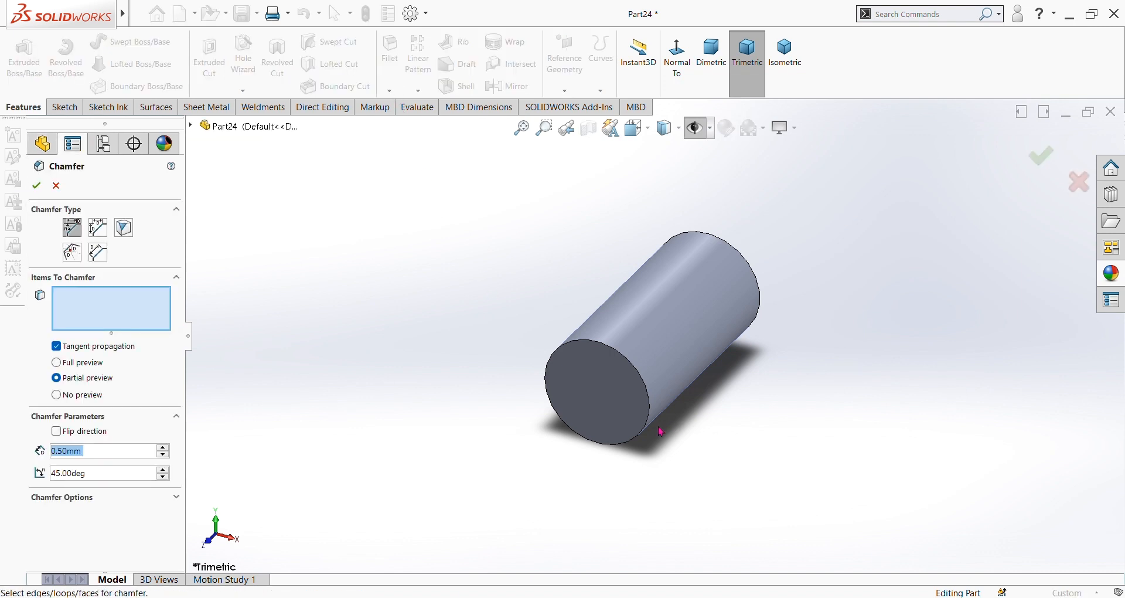
pyautogui.click(648, 382)
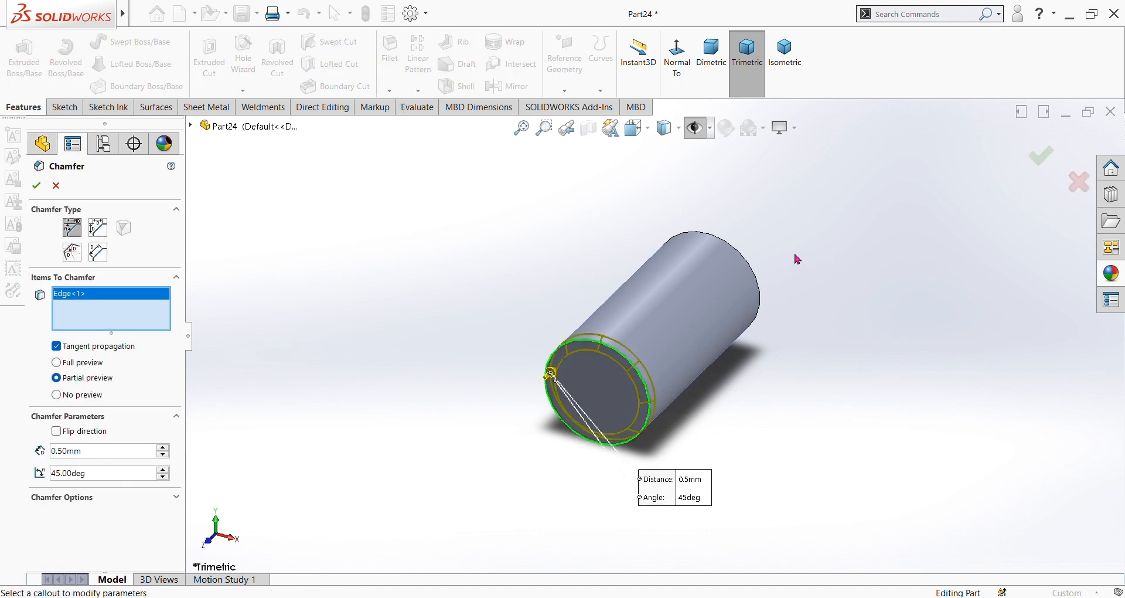
pyautogui.click(743, 256)
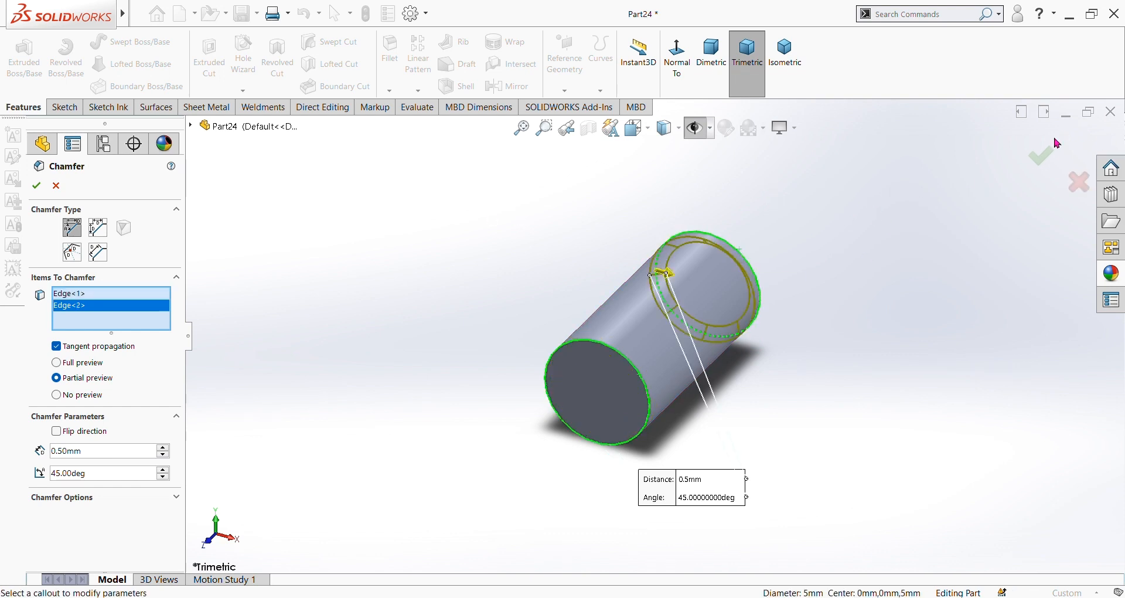
pyautogui.click(1041, 156)
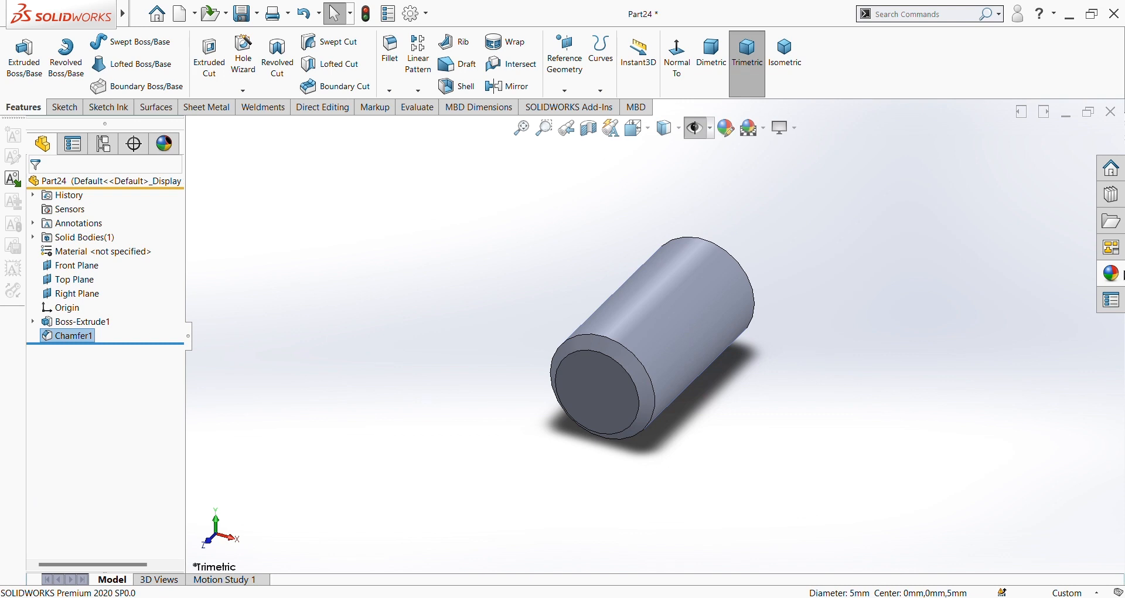
# Apply the brushed brass appearance to the whole pin and change its colour to dark grey
pyautogui.click(1112, 273)
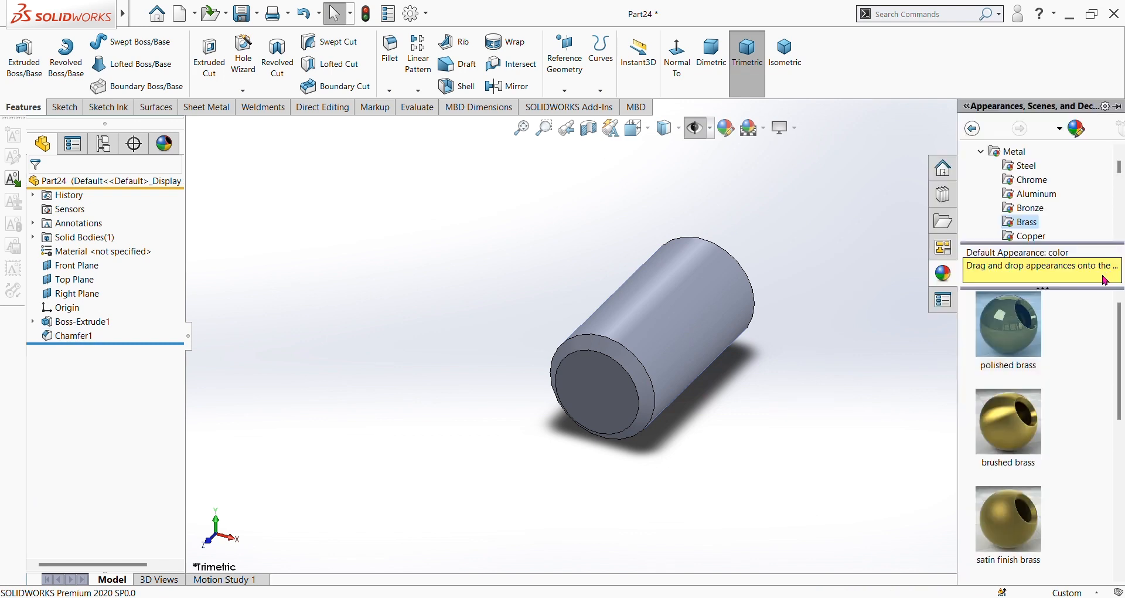
pyautogui.doubleClick(1005, 412)
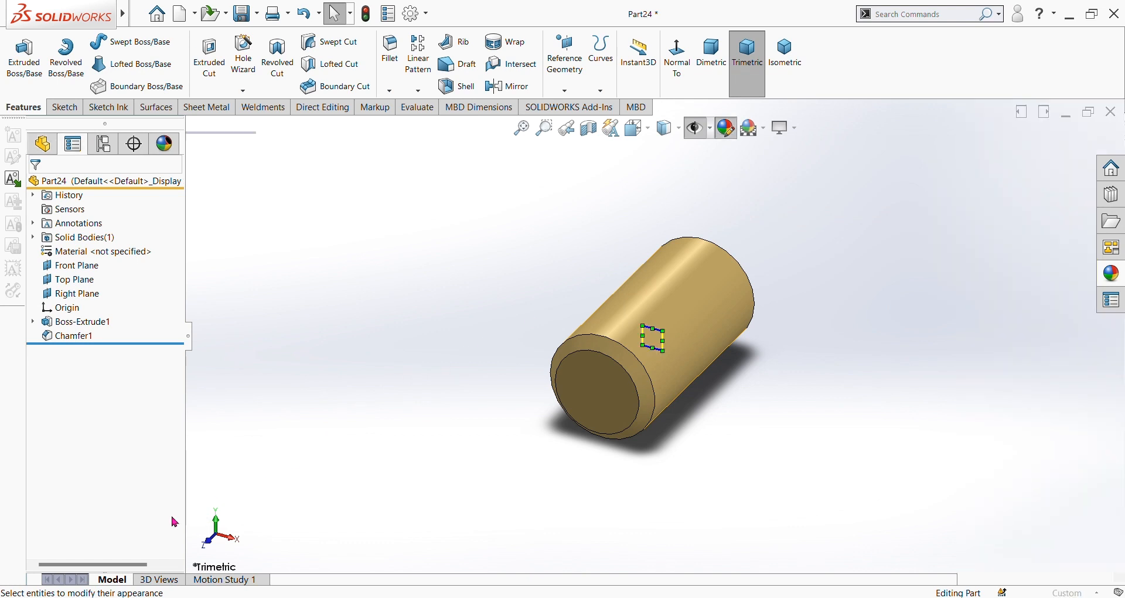
pyautogui.click(134, 499)
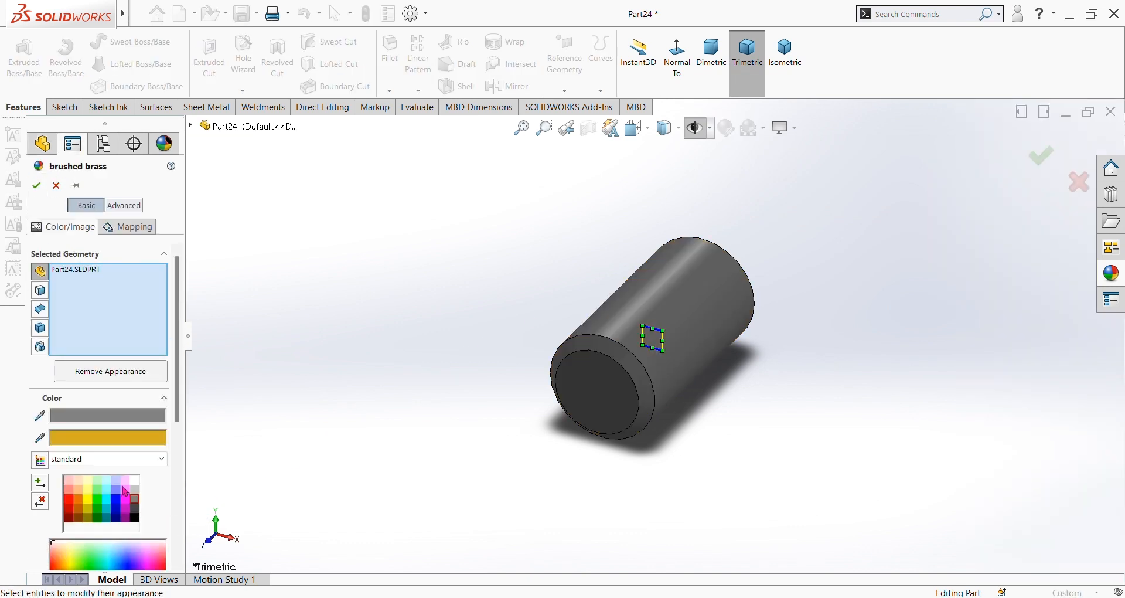
pyautogui.click(36, 185)
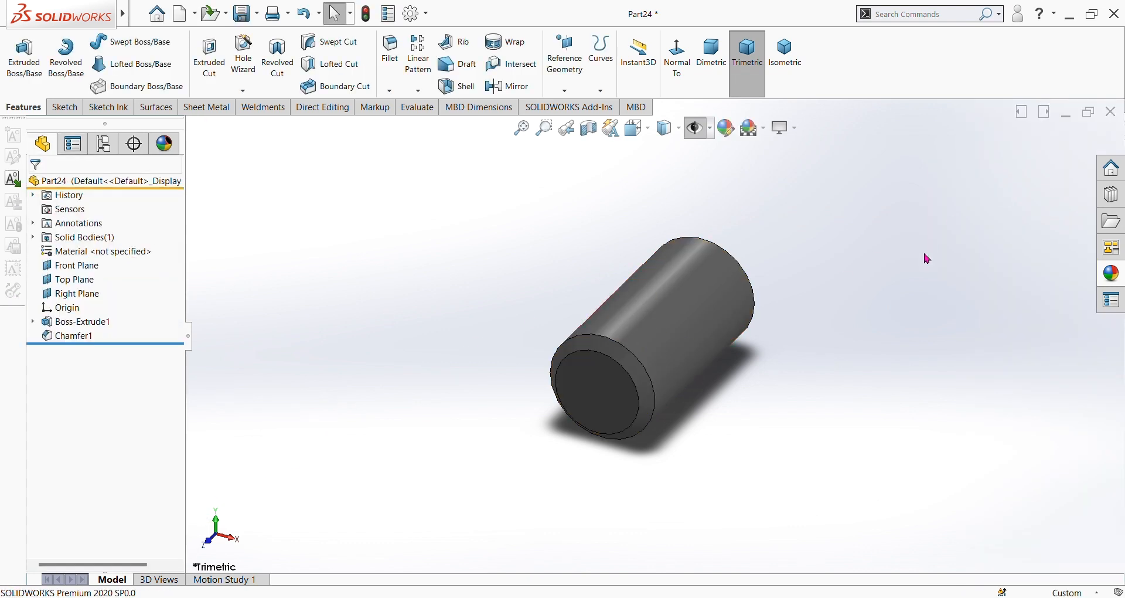
# Save the dark grey pin as H05 and start a new assembly document
pyautogui.moveTo(130, 18)
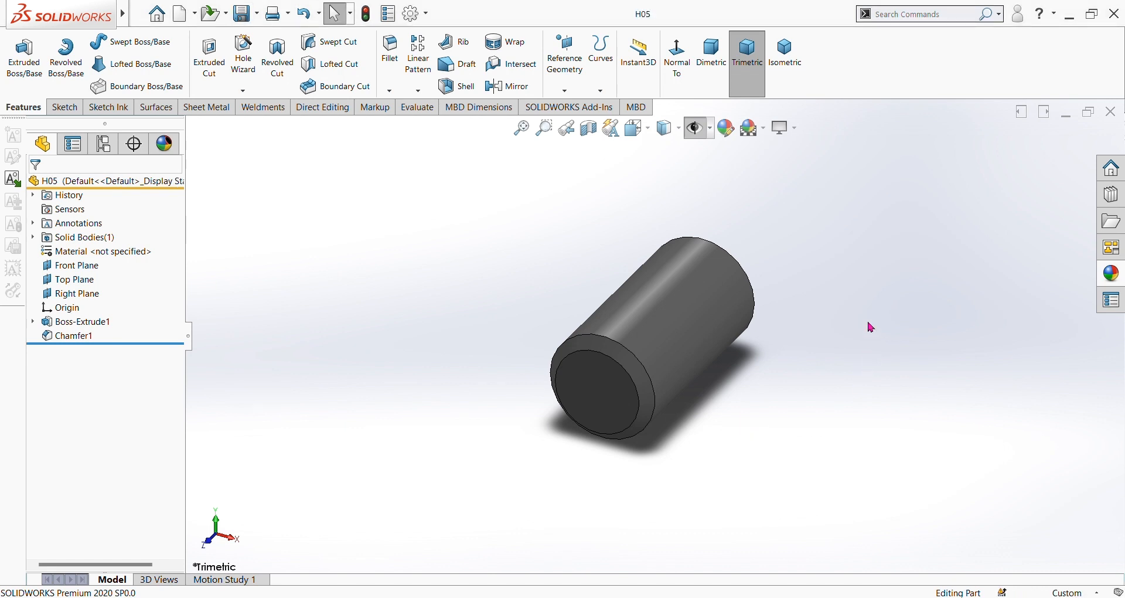
pyautogui.scroll(-3, 849, 311)
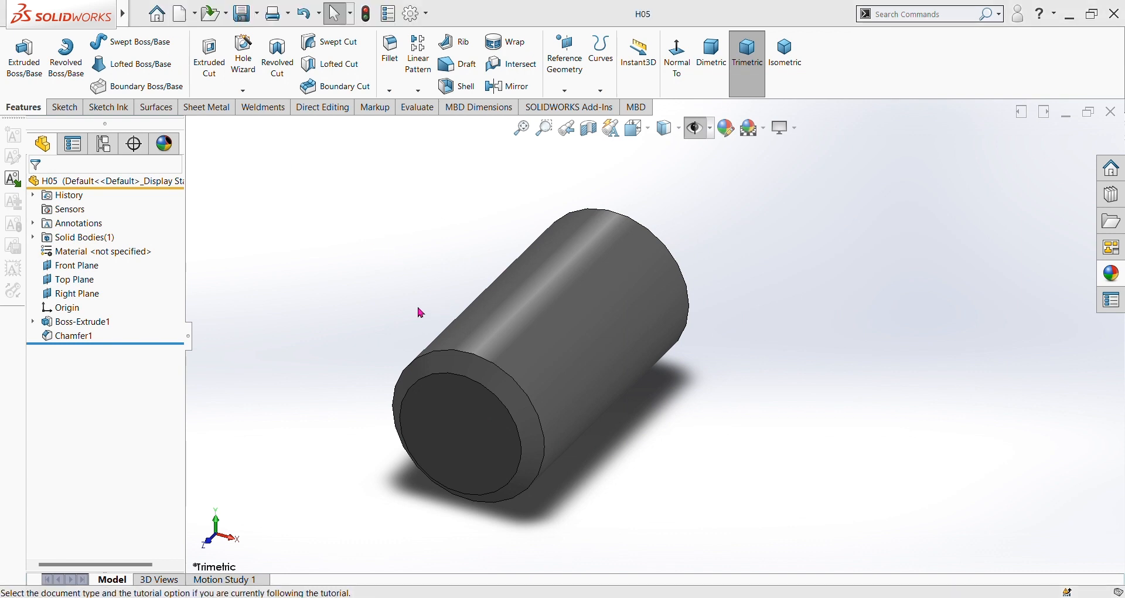
pyautogui.click(480, 453)
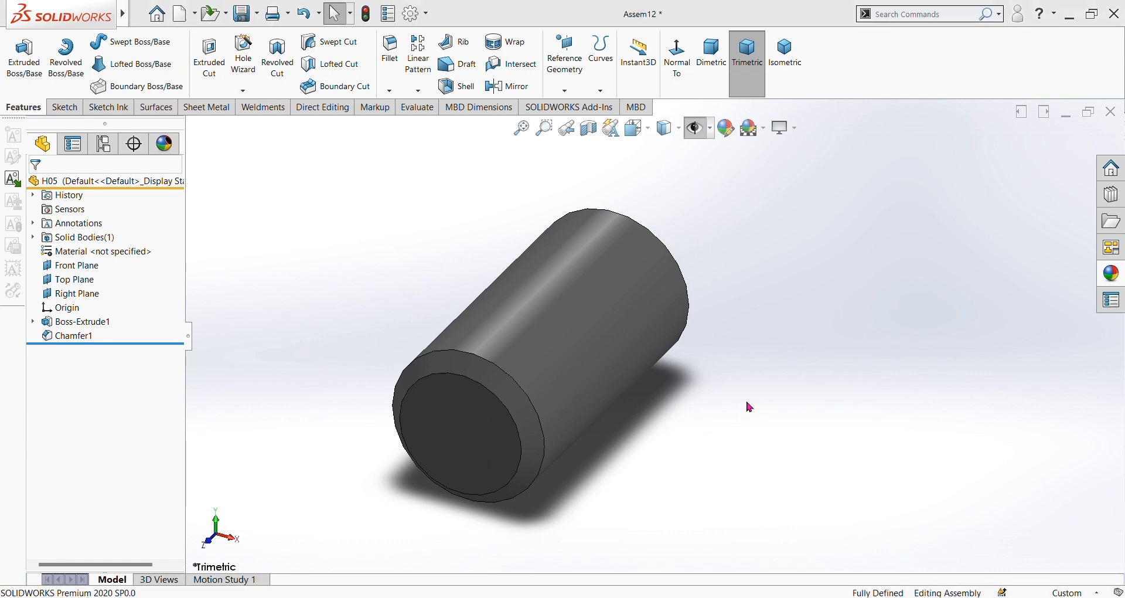
pyautogui.click(686, 113)
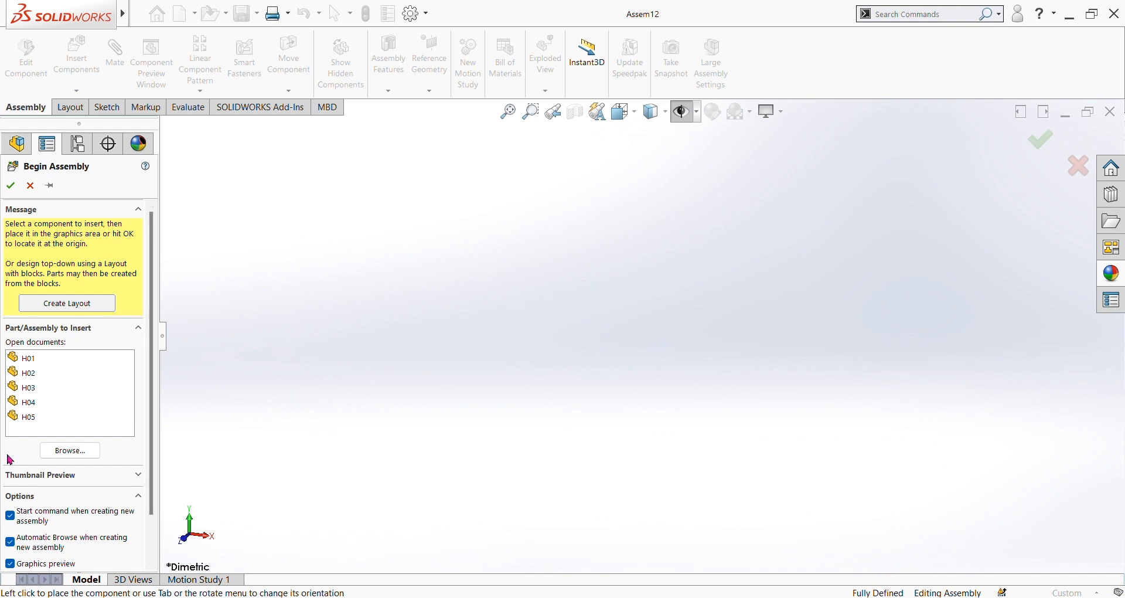
# Place the stepped block H04 as the first component of the assembly
pyautogui.click(28, 405)
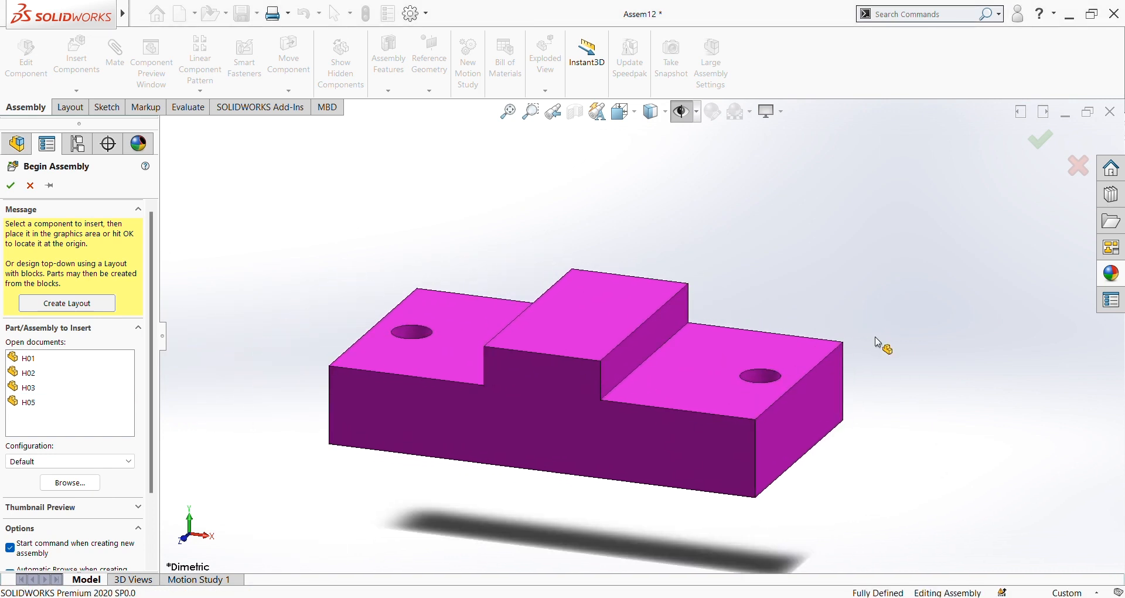
pyautogui.click(837, 346)
pyautogui.scroll(3, 692, 393)
pyautogui.scroll(-2, 791, 249)
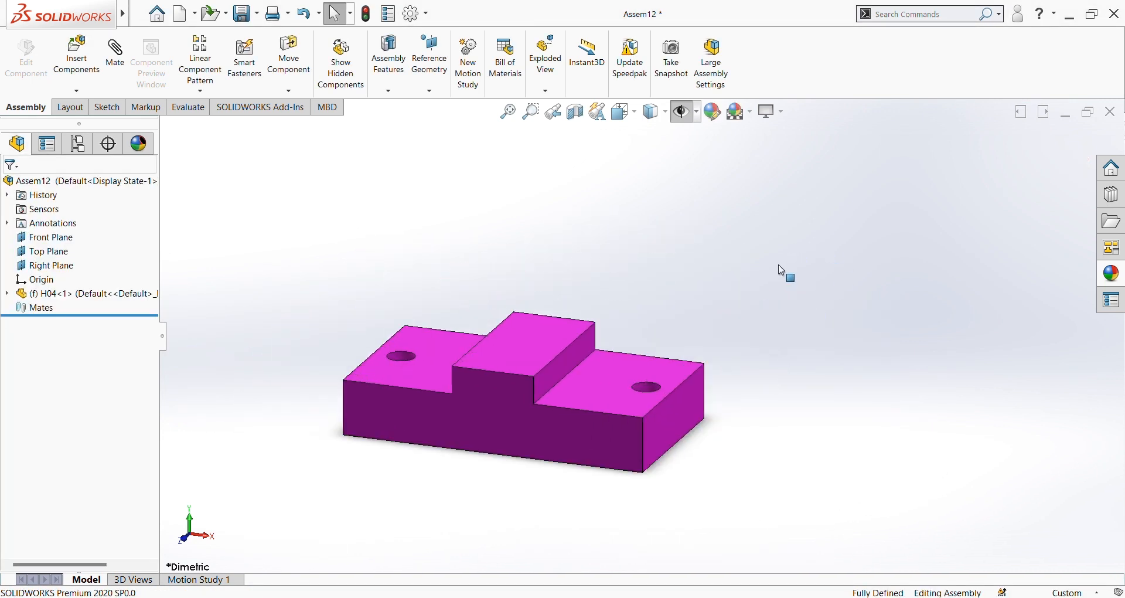
# Insert bracket H03 above one end of the block and place a copy of it beyond the opposite end
pyautogui.click(74, 64)
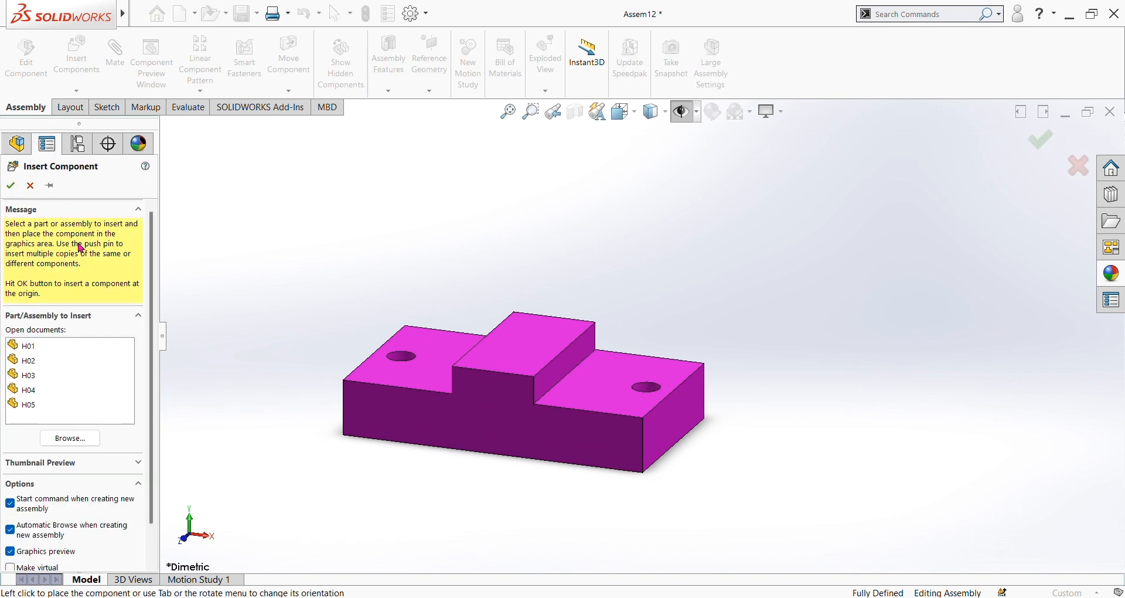
pyautogui.click(28, 375)
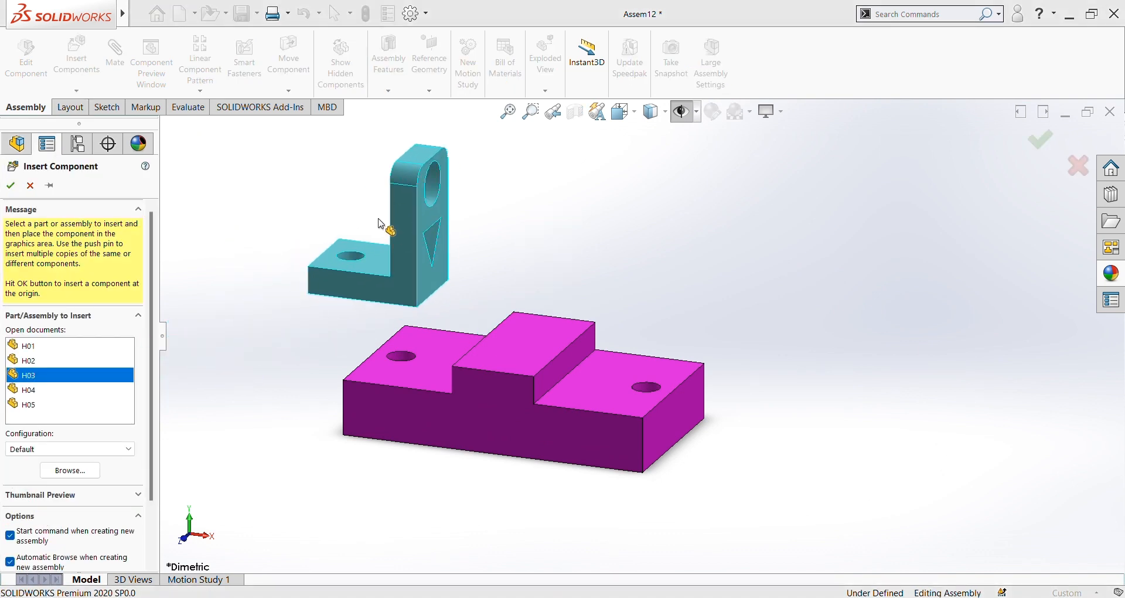
pyautogui.click(383, 225)
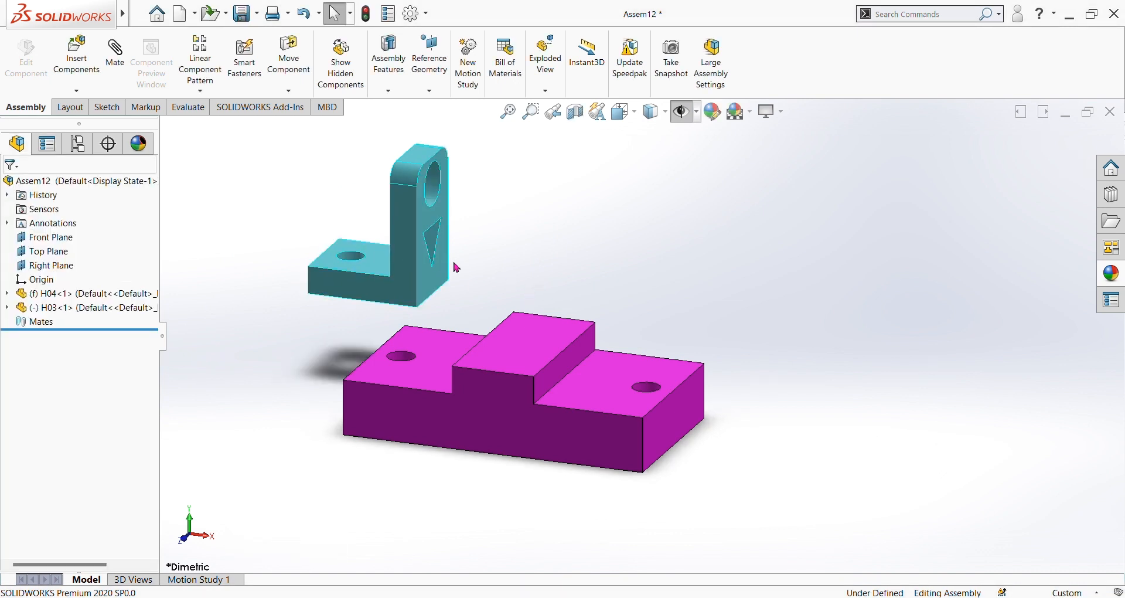
pyautogui.keyDown('ctrl'); pyautogui.moveTo(414, 217); pyautogui.dragTo(782, 252); pyautogui.keyUp('ctrl')
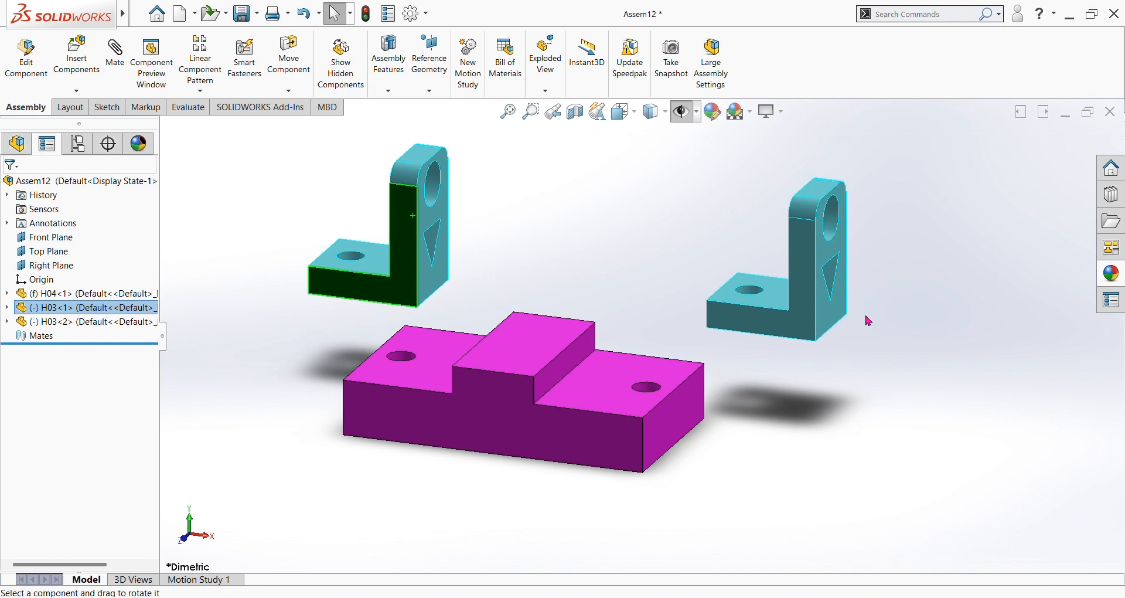
# Rotate the second H03 bracket freely so its base points away from the first bracket
pyautogui.moveTo(826, 305); pyautogui.dragTo(502, 219)
pyautogui.scroll(-2, 511, 242)
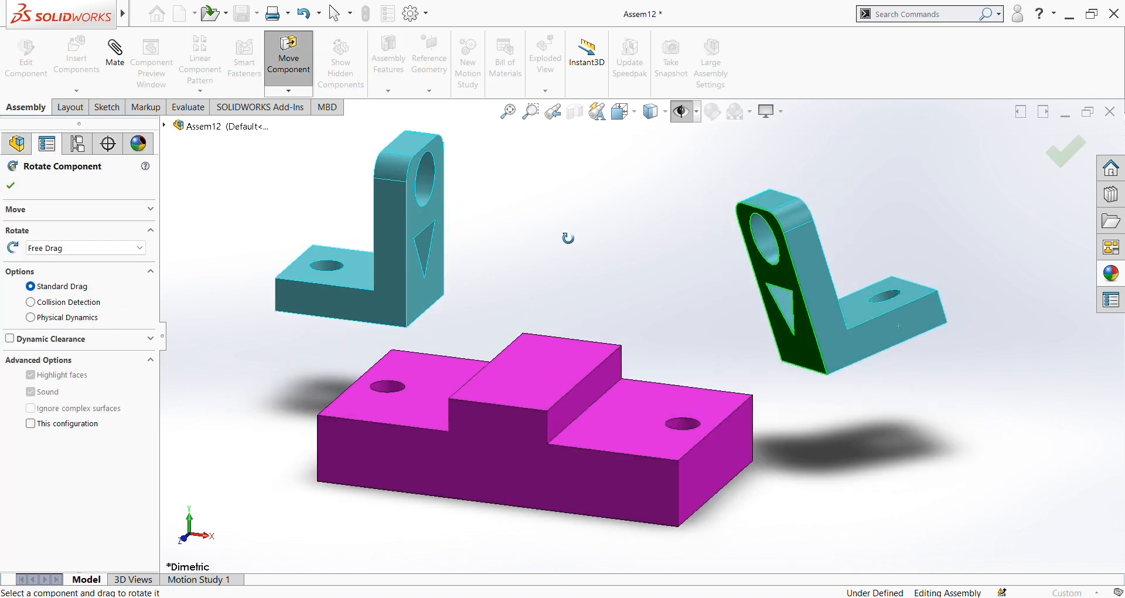
pyautogui.moveTo(556, 246); pyautogui.dragTo(639, 325, button='middle')
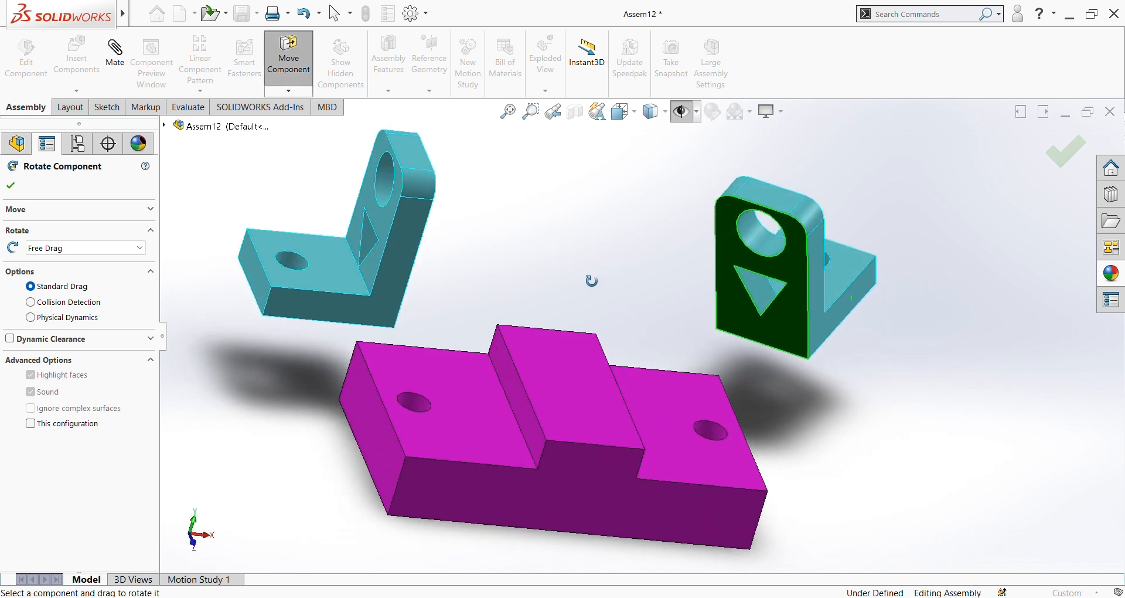
pyautogui.scroll(-3, 588, 279)
pyautogui.scroll(3, 579, 278)
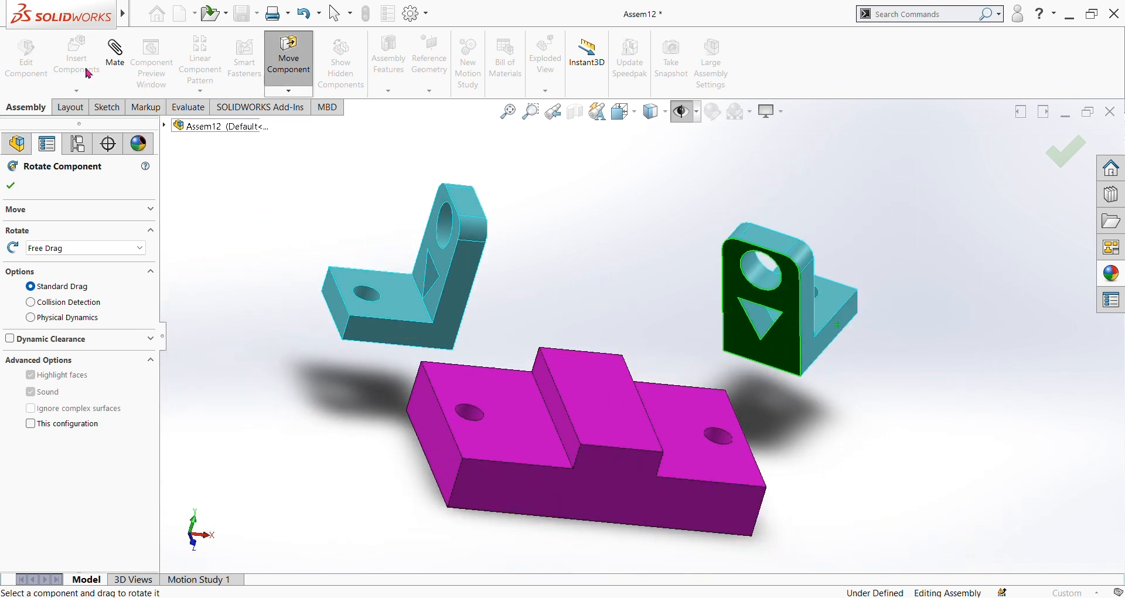
pyautogui.click(12, 185)
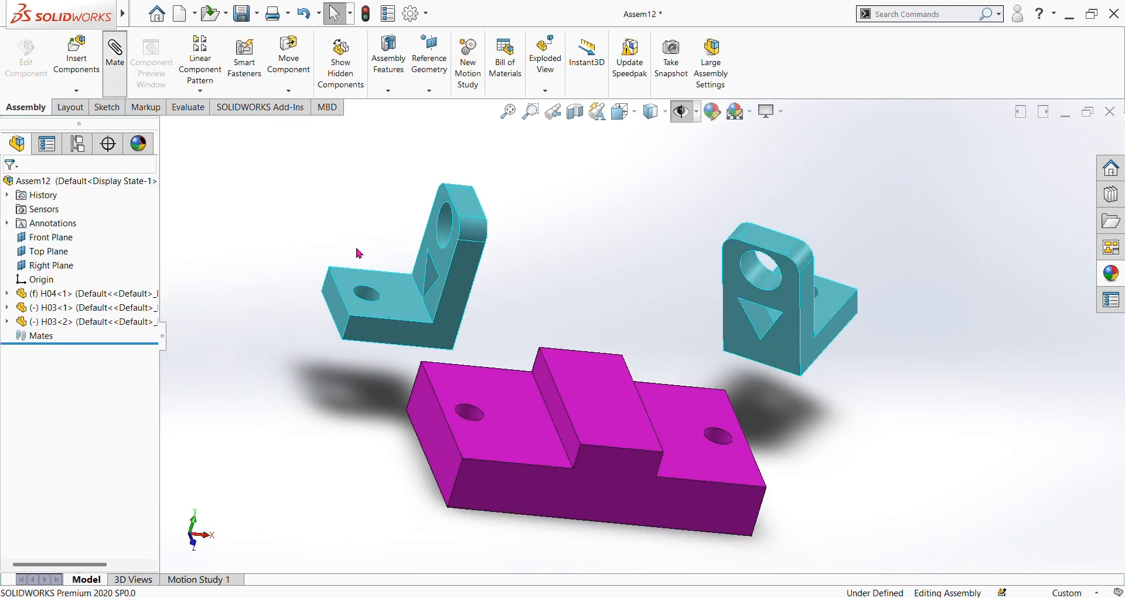
# Add a concentric mate between the first bracket's base hole and the block hole below it
pyautogui.scroll(-1, 375, 296)
pyautogui.click(381, 296)
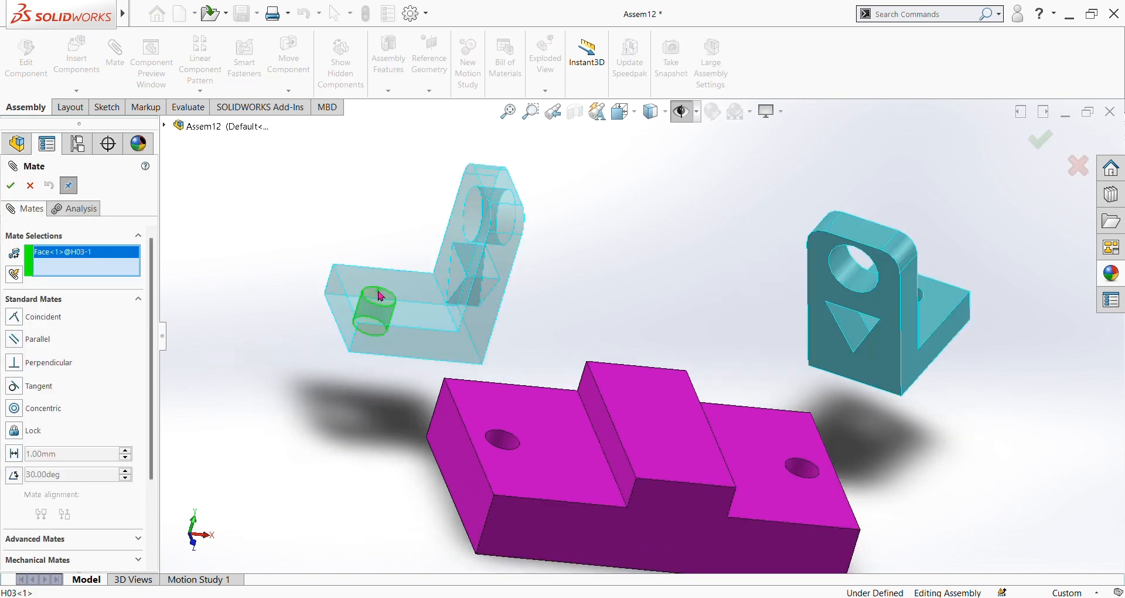
pyautogui.click(502, 439)
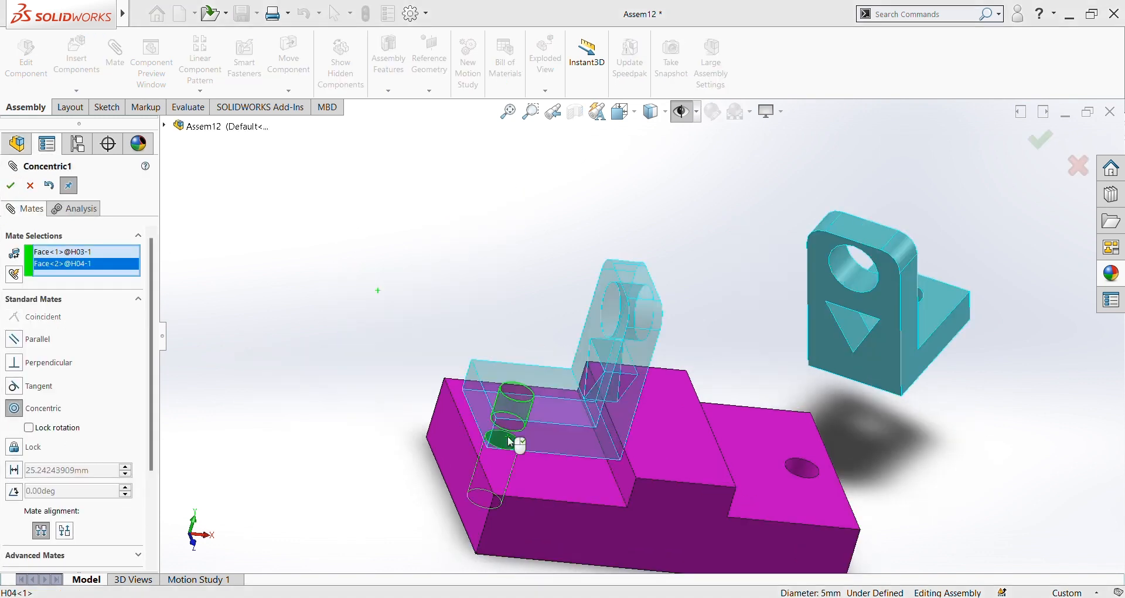
pyautogui.click(13, 188)
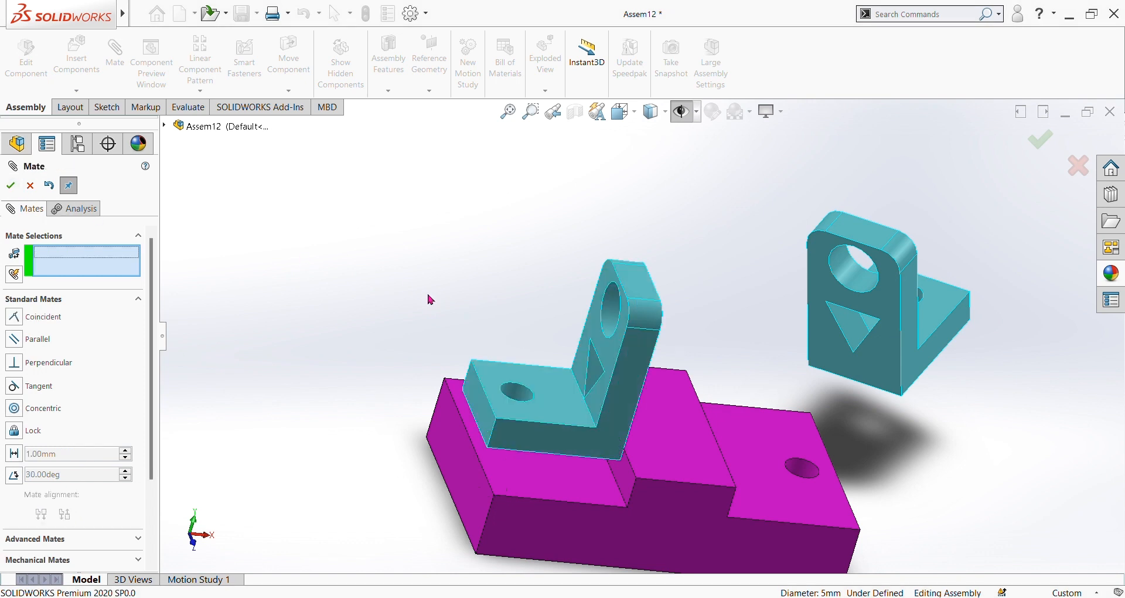
pyautogui.scroll(2, 583, 331)
pyautogui.scroll(-3, 815, 360)
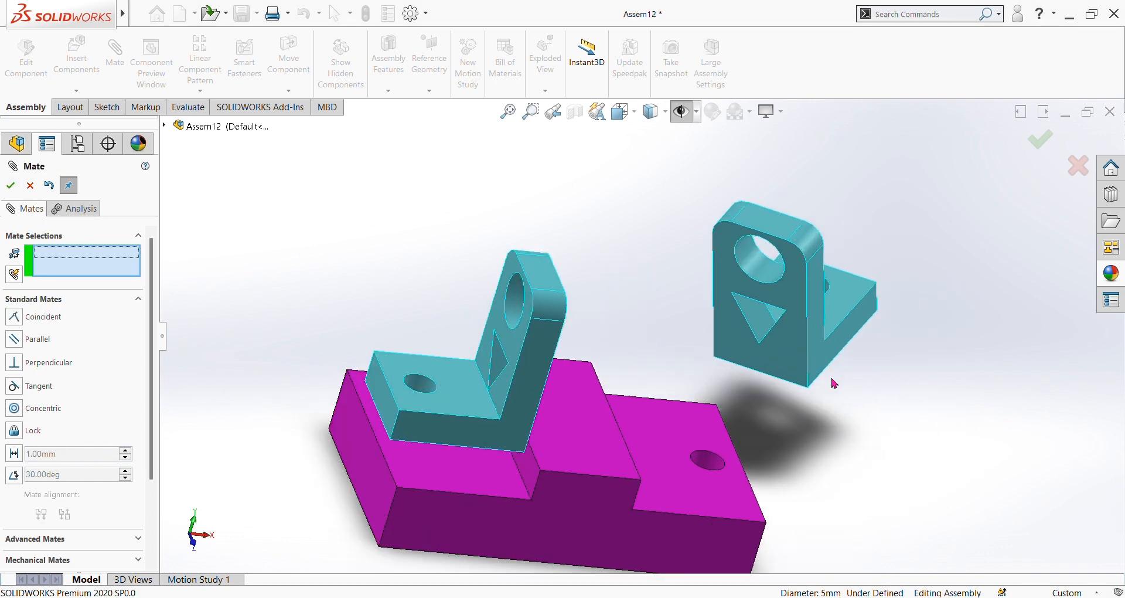
# Add a concentric mate between the second H03 bracket's base hole and the hole at the free end of block H04
pyautogui.moveTo(841, 377); pyautogui.dragTo(849, 471, button='middle')
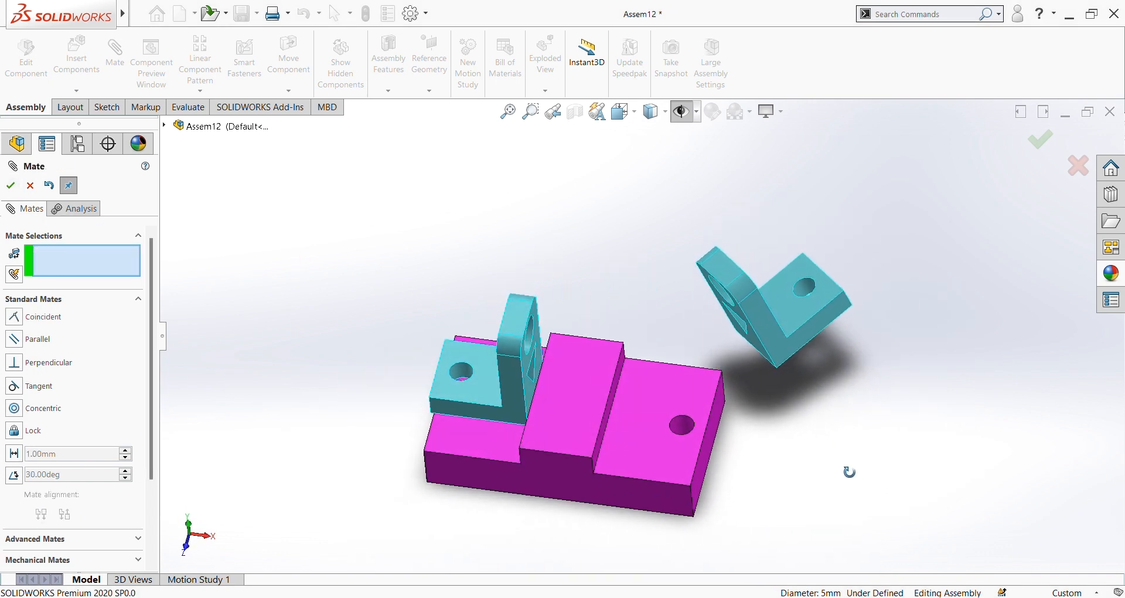
pyautogui.click(806, 287)
pyautogui.click(689, 429)
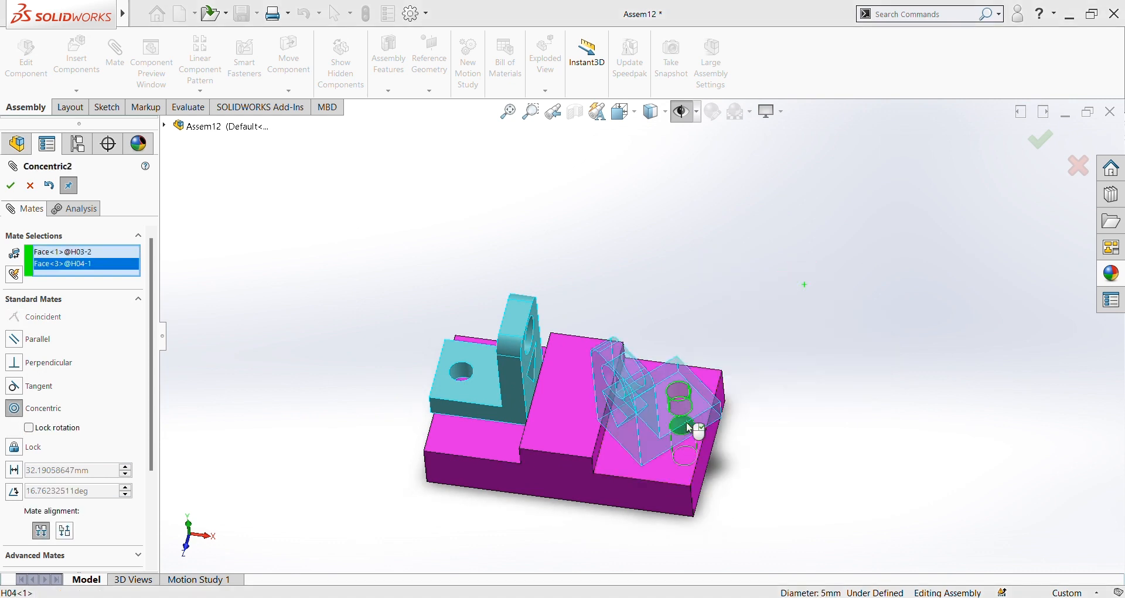
pyautogui.press('Return')
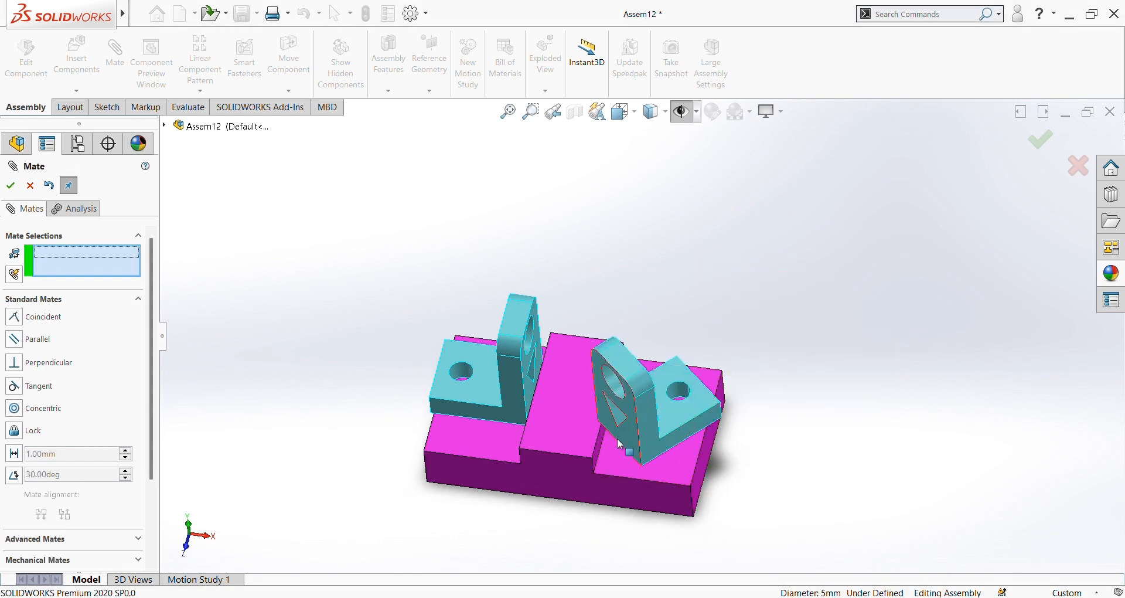
# Add a coincident mate between the raised step's side wall on the block and the back face of the second bracket's upright
pyautogui.moveTo(754, 494); pyautogui.dragTo(726, 322, button='middle')
pyautogui.scroll(-6, 611, 417)
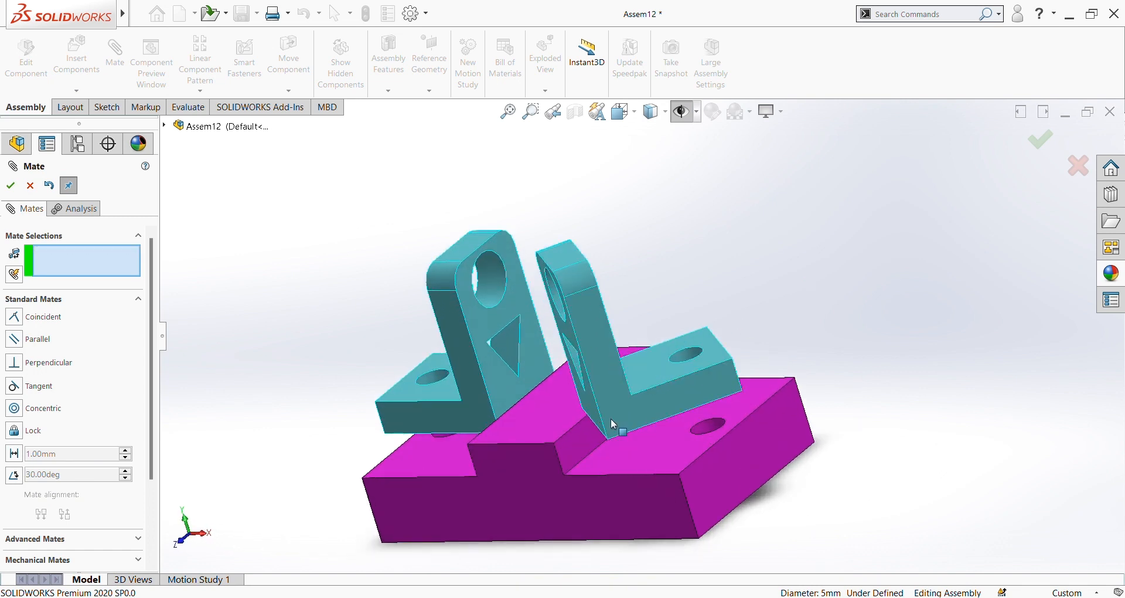
pyautogui.click(579, 432)
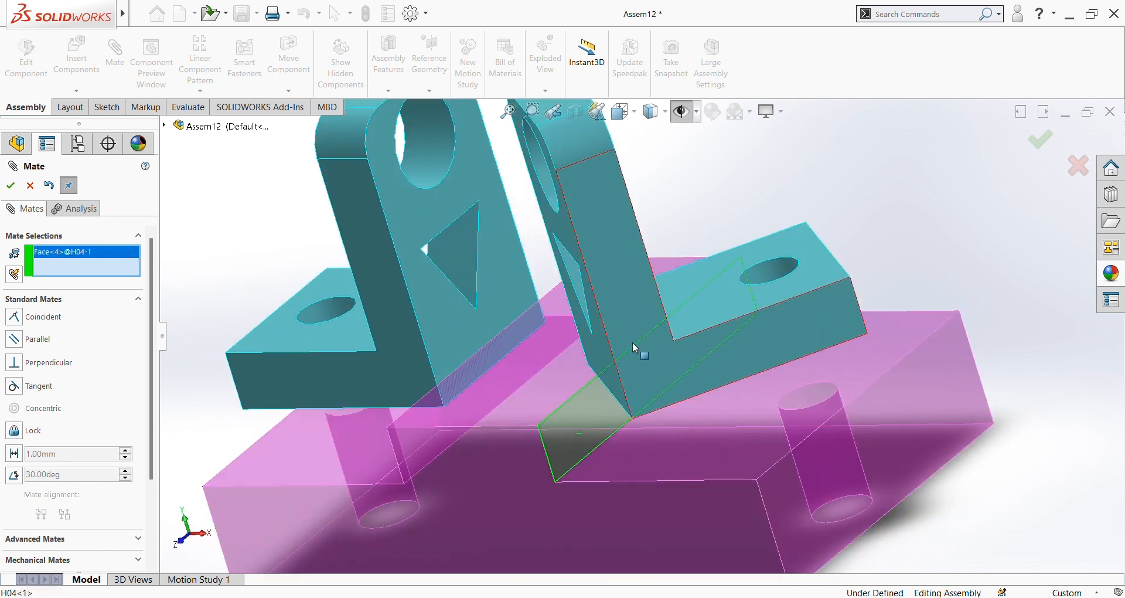
pyautogui.click(600, 356)
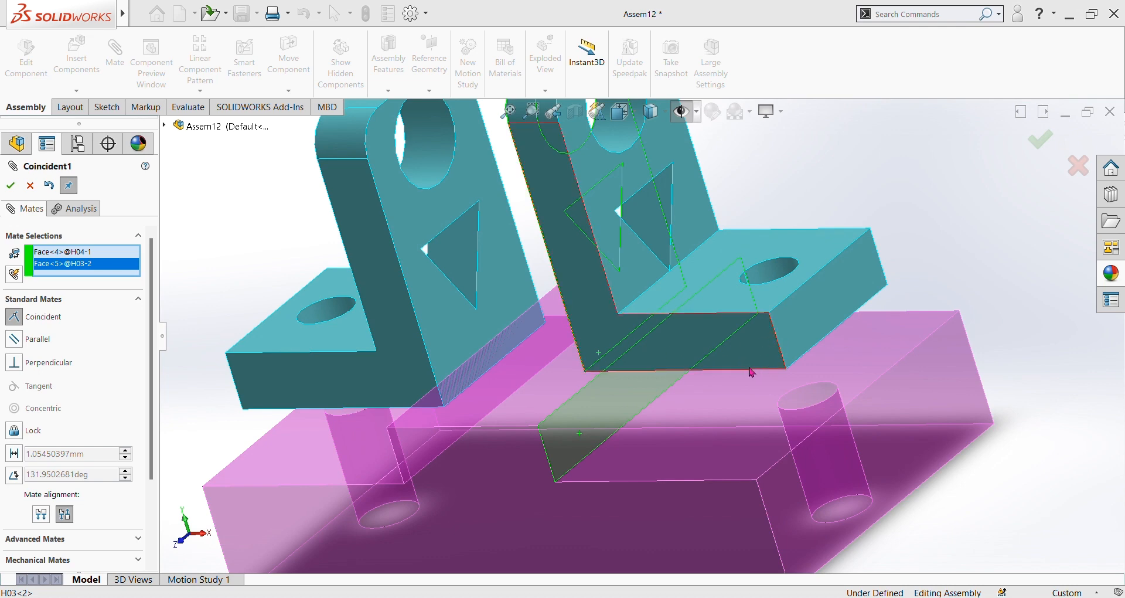
pyautogui.press('Return')
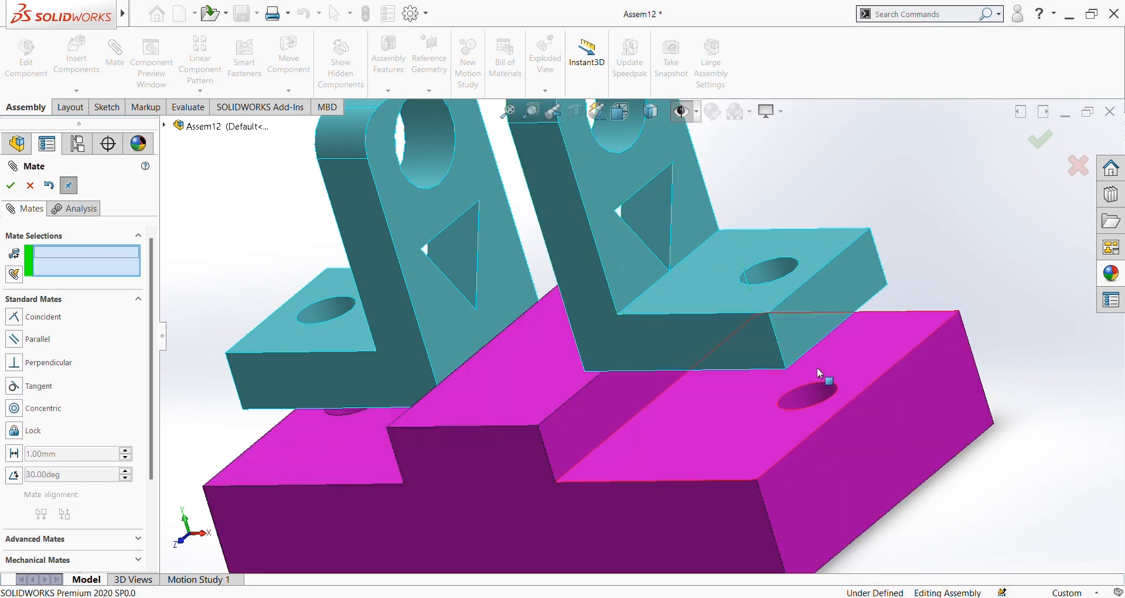
# Seat the second bracket with a coincident mate between its underside and the block's lower top face around the hole
pyautogui.click(850, 368)
pyautogui.moveTo(998, 395); pyautogui.dragTo(956, 282, button='middle')
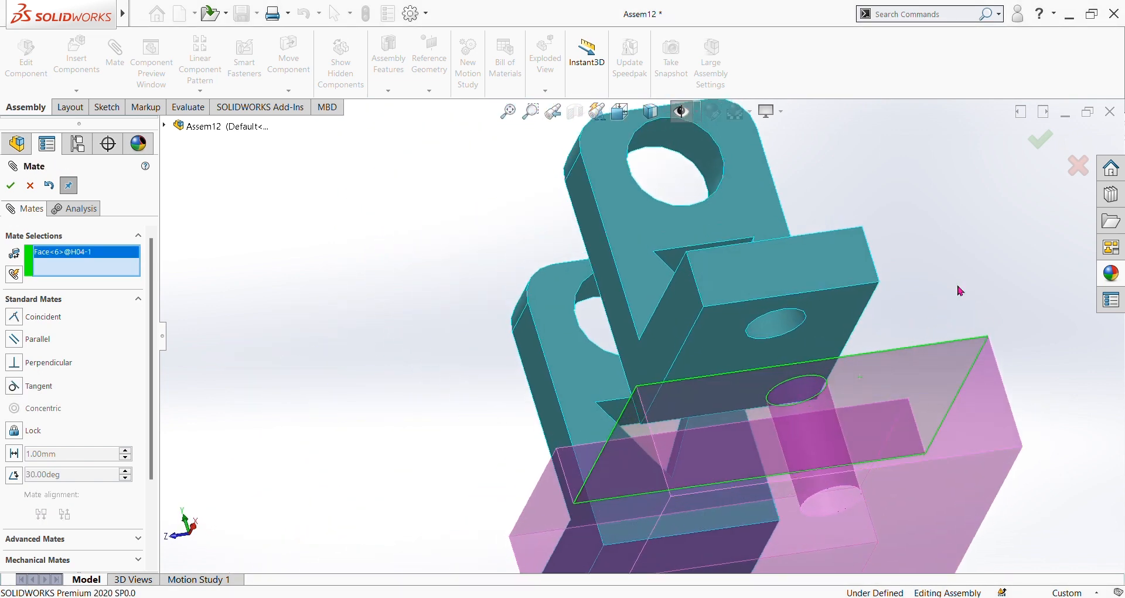
pyautogui.click(854, 304)
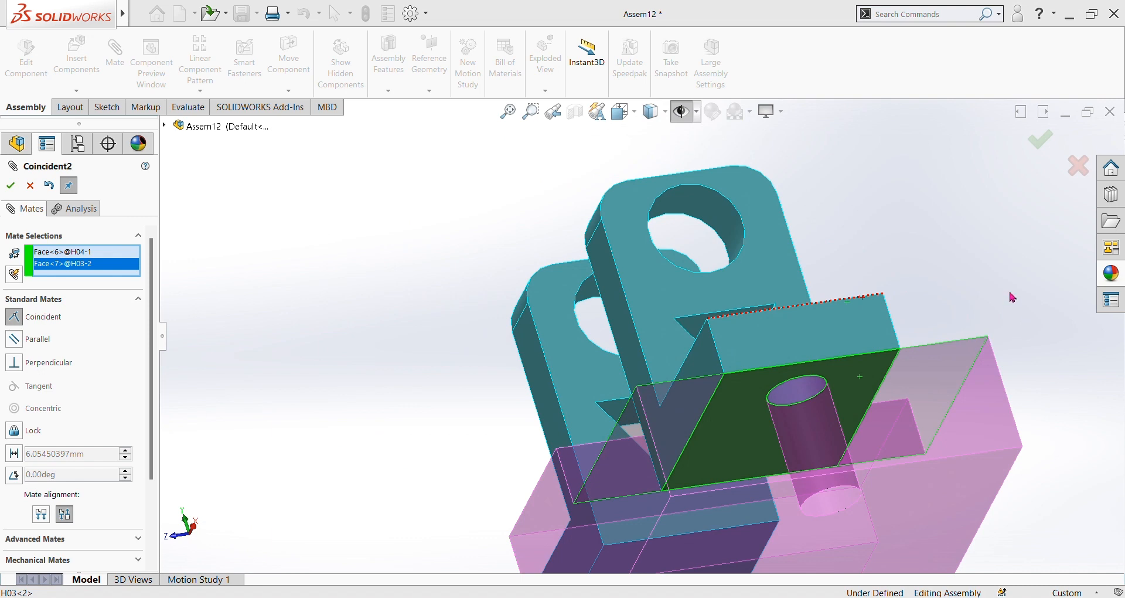
pyautogui.press('Return')
# Seat the first bracket with a coincident mate between its underside and the block's lower top face beneath it
pyautogui.moveTo(713, 309); pyautogui.dragTo(656, 221, button='middle')
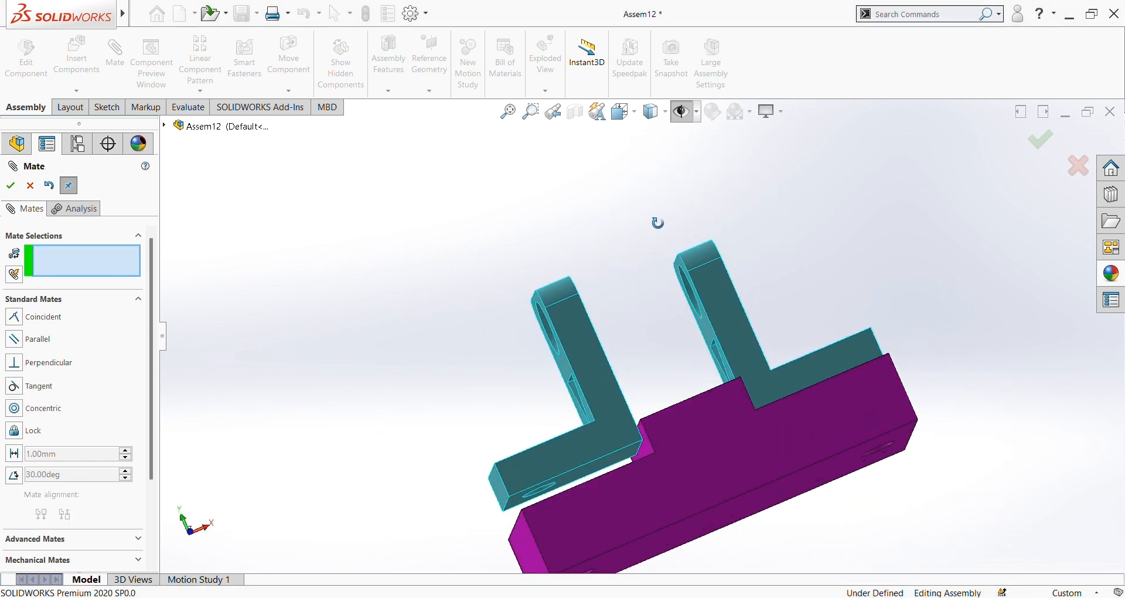
pyautogui.scroll(-5, 590, 473)
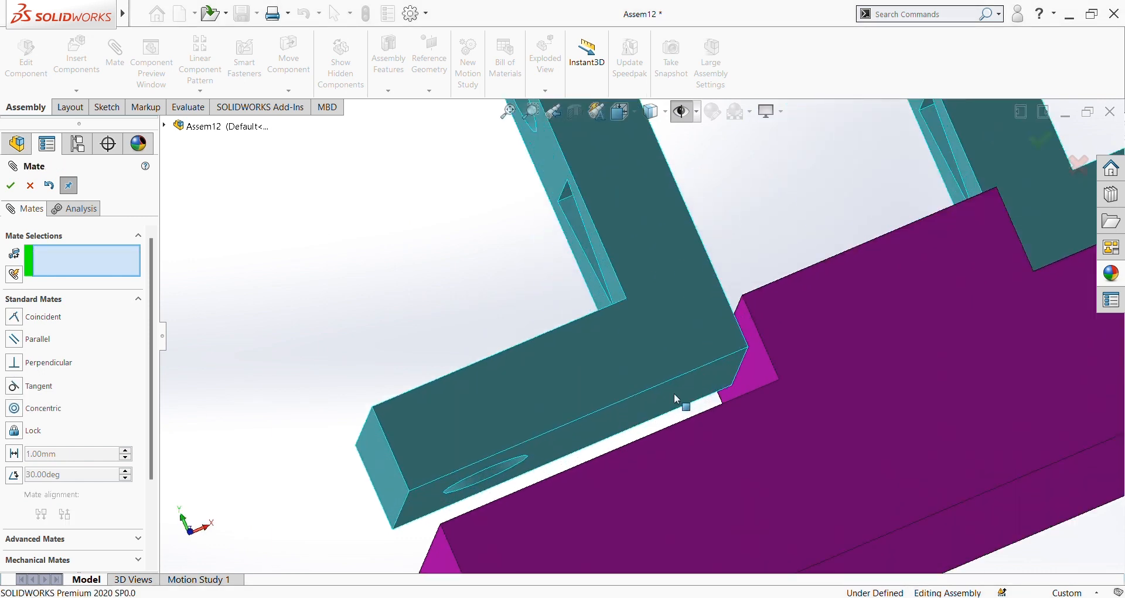
pyautogui.click(654, 404)
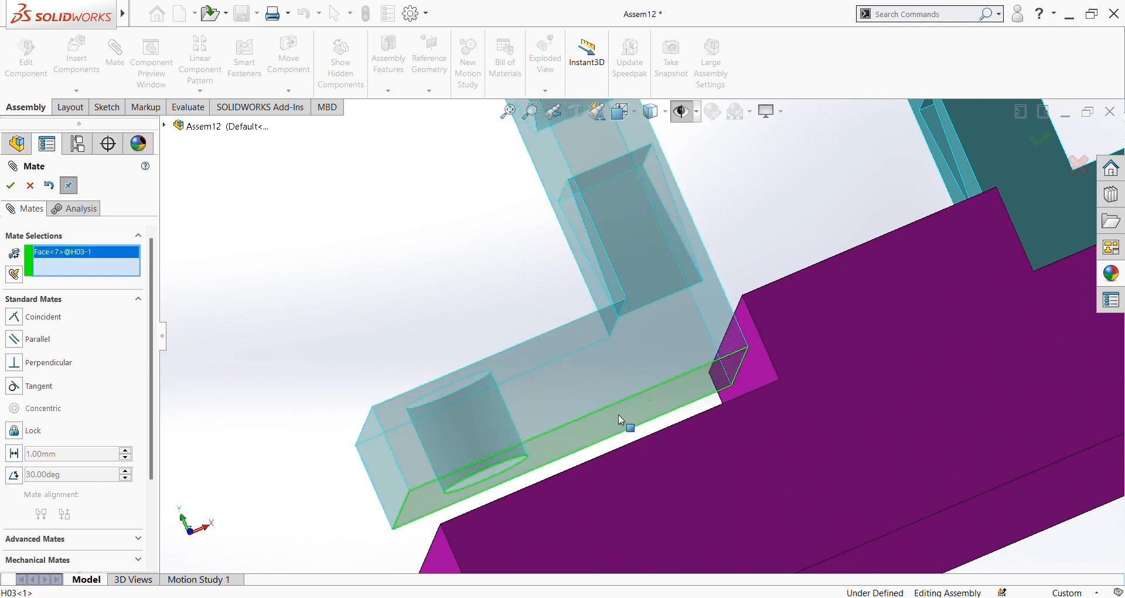
pyautogui.moveTo(341, 250); pyautogui.dragTo(478, 325, button='middle')
pyautogui.click(910, 486)
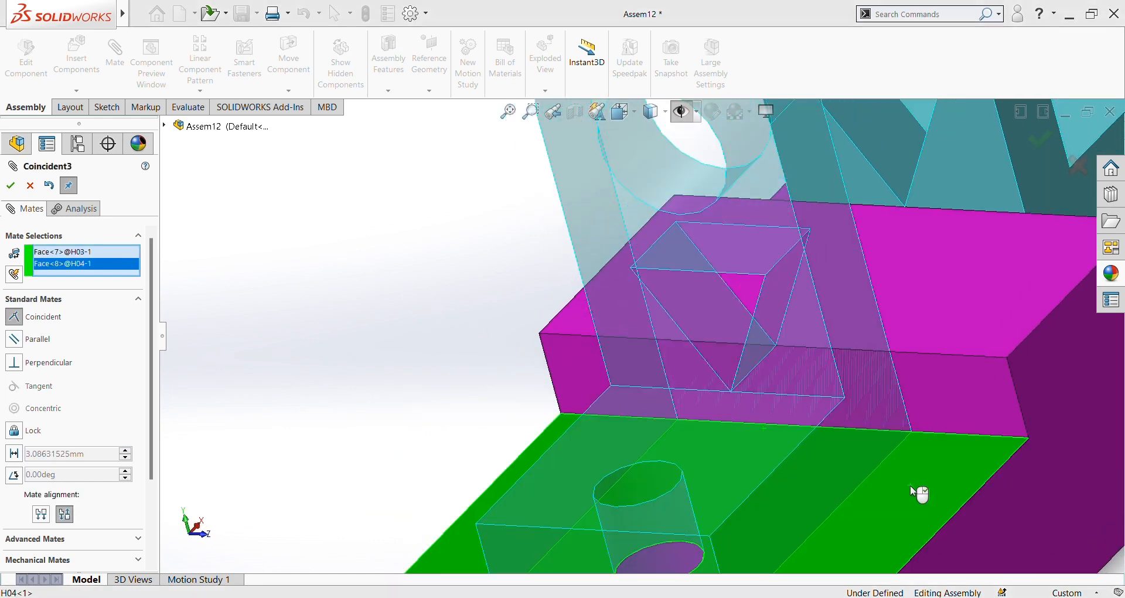
pyautogui.press('Return')
# Mate the first bracket's upright back face coincident with the raised step's adjacent side wall and finish mating
pyautogui.scroll(8, 854, 442)
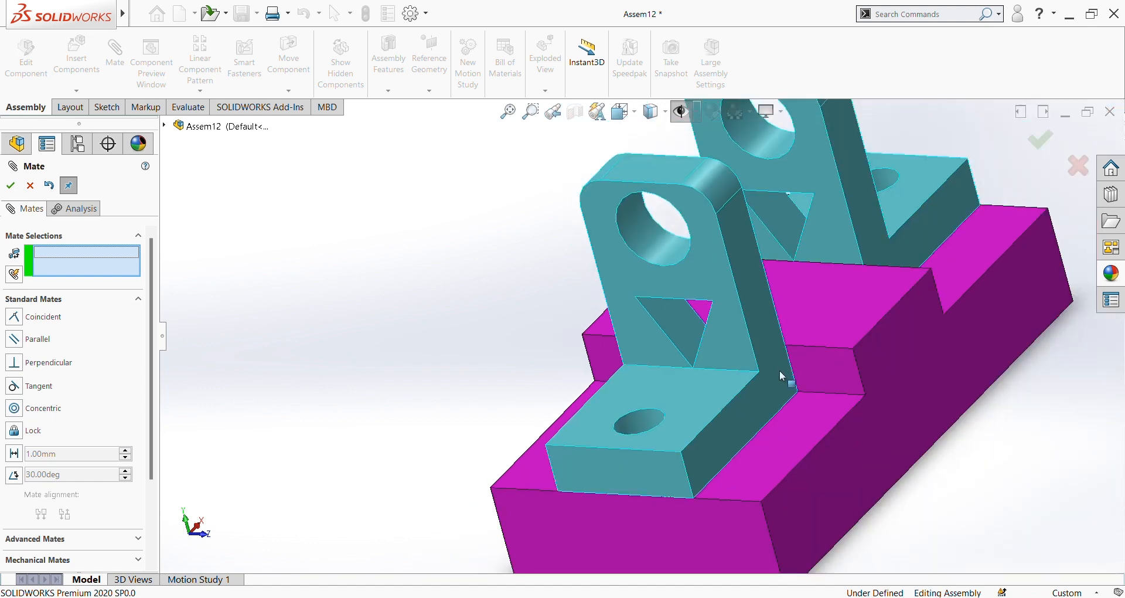
pyautogui.click(777, 367)
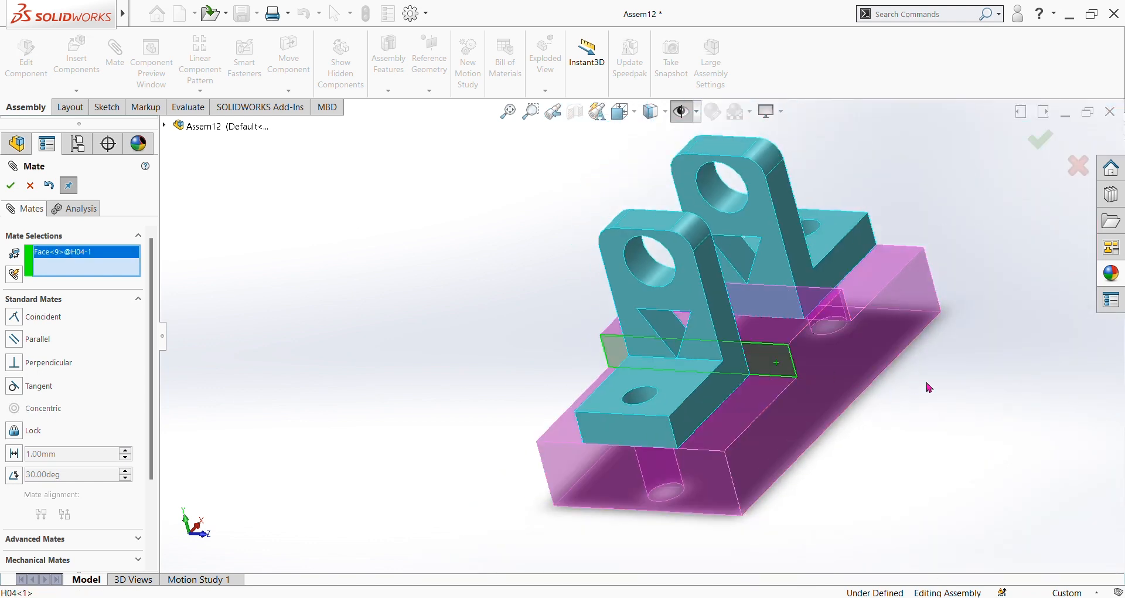
pyautogui.moveTo(926, 387); pyautogui.dragTo(686, 302, button='middle')
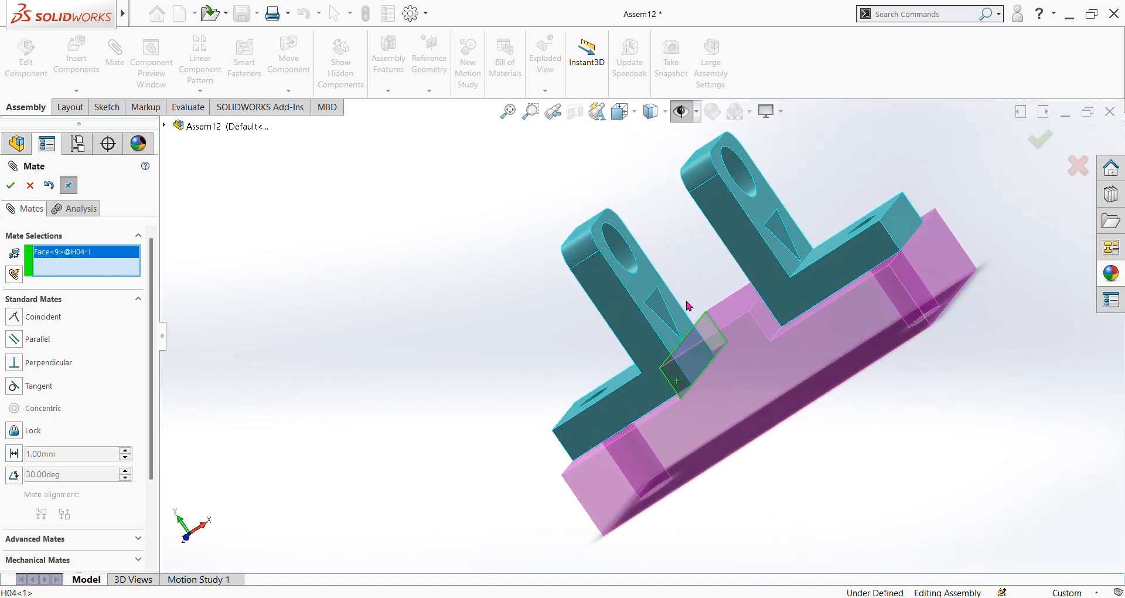
pyautogui.click(648, 303)
pyautogui.press('Return')
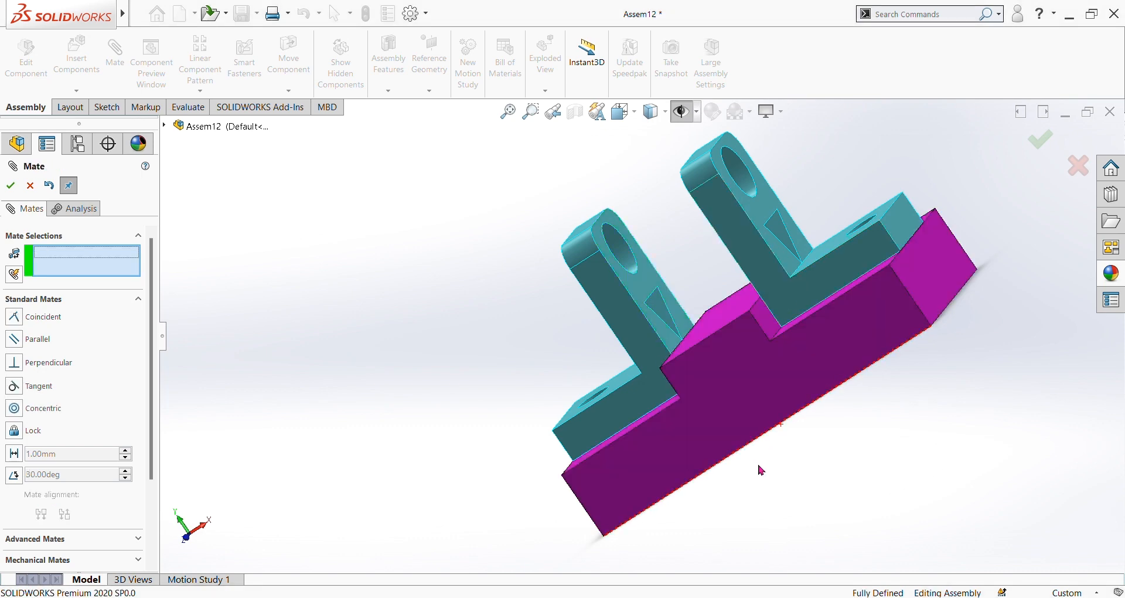
pyautogui.moveTo(759, 467); pyautogui.dragTo(882, 527, button='middle')
pyautogui.scroll(-3, 906, 325)
pyautogui.scroll(2, 905, 327)
pyautogui.moveTo(905, 327); pyautogui.dragTo(853, 422, button='middle')
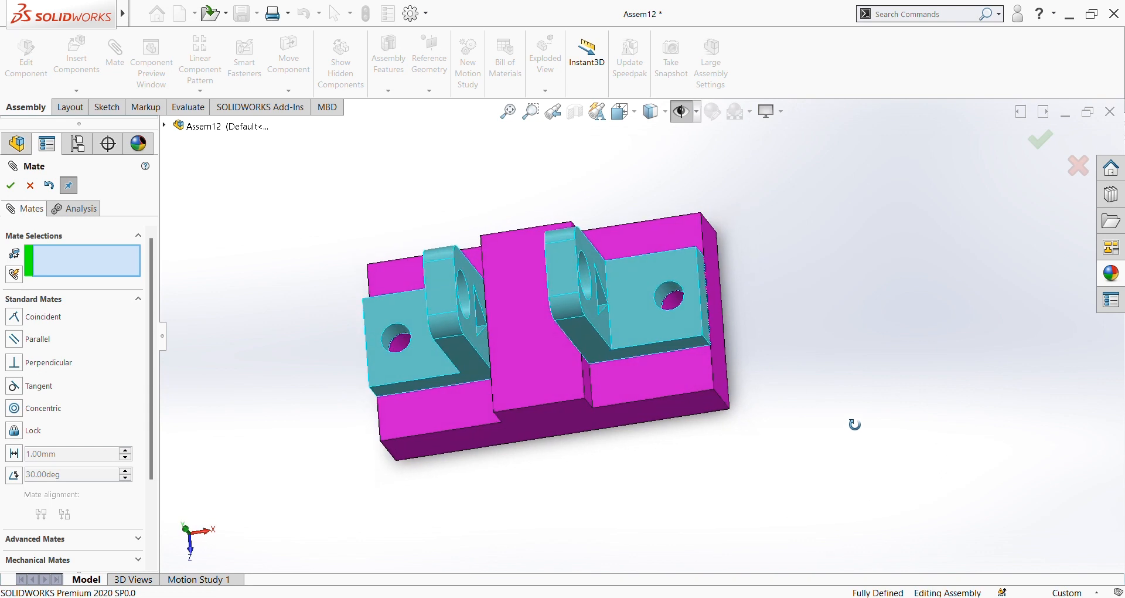
pyautogui.click(13, 187)
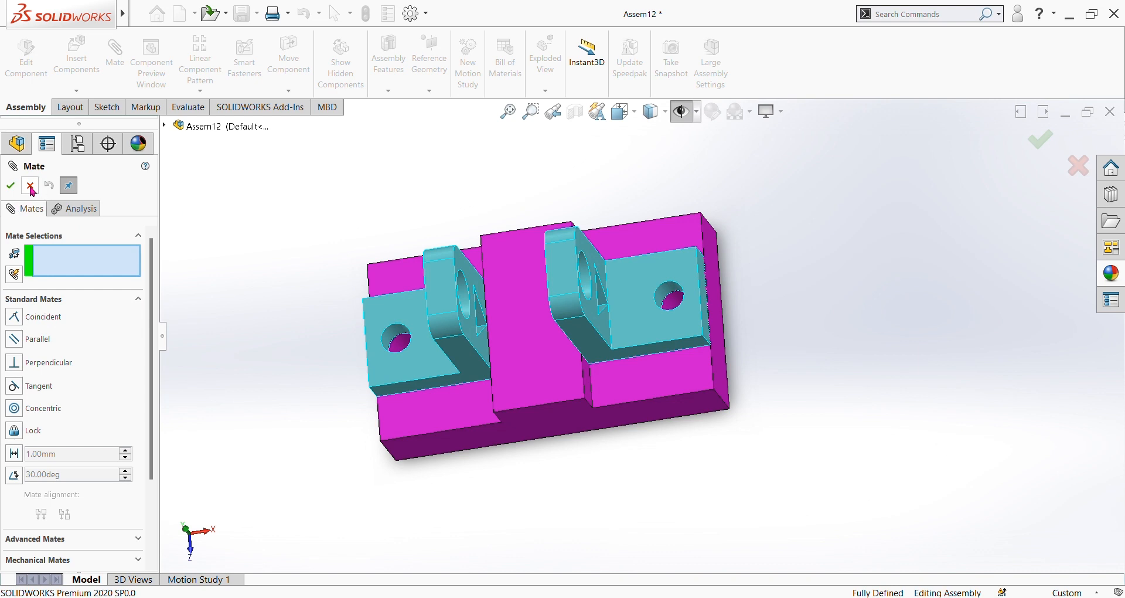
pyautogui.click(29, 186)
# Insert pin H05 beside the first bracket's end of the block and place a second copy of it nearby
pyautogui.click(76, 56)
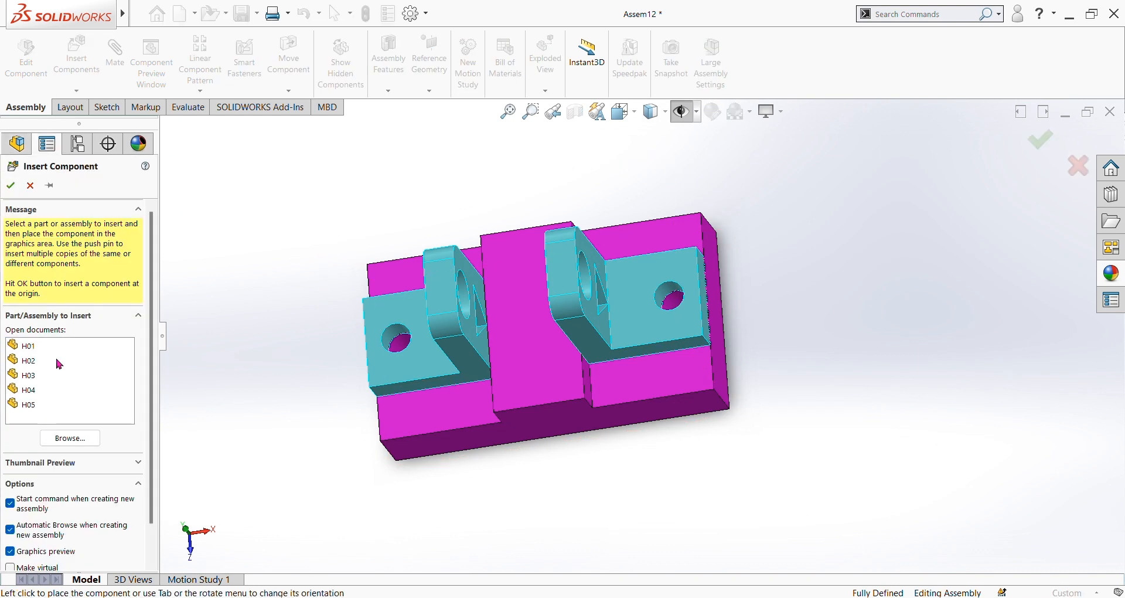
pyautogui.click(40, 409)
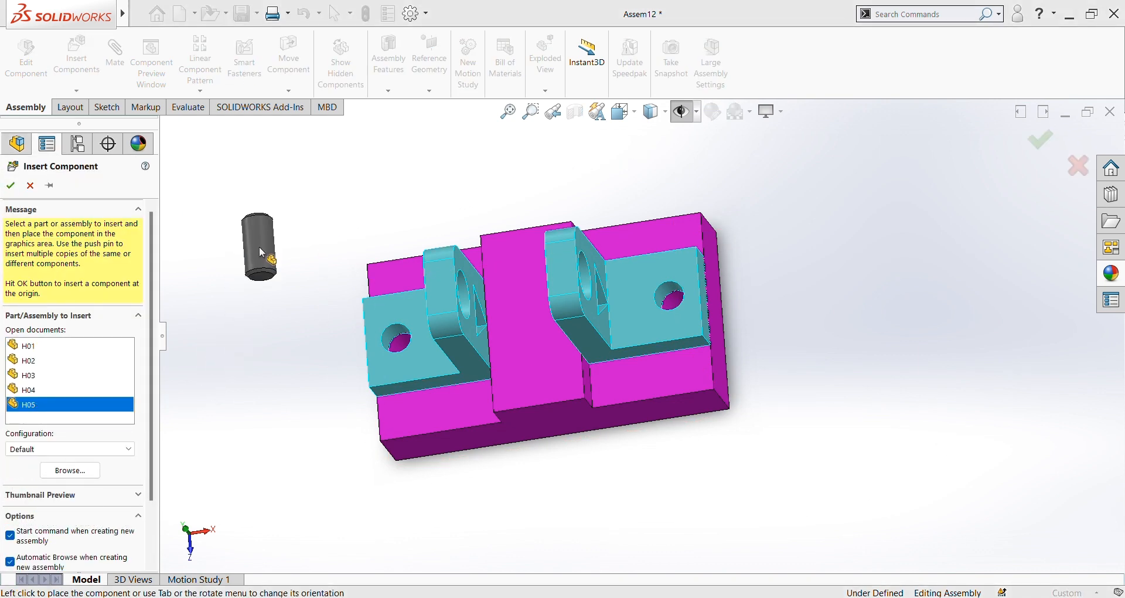
pyautogui.click(296, 264)
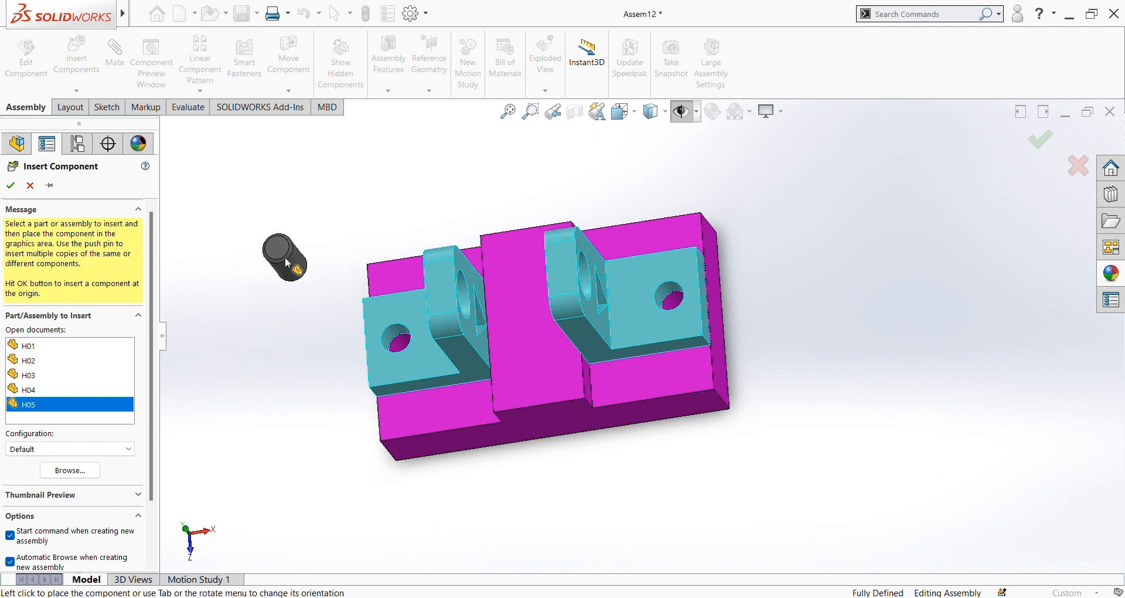
pyautogui.click(304, 302)
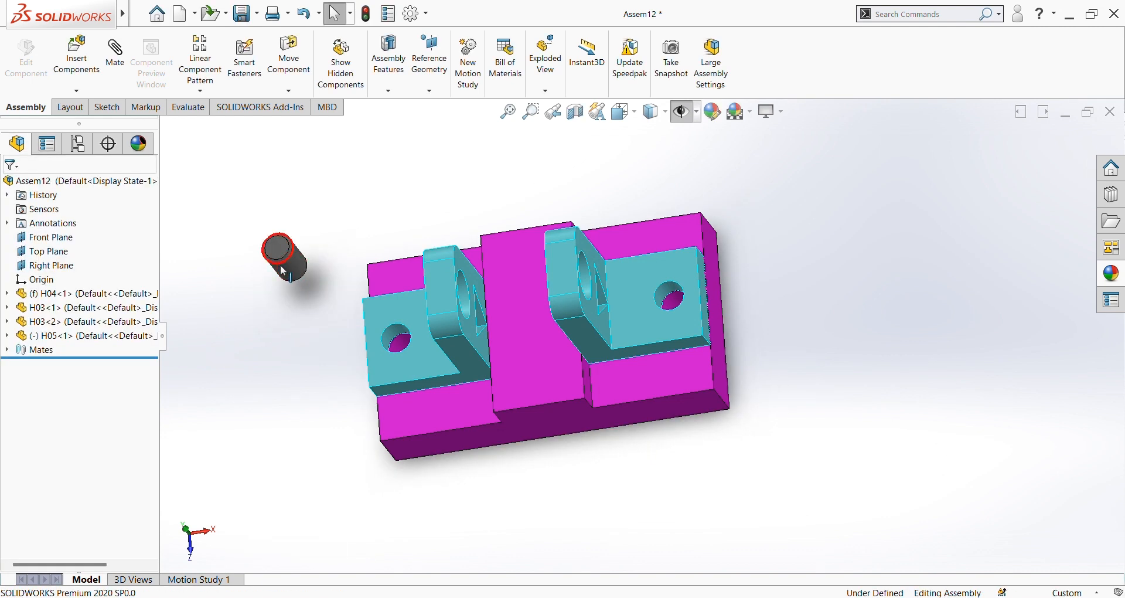
pyautogui.keyDown('ctrl'); pyautogui.moveTo(283, 271); pyautogui.dragTo(292, 384); pyautogui.keyUp('ctrl')
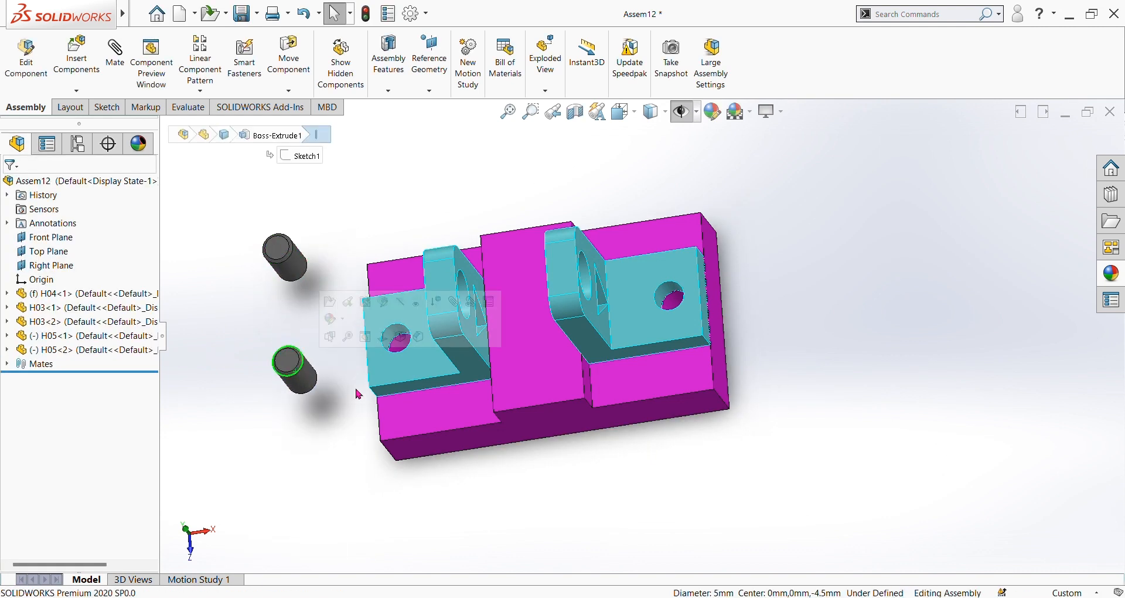
pyautogui.click(357, 391)
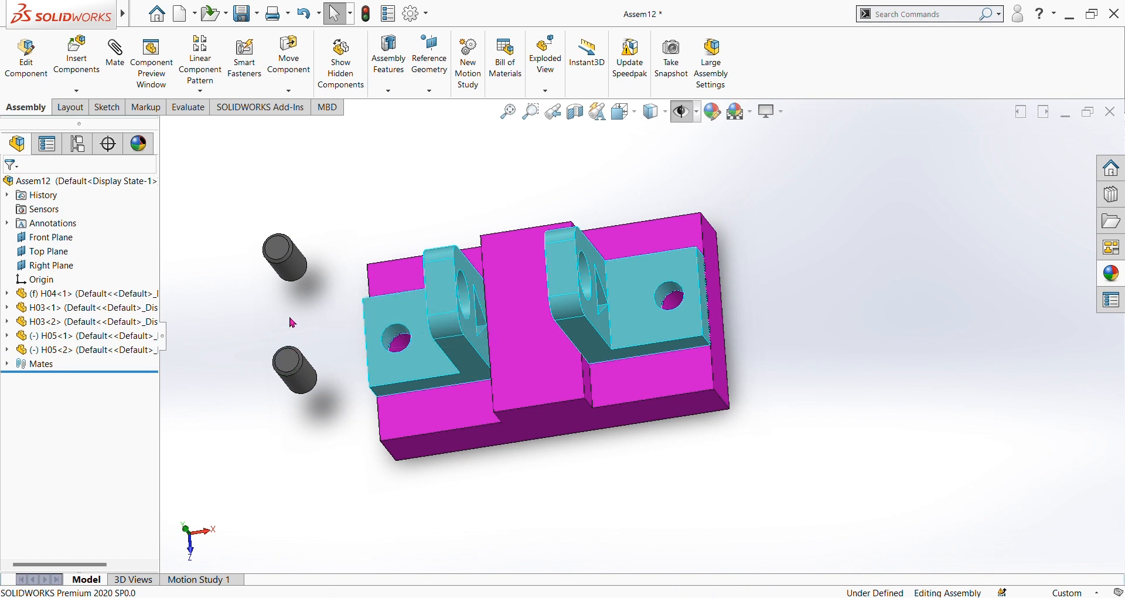
# Add a concentric mate between the first bracket's base hole and the cylindrical face of the copied H05 pin
pyautogui.click(115, 58)
pyautogui.scroll(-1, 407, 346)
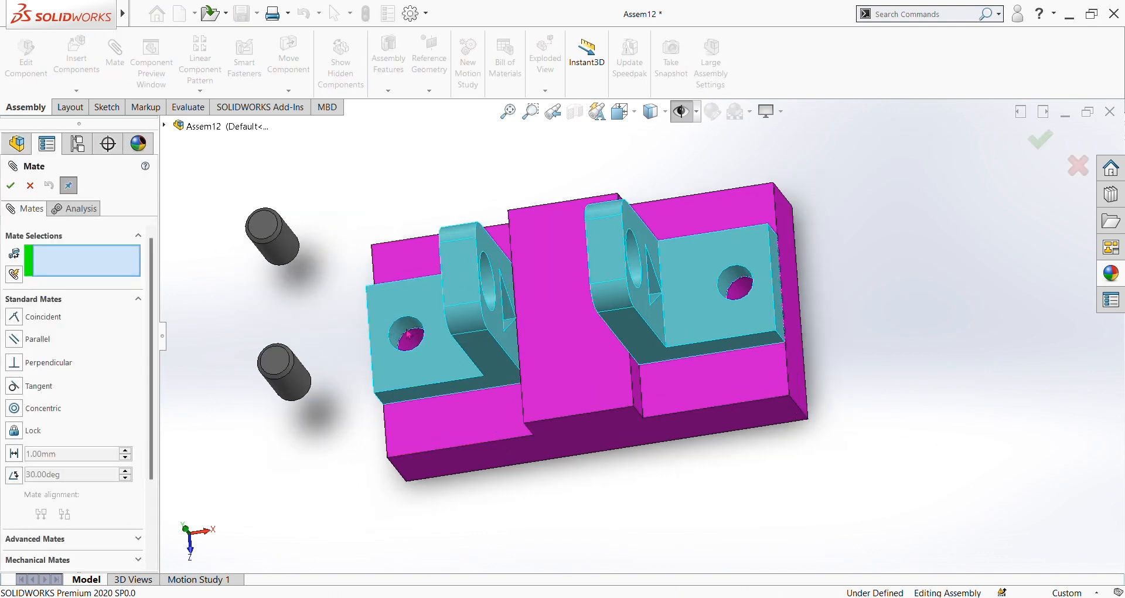
pyautogui.click(408, 331)
pyautogui.click(296, 388)
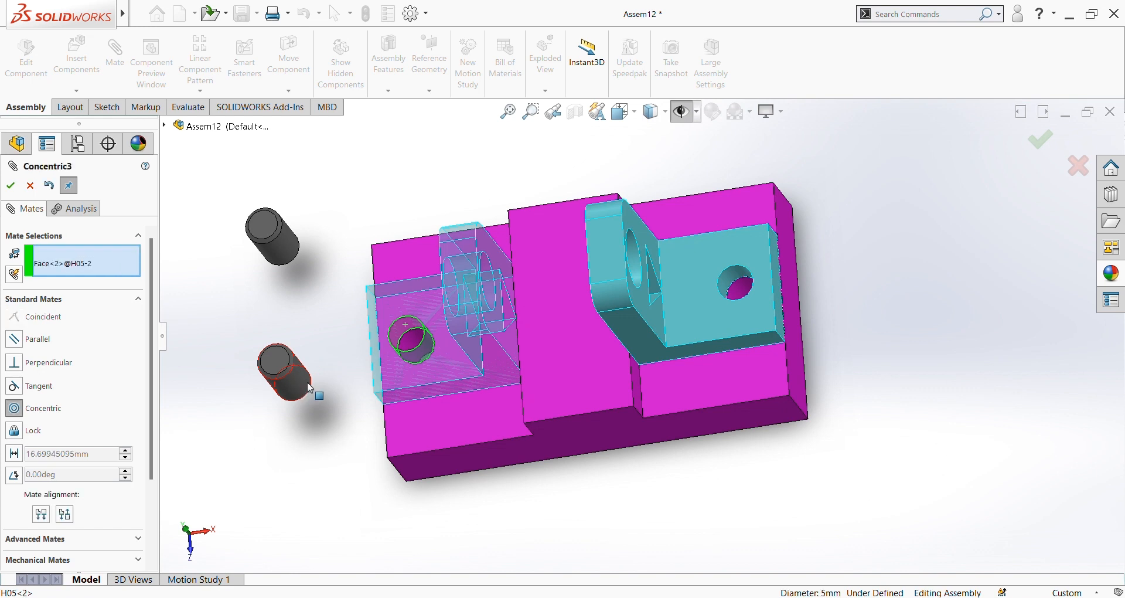
pyautogui.press('Return')
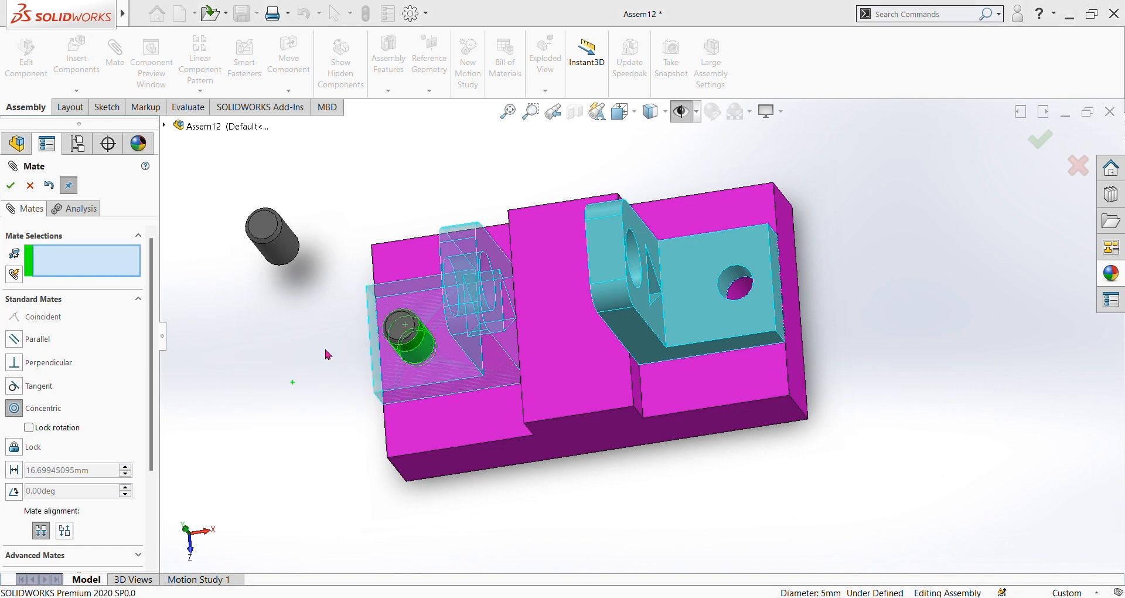
# Add a concentric mate between the original H05 pin's cylindrical face and the second bracket's base hole
pyautogui.click(289, 251)
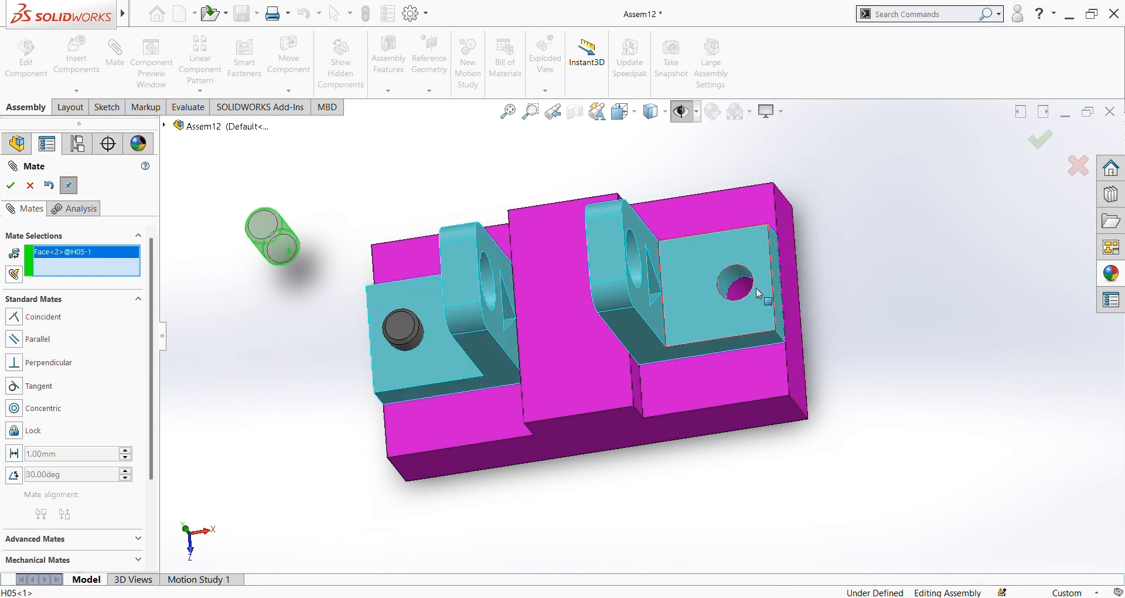
pyautogui.click(733, 281)
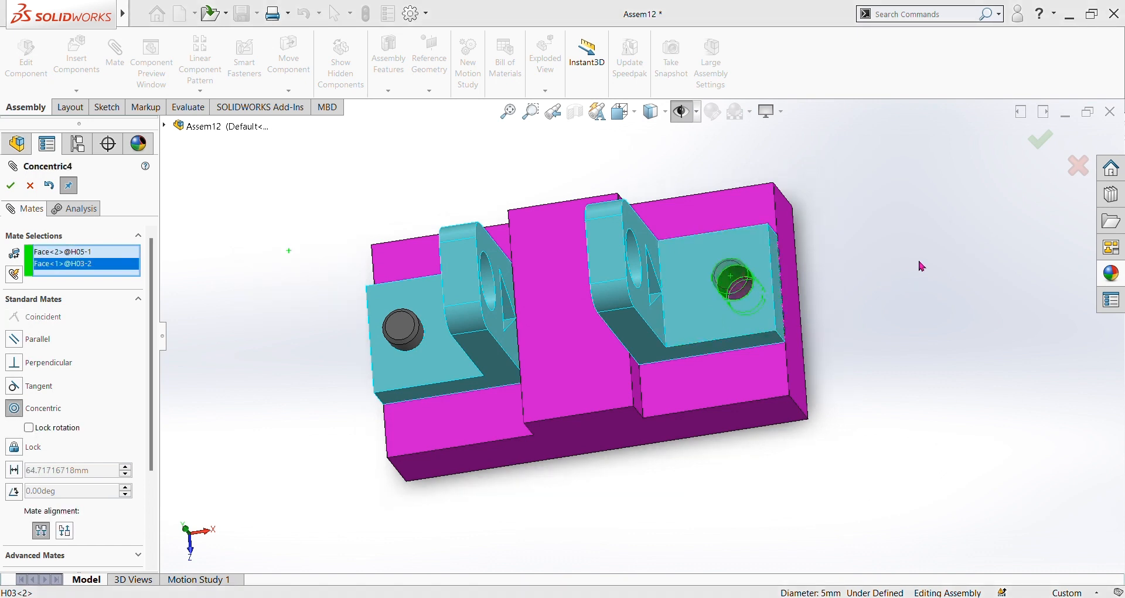
pyautogui.press('Return')
# Make the original pin flush with a coincident mate between its top end face and the second bracket's base top face
pyautogui.moveTo(859, 404); pyautogui.dragTo(885, 197, button='middle')
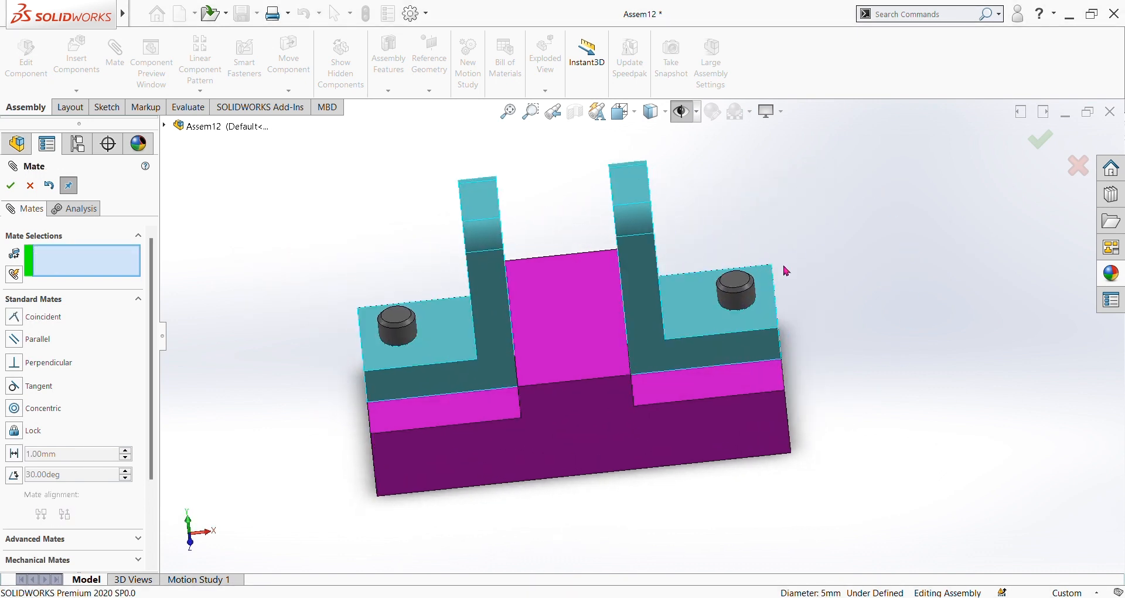
pyautogui.scroll(-2, 782, 262)
pyautogui.click(663, 326)
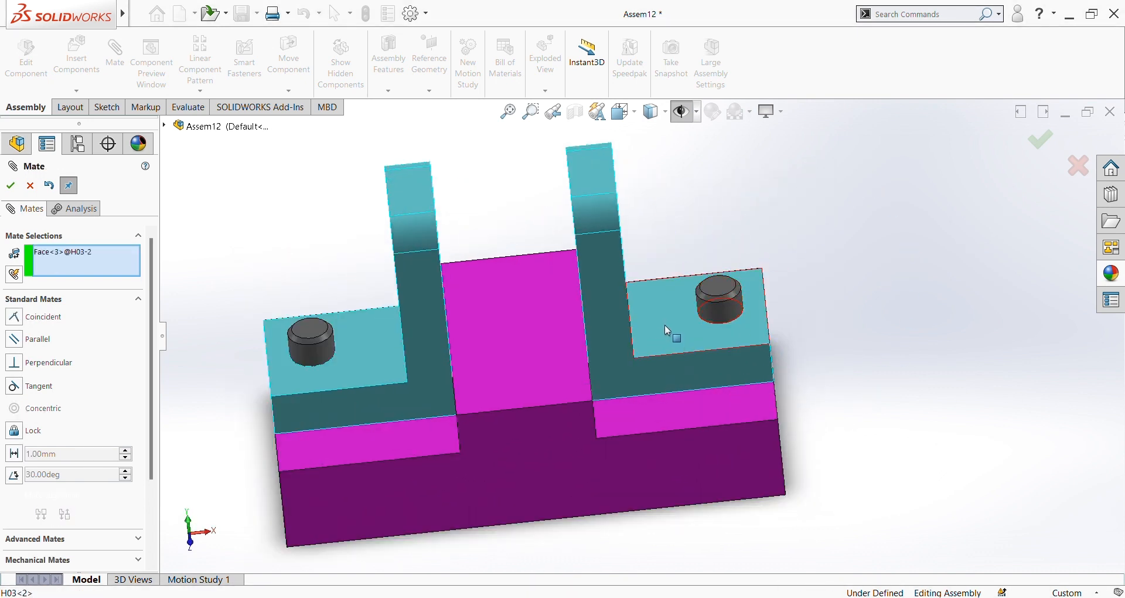
pyautogui.click(723, 286)
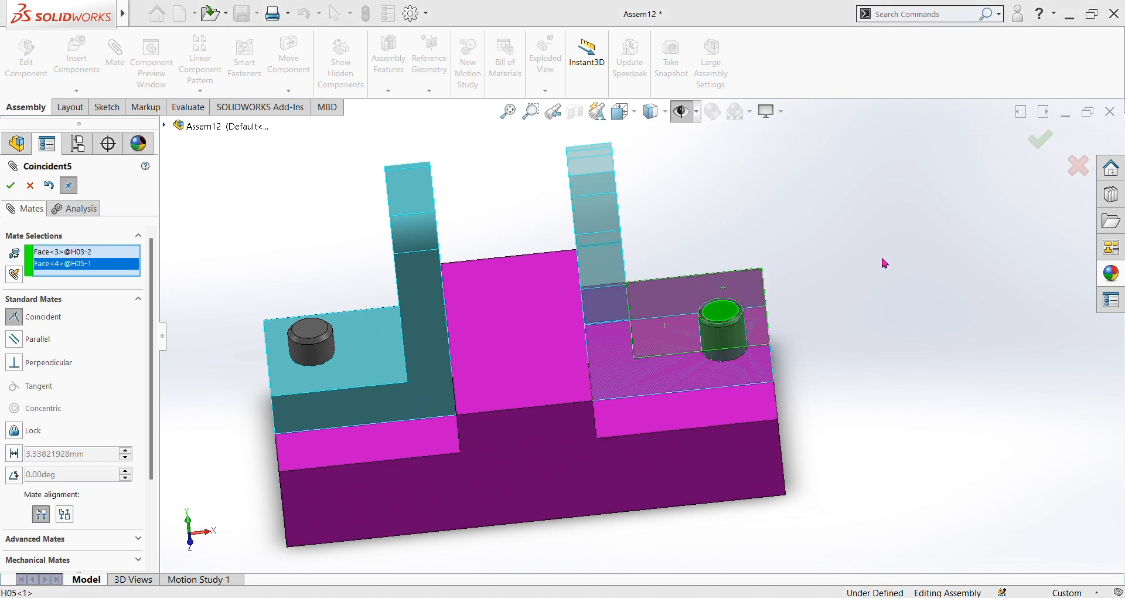
pyautogui.press('Return')
# Add a coincident mate between the first bracket's base top face and the top end face of the copied H05 pin
pyautogui.click(353, 375)
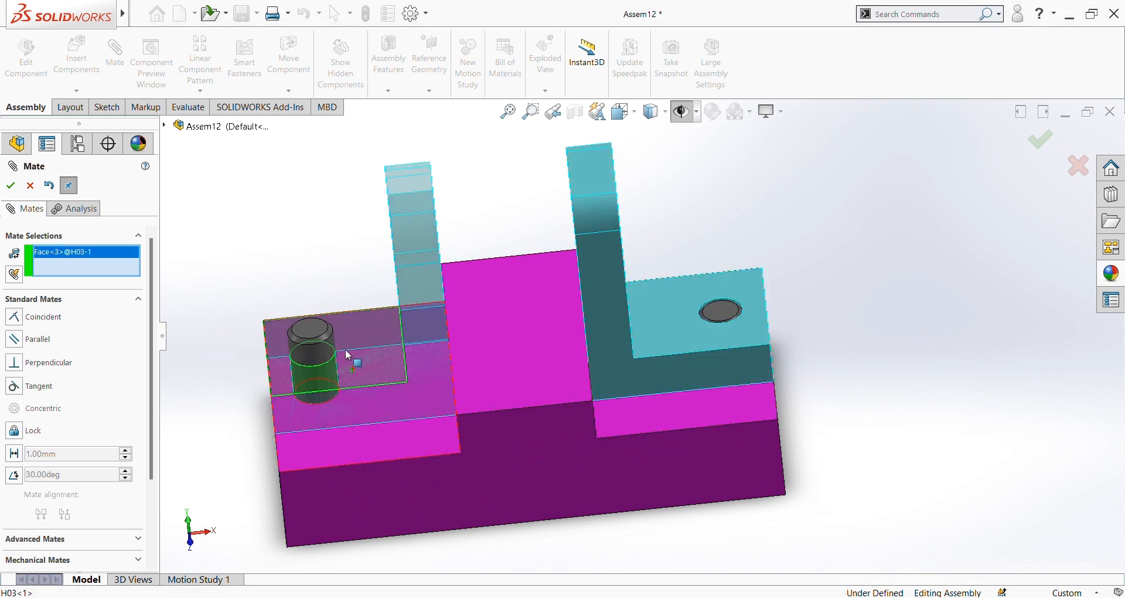
pyautogui.click(305, 328)
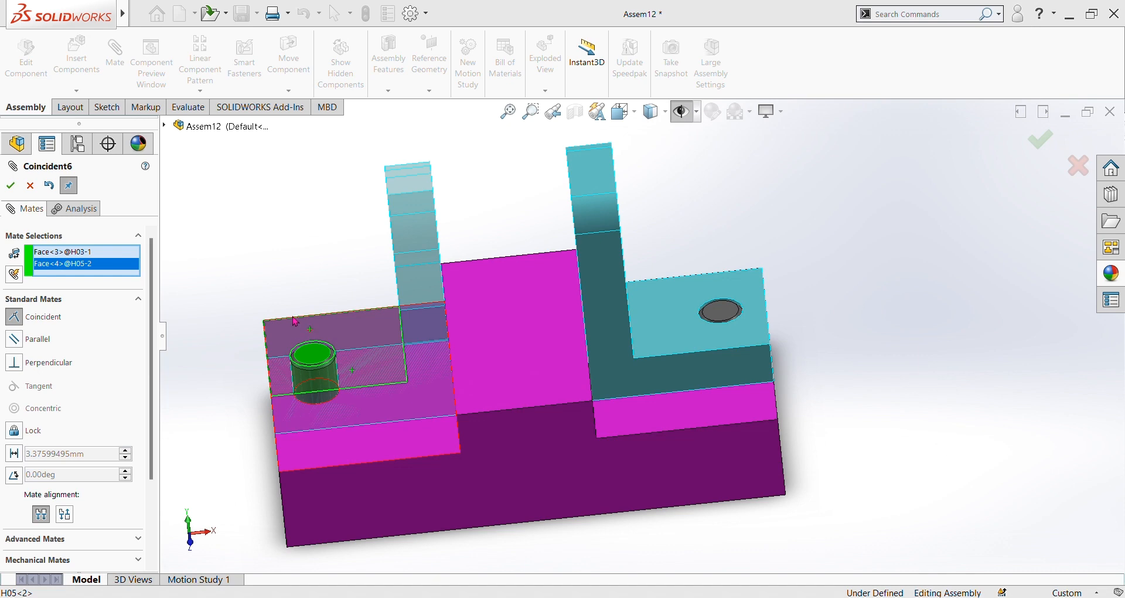
pyautogui.press('Return')
pyautogui.moveTo(810, 262)
pyautogui.mouseDown(button='middle')
pyautogui.moveTo(861, 430)
pyautogui.moveTo(825, 328)
pyautogui.moveTo(826, 256)
pyautogui.mouseUp(button='middle')
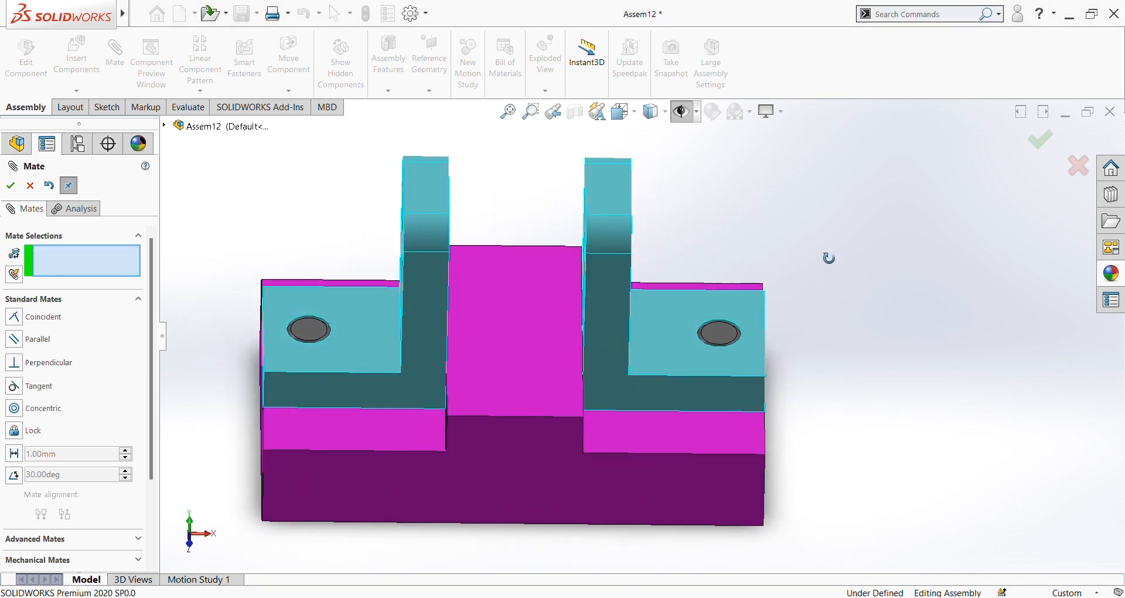
pyautogui.click(10, 187)
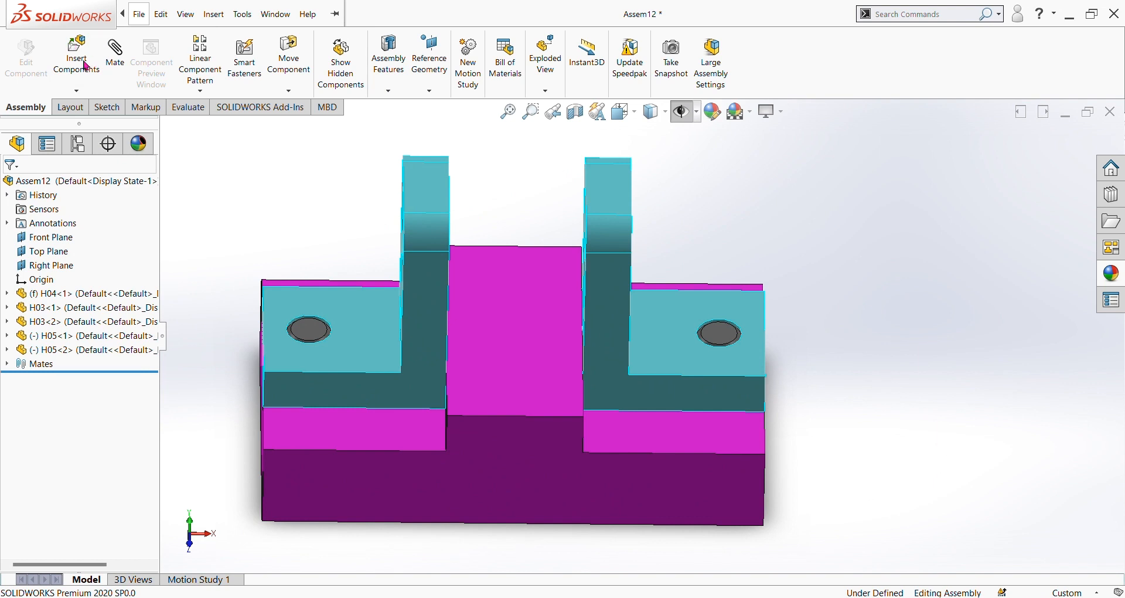
# Insert shaft H02 above the first bracket's end of the block, rotated 90° so its axis runs along the block's length
pyautogui.click(81, 70)
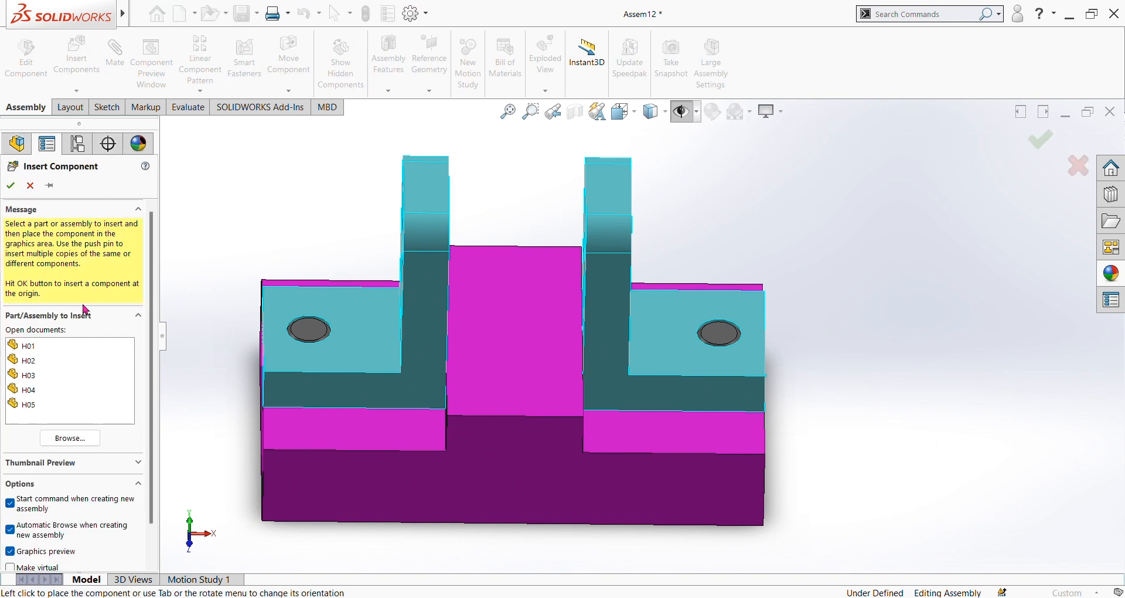
pyautogui.click(29, 362)
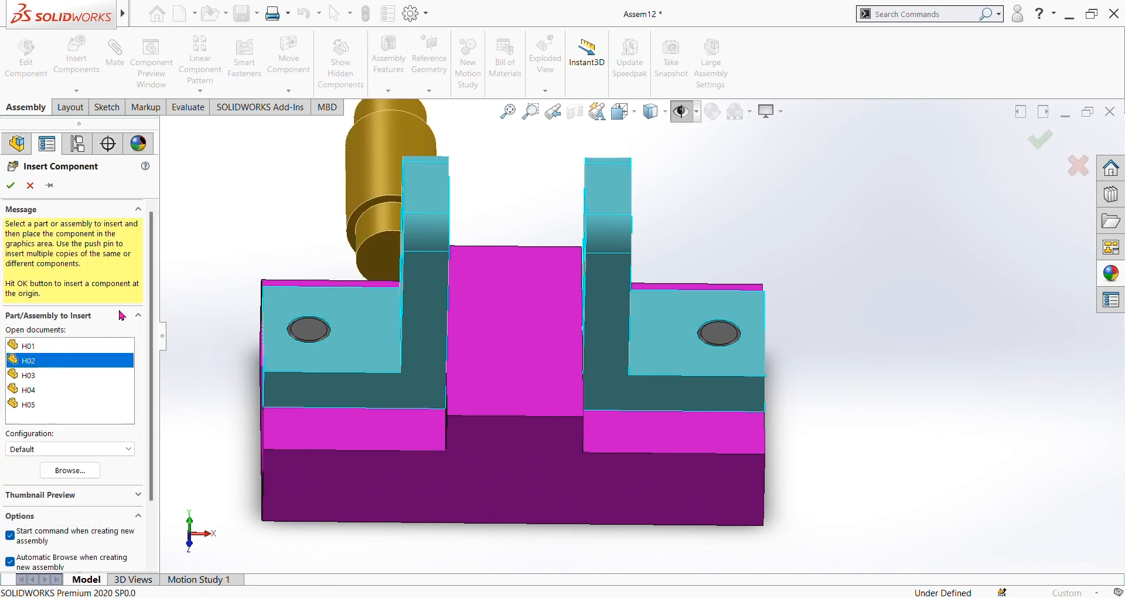
pyautogui.scroll(2, 303, 212)
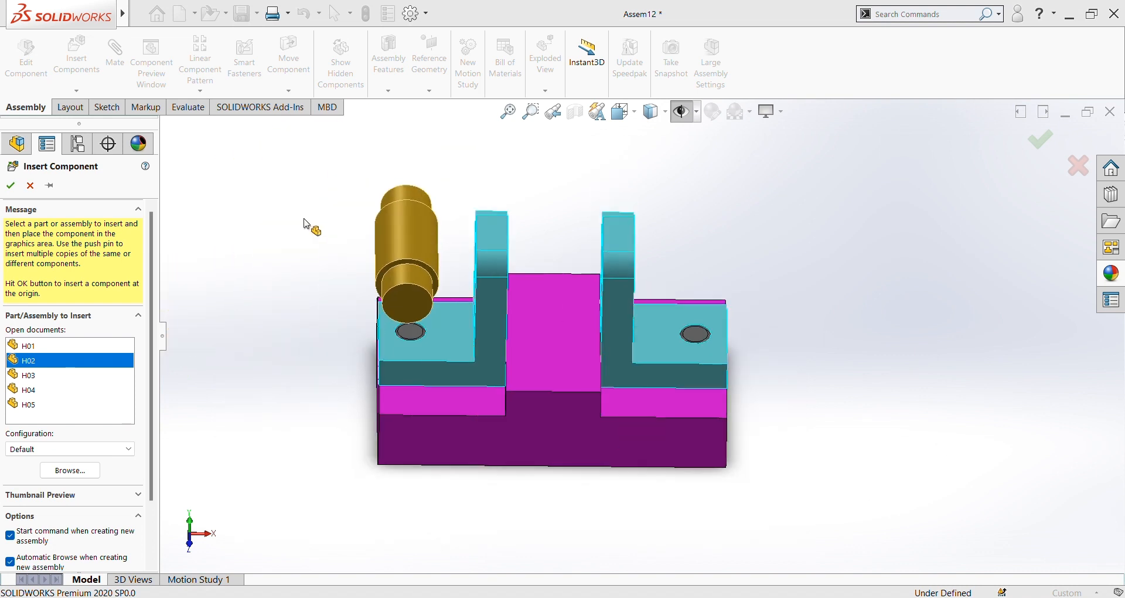
pyautogui.rightClick(300, 199)
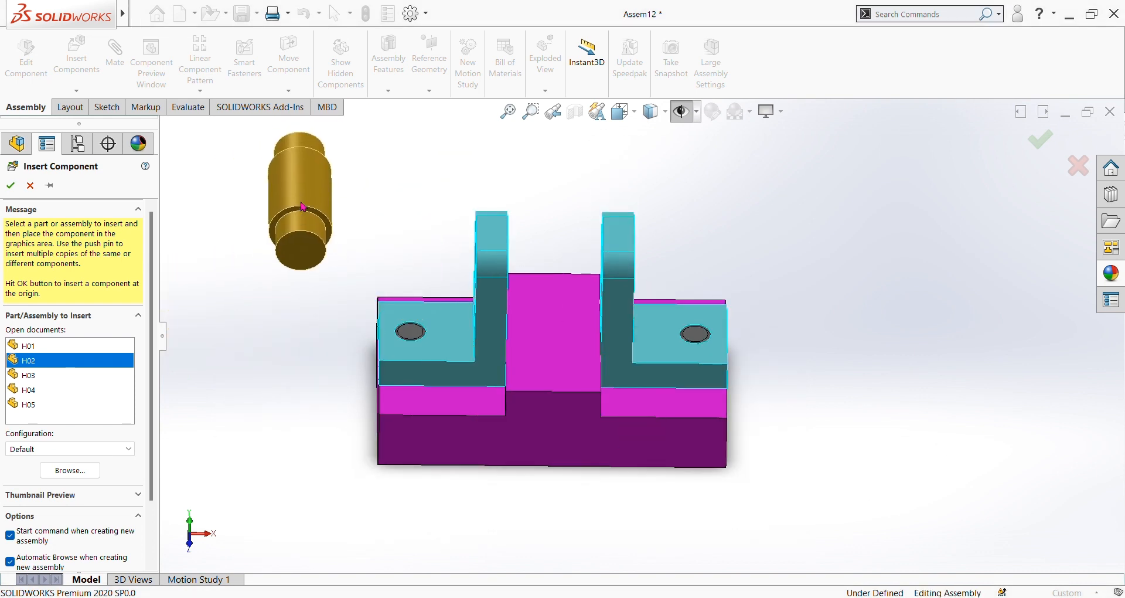
pyautogui.click(341, 226)
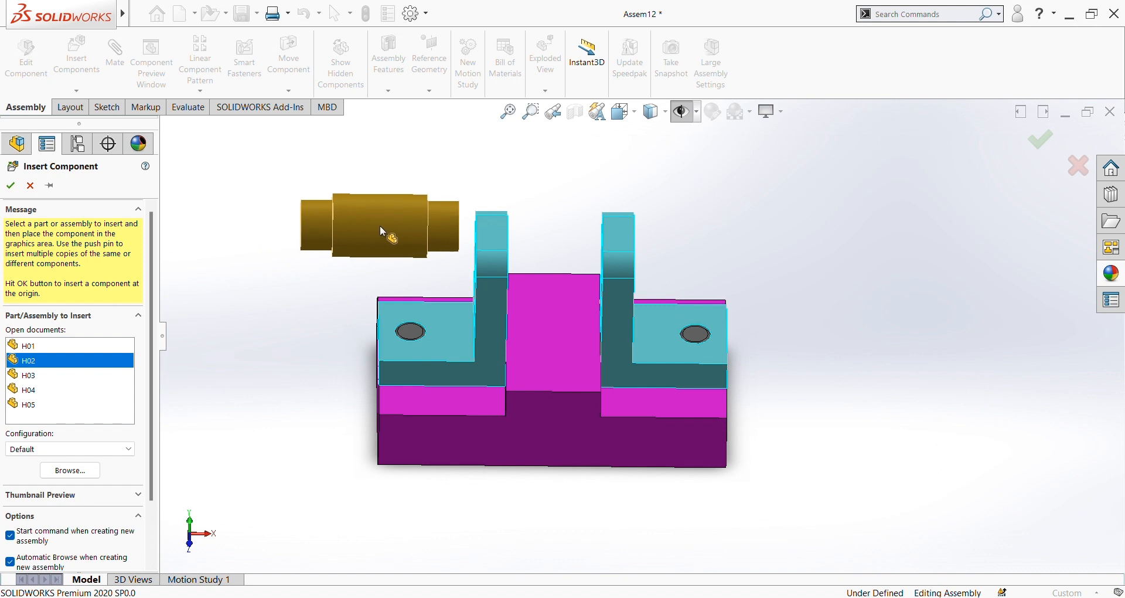
pyautogui.click(342, 210)
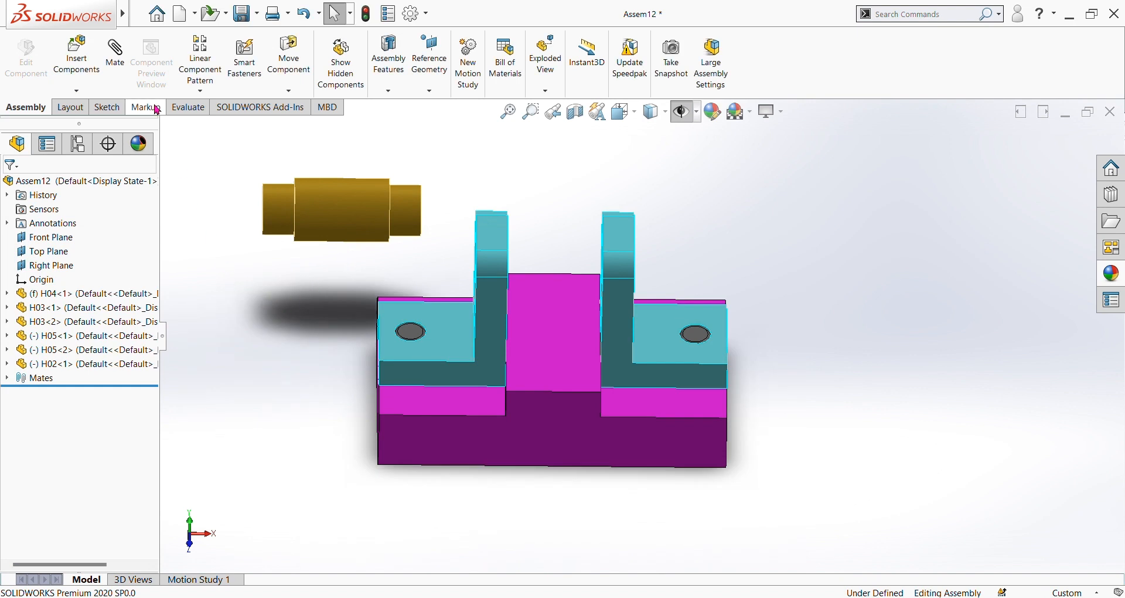
# Insert wheel H01 in its default orientation beside the first bracket, in front of shaft H02
pyautogui.click(76, 55)
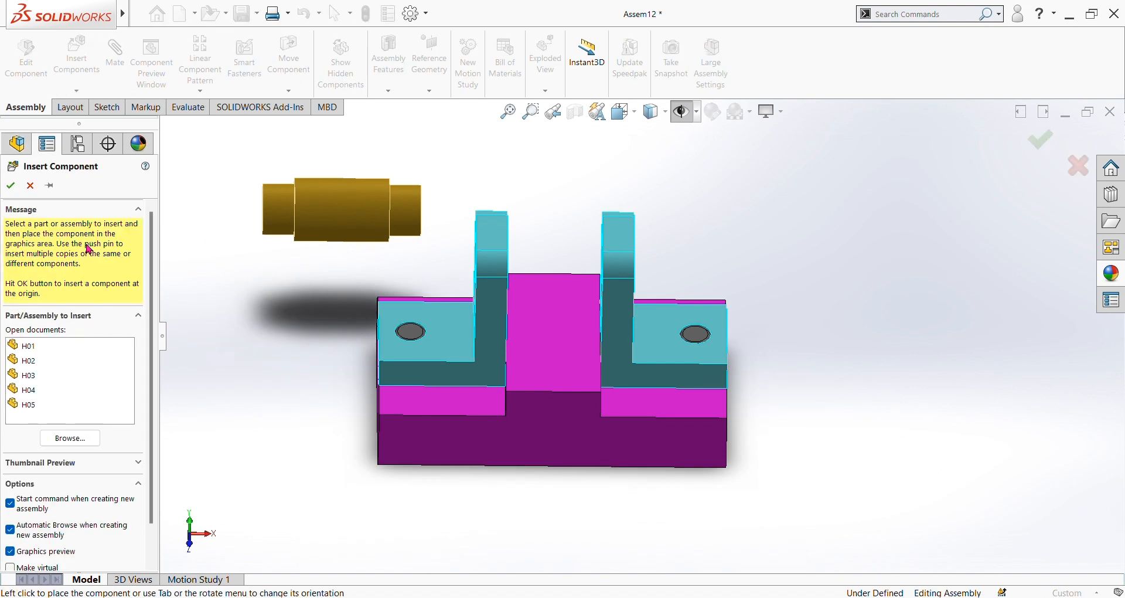
pyautogui.click(25, 347)
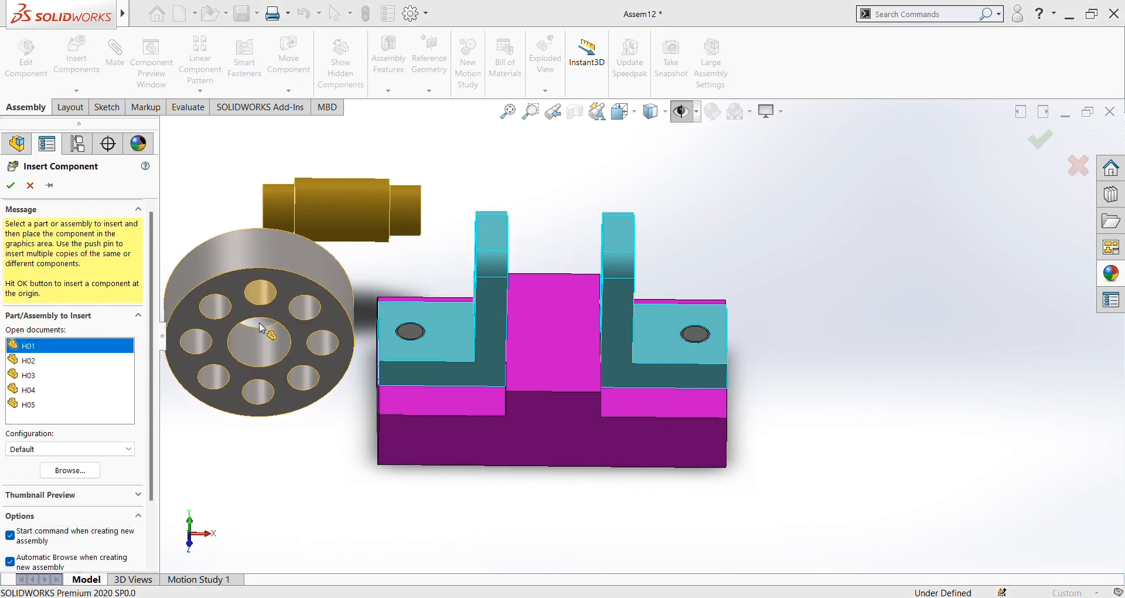
pyautogui.rightClick(259, 323)
pyautogui.click(305, 328)
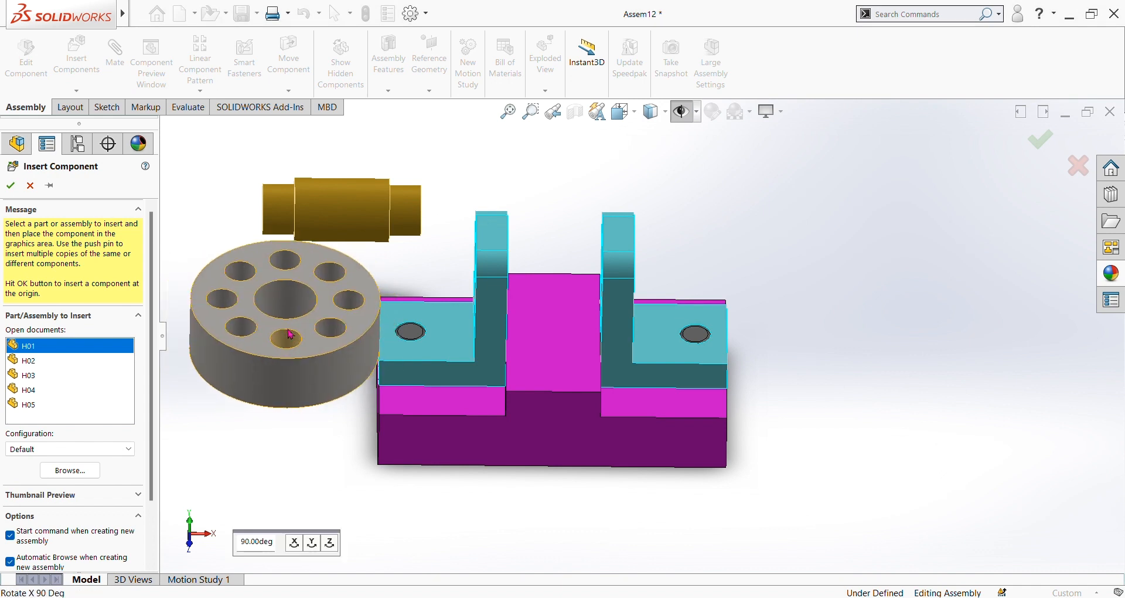
pyautogui.click(314, 340)
pyautogui.rightClick(291, 317)
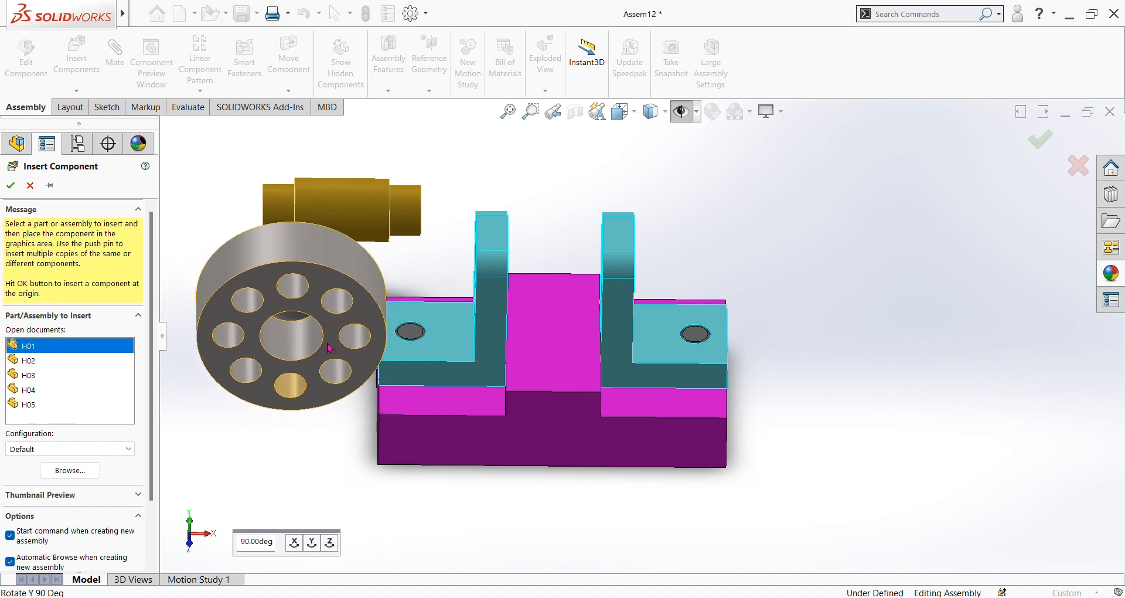
pyautogui.click(335, 355)
pyautogui.rightClick(291, 334)
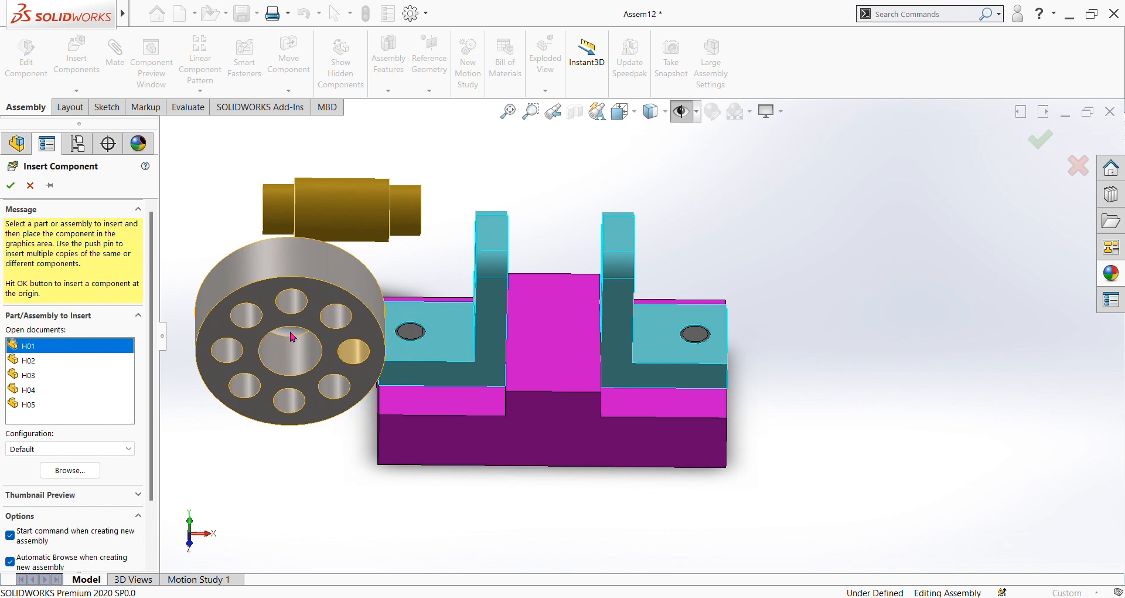
pyautogui.click(355, 342)
pyautogui.rightClick(290, 322)
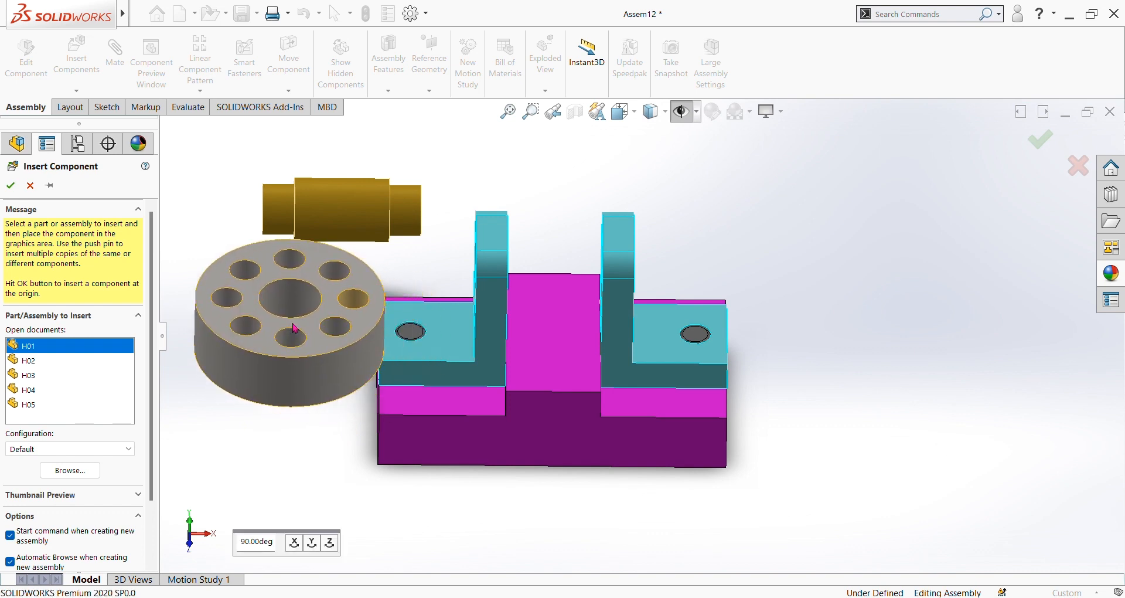
pyautogui.rightClick(328, 349)
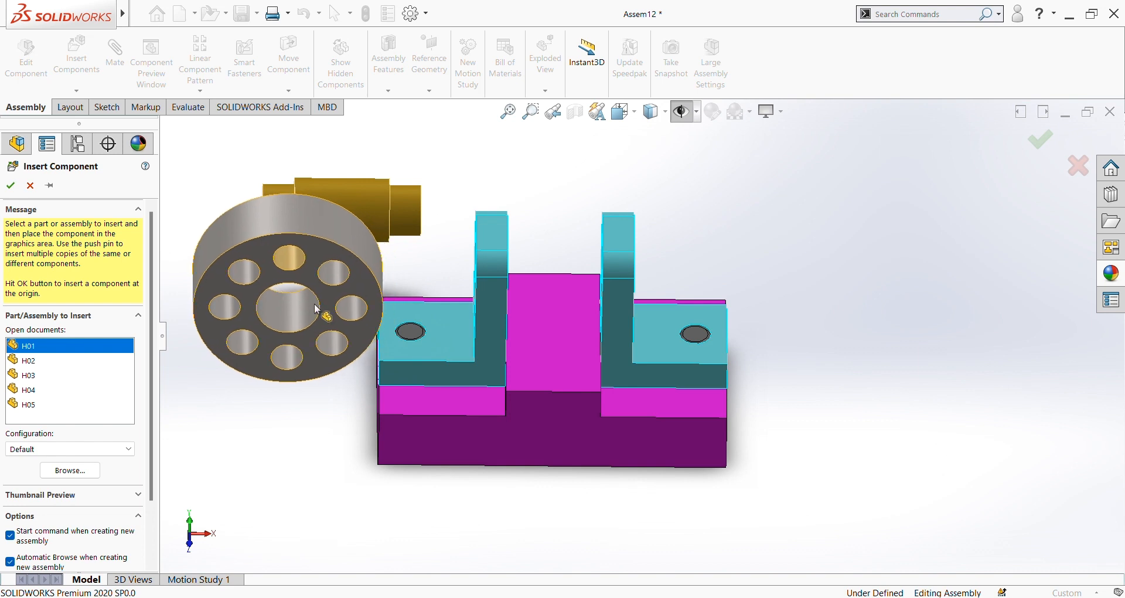
pyautogui.click(315, 304)
# Add a concentric mate between wheel H01's central bore and the large middle cylindrical face of shaft H02
pyautogui.click(117, 53)
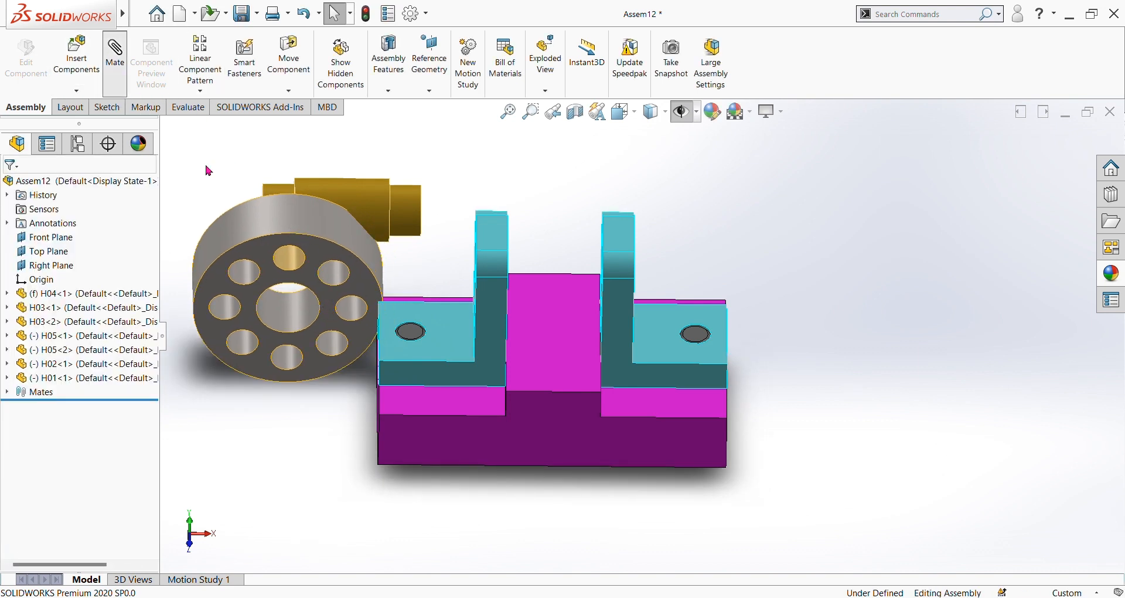
pyautogui.scroll(-2, 317, 314)
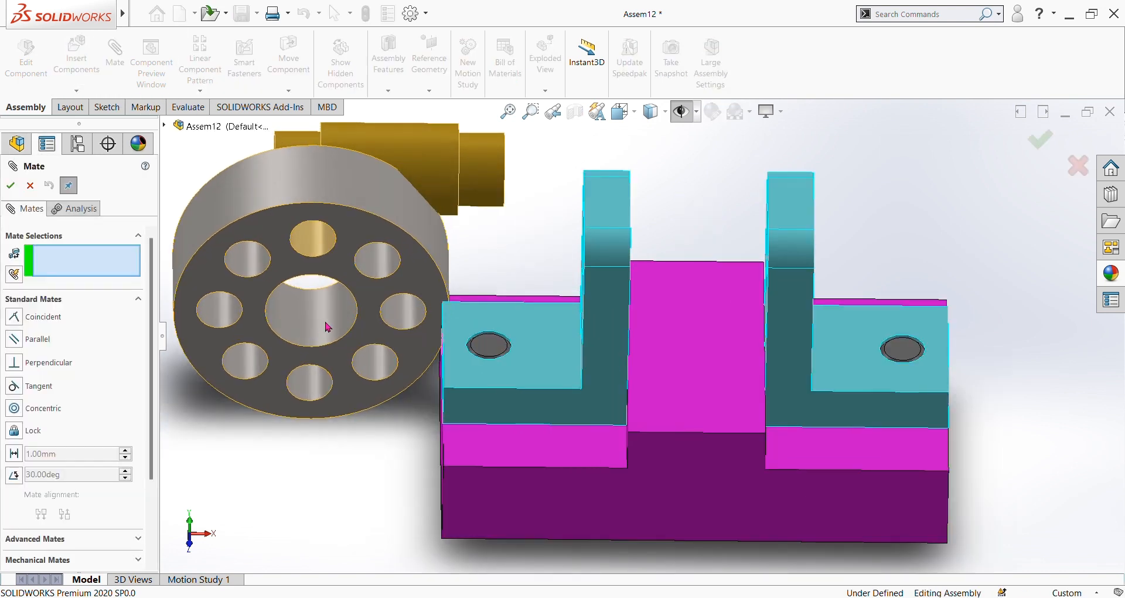
pyautogui.click(328, 327)
pyautogui.click(423, 163)
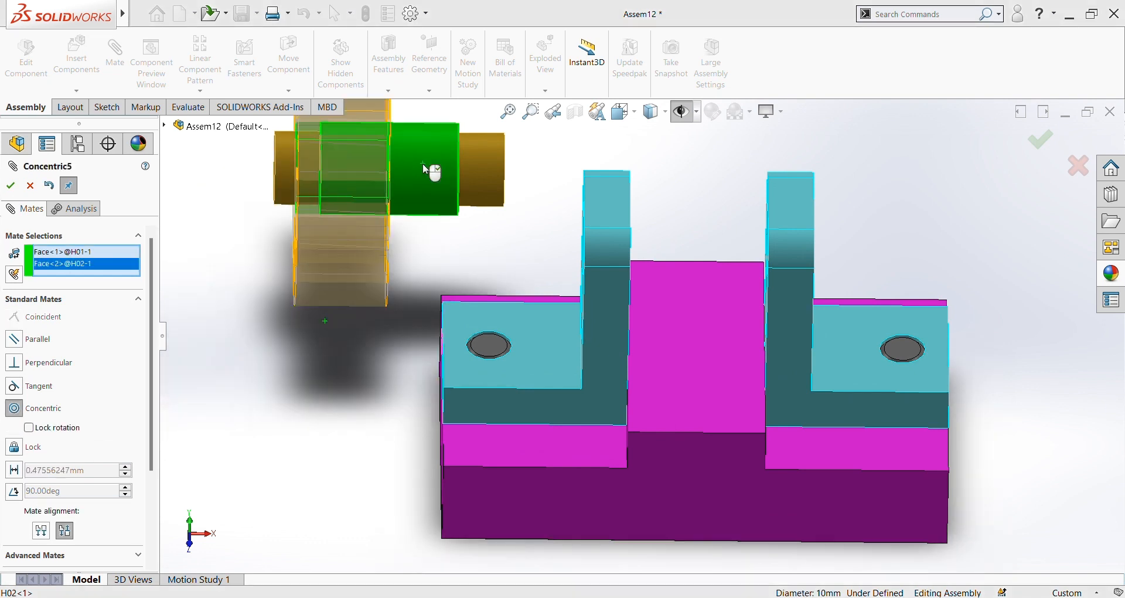
pyautogui.press('Return')
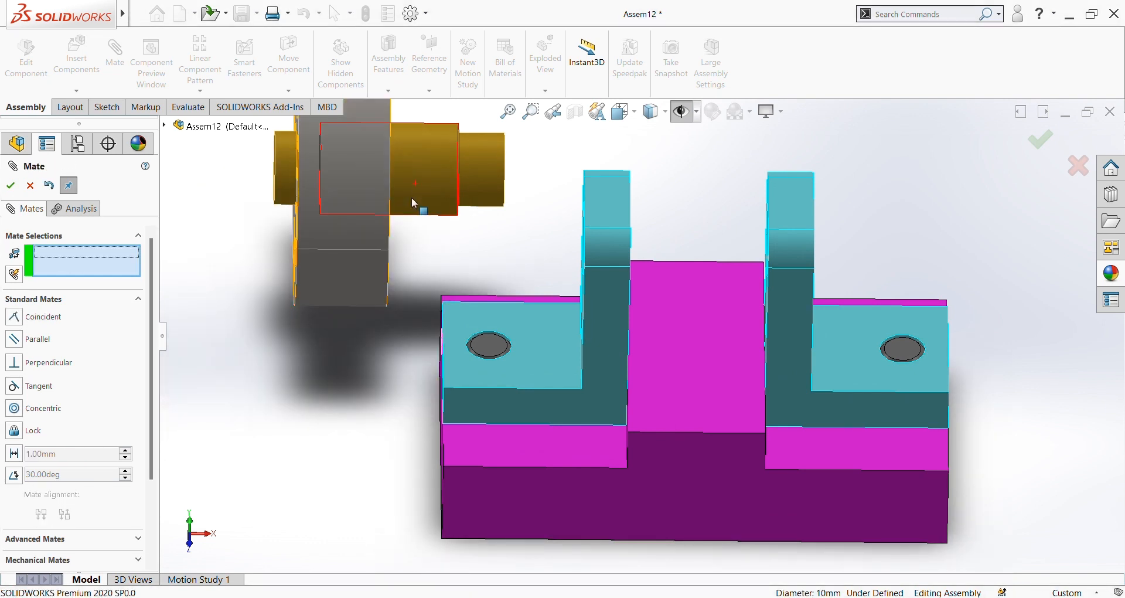
pyautogui.scroll(-3, 405, 240)
pyautogui.scroll(5, 390, 299)
pyautogui.scroll(-1, 414, 306)
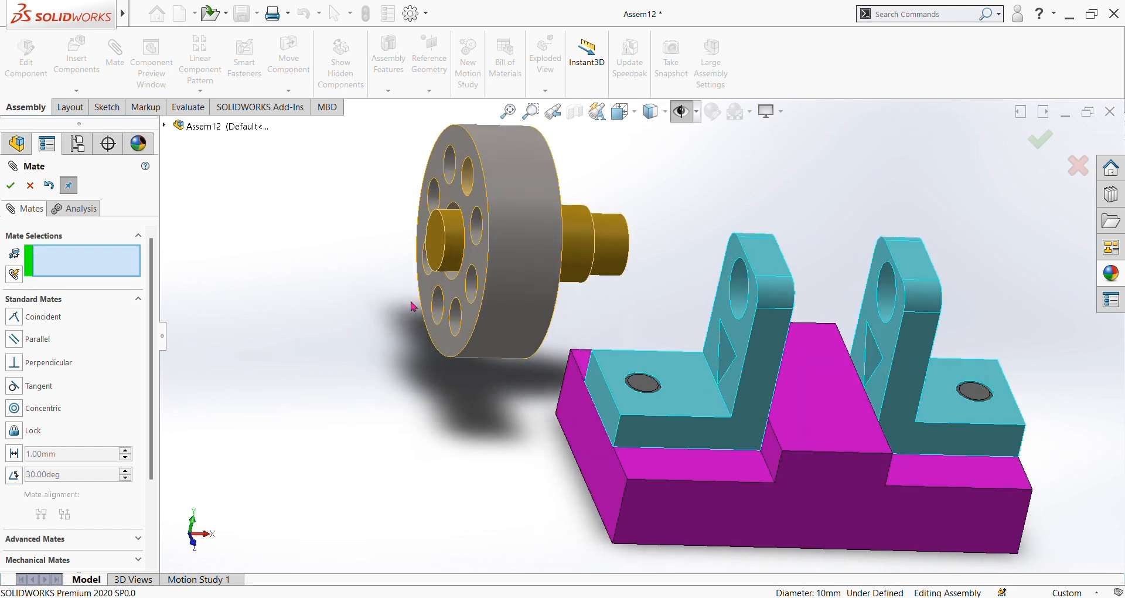
pyautogui.scroll(-1, 668, 256)
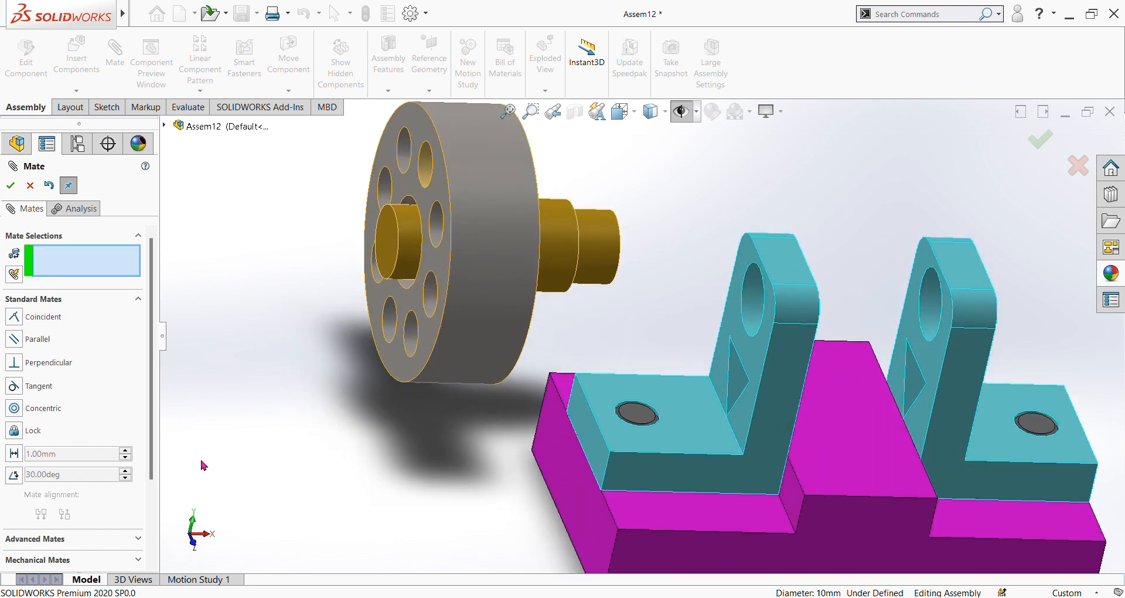
pyautogui.click(10, 186)
# Start an advanced width mate with the Centered constraint, using both flat side faces of wheel H01 as the width selections
pyautogui.click(117, 63)
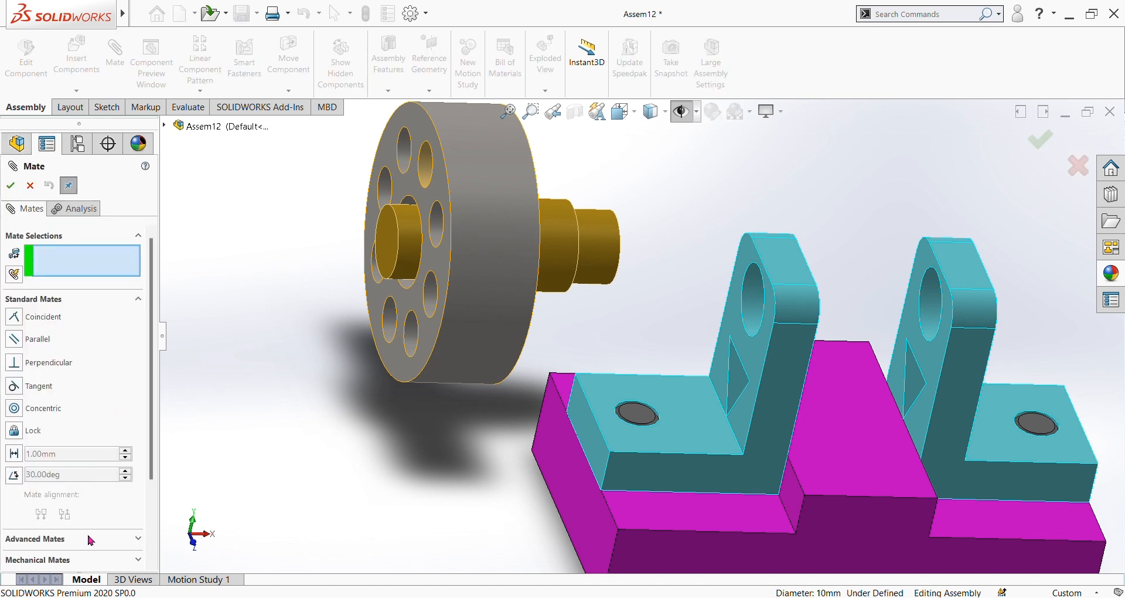
pyautogui.click(112, 542)
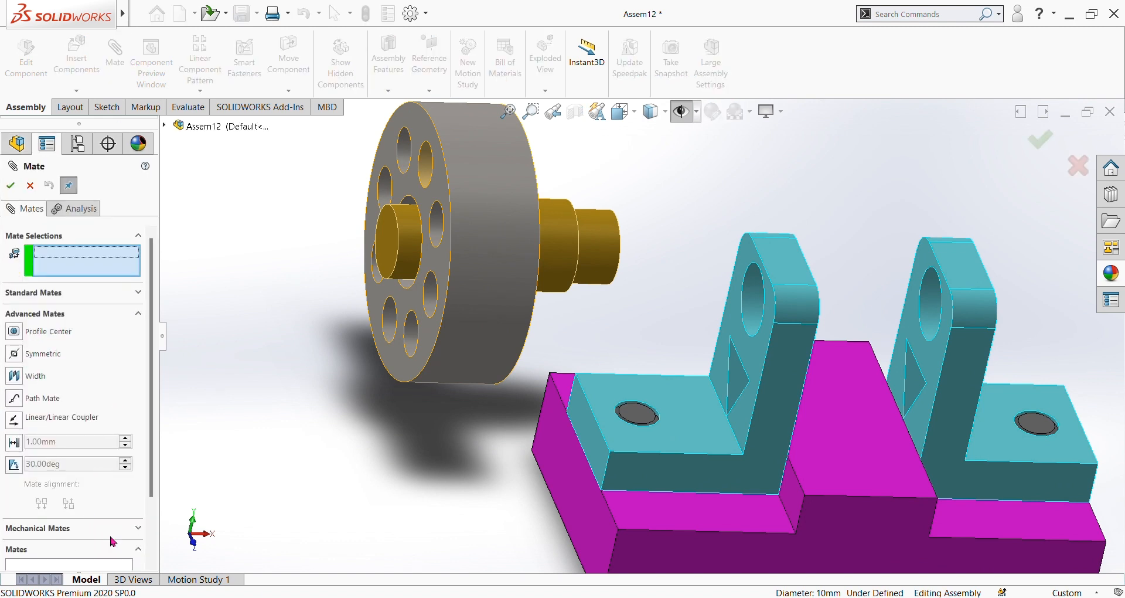
pyautogui.click(14, 376)
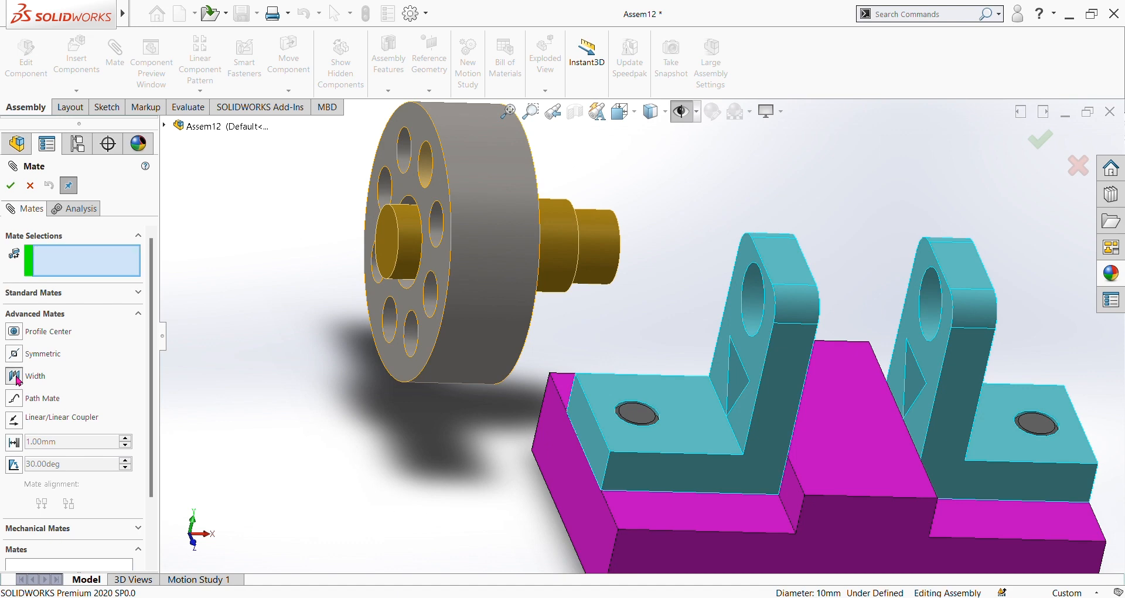
pyautogui.click(444, 268)
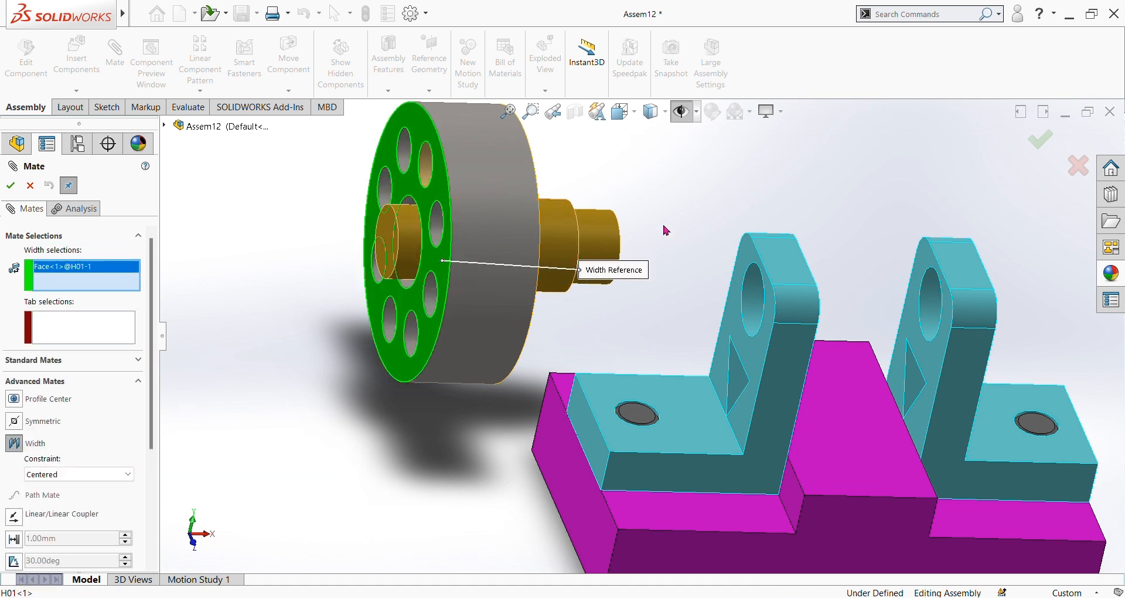
pyautogui.moveTo(666, 230); pyautogui.dragTo(563, 203, button='middle')
pyautogui.click(561, 202)
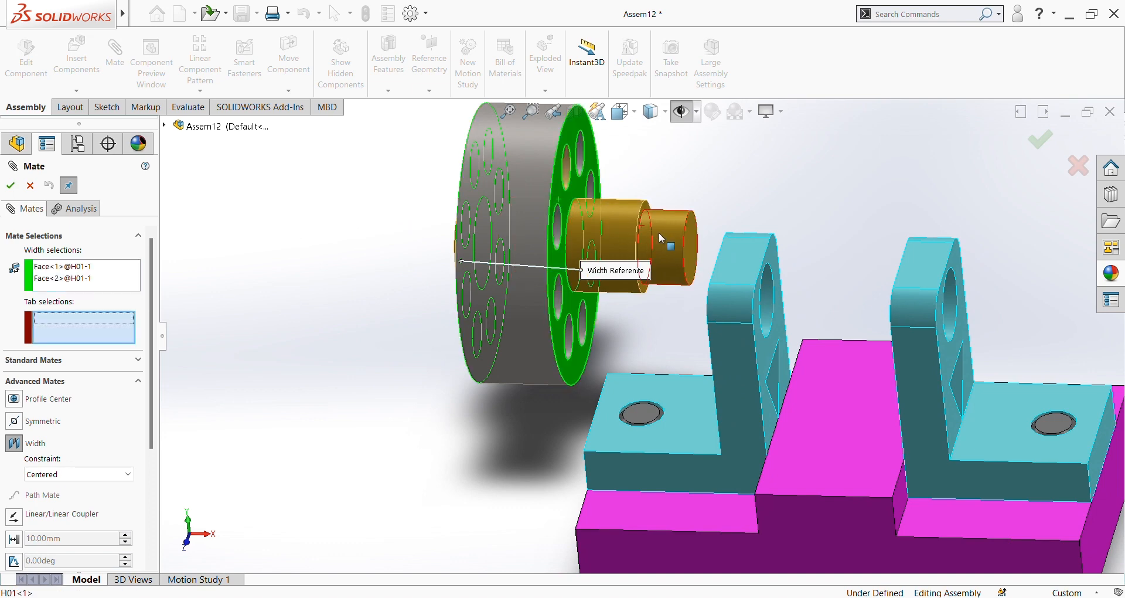
# Use both end faces of shaft H02 as the tab selections and complete the width mate centring it in the wheel
pyautogui.click(692, 260)
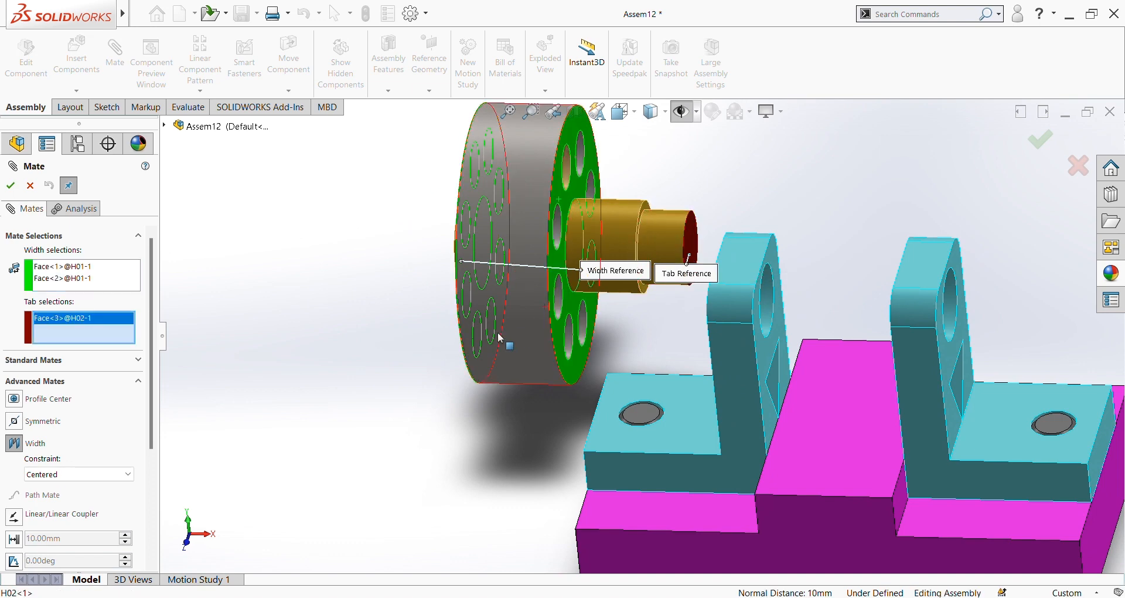
pyautogui.moveTo(692, 260); pyautogui.dragTo(387, 248, button='middle')
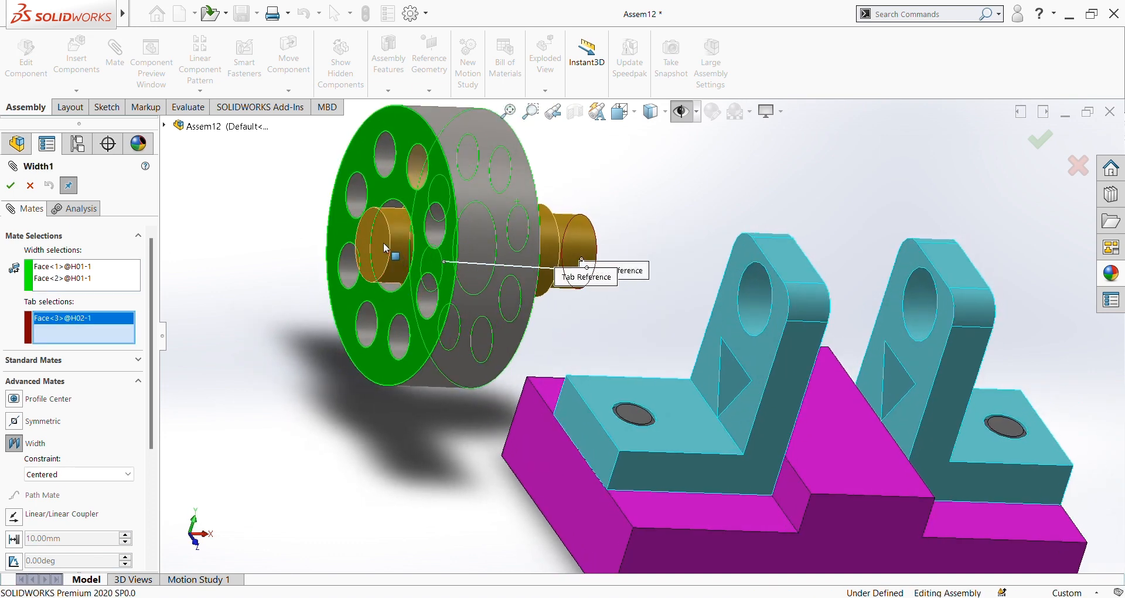
pyautogui.click(383, 242)
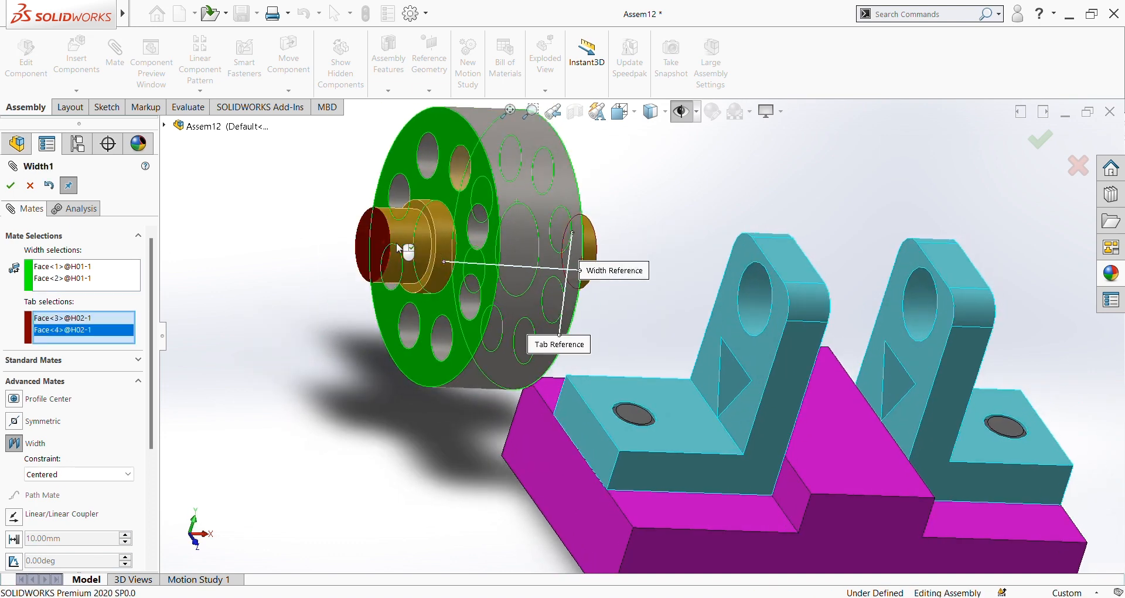
pyautogui.click(11, 186)
pyautogui.scroll(4, 607, 326)
pyautogui.moveTo(772, 250); pyautogui.dragTo(813, 188, button='middle')
pyautogui.scroll(-2, 668, 205)
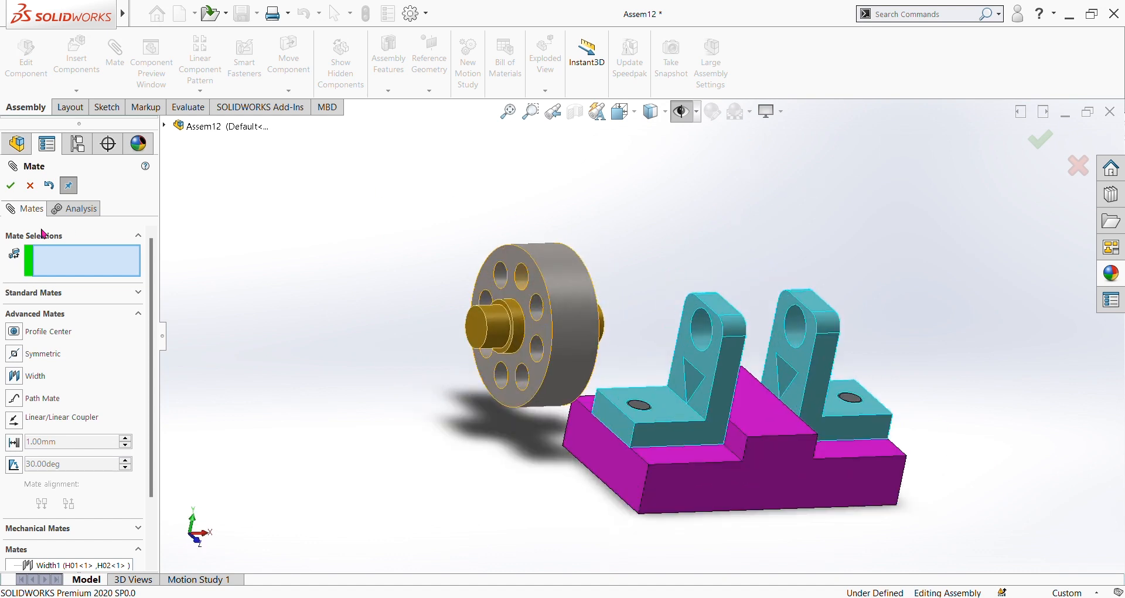
pyautogui.click(11, 185)
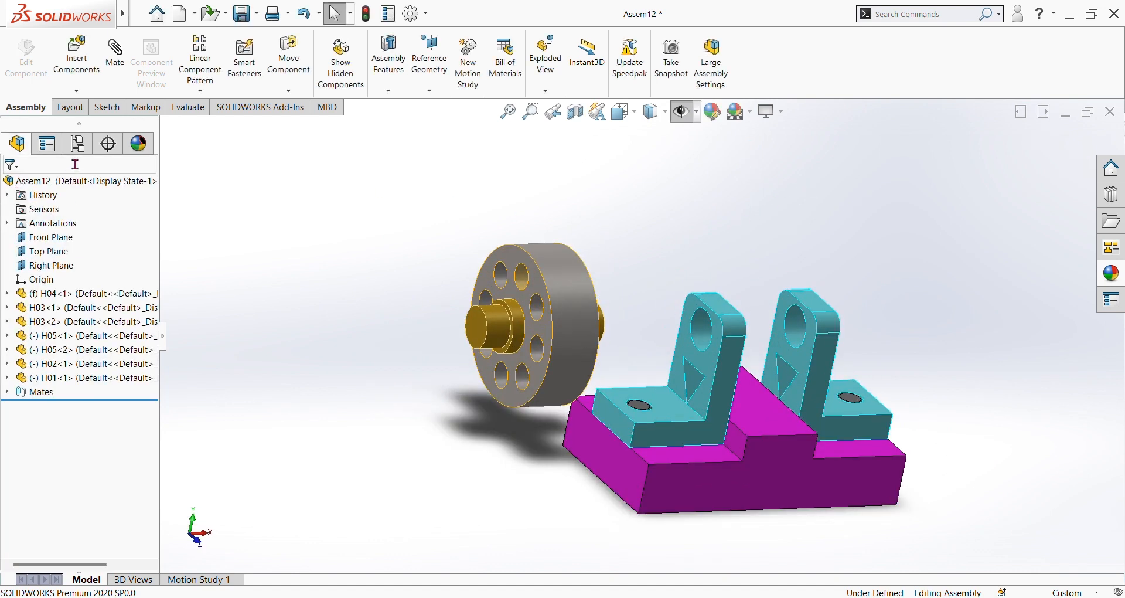
# Add a concentric mate between shaft H02's cylindrical end face and the upper hole of the first H03 bracket
pyautogui.click(113, 65)
pyautogui.scroll(-2, 471, 316)
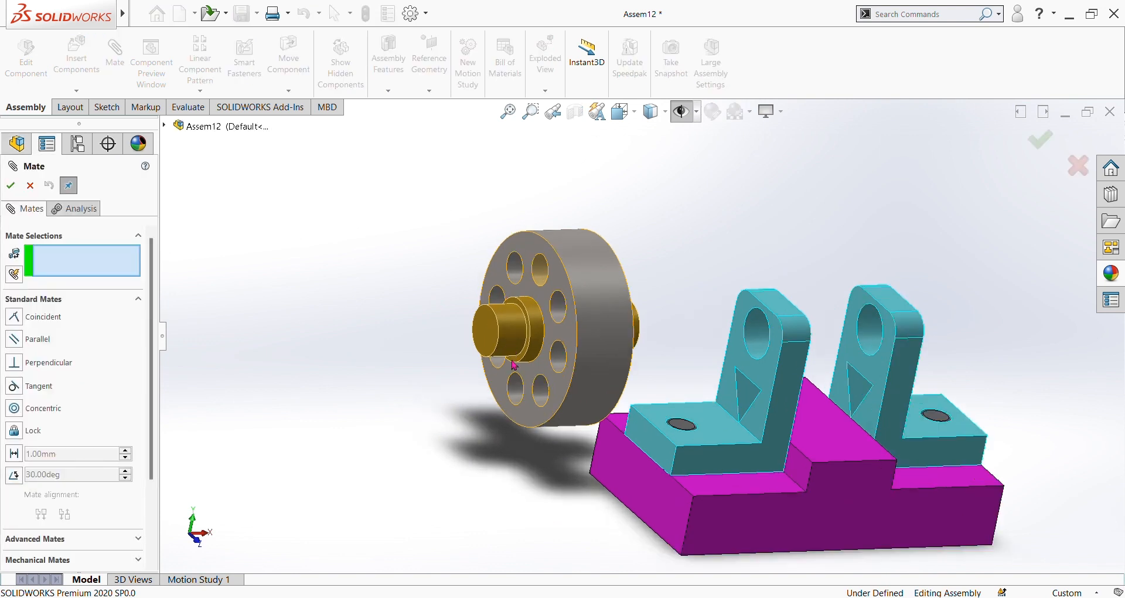
pyautogui.click(503, 323)
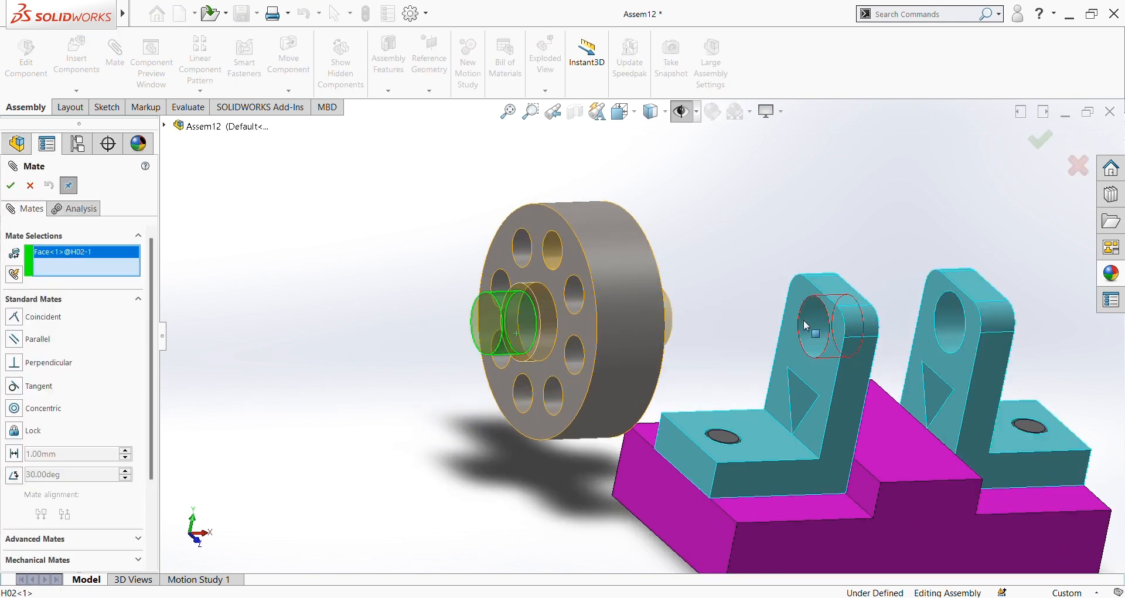
pyautogui.click(804, 320)
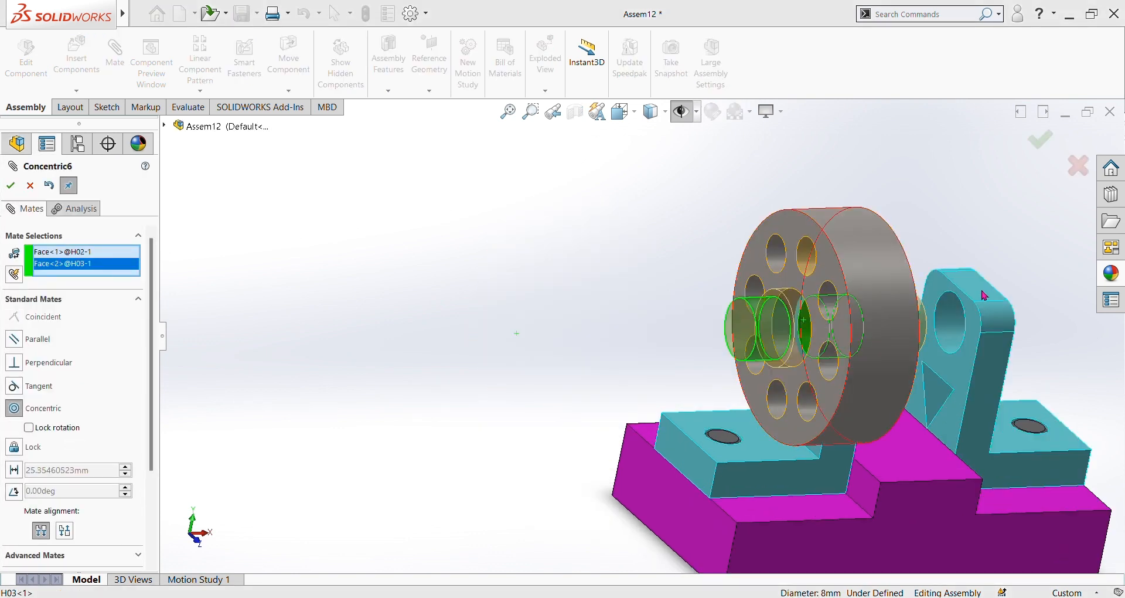
pyautogui.press('Return')
# Slide the shaft and wheel along their axis to sit roughly midway between the two H03 brackets
pyautogui.scroll(2, 1016, 345)
pyautogui.moveTo(1015, 345); pyautogui.dragTo(960, 336, button='middle')
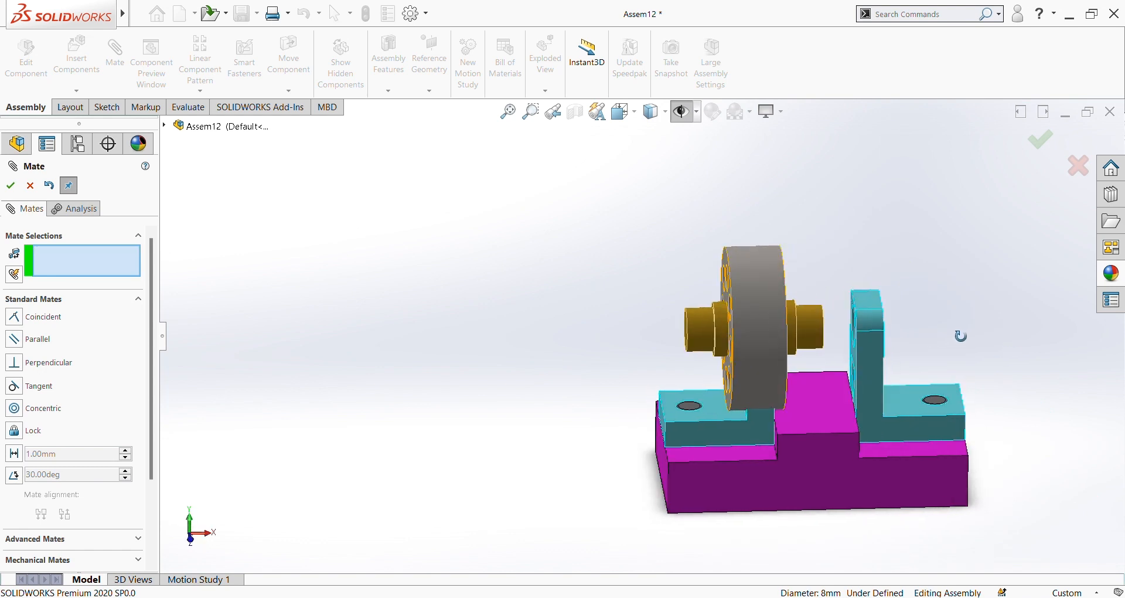
pyautogui.moveTo(758, 346); pyautogui.dragTo(822, 339)
pyautogui.moveTo(839, 532); pyautogui.dragTo(836, 412, button='middle')
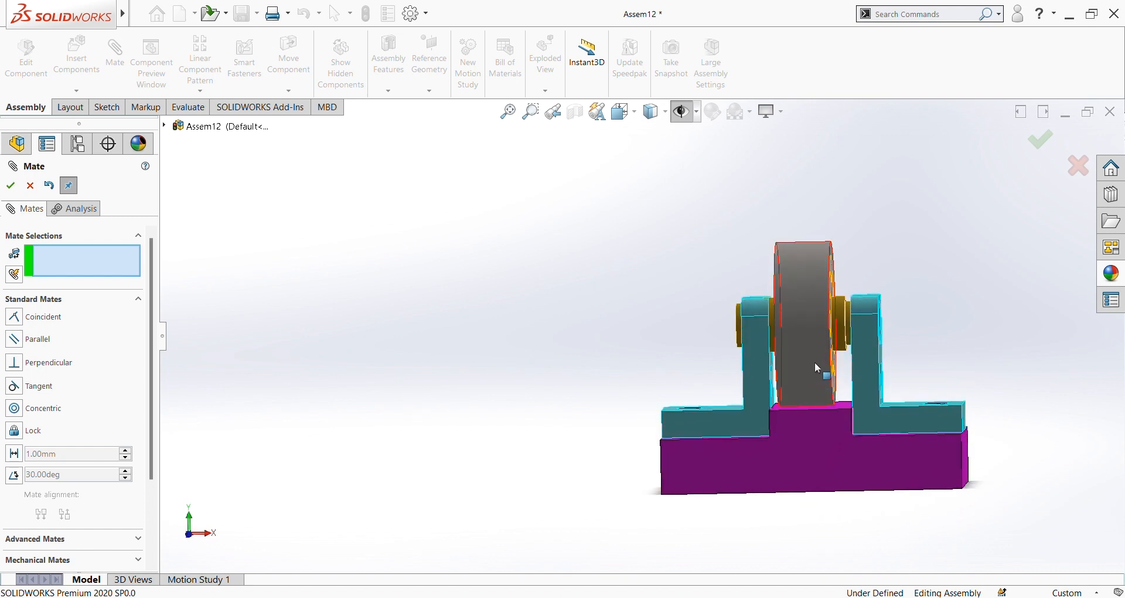
pyautogui.moveTo(809, 342); pyautogui.dragTo(821, 339)
pyautogui.scroll(-2, 939, 327)
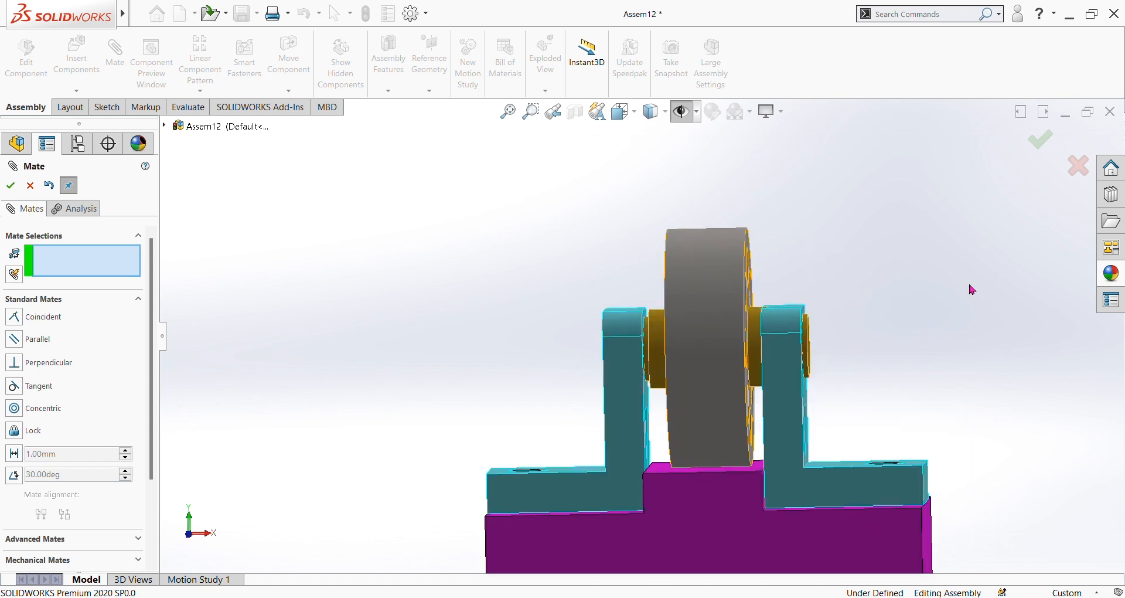
pyautogui.click(14, 186)
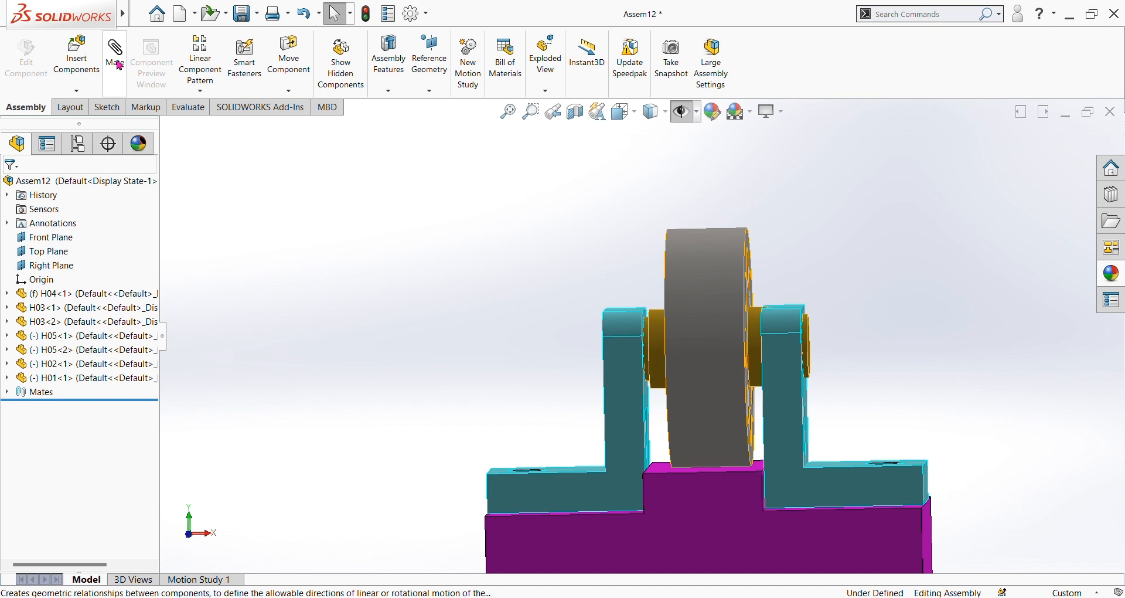
# Start an advanced width mate with the Centered constraint, using both end faces of shaft H02 as the width selections
pyautogui.click(118, 61)
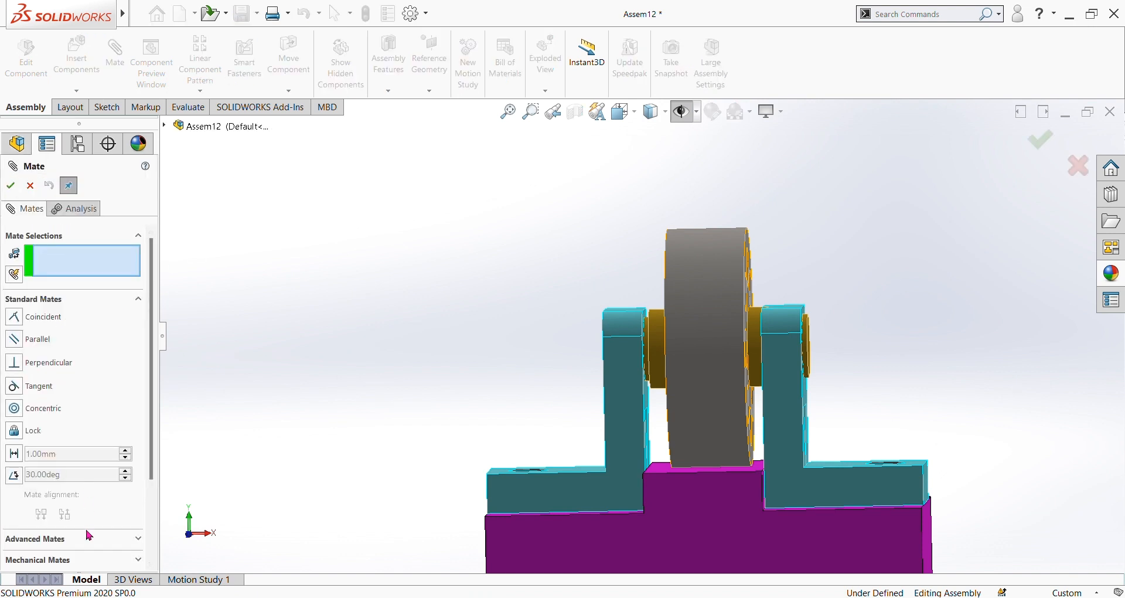
pyautogui.click(88, 543)
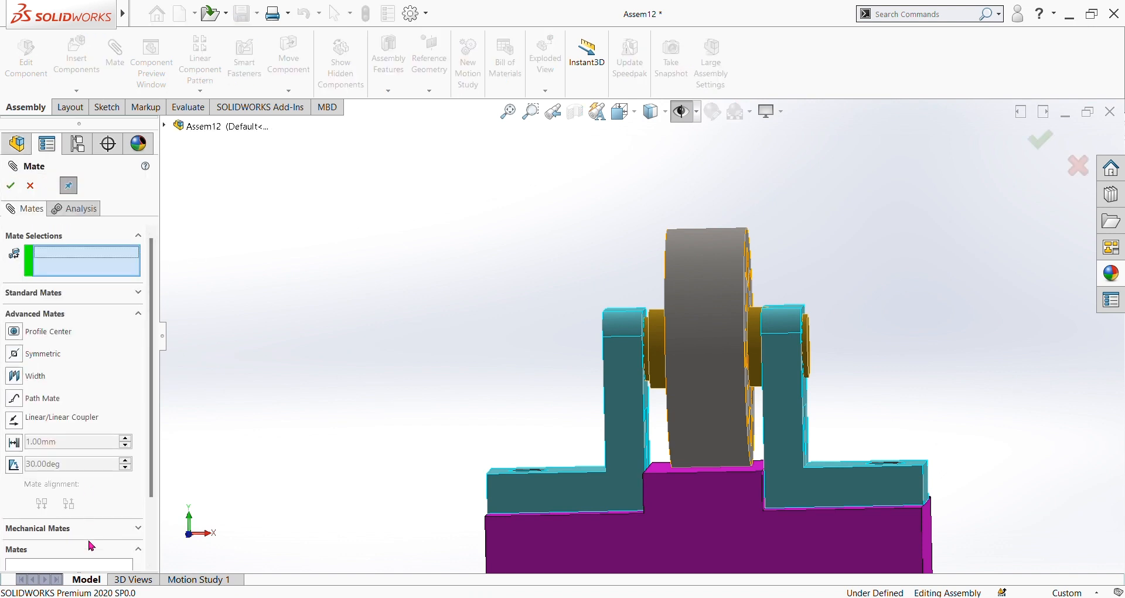
pyautogui.click(29, 377)
pyautogui.moveTo(355, 341); pyautogui.dragTo(650, 342, button='middle')
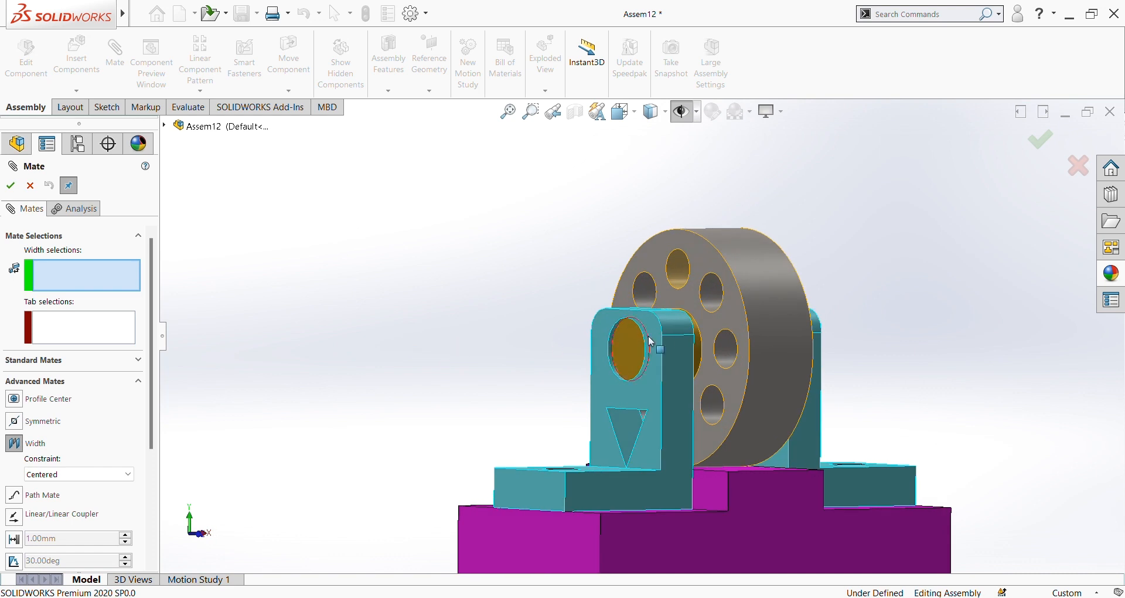
pyautogui.click(618, 350)
pyautogui.moveTo(962, 346); pyautogui.dragTo(792, 356, button='middle')
pyautogui.click(799, 346)
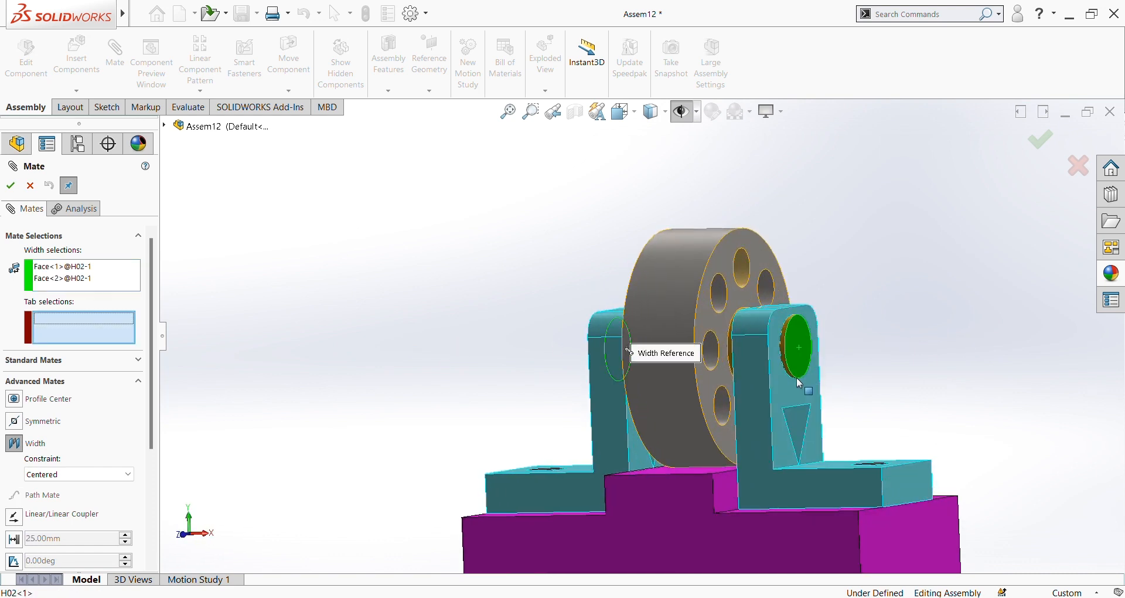
# Use the outer upright faces of both H03 brackets as the tab selections and complete the width mate centring the shaft
pyautogui.click(784, 388)
pyautogui.moveTo(701, 400); pyautogui.dragTo(544, 372, button='middle')
pyautogui.click(642, 384)
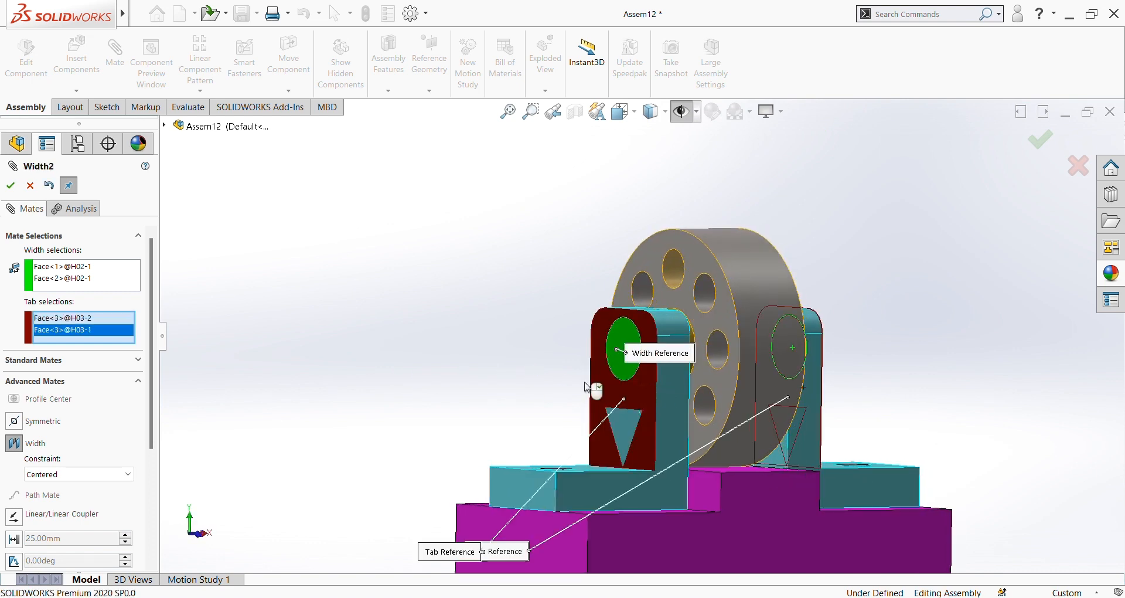
pyautogui.click(11, 186)
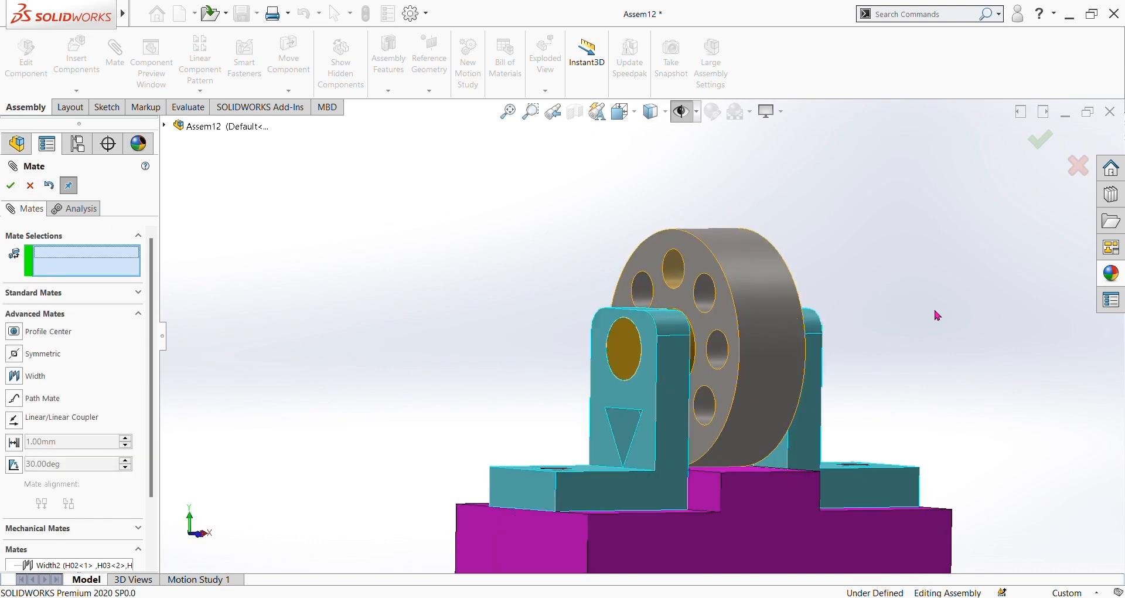
# Examine from several sides how the wheel and shaft sit between the brackets, and finish mating
pyautogui.moveTo(903, 300); pyautogui.dragTo(423, 406, button='middle')
pyautogui.scroll(-3, 827, 384)
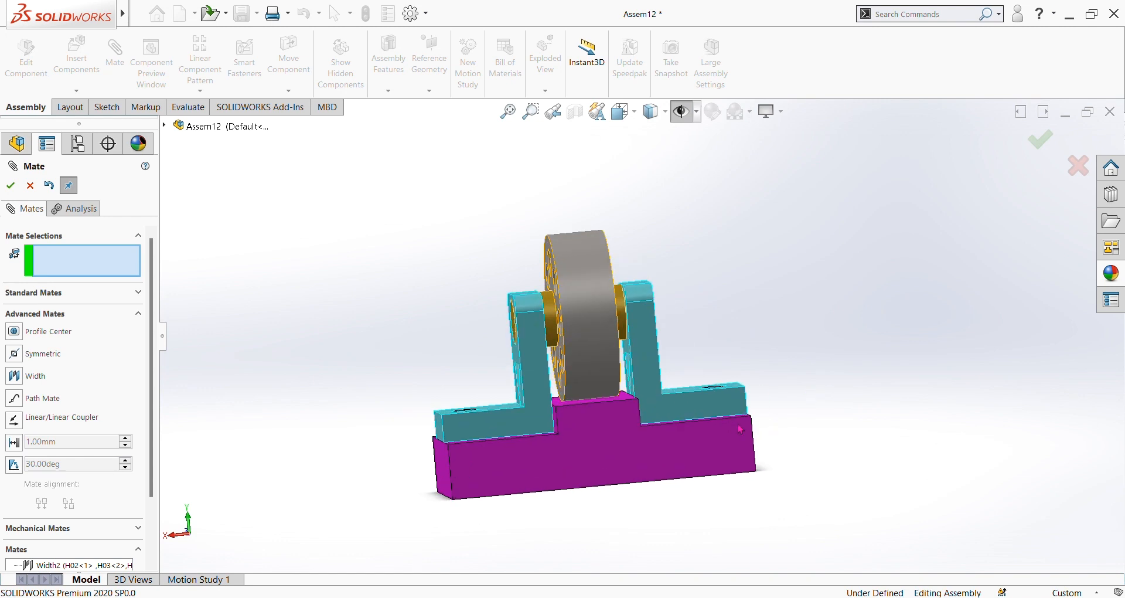
pyautogui.moveTo(804, 372); pyautogui.dragTo(849, 402, button='middle')
pyautogui.scroll(-1, 682, 338)
pyautogui.scroll(3, 688, 357)
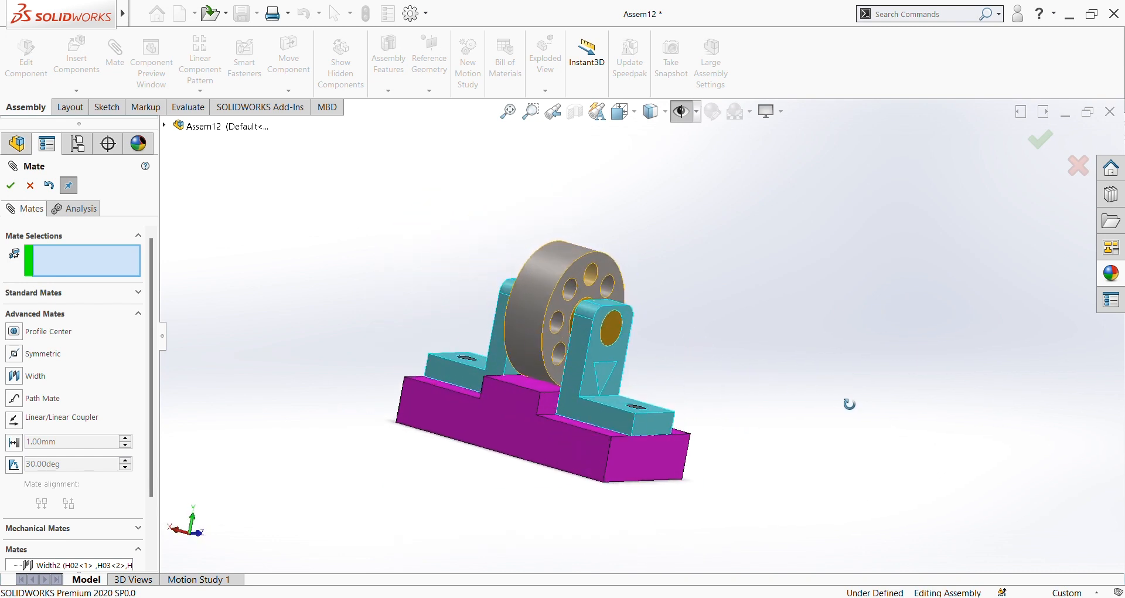
pyautogui.scroll(-3, 754, 335)
pyautogui.scroll(3, 751, 325)
pyautogui.moveTo(744, 344); pyautogui.dragTo(719, 367, button='middle')
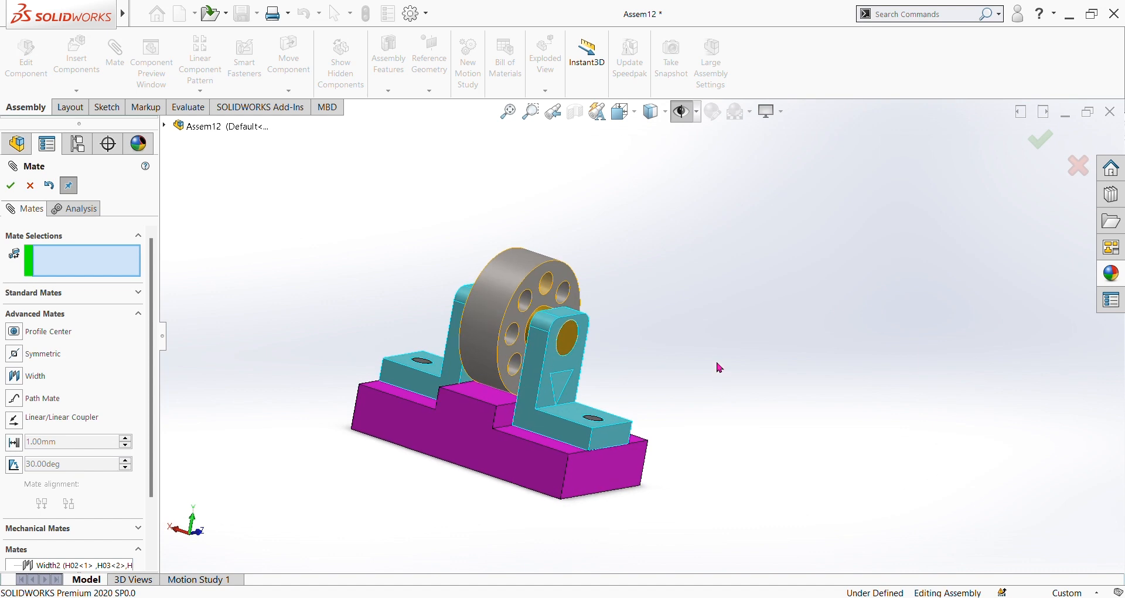
pyautogui.click(9, 186)
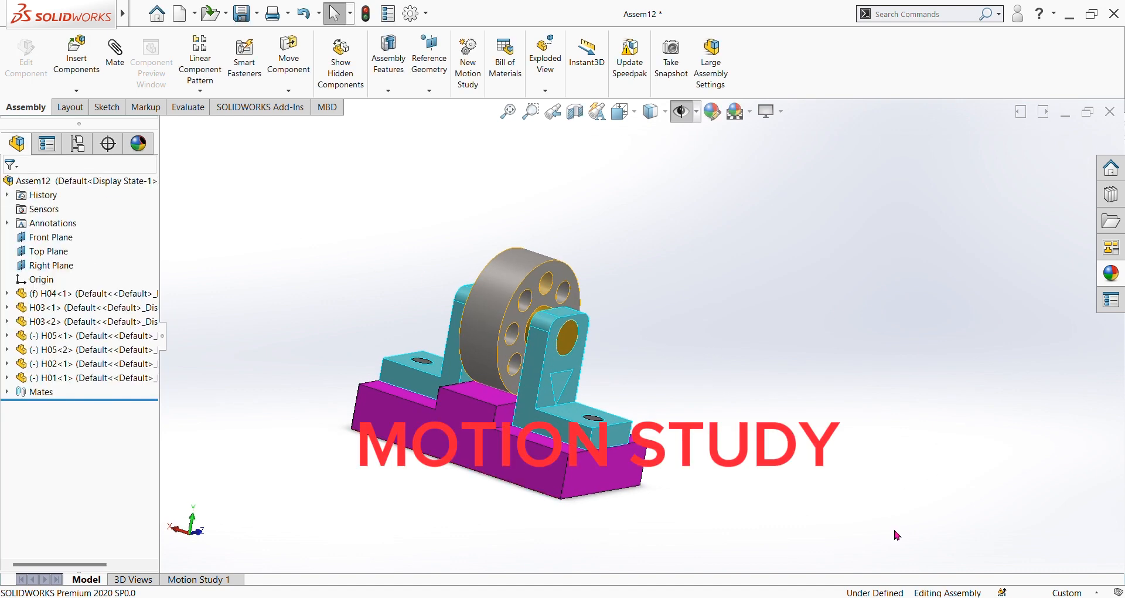
# In Motion Study 1, accept 19 frames per second in the study properties and extend the animation's duration to 10 seconds
pyautogui.click(222, 581)
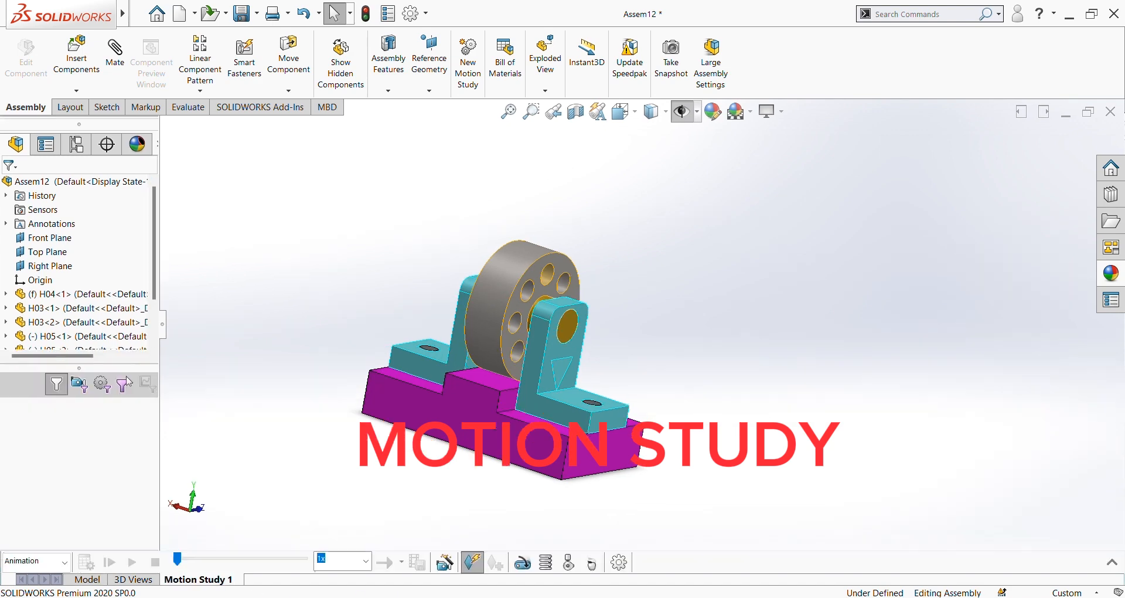
pyautogui.click(1113, 564)
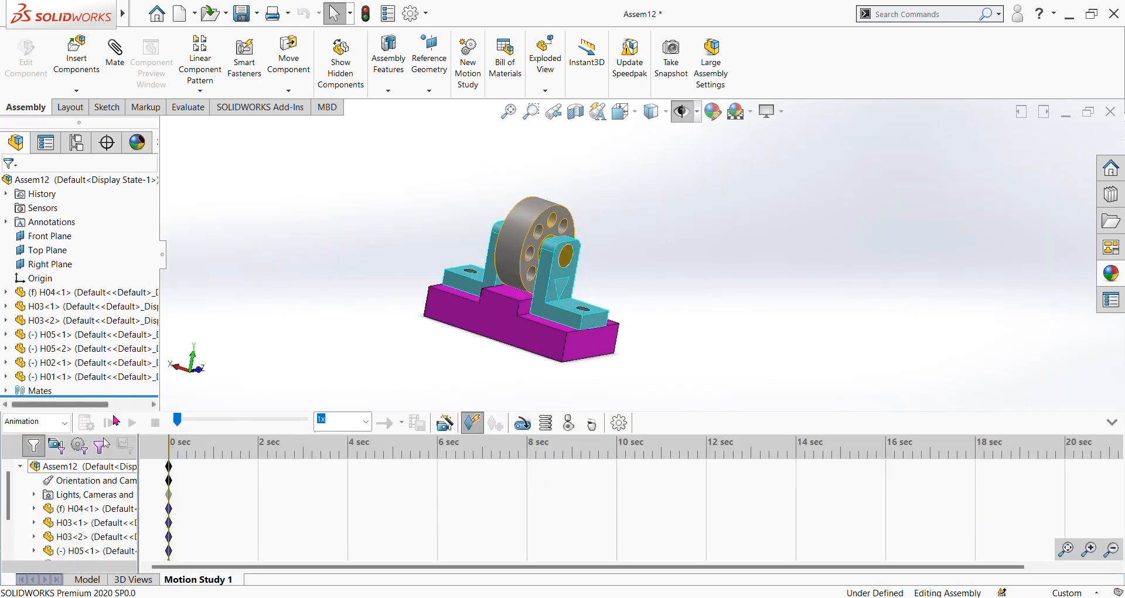
pyautogui.click(618, 422)
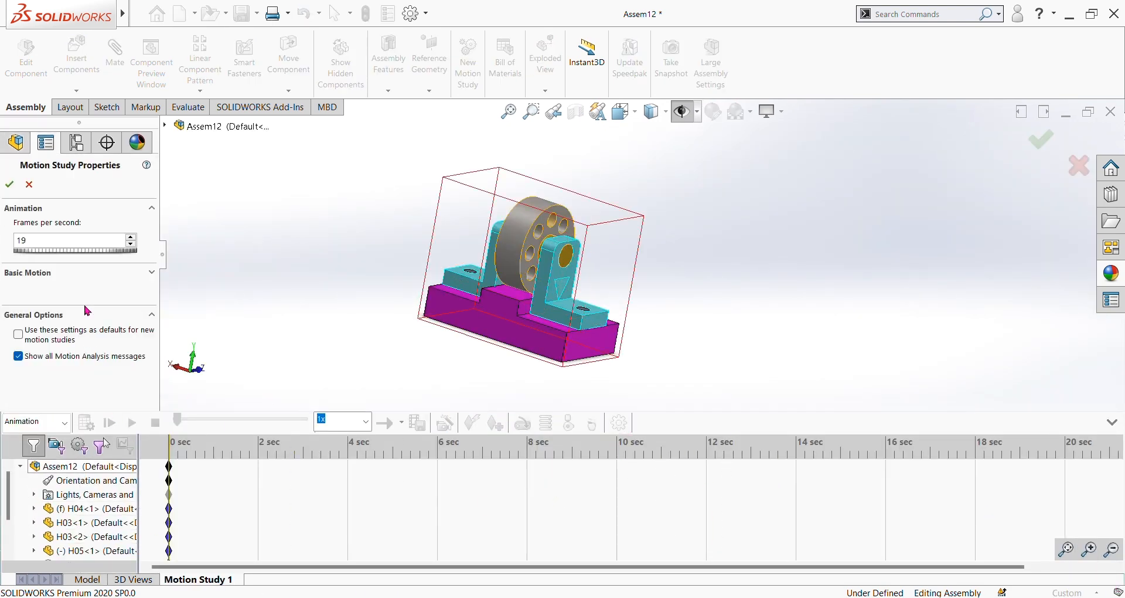
pyautogui.click(10, 186)
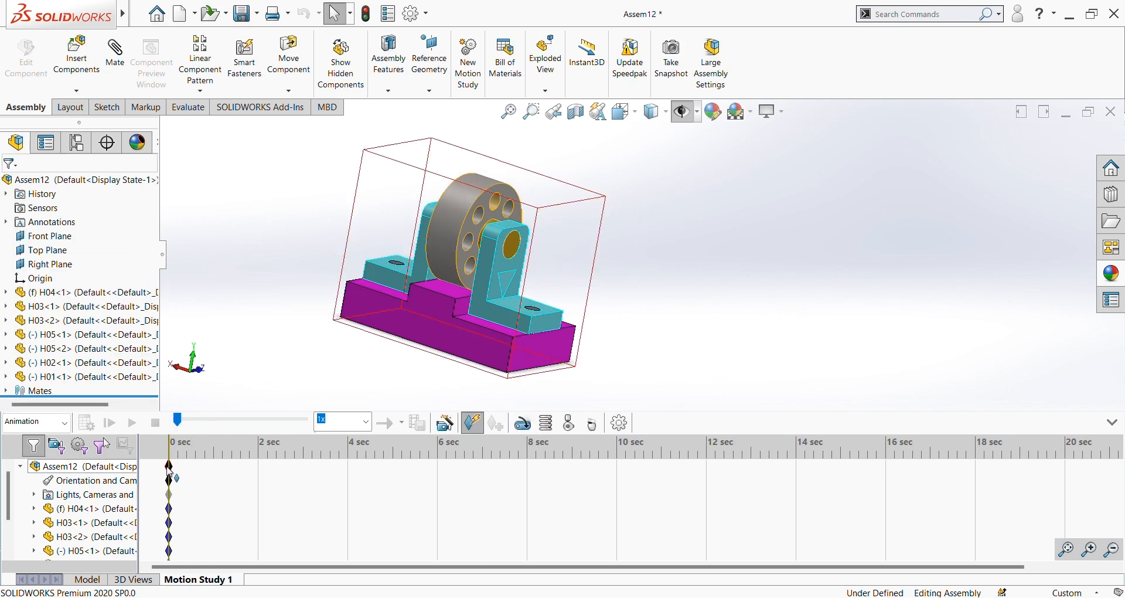
pyautogui.moveTo(170, 467); pyautogui.dragTo(617, 501)
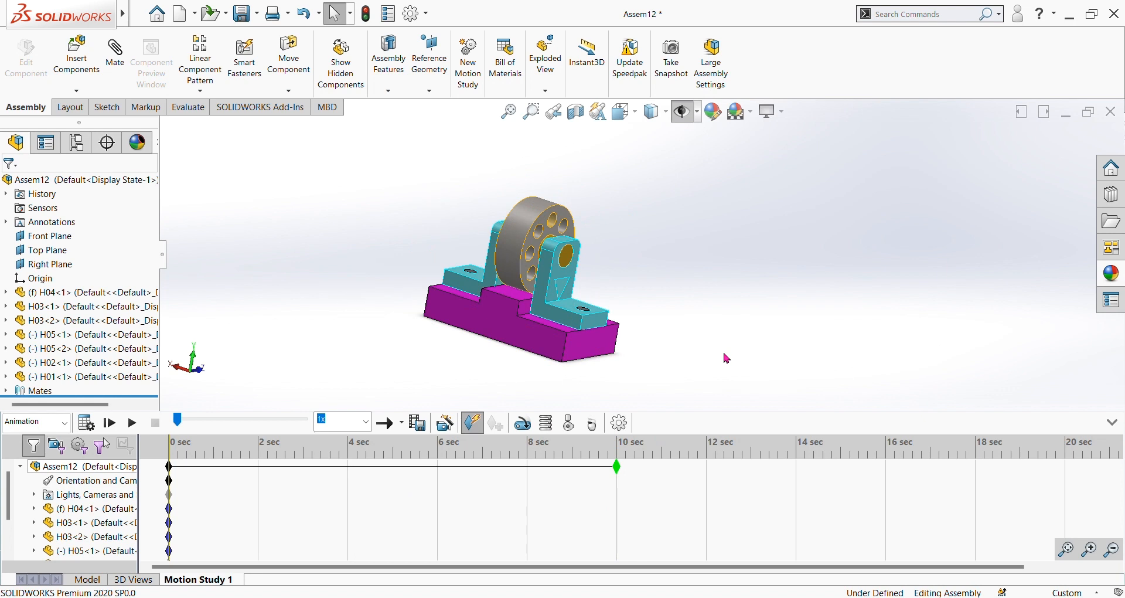
pyautogui.click(1113, 424)
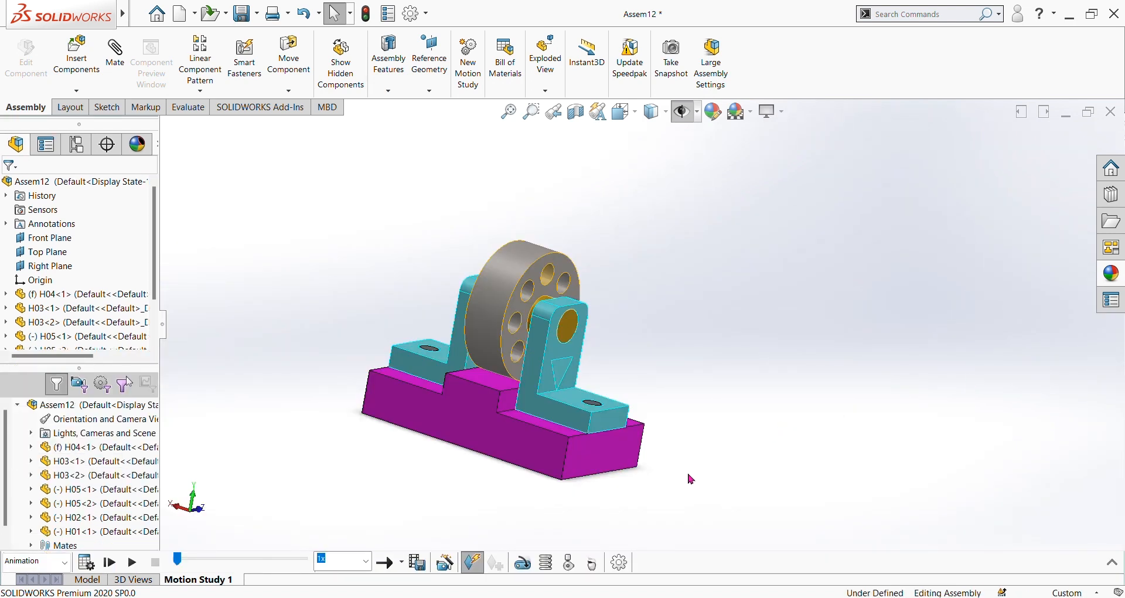
# Add a 100 RPM constant-speed rotary motor on wheel H01's side edge, with shaft H02's end face as direction and H02 as the relative component
pyautogui.click(523, 564)
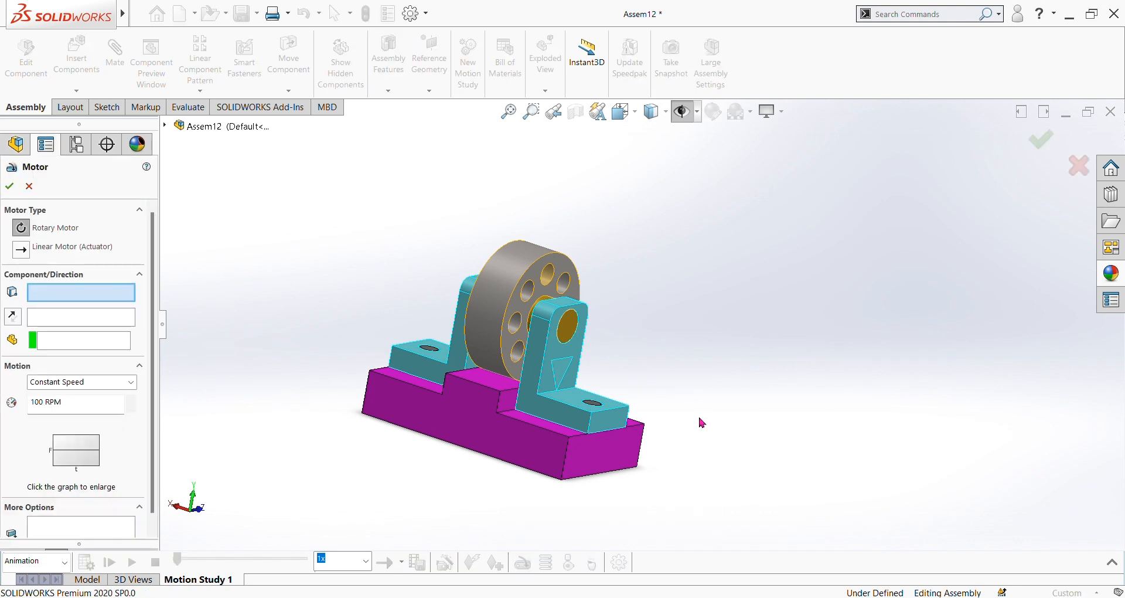
pyautogui.moveTo(702, 393); pyautogui.dragTo(686, 391, button='middle')
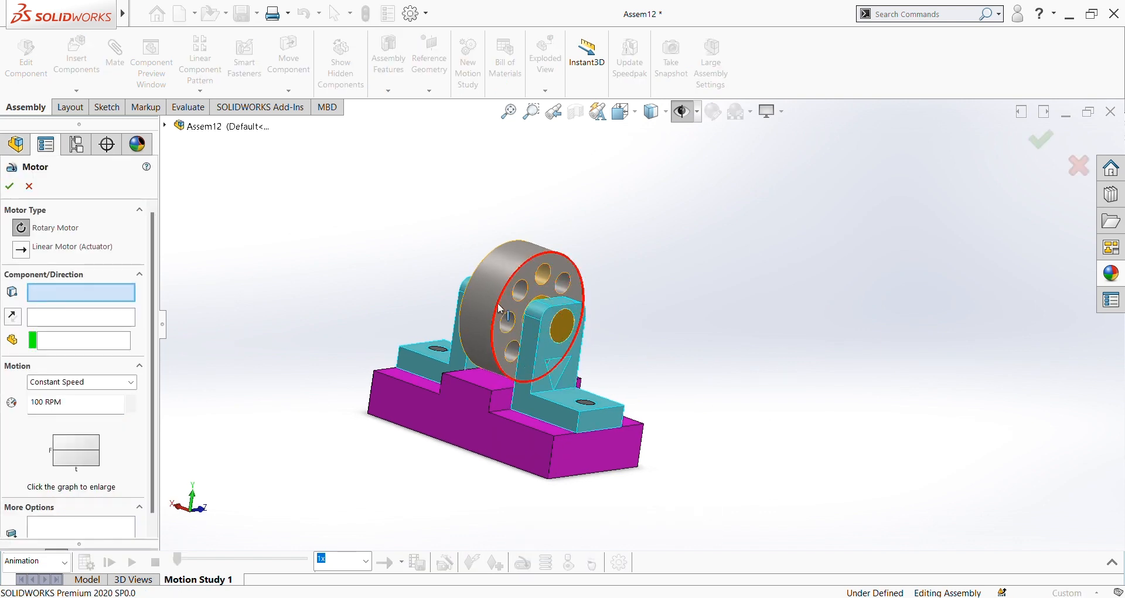
pyautogui.click(501, 349)
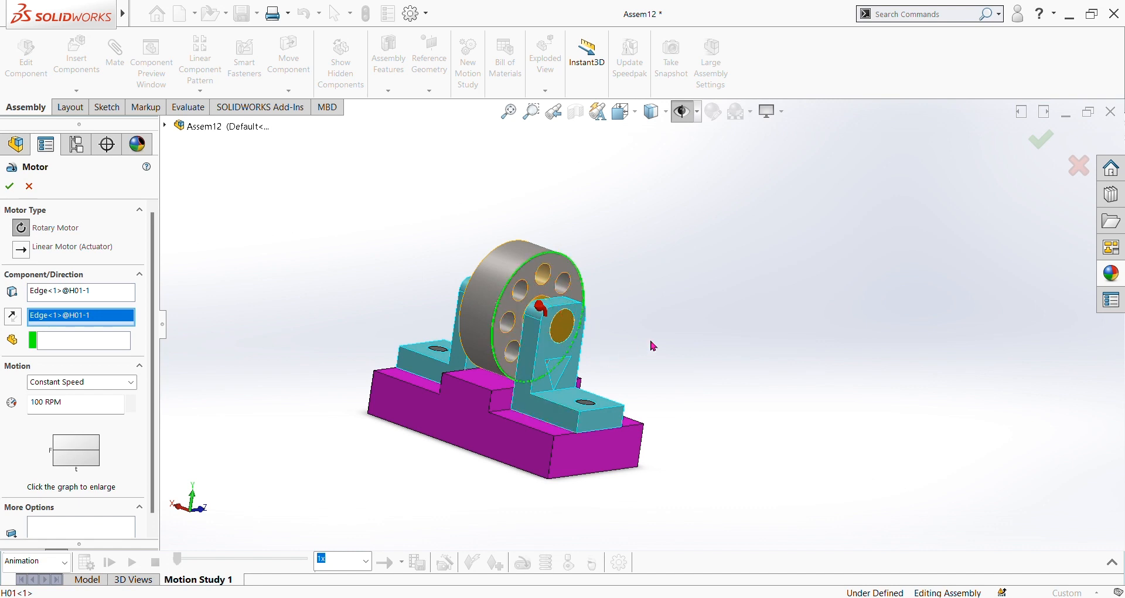
pyautogui.moveTo(676, 331); pyautogui.dragTo(645, 334, button='middle')
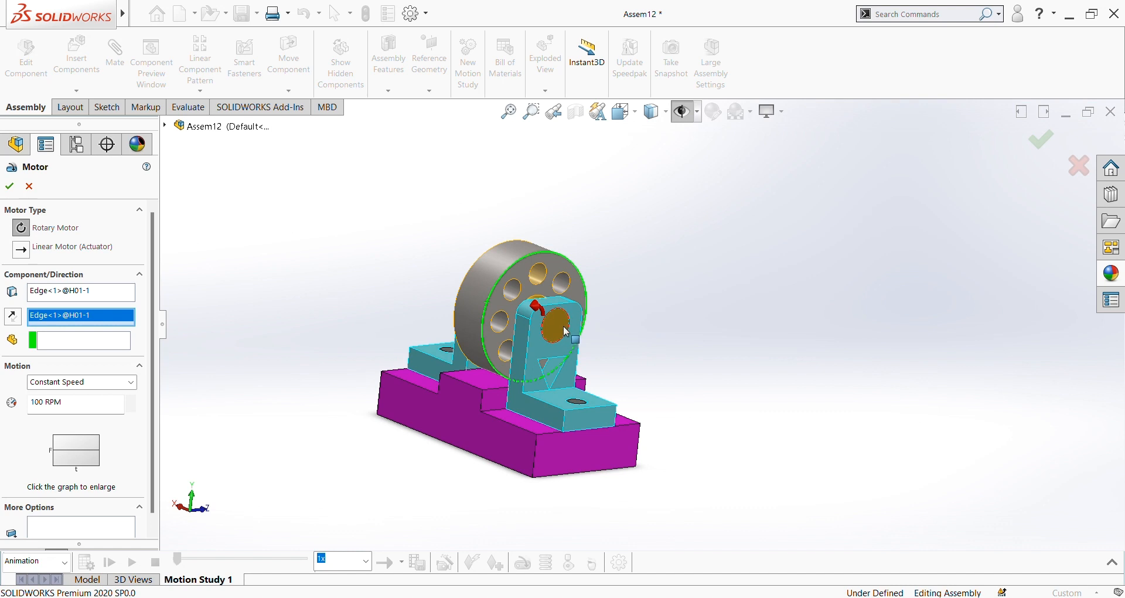
pyautogui.click(563, 332)
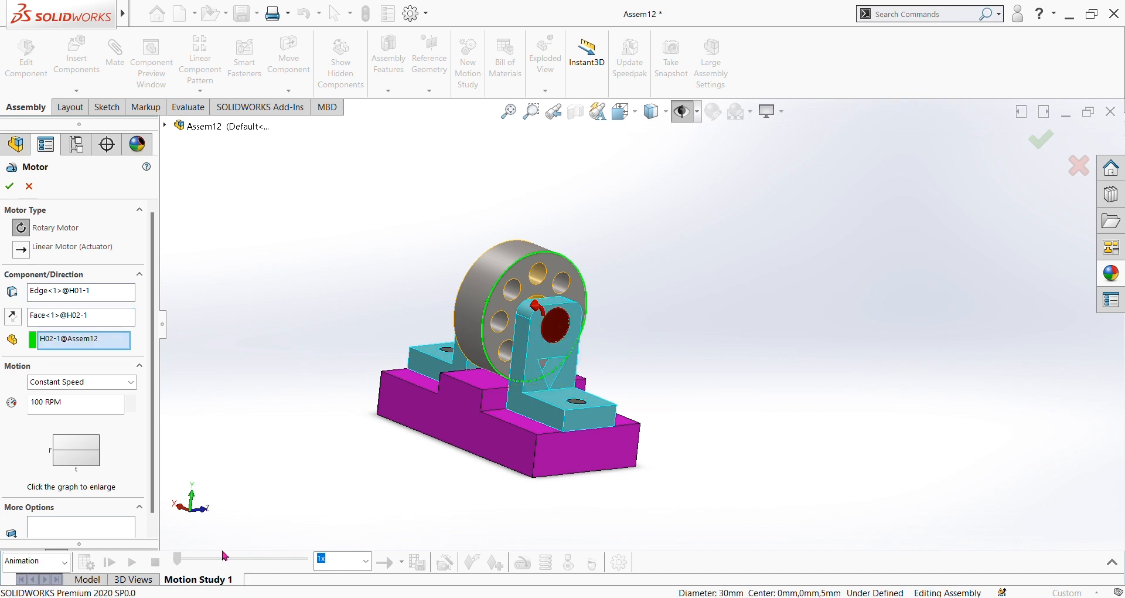
pyautogui.click(9, 189)
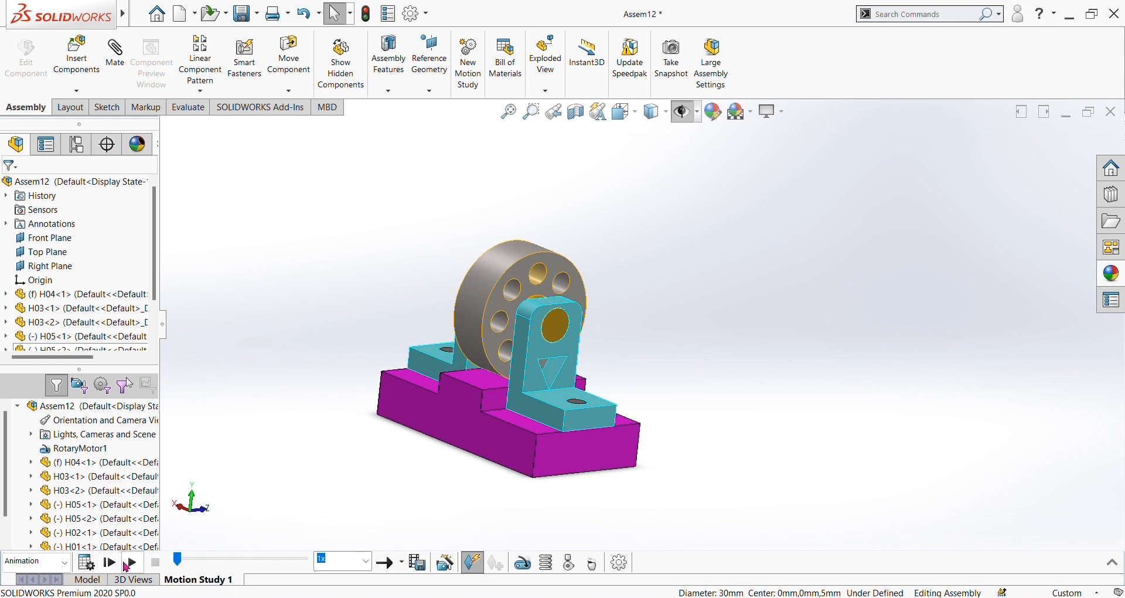
# Calculate the motion study and play back the animation of the rotating wheel
pyautogui.click(86, 564)
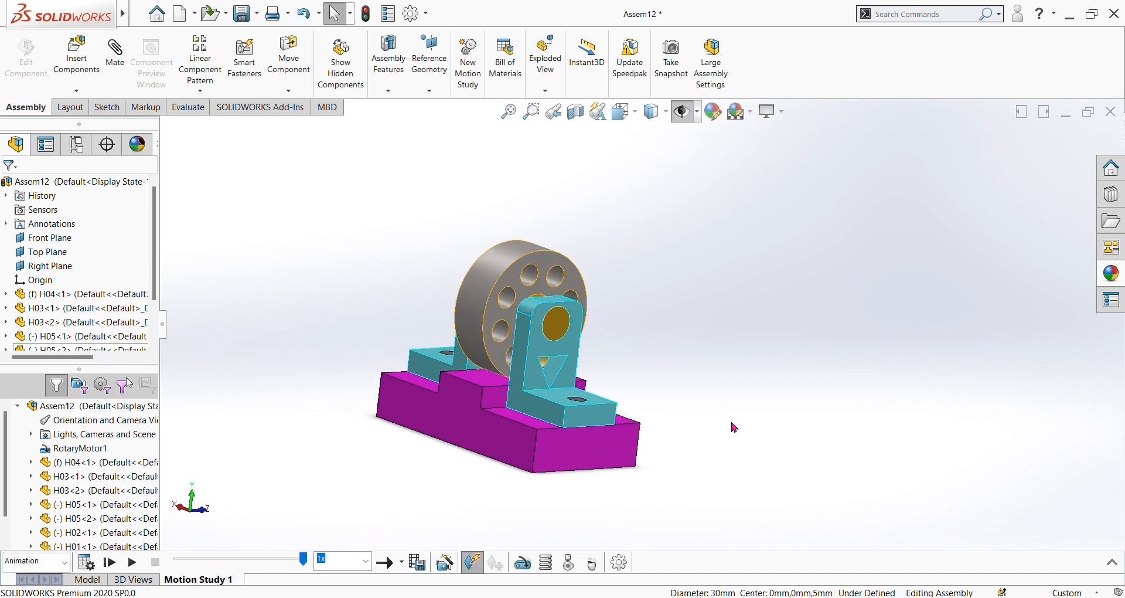
pyautogui.click(132, 562)
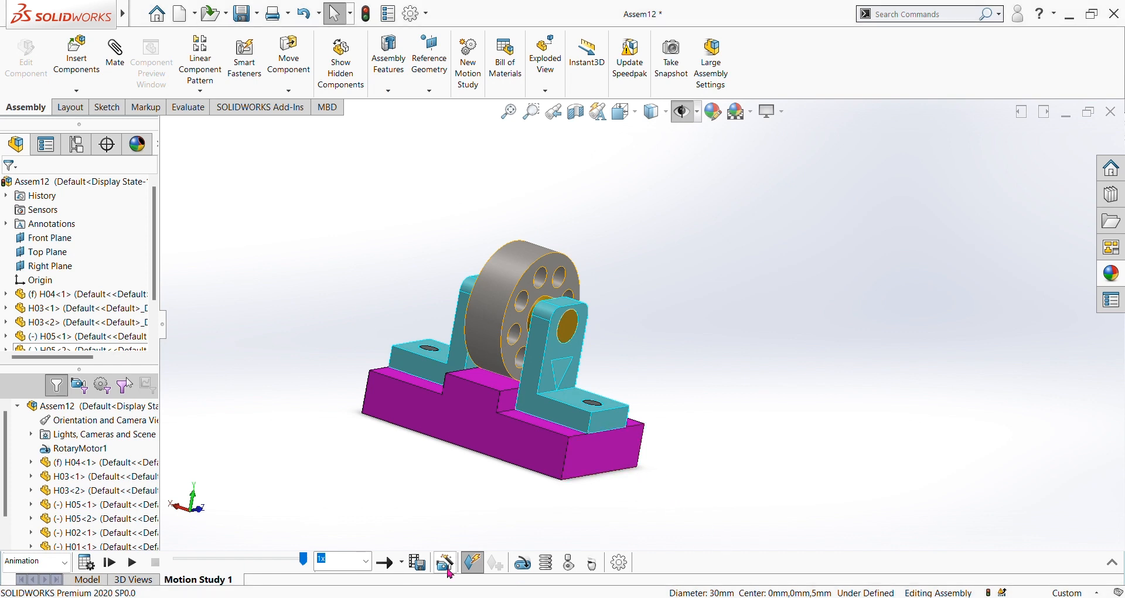
pyautogui.click(133, 563)
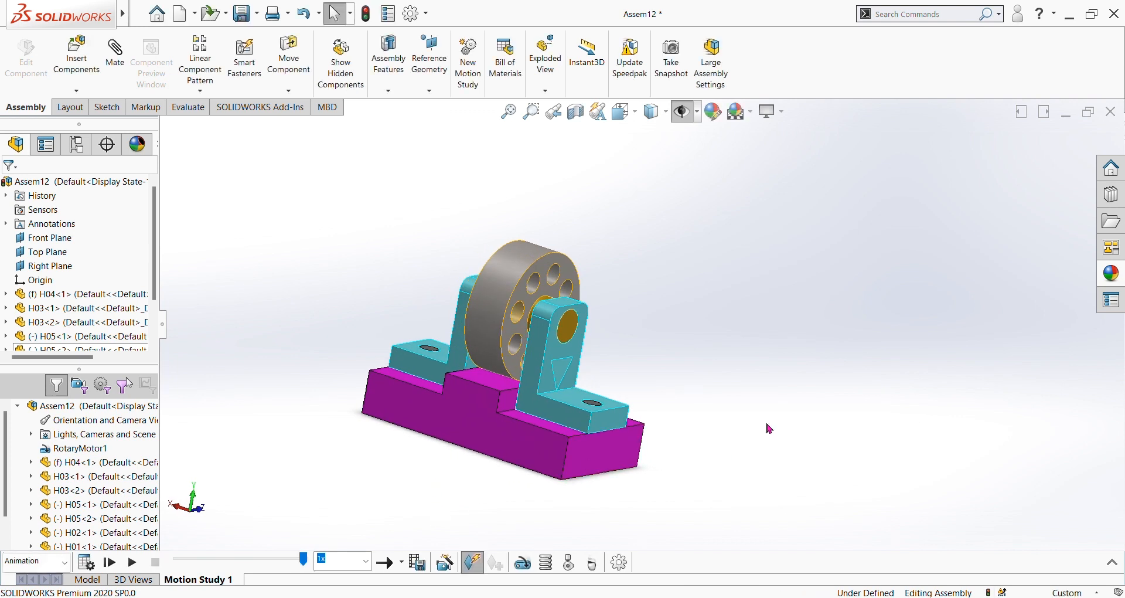
pyautogui.moveTo(765, 420); pyautogui.dragTo(681, 404, button='middle')
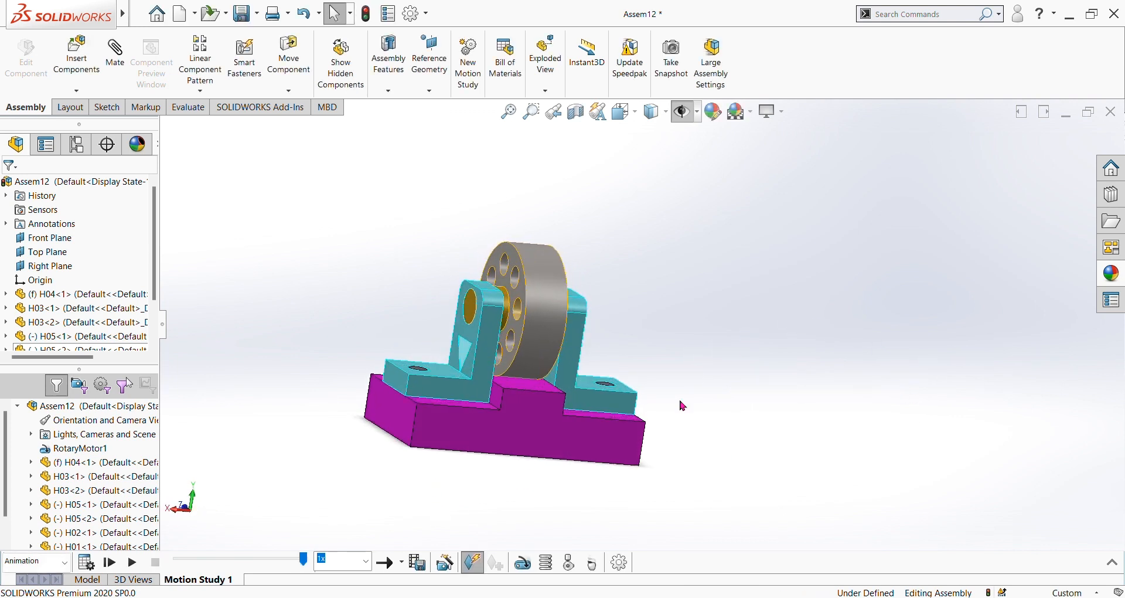
pyautogui.click(131, 564)
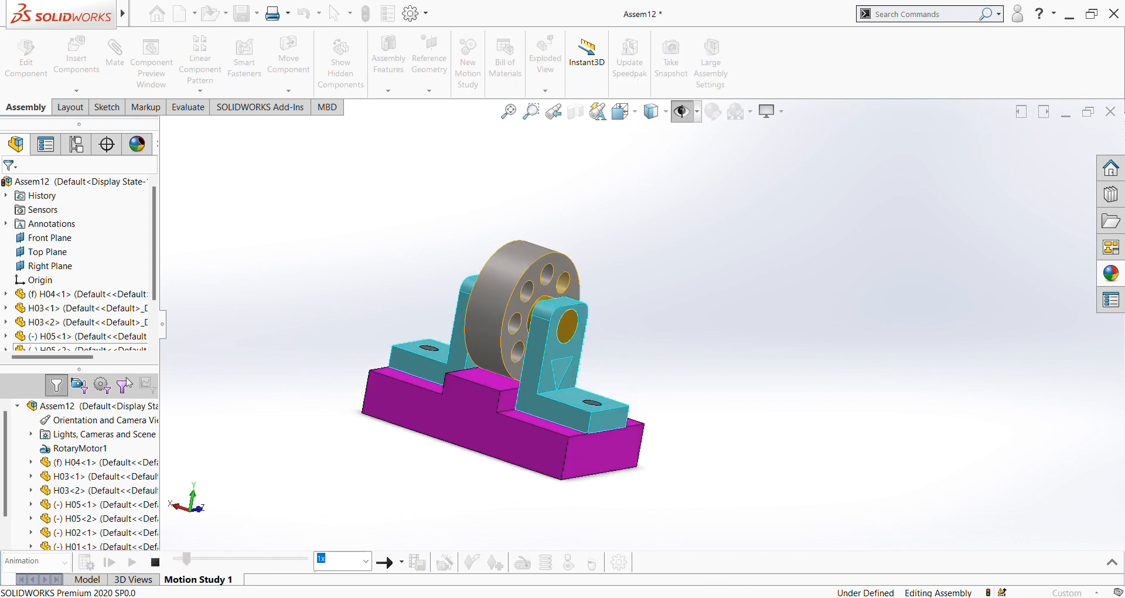